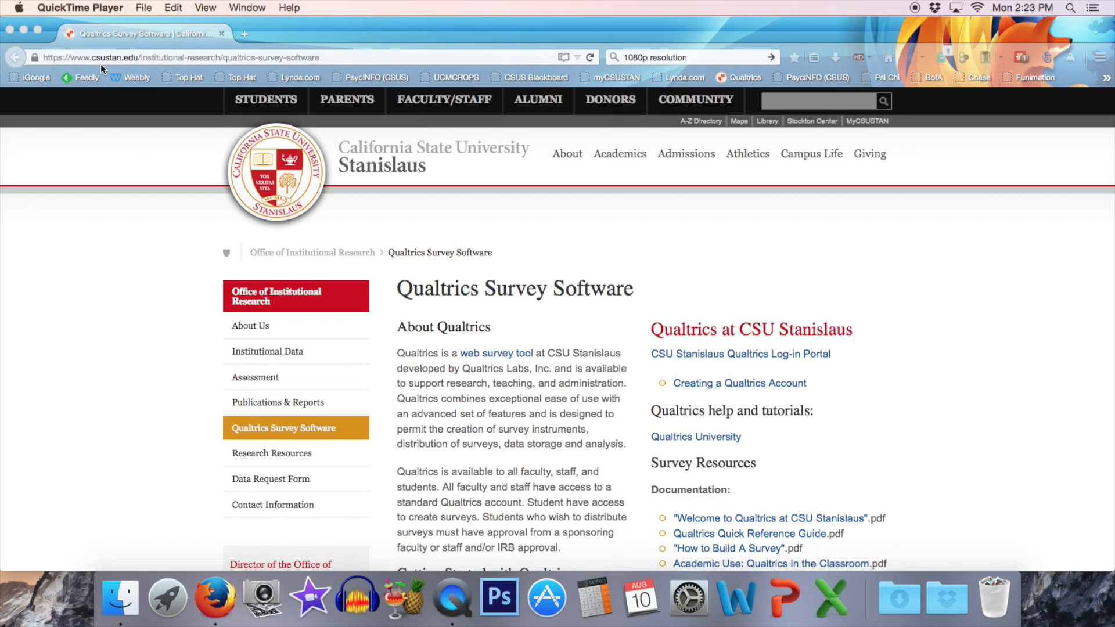
Search for "csu stanislaus qualtrics" in a new tab, view the Qualtrics Survey Software page and close that tab.
{"action": "left_click", "coordinate": [246, 35]}
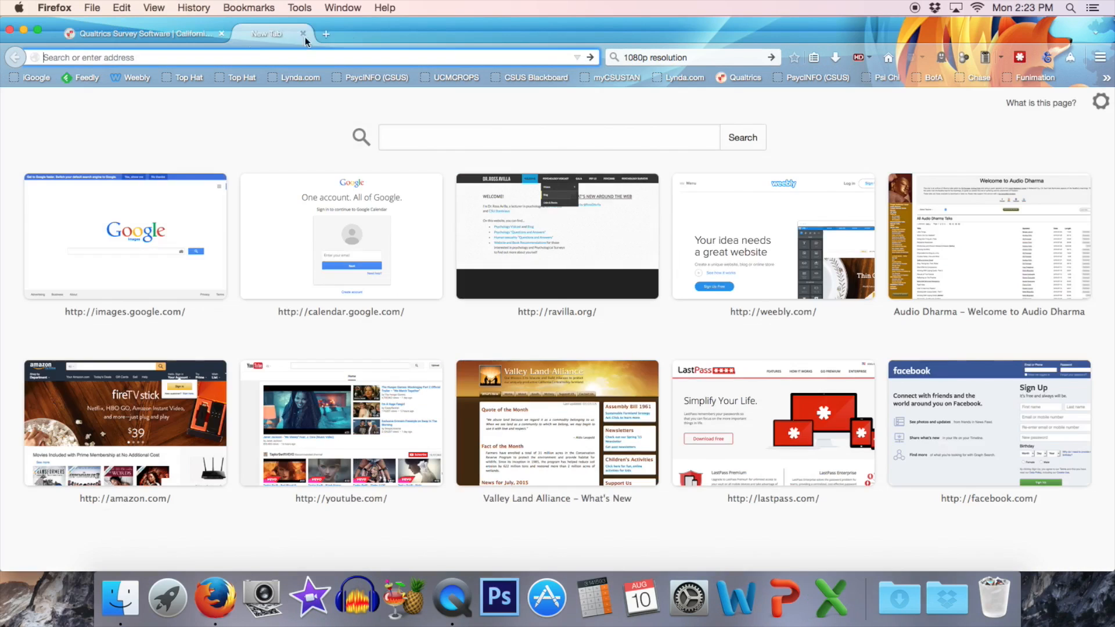
{"action": "left_click", "coordinate": [735, 54]}
{"action": "type", "text": "csu "}
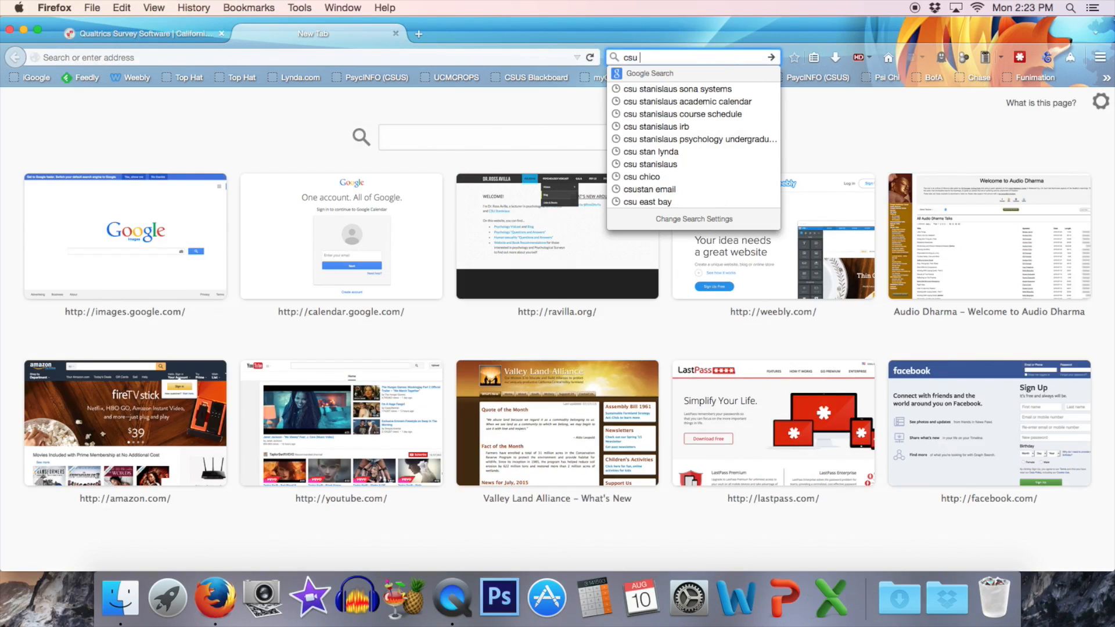
{"action": "type", "text": "stanislaus "}
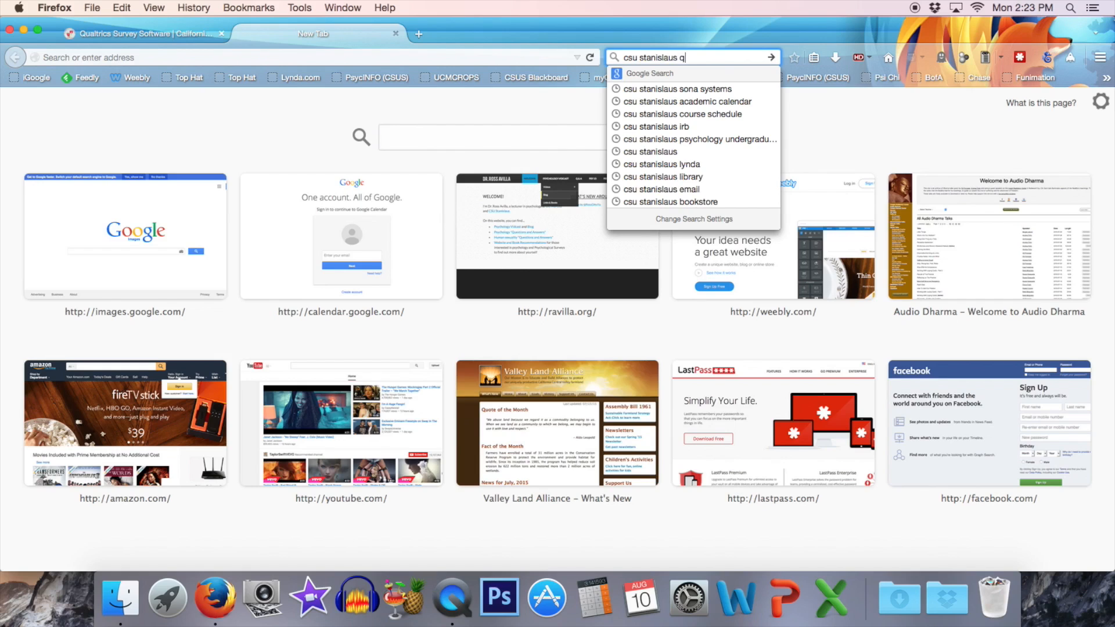
{"action": "type", "text": "qualtrics"}
{"action": "key", "text": "Return"}
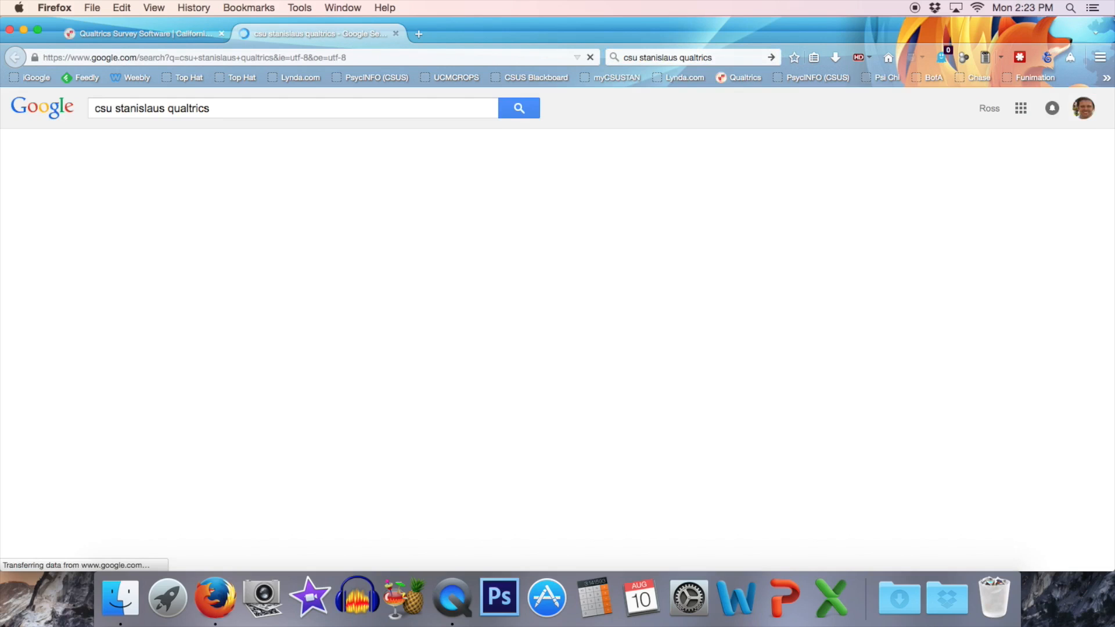
{"action": "left_click", "coordinate": [302, 220]}
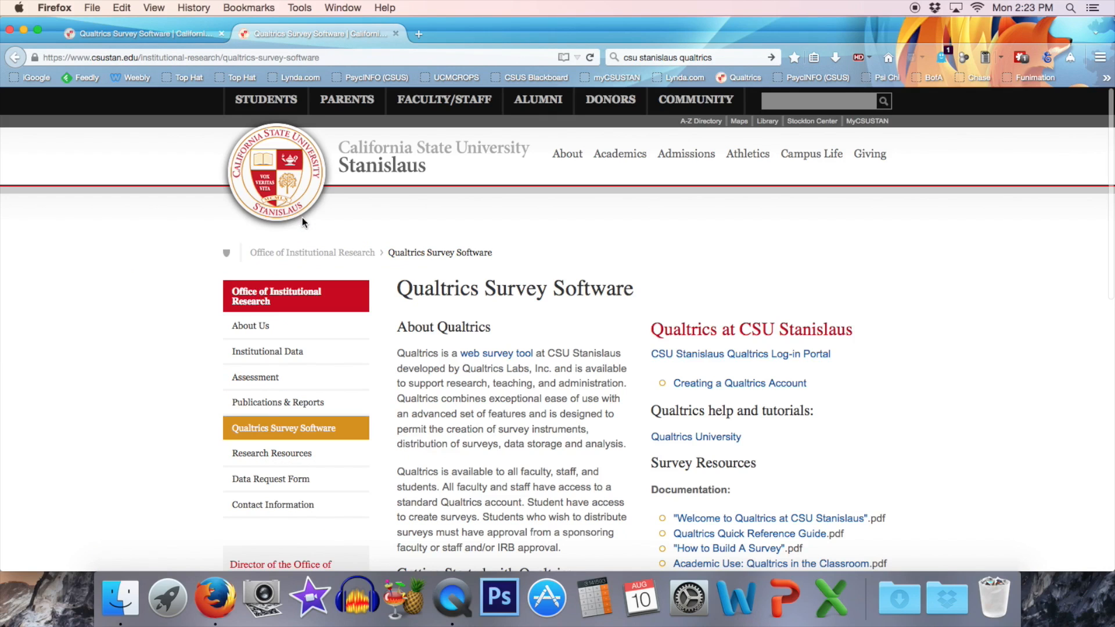
{"action": "left_click", "coordinate": [396, 33]}
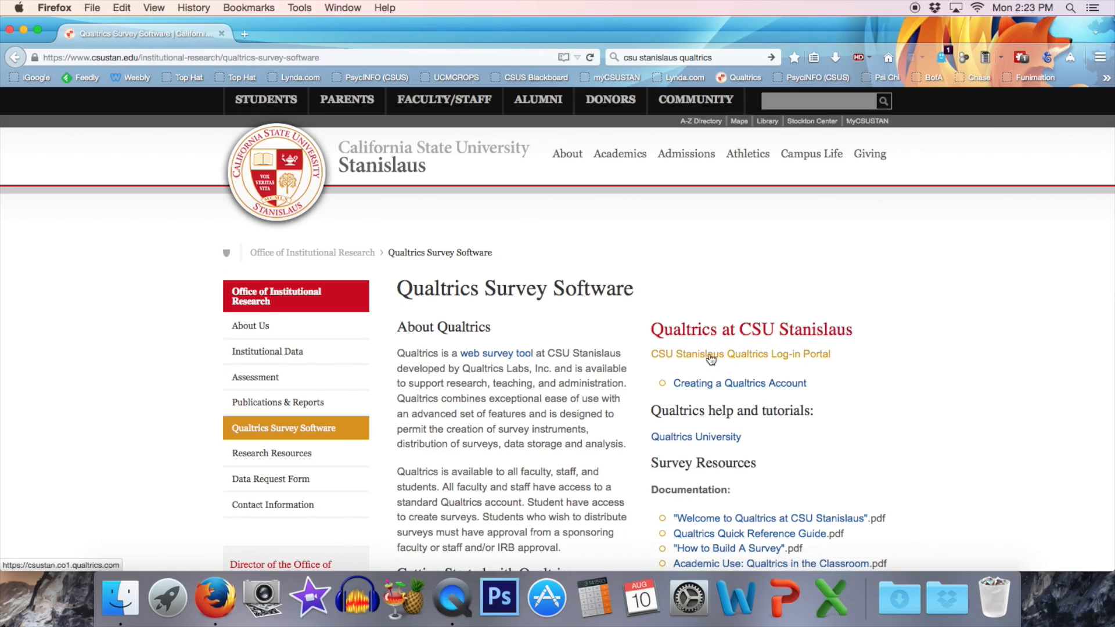
Enter the CSU Stanislaus Qualtrics portal and create a survey named "Glasses Study" with the Quick Survey Builder.
{"action": "left_click", "coordinate": [793, 356]}
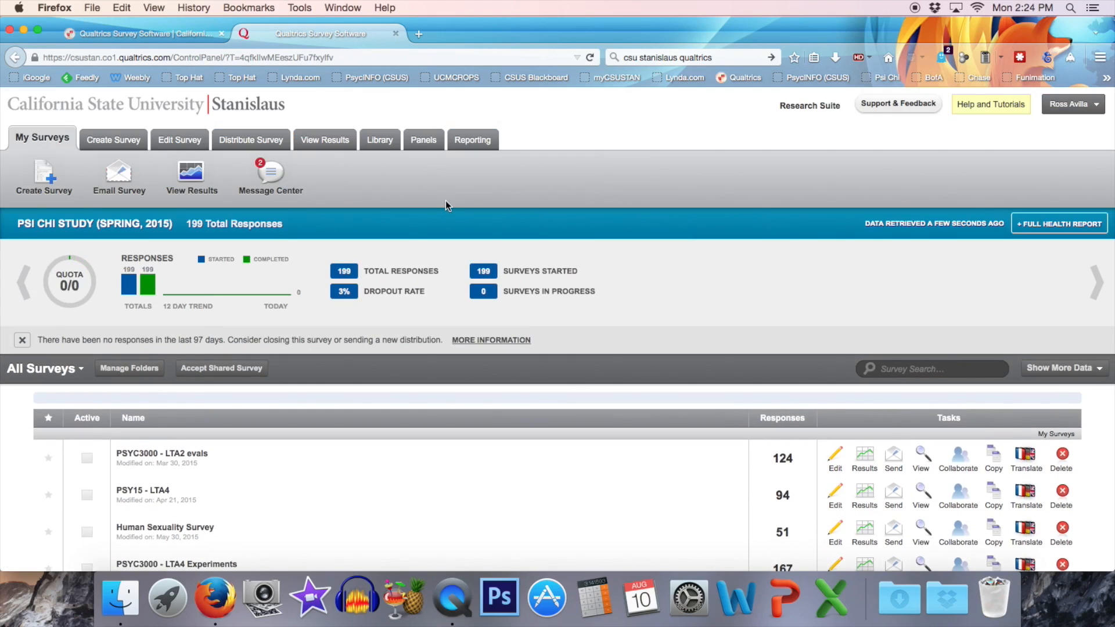
{"action": "left_click", "coordinate": [36, 185]}
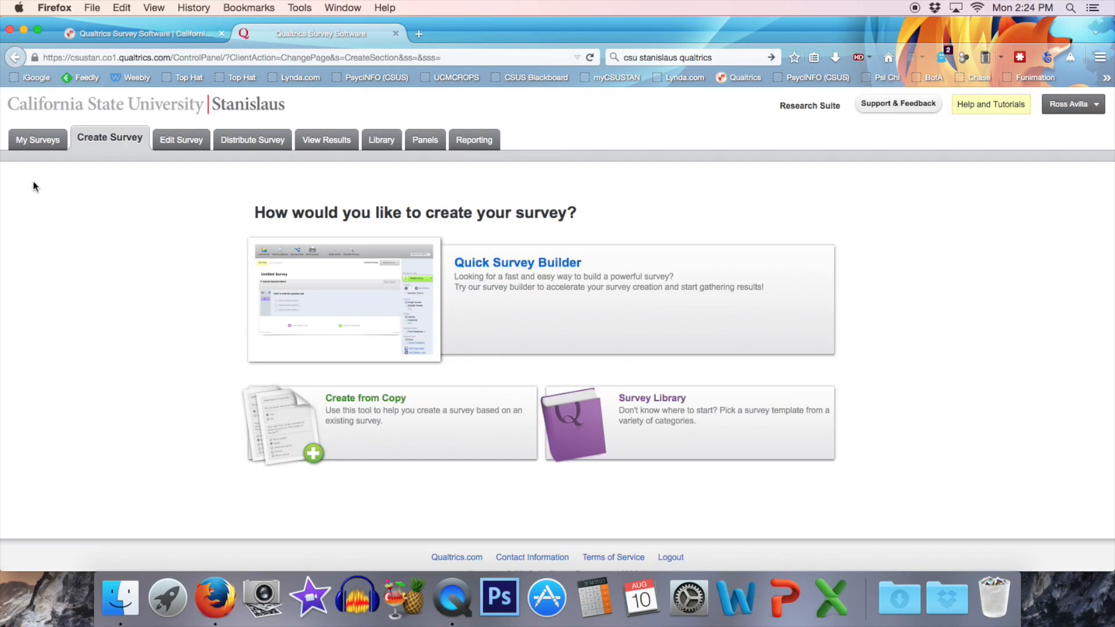
{"action": "left_click", "coordinate": [528, 268]}
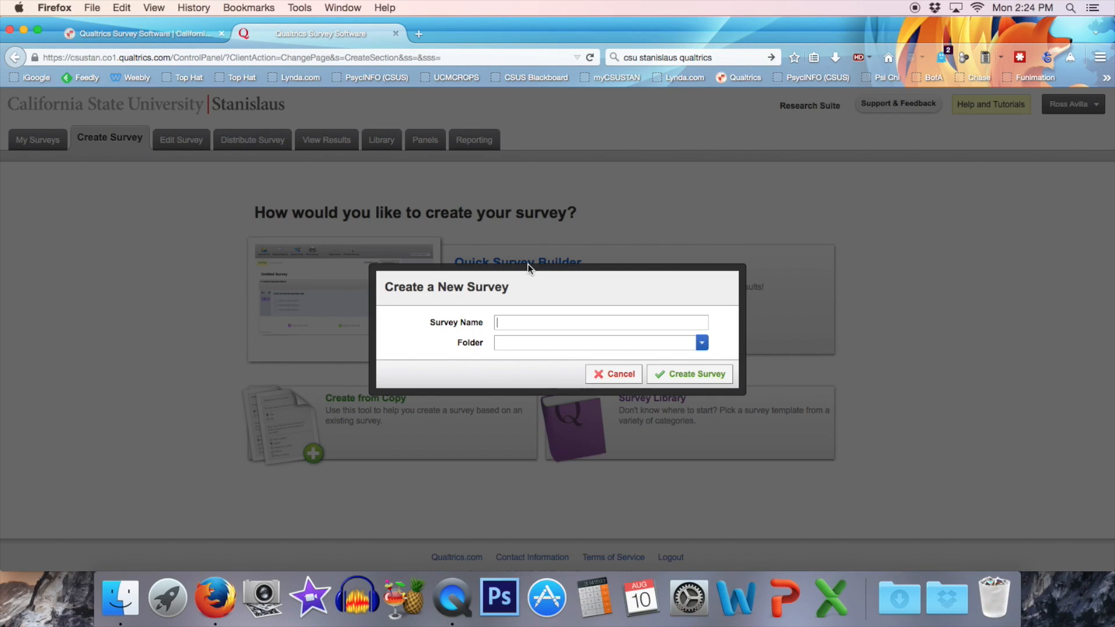
{"action": "type", "text": "Glasses Study"}
{"action": "left_click", "coordinate": [697, 374]}
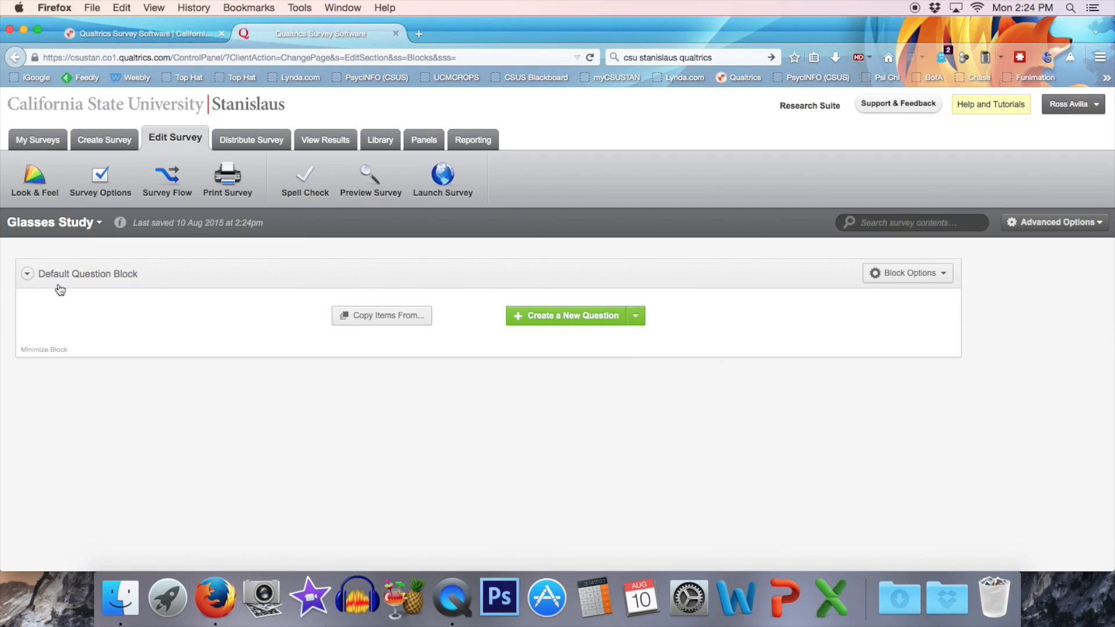
Rename the default question block as "Welcome".
{"action": "left_click", "coordinate": [102, 279]}
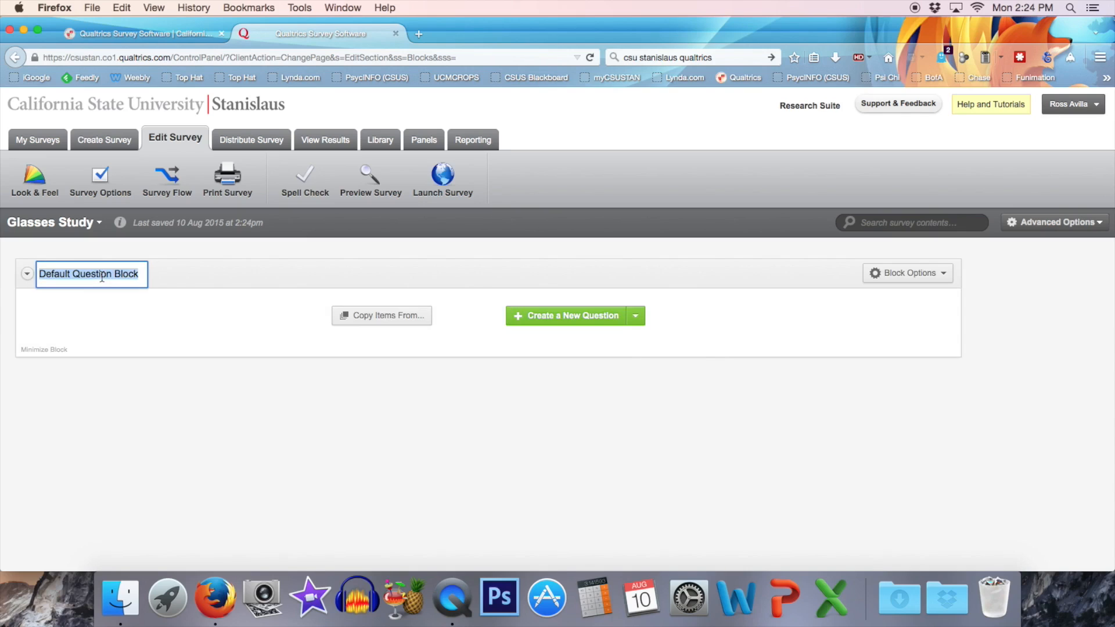
{"action": "type", "text": "Welcome"}
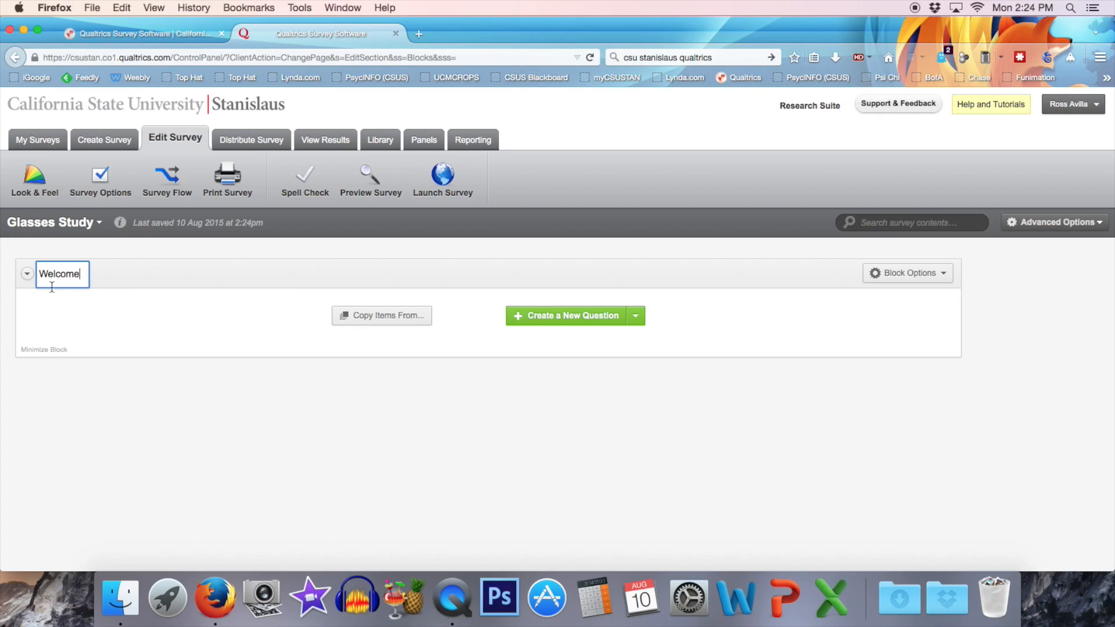
{"action": "left_click", "coordinate": [110, 278]}
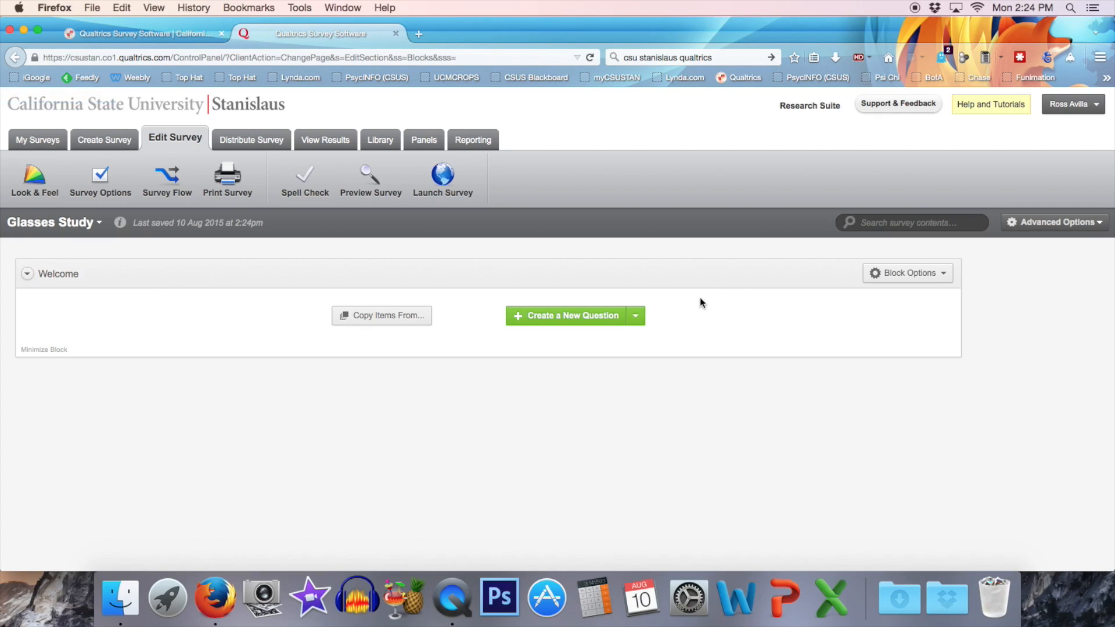
Add a descriptive text question to the Welcome block and begin its text with "Welcome to the experiment.".
{"action": "left_click", "coordinate": [639, 320]}
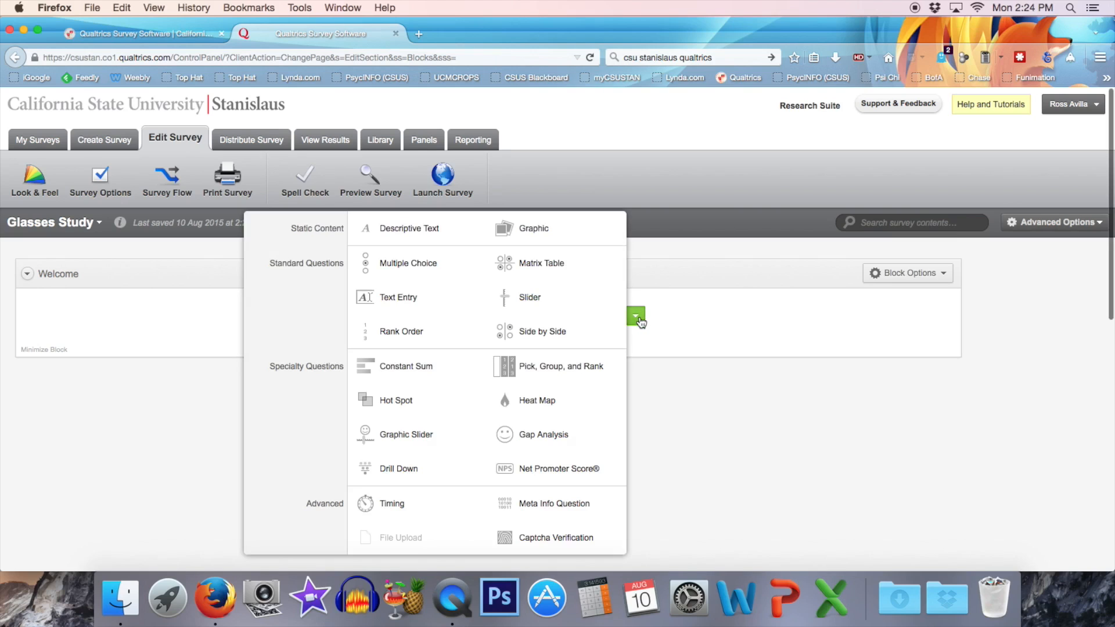
{"action": "left_click", "coordinate": [396, 239]}
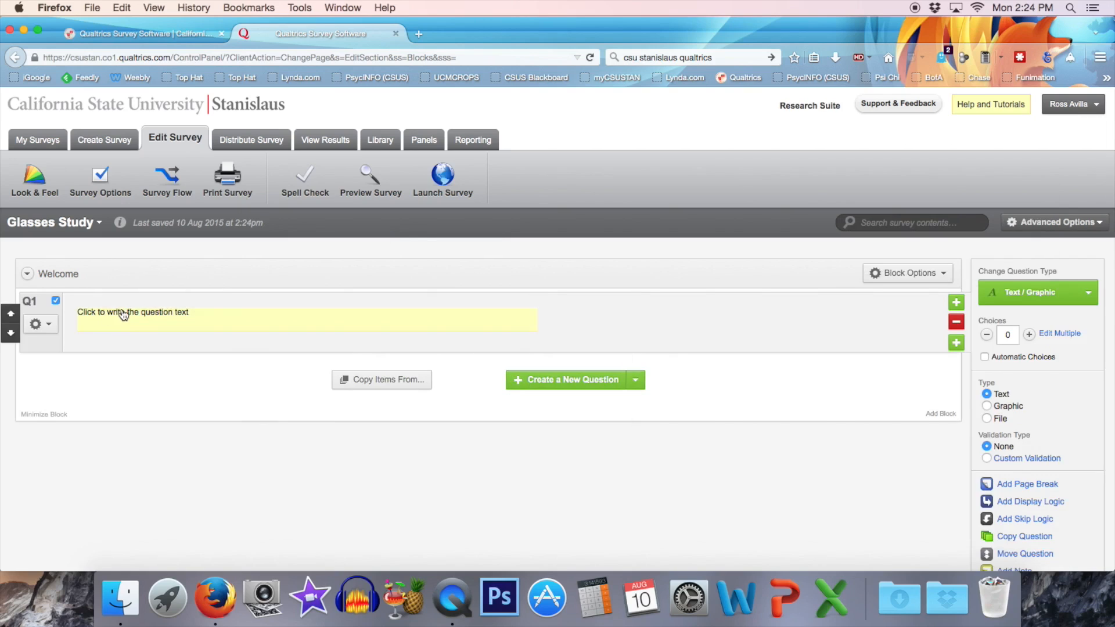
{"action": "left_click", "coordinate": [121, 316]}
{"action": "type", "text": "W"}
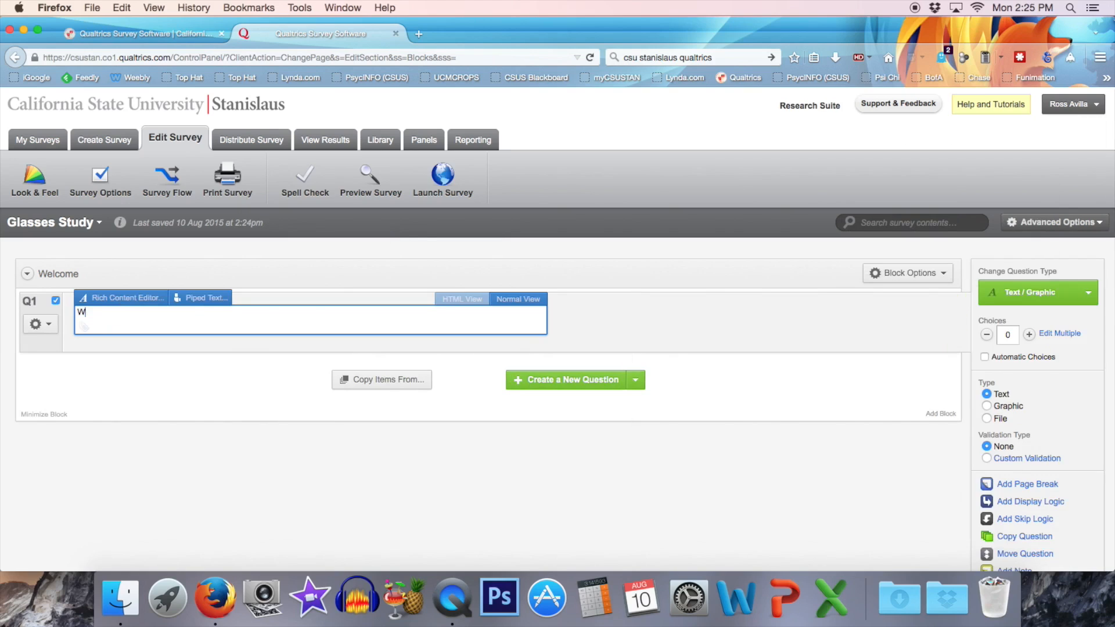
{"action": "type", "text": "elcome to the expedriment"}
{"action": "key", "text": "BackSpace"}
{"action": "key", "text": "BackSpace"}
{"action": "key", "text": "BackSpace"}
{"action": "key", "text": "BackSpace"}
{"action": "key", "text": "BackSpace"}
{"action": "key", "text": "BackSpace"}
{"action": "key", "text": "BackSpace"}
{"action": "type", "text": "riment."}
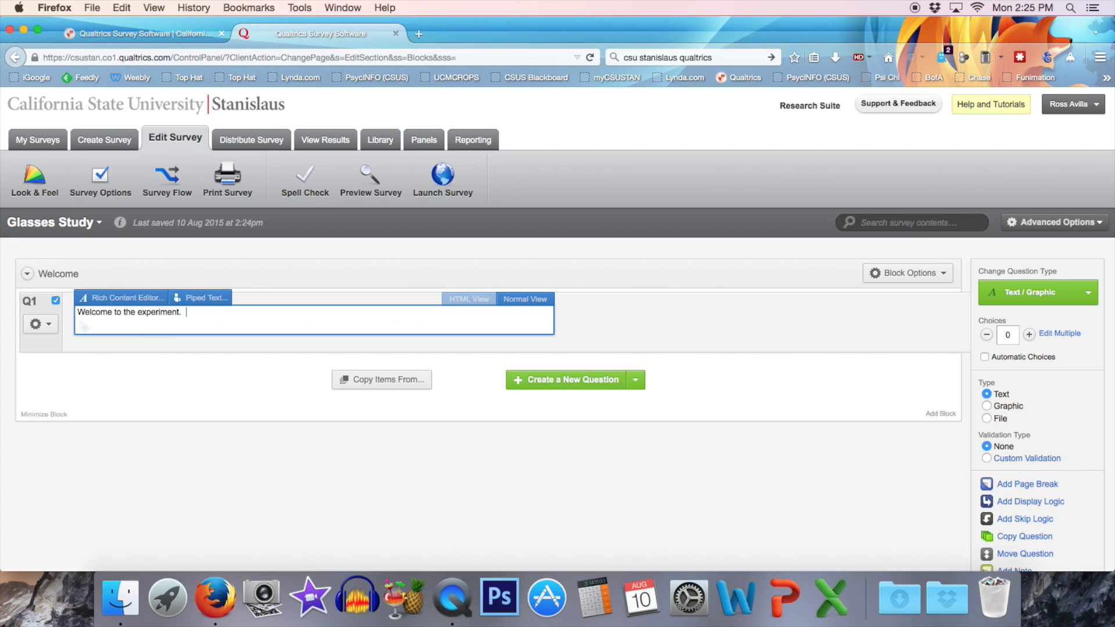
Add a paragraph to the question text: "In this study, you'll be asked to view a photographed person and rate that person in attractiveness.".
{"action": "key", "text": "Return"}
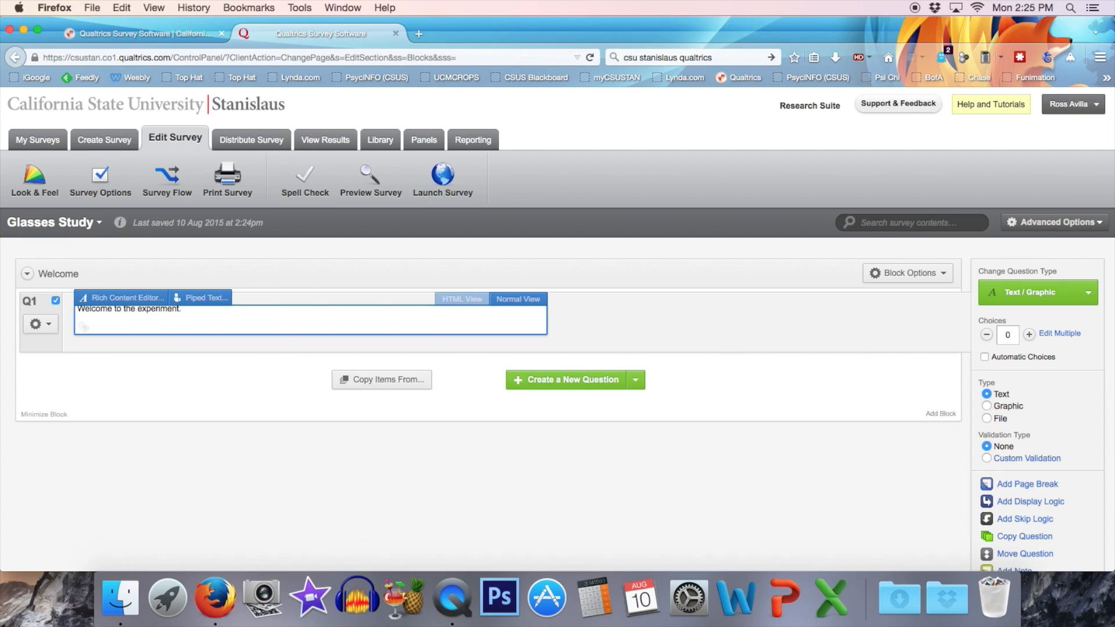
{"action": "type", "text": "In this study, you'l be"}
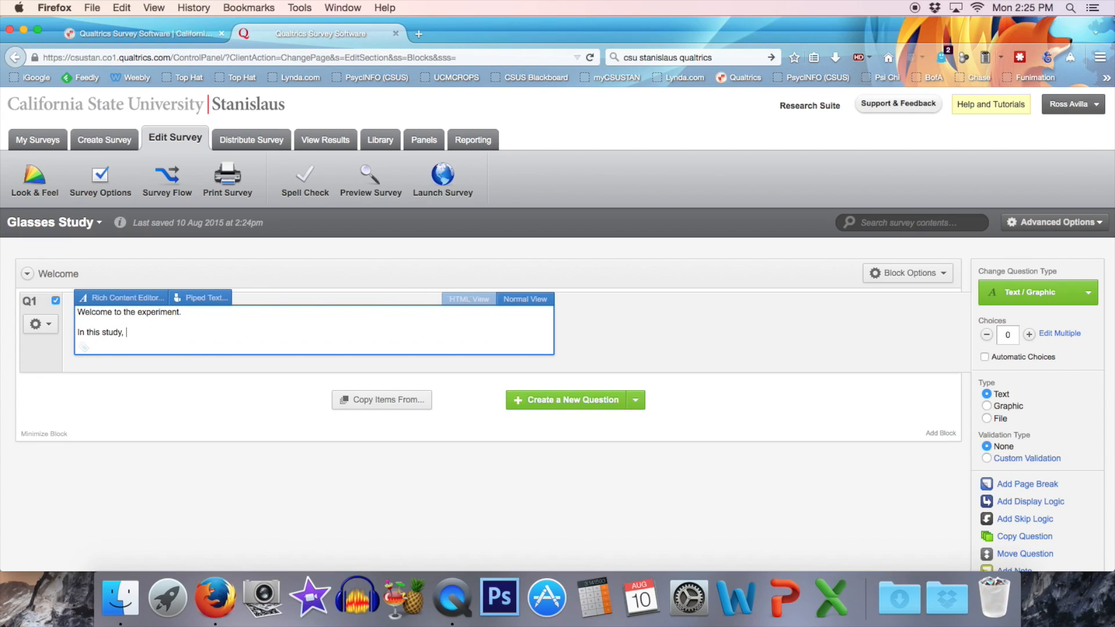
{"action": "key", "text": "BackSpace"}
{"action": "key", "text": "BackSpace"}
{"action": "key", "text": "BackSpace"}
{"action": "type", "text": "l be asked to view a phot"}
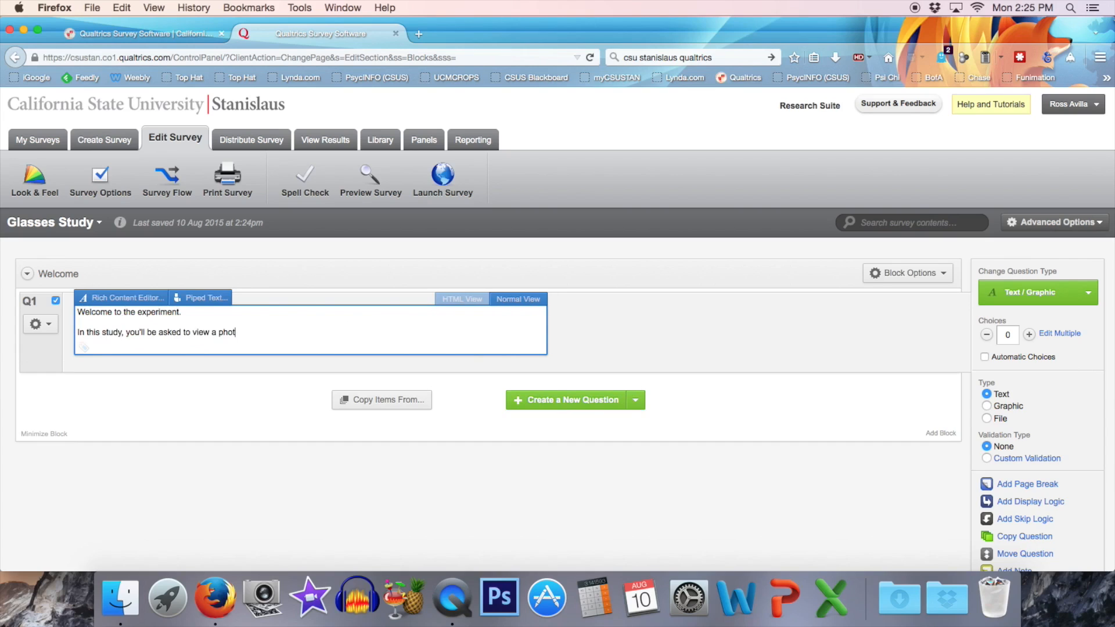
{"action": "type", "text": "ograph and rate"}
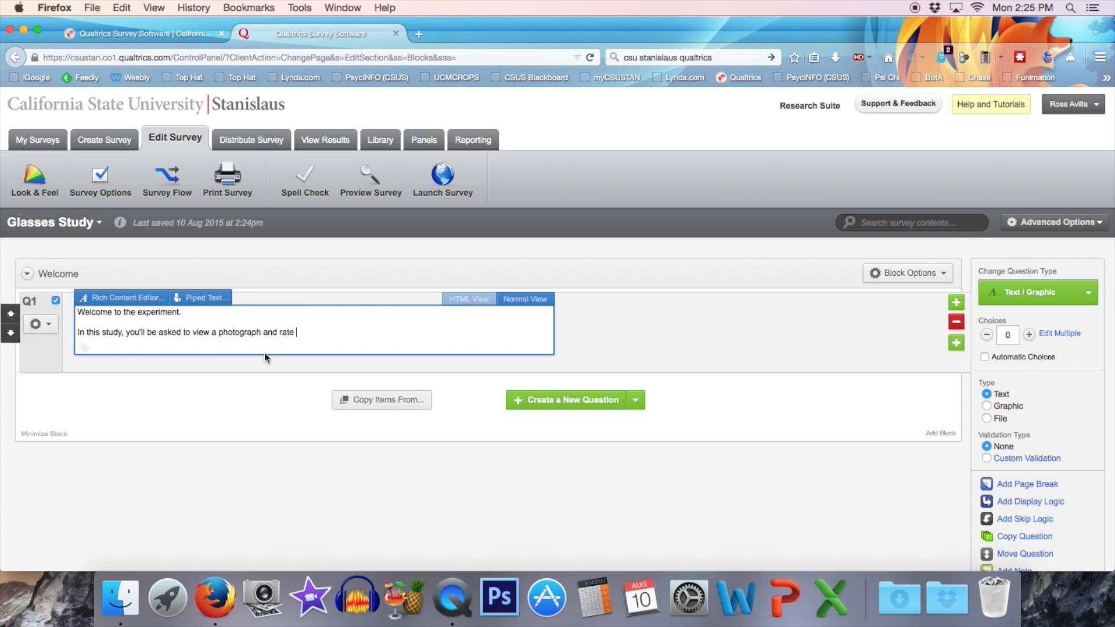
{"action": "left_click", "coordinate": [261, 333]}
{"action": "type", "text": "ed person"}
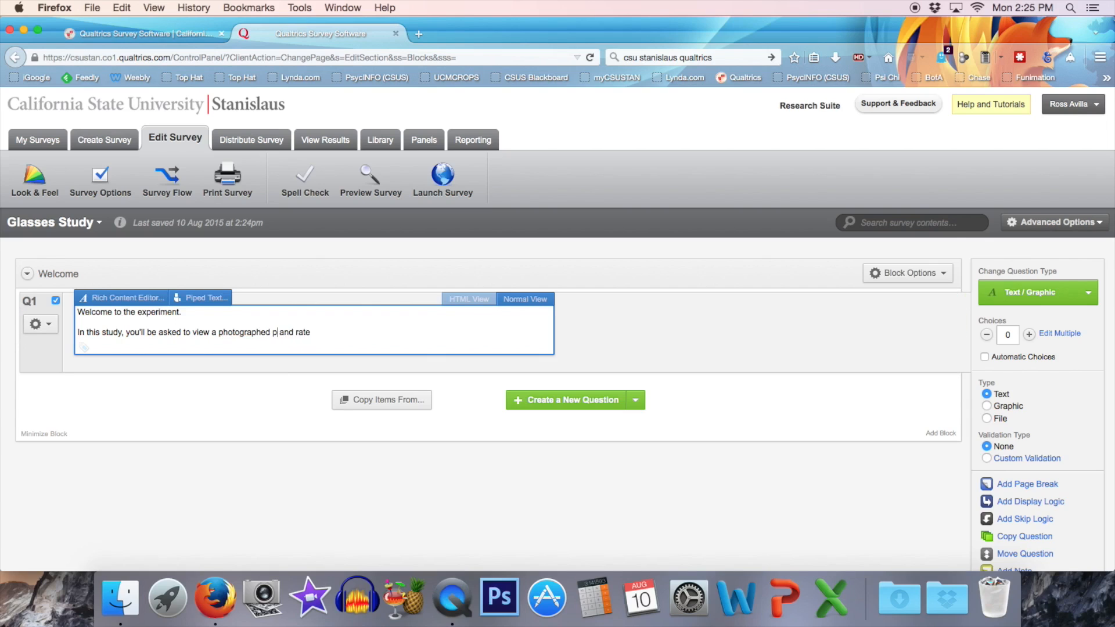
{"action": "left_click", "coordinate": [405, 335]}
{"action": "type", "text": "that person in attra"}
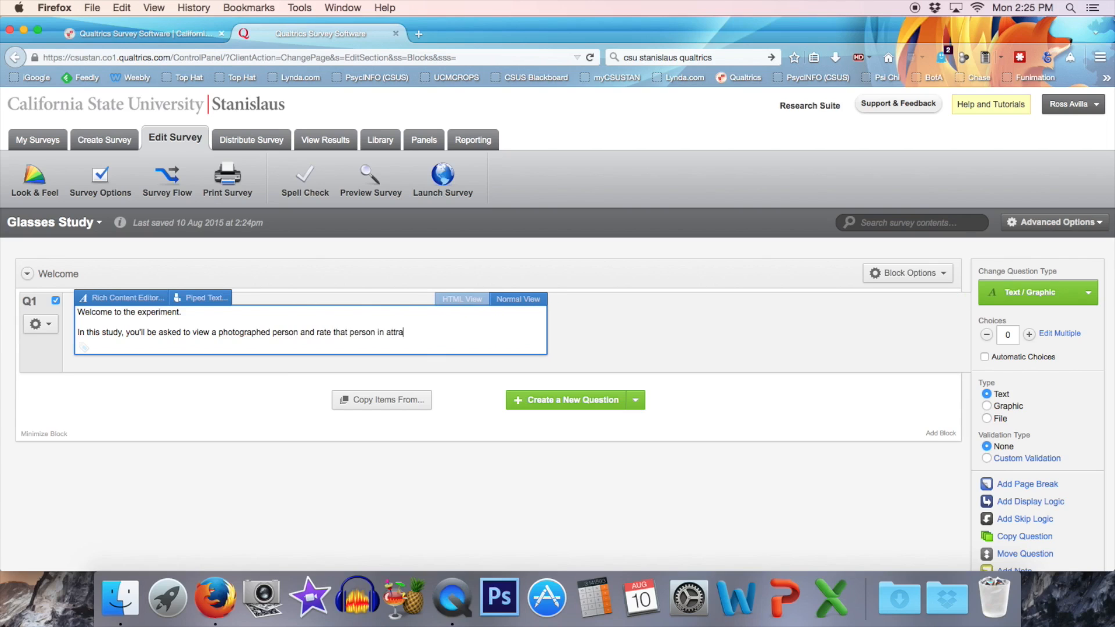
{"action": "type", "text": "ctiveness."}
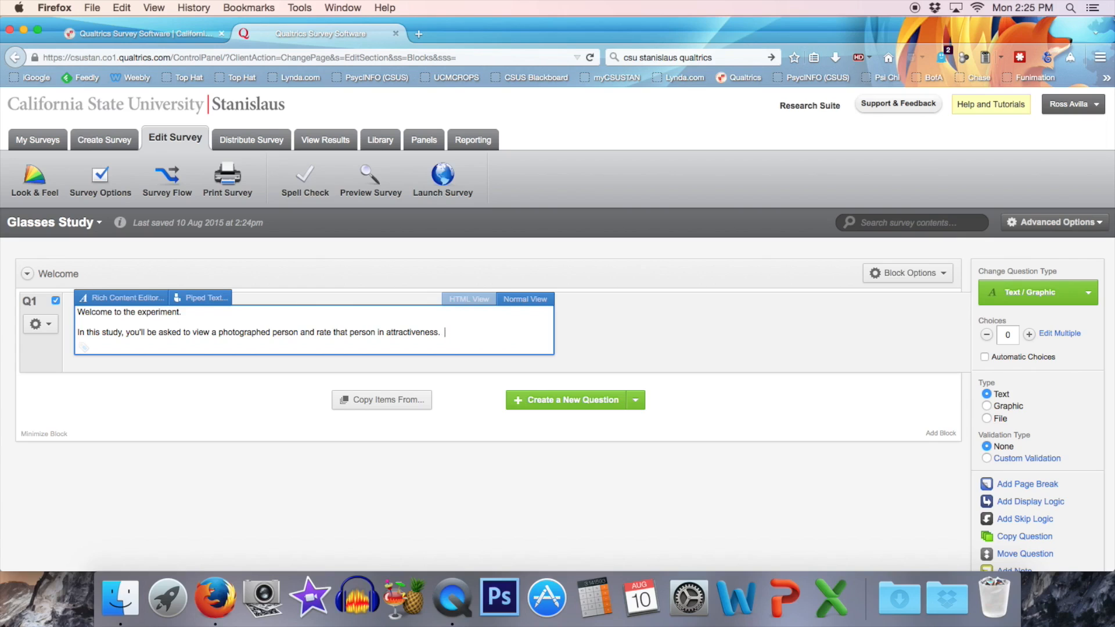
{"action": "type", "text": "  This study should take no more than 5 minutes."}
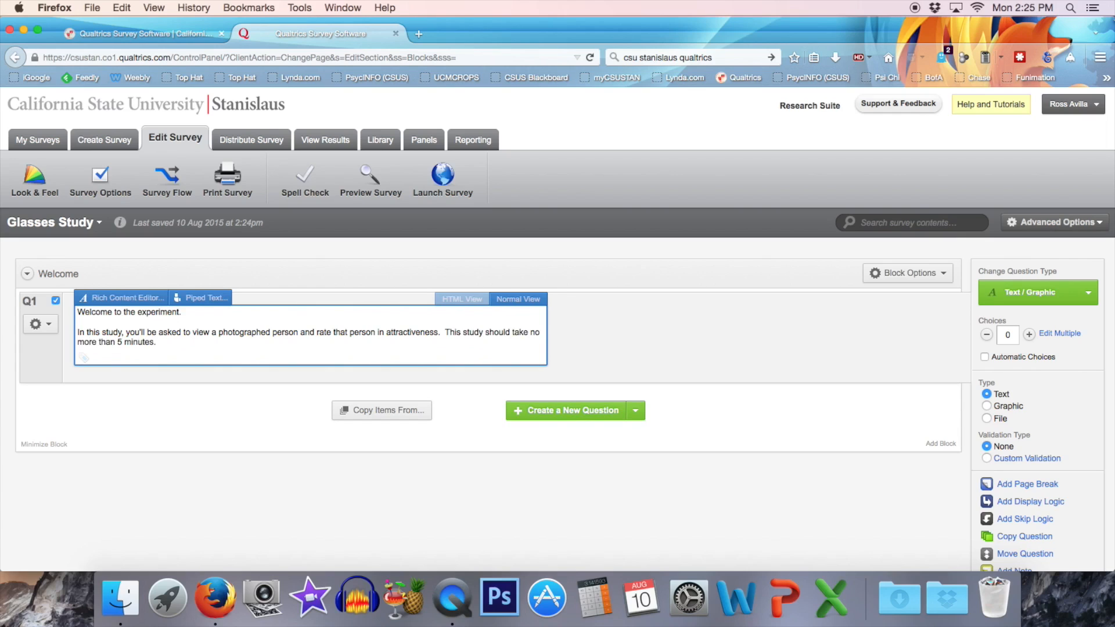
Add "This study should take no more than 5 minutes." and a closing paragraph "If you're ready to continue, click to the next page.".
{"action": "key", "text": "Return"}
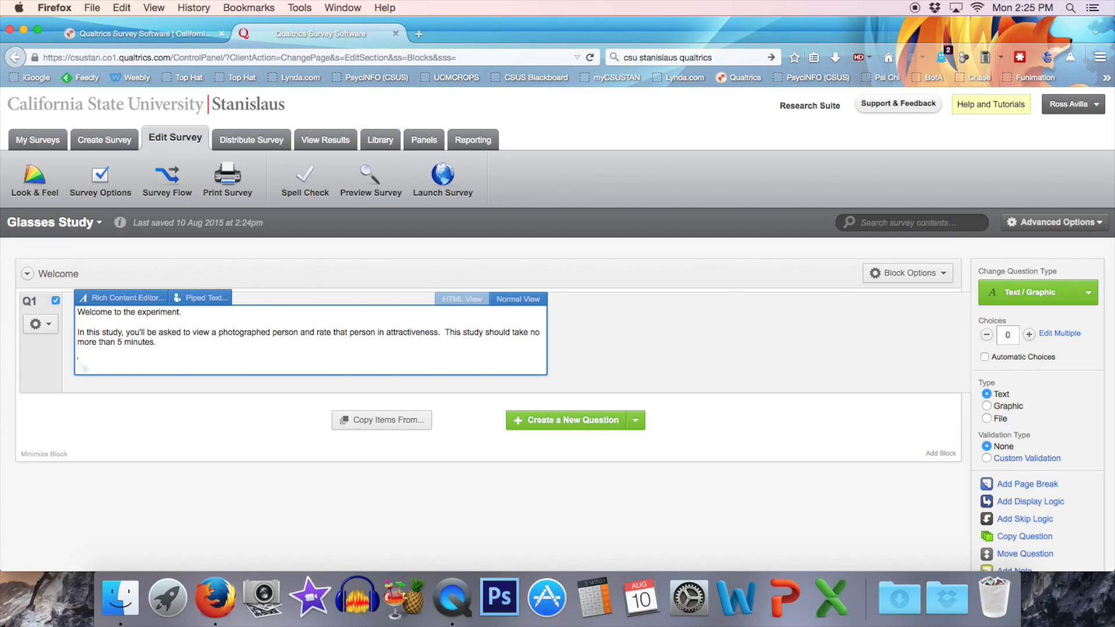
{"action": "key", "text": "Return"}
{"action": "type", "text": "If you're ready to continue, click to the next page."}
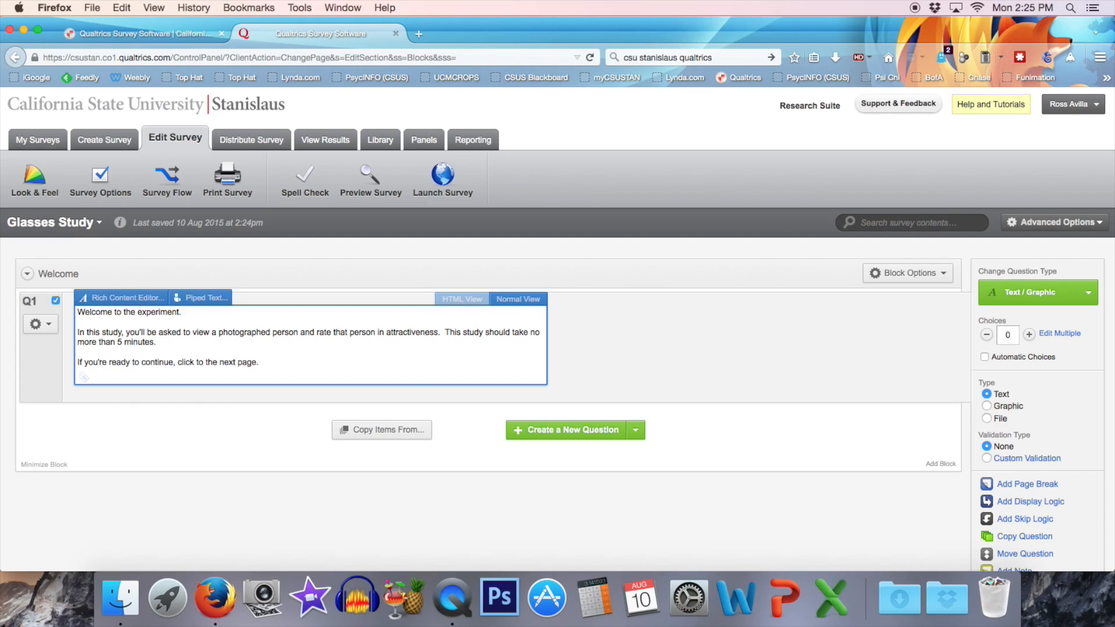
{"action": "left_click", "coordinate": [278, 451]}
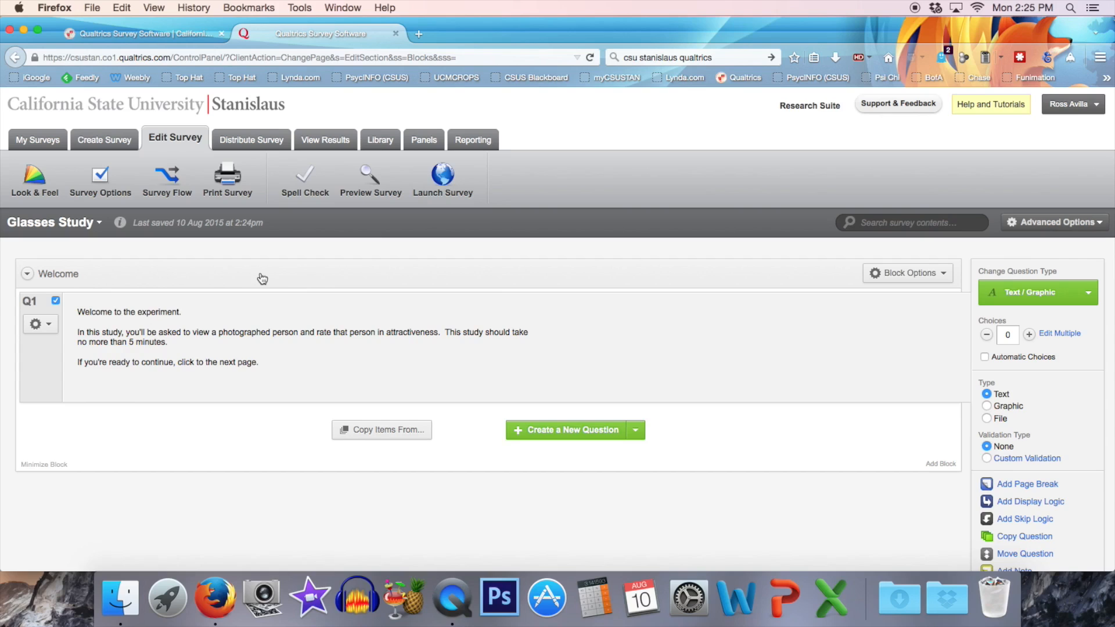
Preview how the Welcome block looks to participants, then close the preview.
{"action": "left_click", "coordinate": [944, 275]}
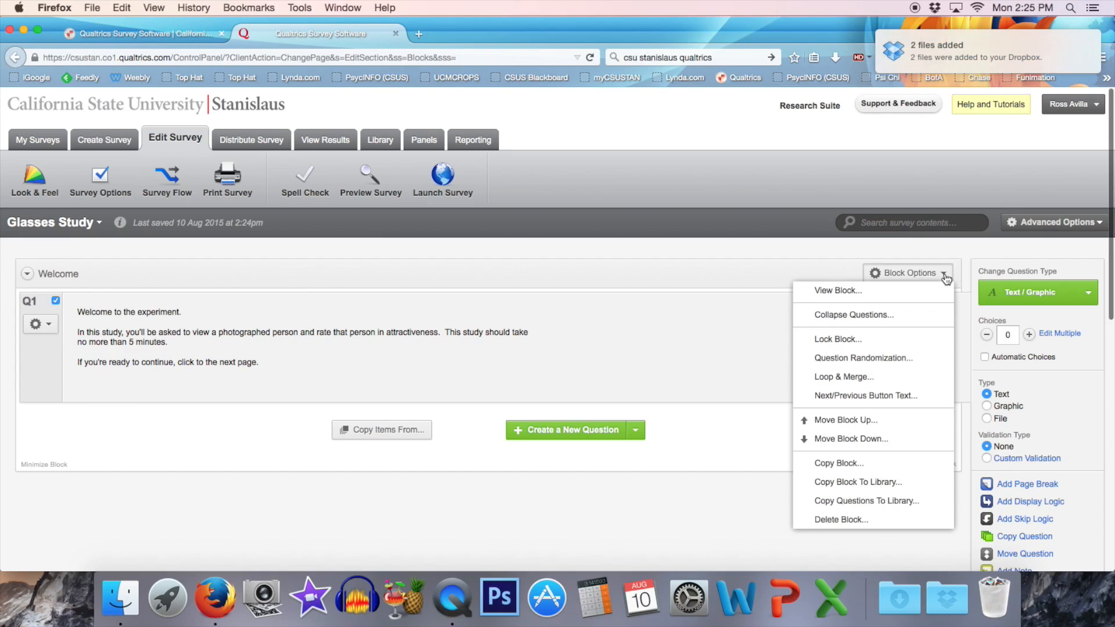
{"action": "left_click", "coordinate": [841, 292]}
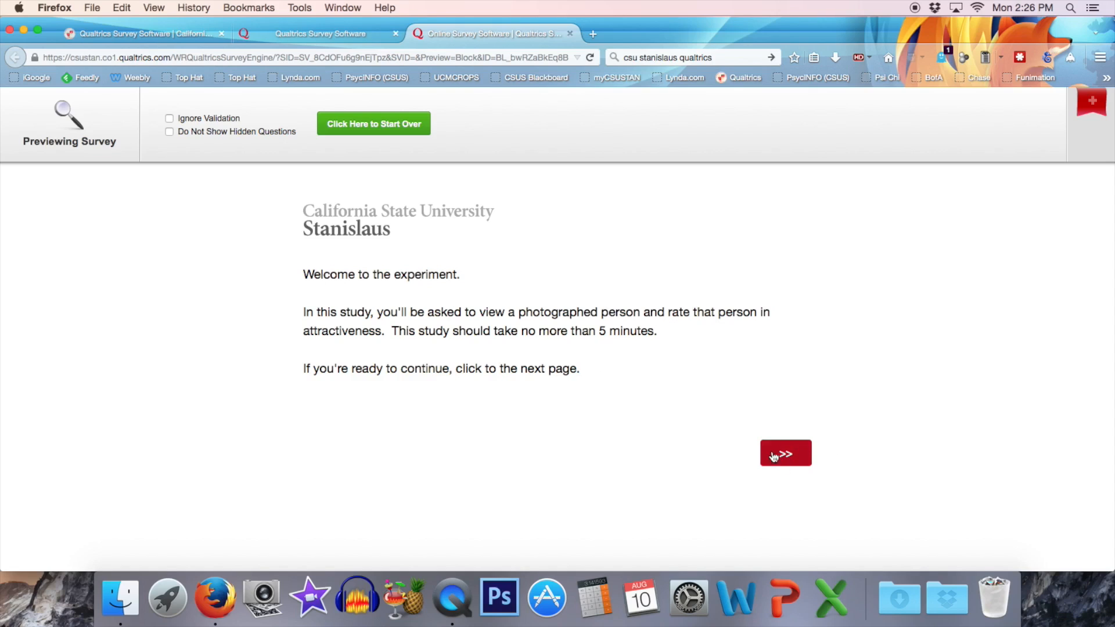
{"action": "left_click", "coordinate": [570, 34]}
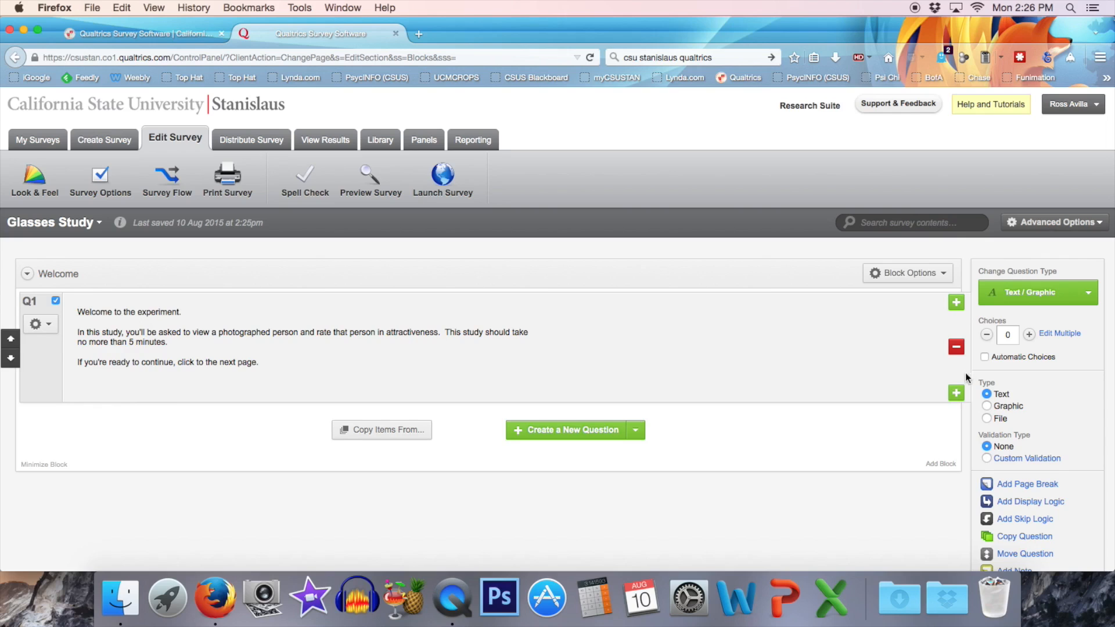
Add a new block below the Welcome block and name it "Informed Consent".
{"action": "left_click", "coordinate": [938, 465]}
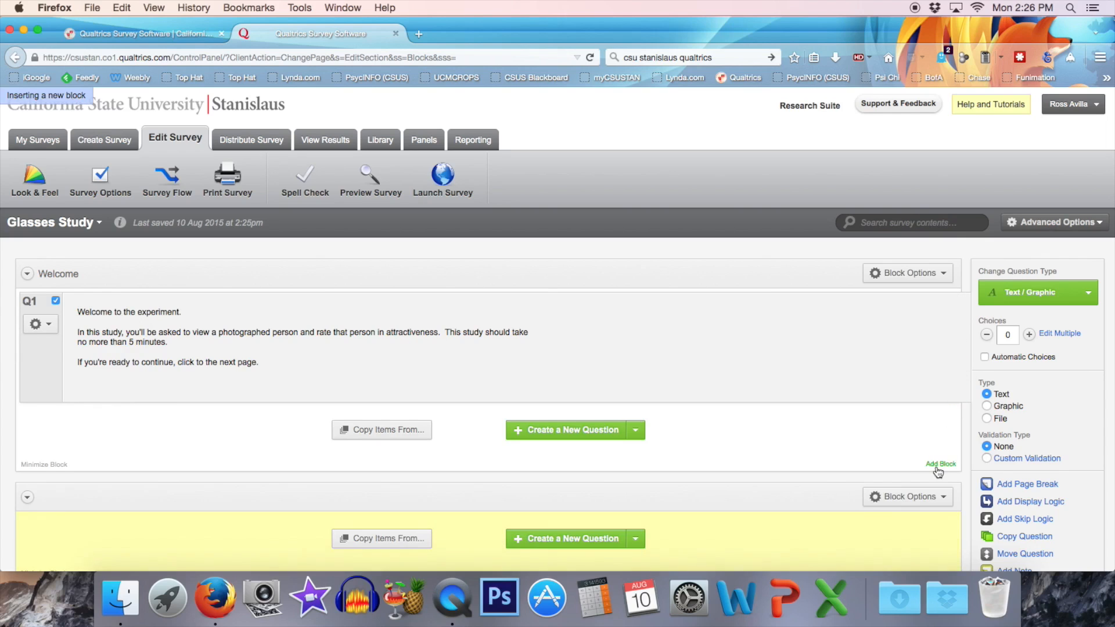
{"action": "scroll", "coordinate": [747, 320], "scroll_direction": "up", "scroll_amount": 3}
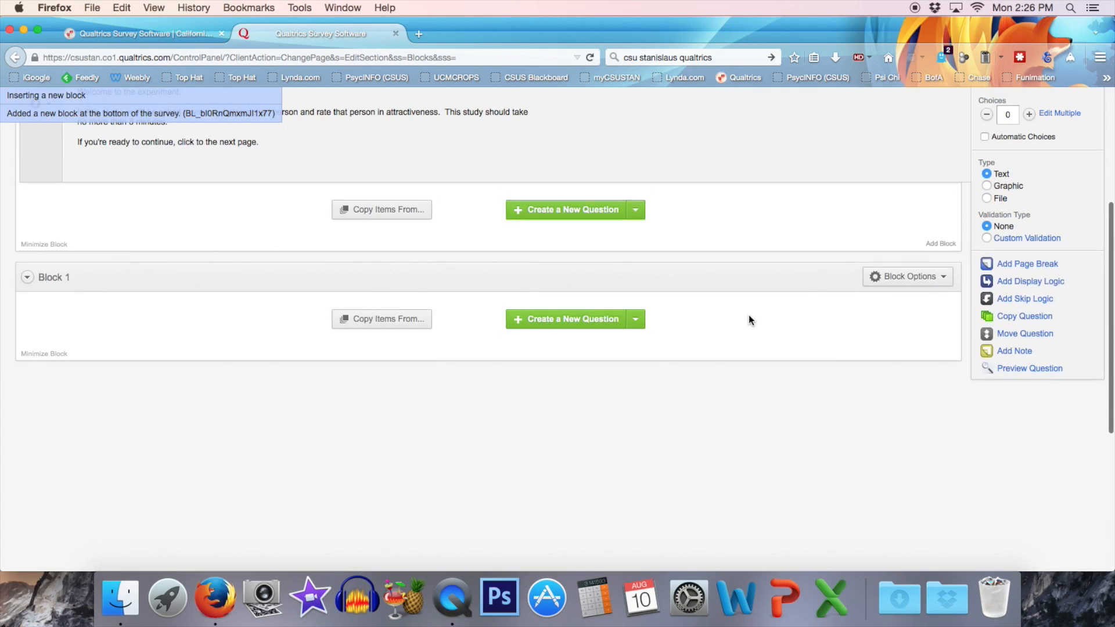
{"action": "left_click", "coordinate": [55, 278]}
{"action": "triple_click", "coordinate": [55, 284]}
{"action": "type", "text": "Informed Consent"}
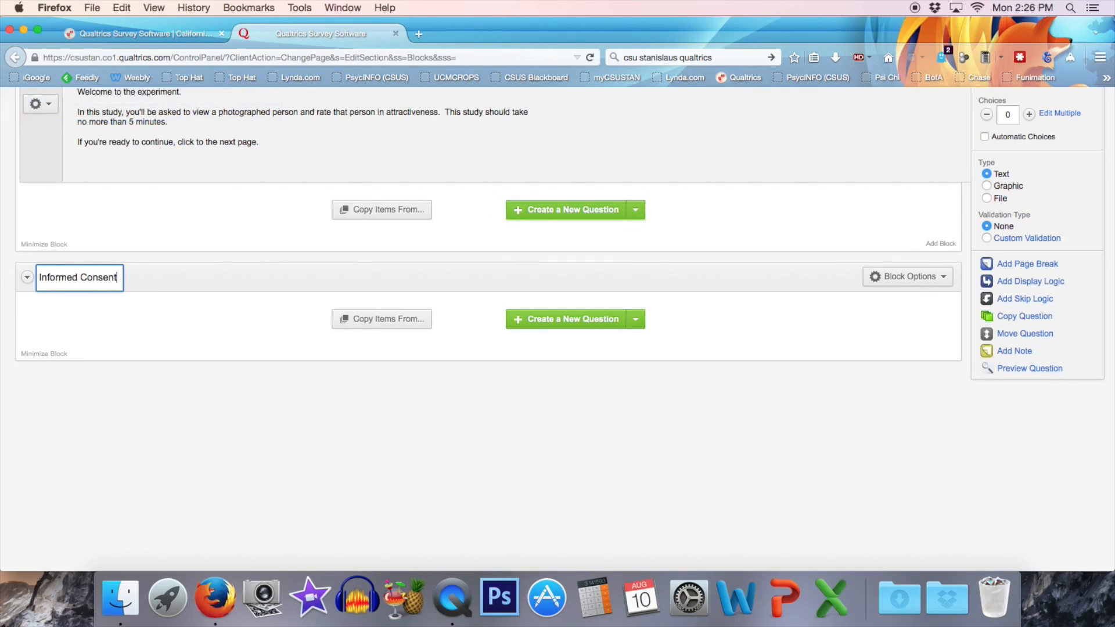
{"action": "left_click", "coordinate": [156, 384]}
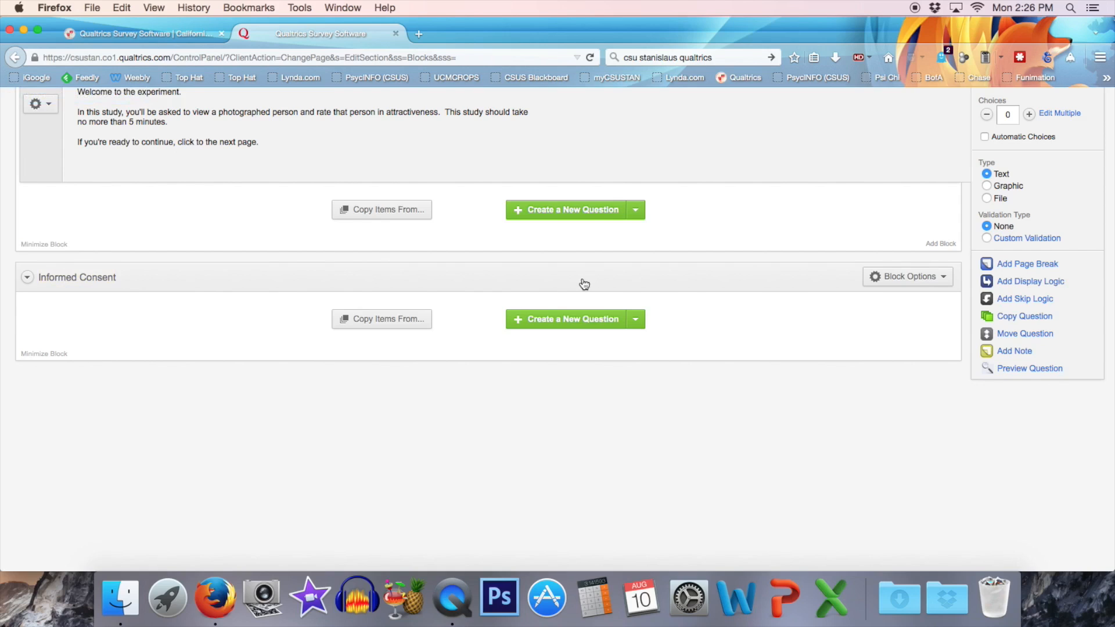
Add a descriptive text question to the Informed Consent block reading "Below is the informed consent agreement for this study.".
{"action": "left_click", "coordinate": [636, 324]}
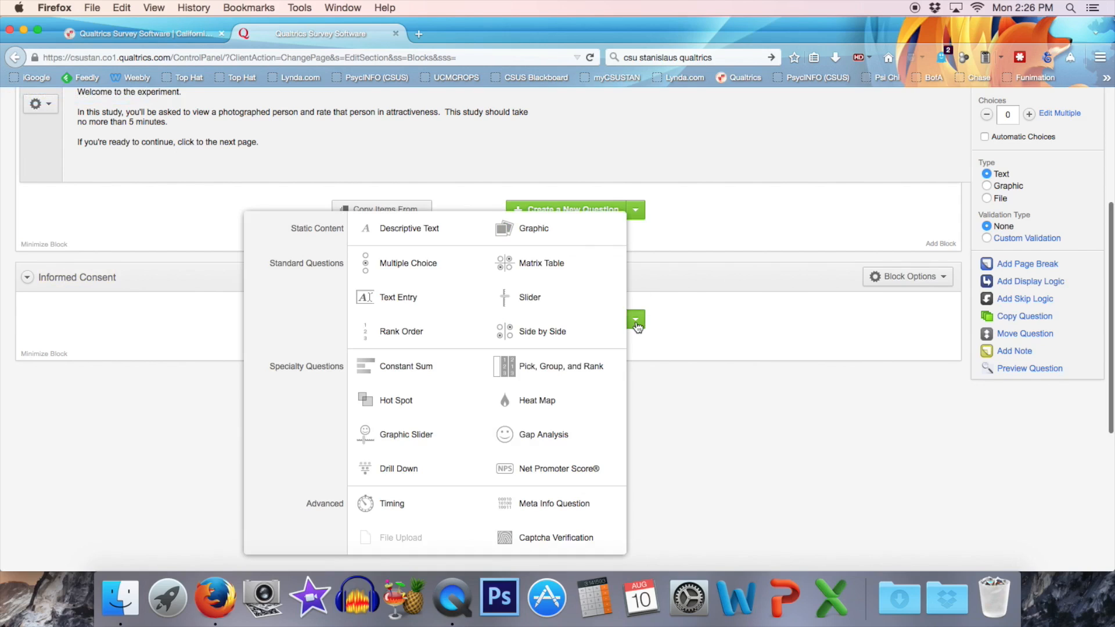
{"action": "left_click", "coordinate": [399, 233]}
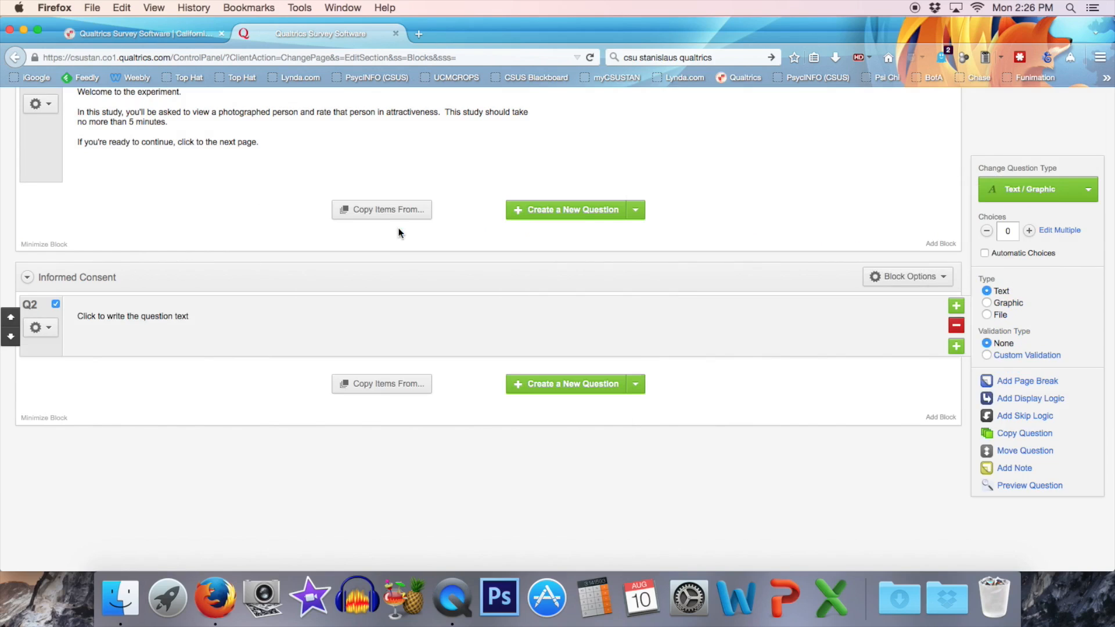
{"action": "left_click", "coordinate": [129, 330]}
{"action": "type", "text": "Below is the informed consent agreement for thi"}
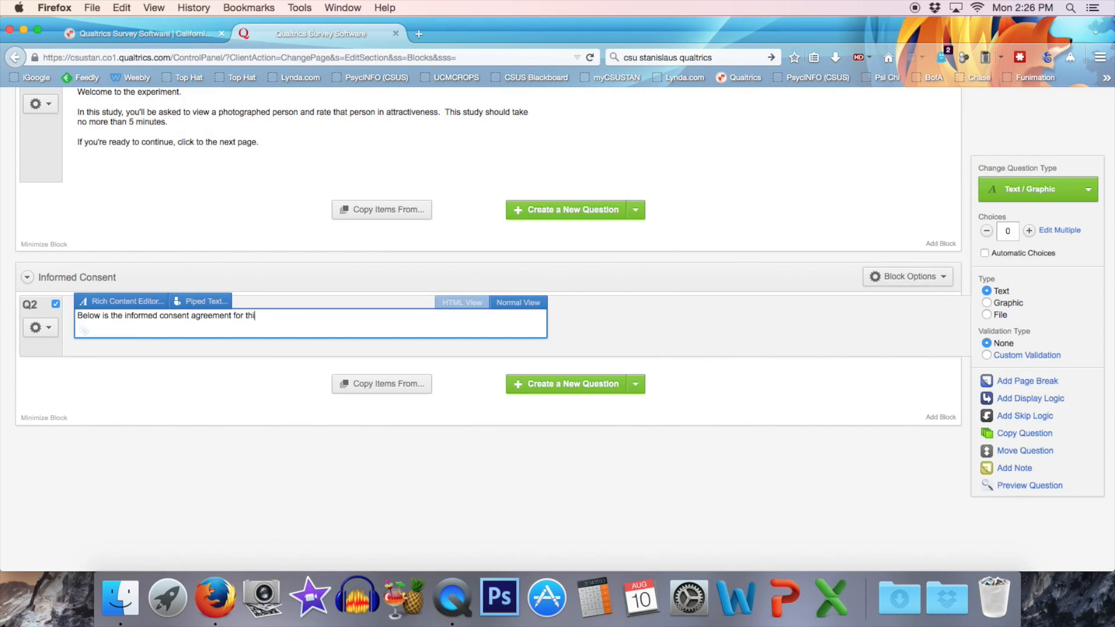
{"action": "type", "text": "s study. Please "}
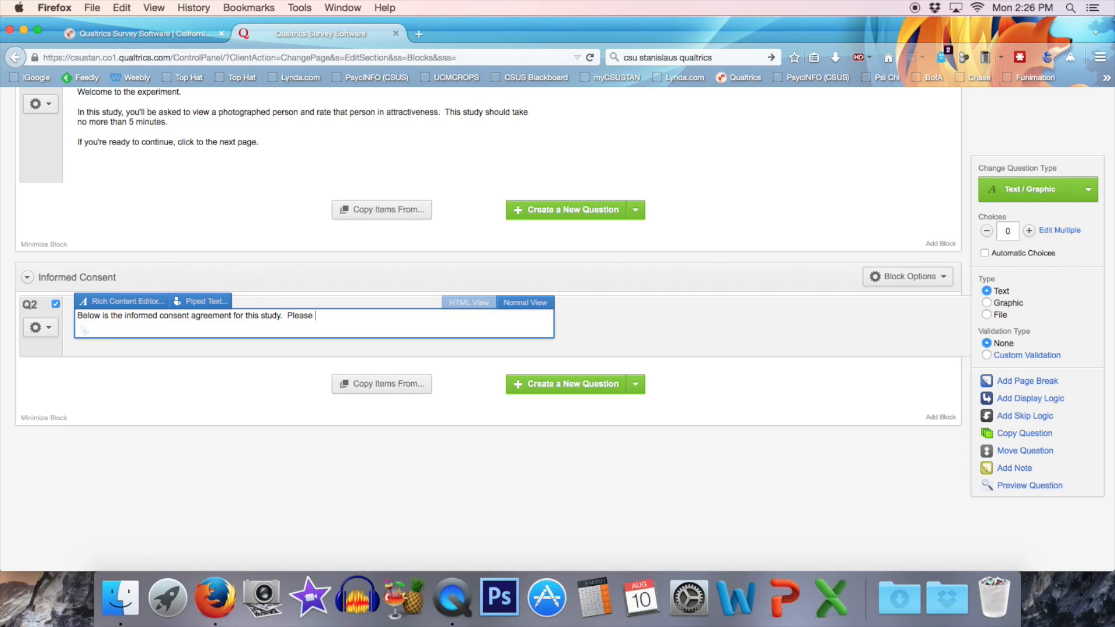
{"action": "type", "text": "review the text bwlow adn c"}
Complete the consent introduction with the sentence: Please review the text below and click "I agree to participate" to continue.
{"action": "key", "text": "BackSpace"}
{"action": "key", "text": "BackSpace"}
{"action": "key", "text": "BackSpace"}
{"action": "key", "text": "BackSpace"}
{"action": "type", "text": "nd"}
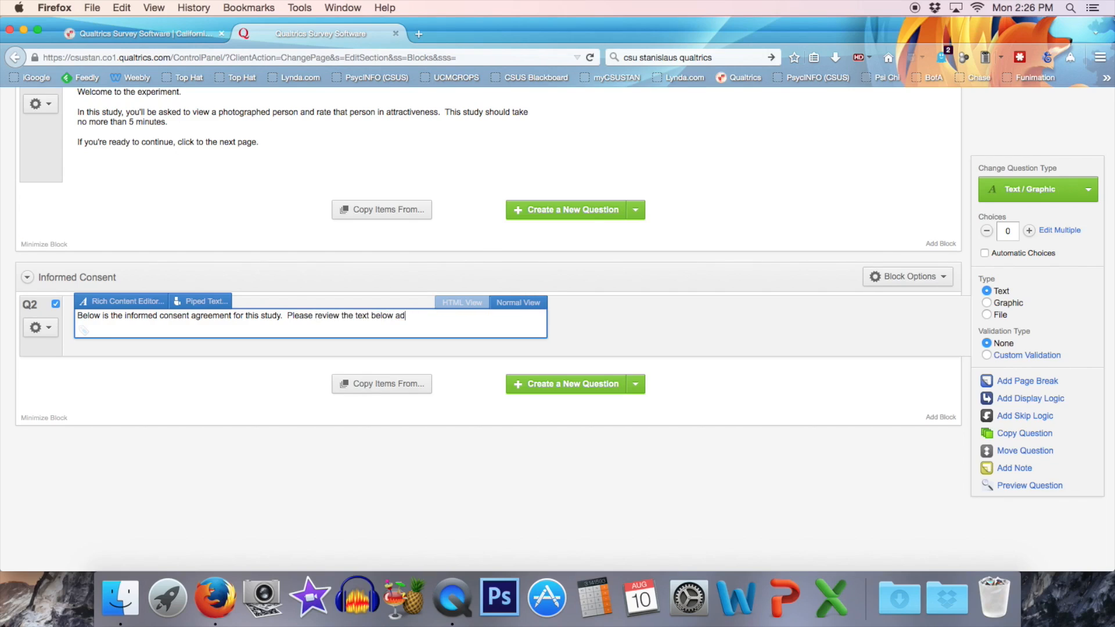
{"action": "type", "text": " click \"I ag"}
{"action": "type", "text": "\" to inc"}
{"action": "key", "text": "BackSpace"}
{"action": "key", "text": "BackSpace"}
{"action": "type", "text": "continue."}
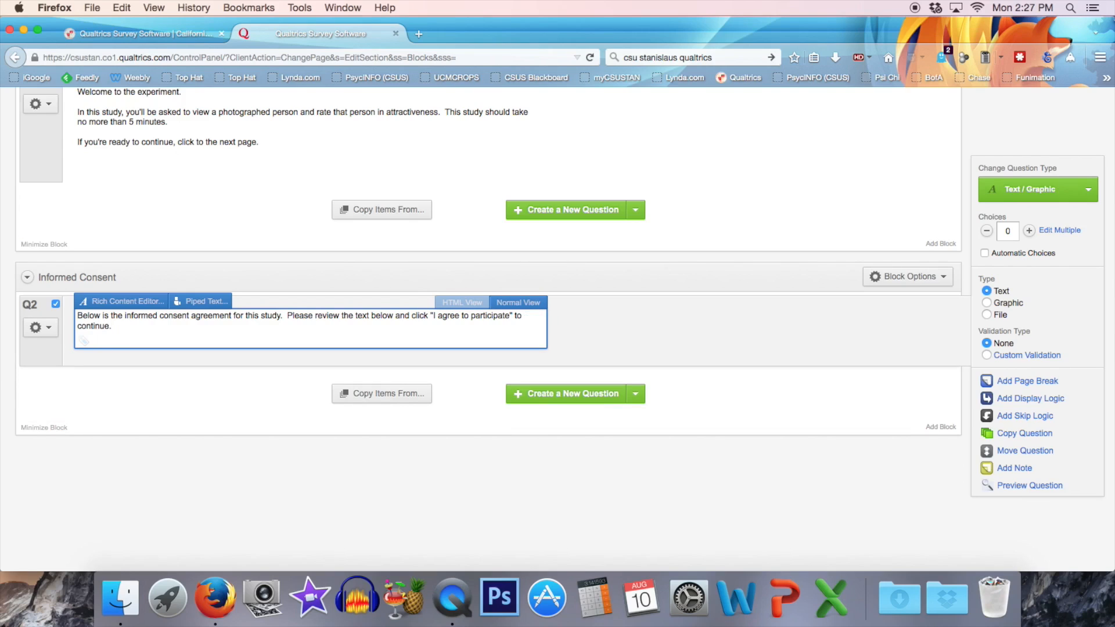
{"action": "left_click", "coordinate": [117, 507]}
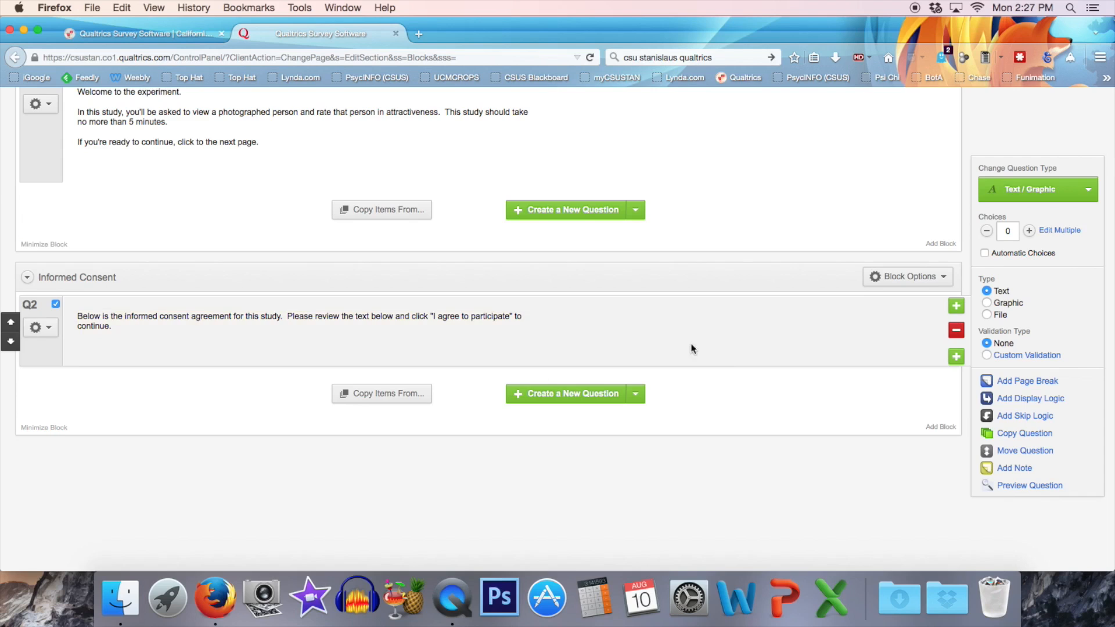
Add a multiple choice question below the consent introduction with the question text "I agree to participate.".
{"action": "left_click", "coordinate": [637, 394]}
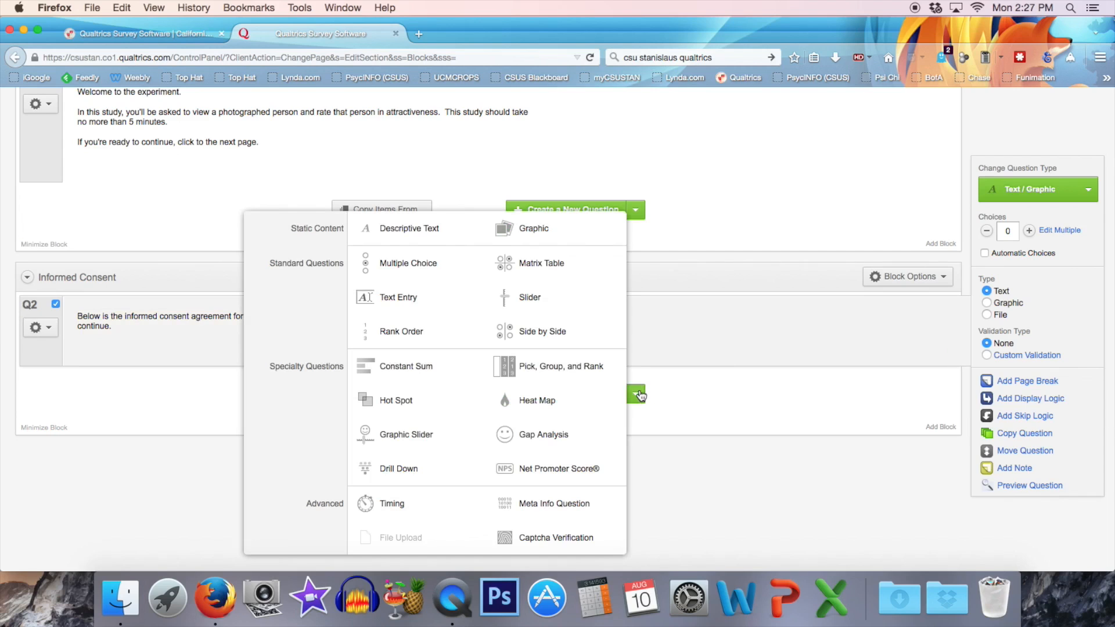
{"action": "mouse_move", "coordinate": [413, 270]}
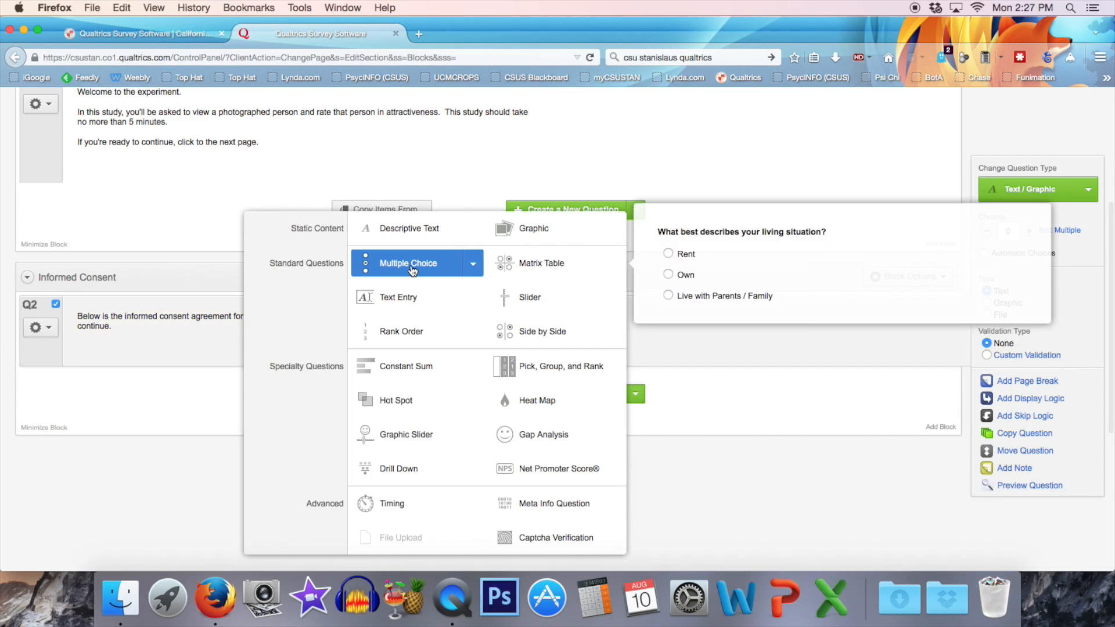
{"action": "left_click", "coordinate": [412, 271]}
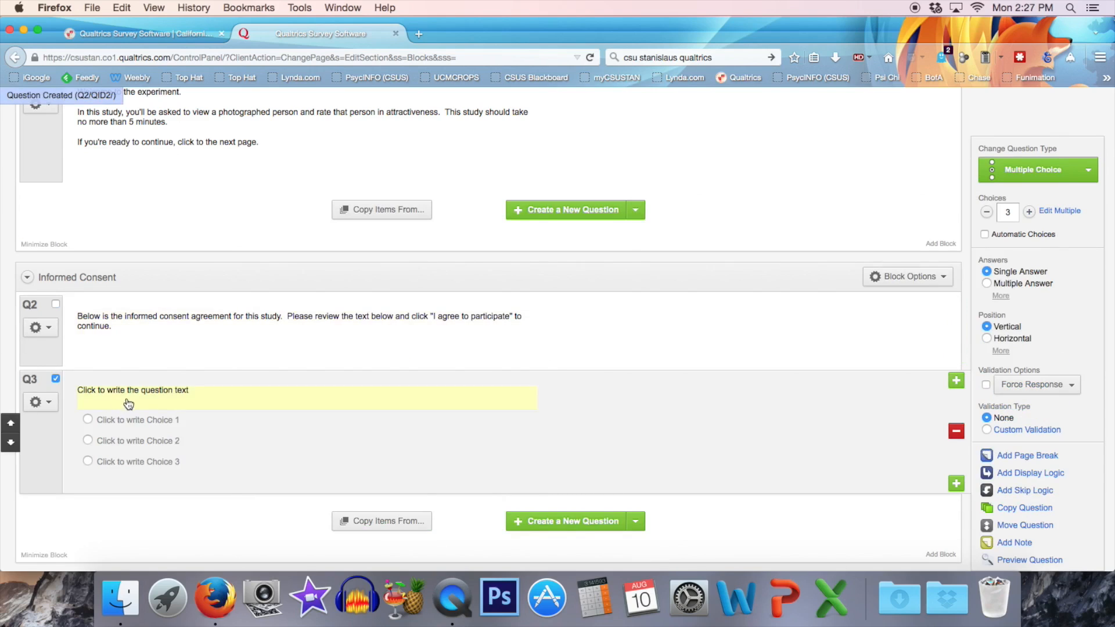
{"action": "left_click", "coordinate": [127, 397]}
{"action": "type", "text": "I agree to participate."}
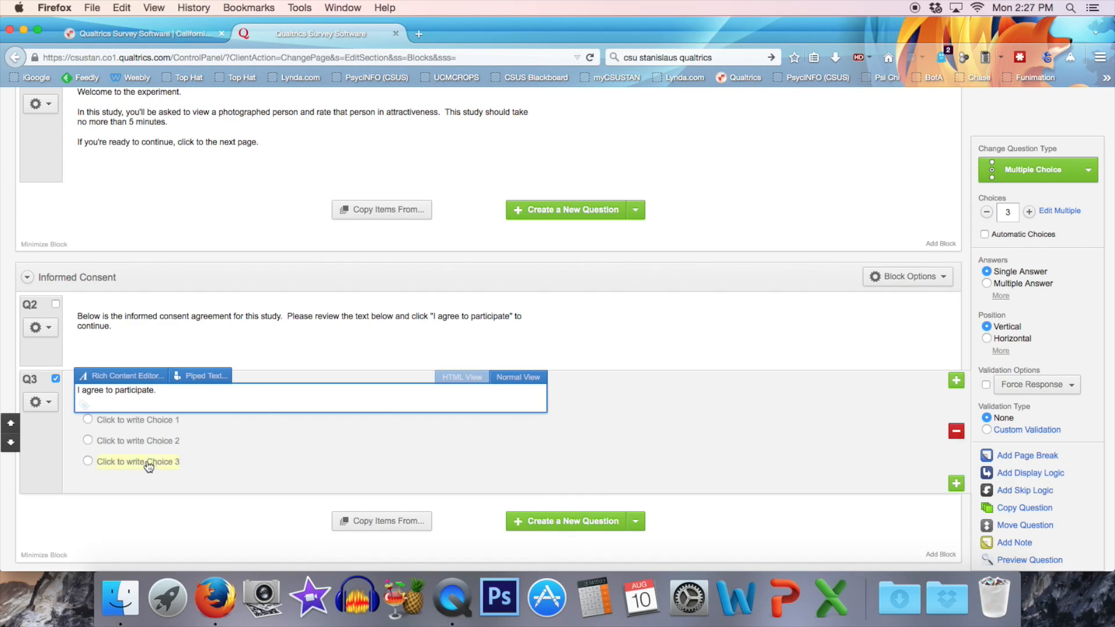
{"action": "left_click", "coordinate": [179, 500]}
Set the answer choices of the "I agree to participate." question to No and Yes only.
{"action": "left_click", "coordinate": [148, 422]}
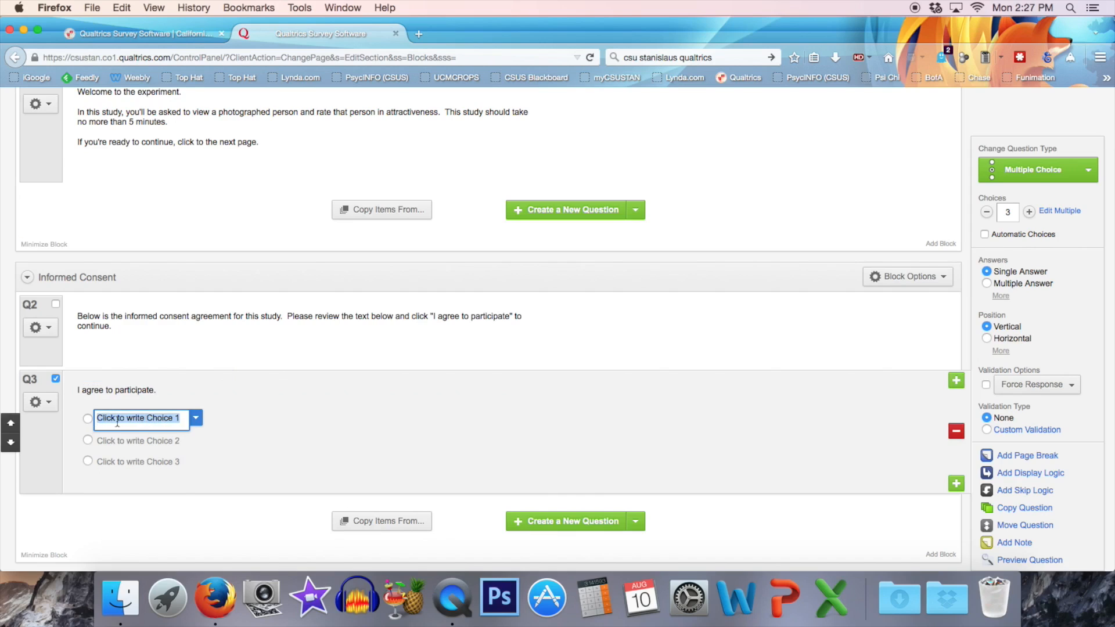
{"action": "type", "text": "No"}
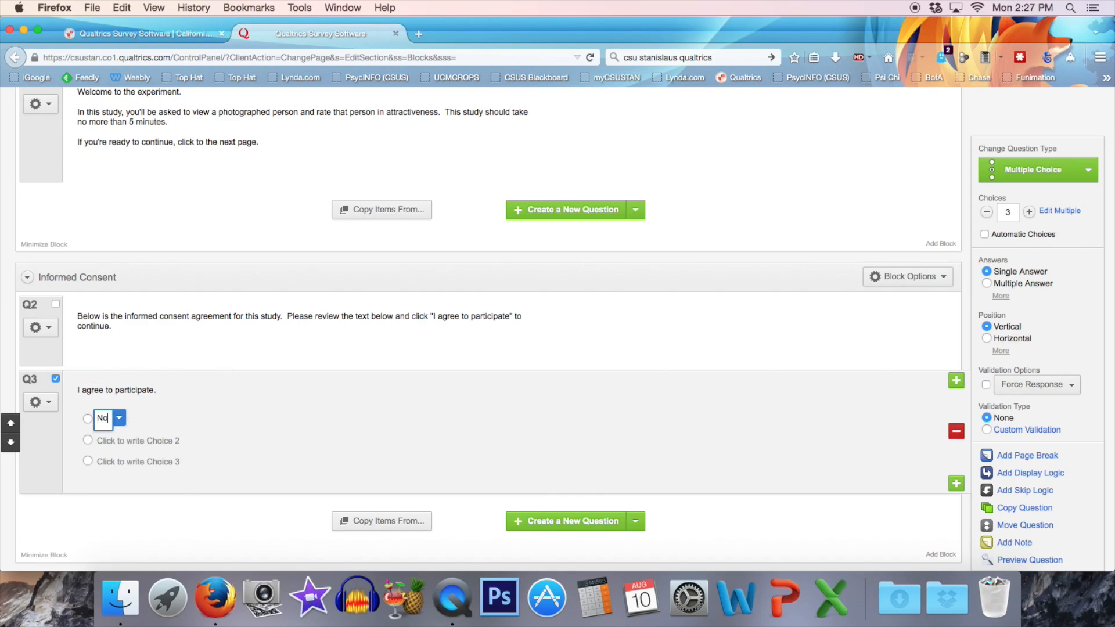
{"action": "left_click", "coordinate": [252, 430]}
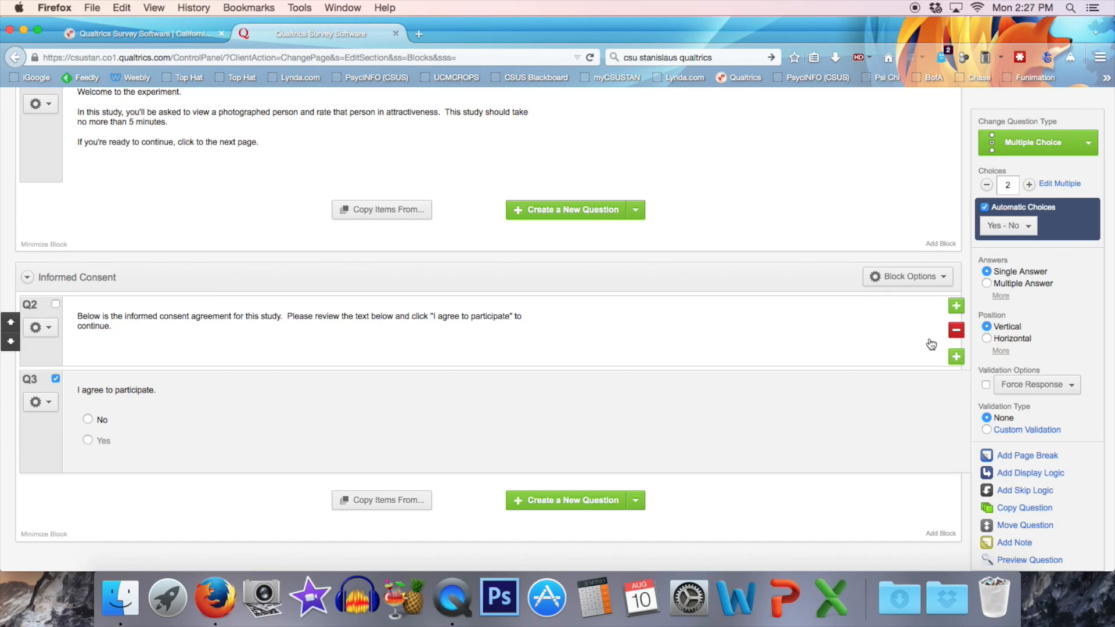
Insert a new question between the consent introduction and the "I agree to participate." question, and change its type to Descriptive Text.
{"action": "left_click", "coordinate": [956, 357]}
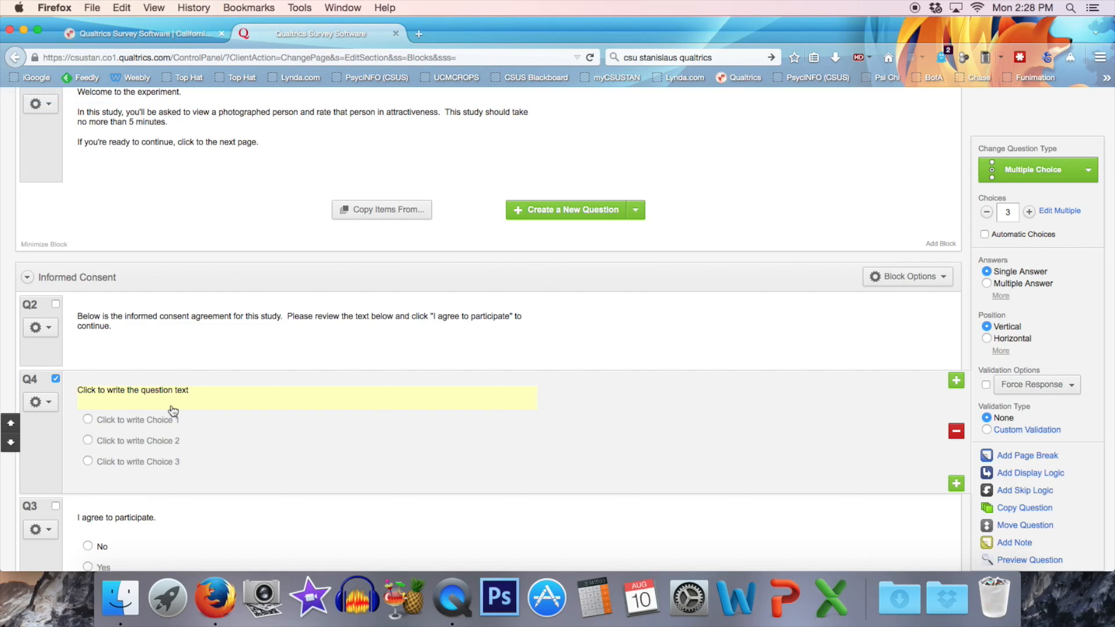
{"action": "left_click", "coordinate": [1089, 172]}
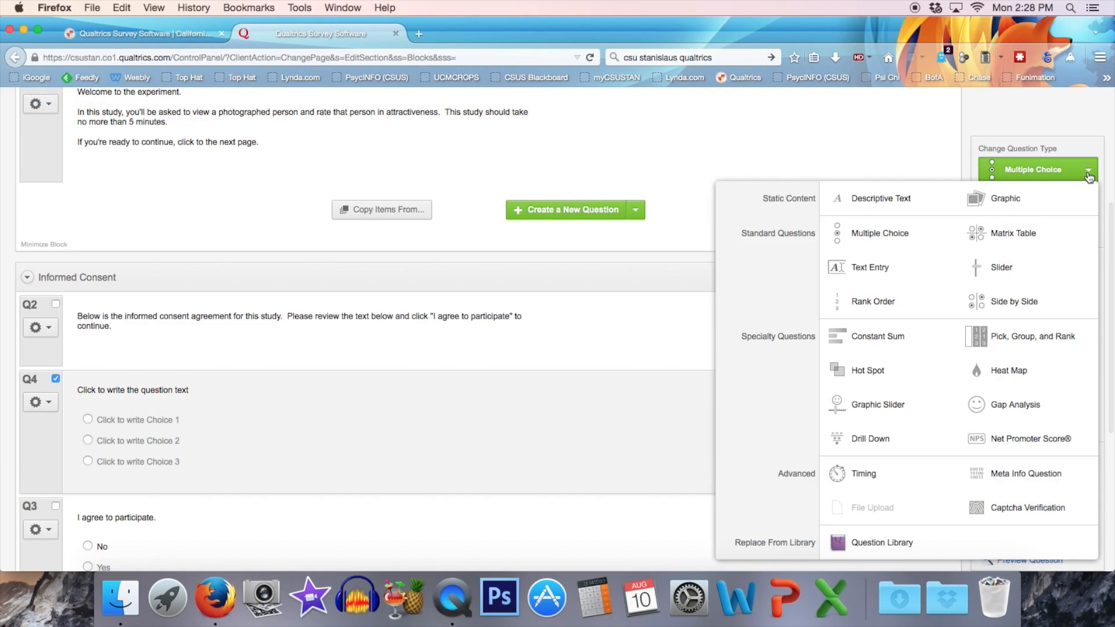
{"action": "mouse_move", "coordinate": [858, 200]}
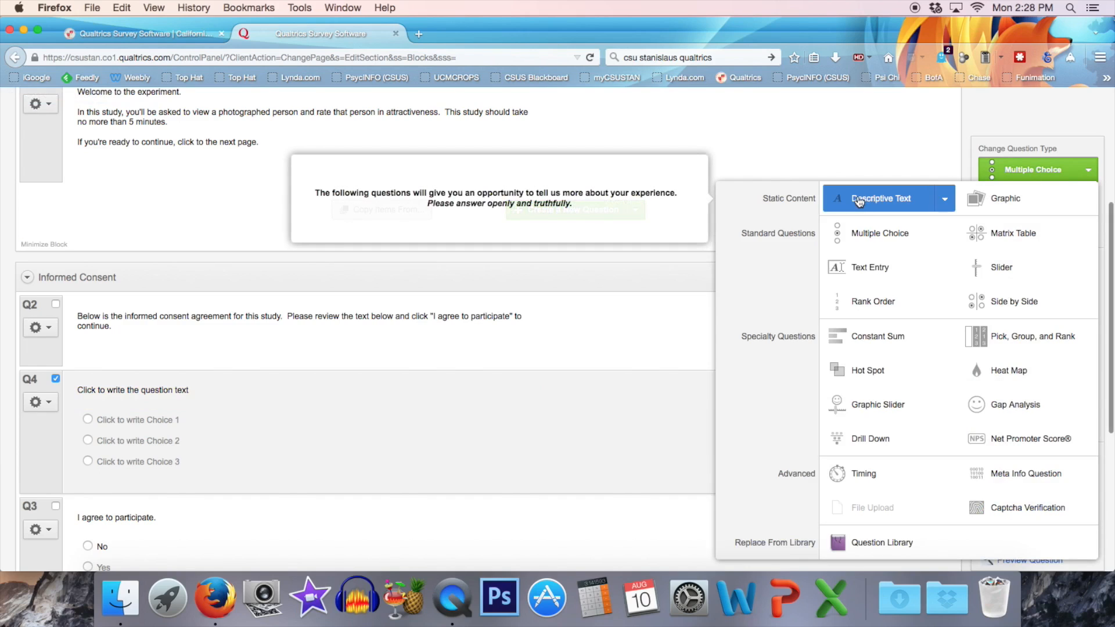
{"action": "left_click", "coordinate": [858, 201]}
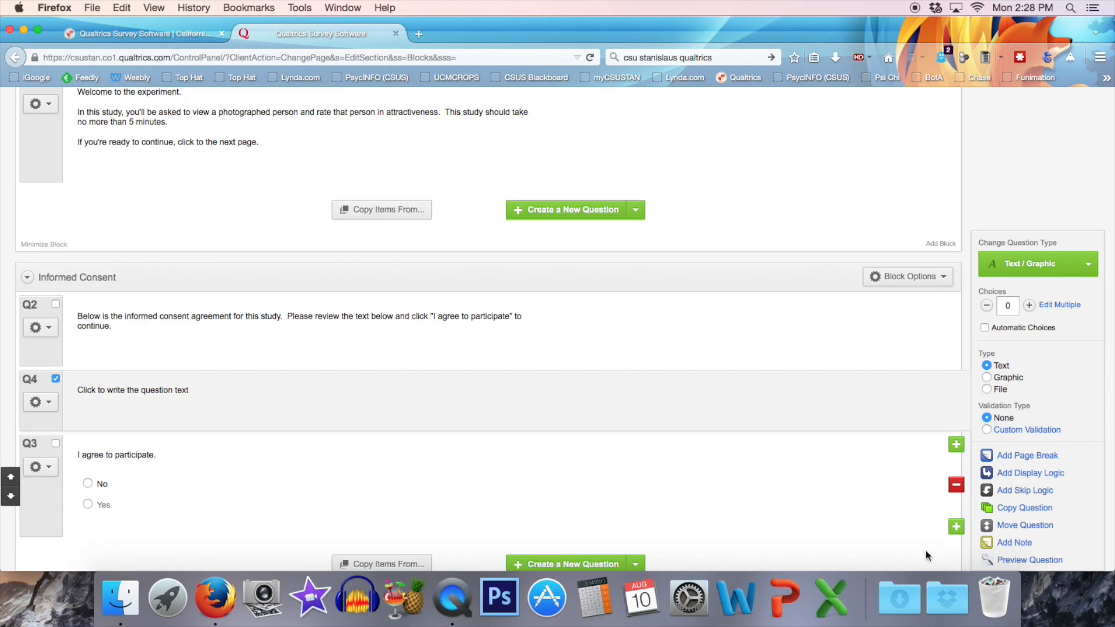
Open the Example IRB Application document from the Social Psych Res Sem materials in Word and go to its Informed Consent Form page.
{"action": "left_click", "coordinate": [946, 594]}
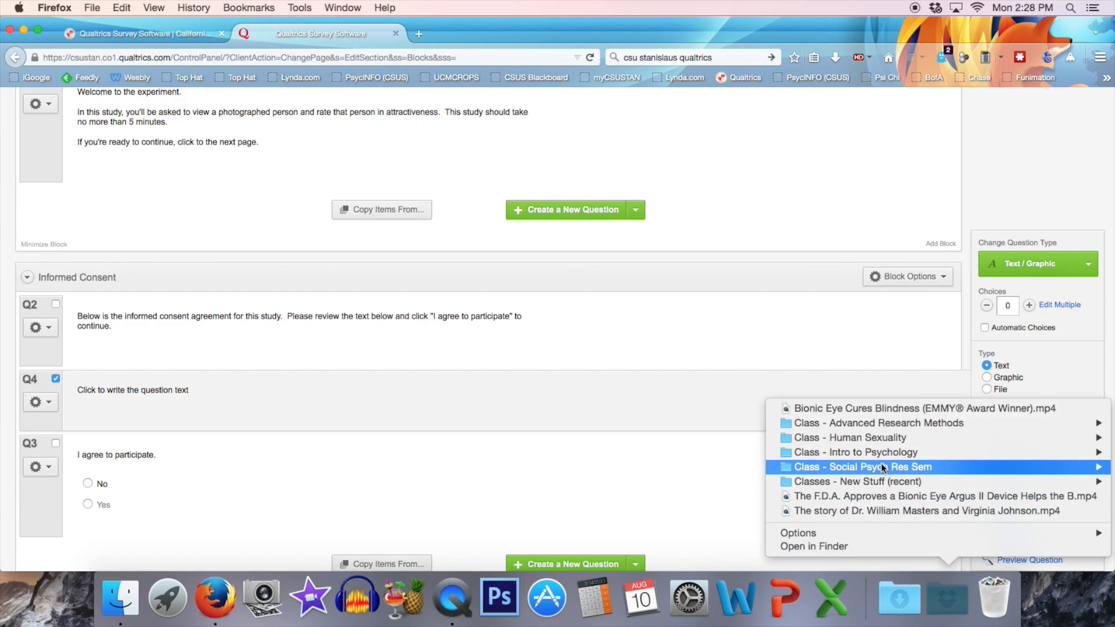
{"action": "mouse_move", "coordinate": [871, 467]}
{"action": "mouse_move", "coordinate": [642, 483]}
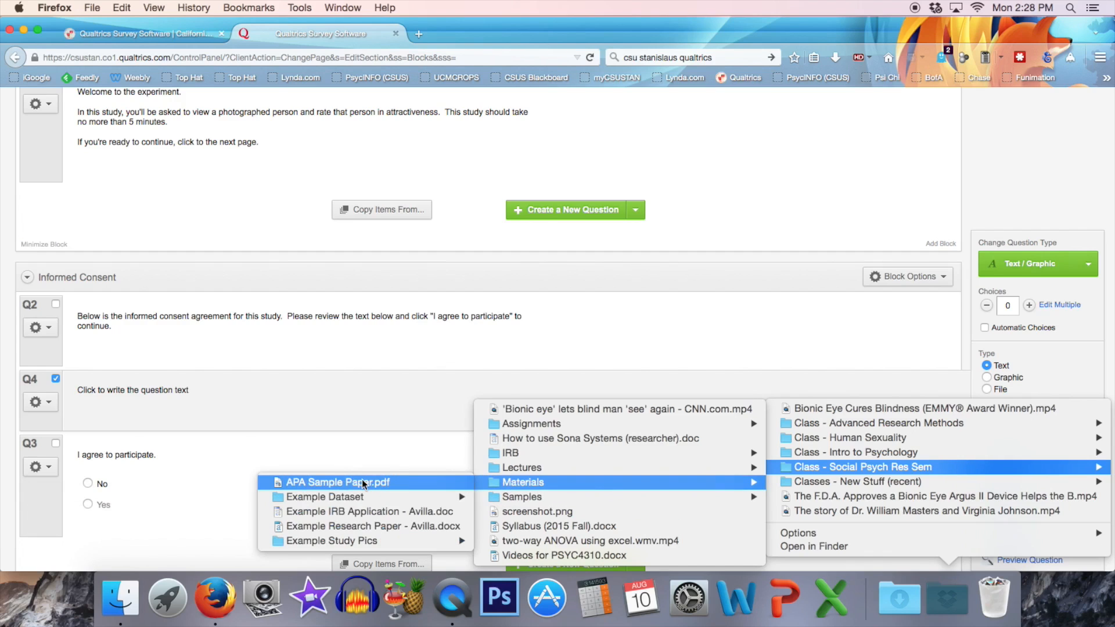
{"action": "left_click", "coordinate": [361, 511]}
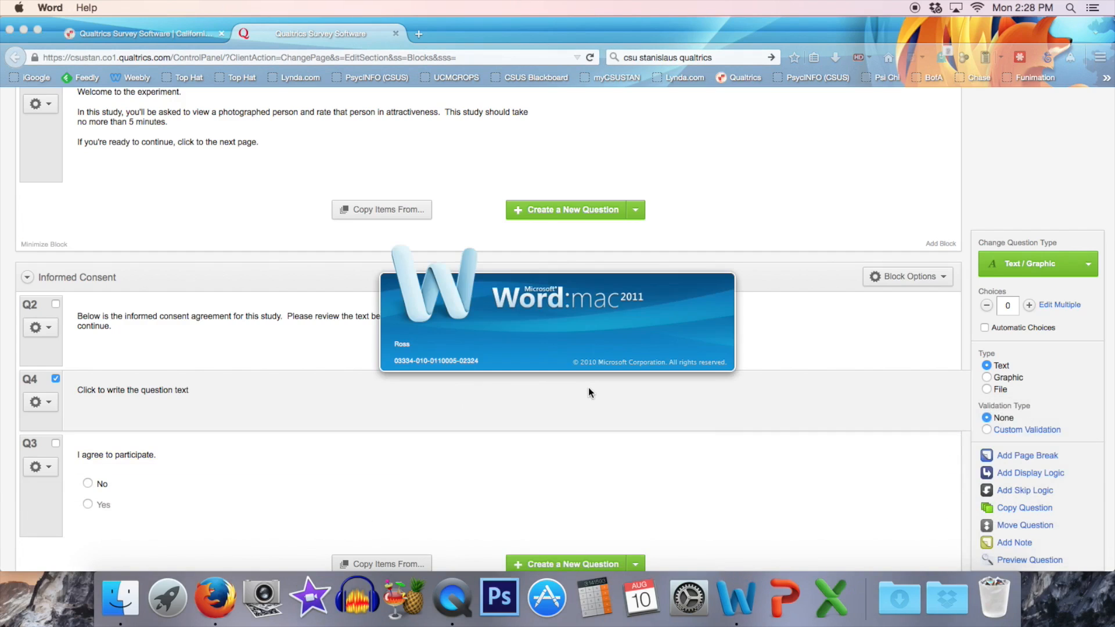
{"action": "left_click_drag", "start_coordinate": [833, 145], "coordinate": [833, 307]}
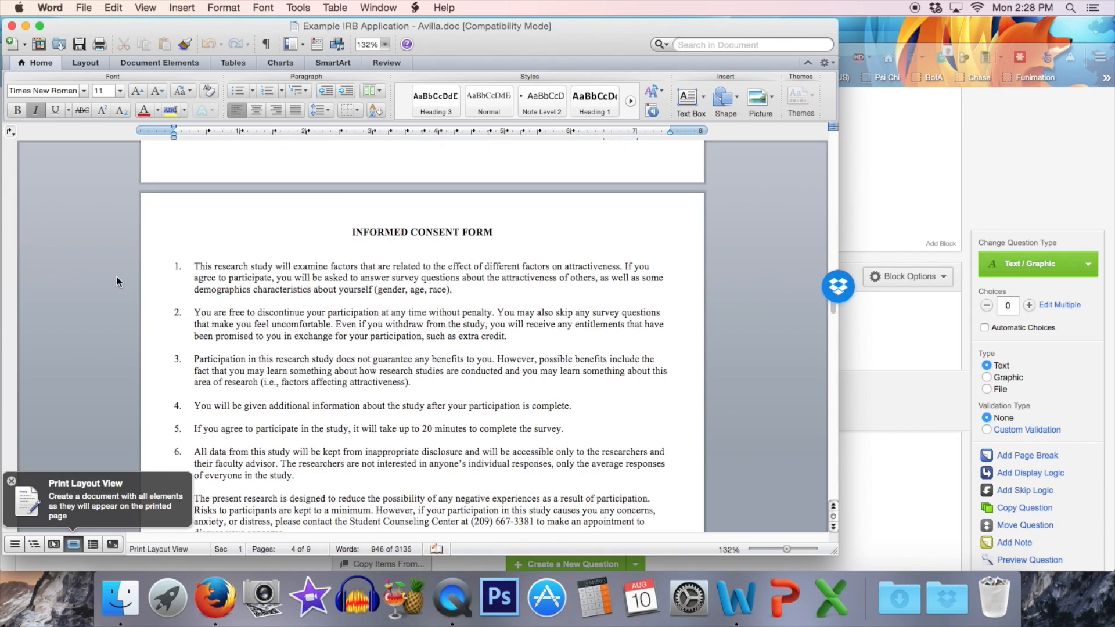
{"action": "left_click", "coordinate": [272, 288]}
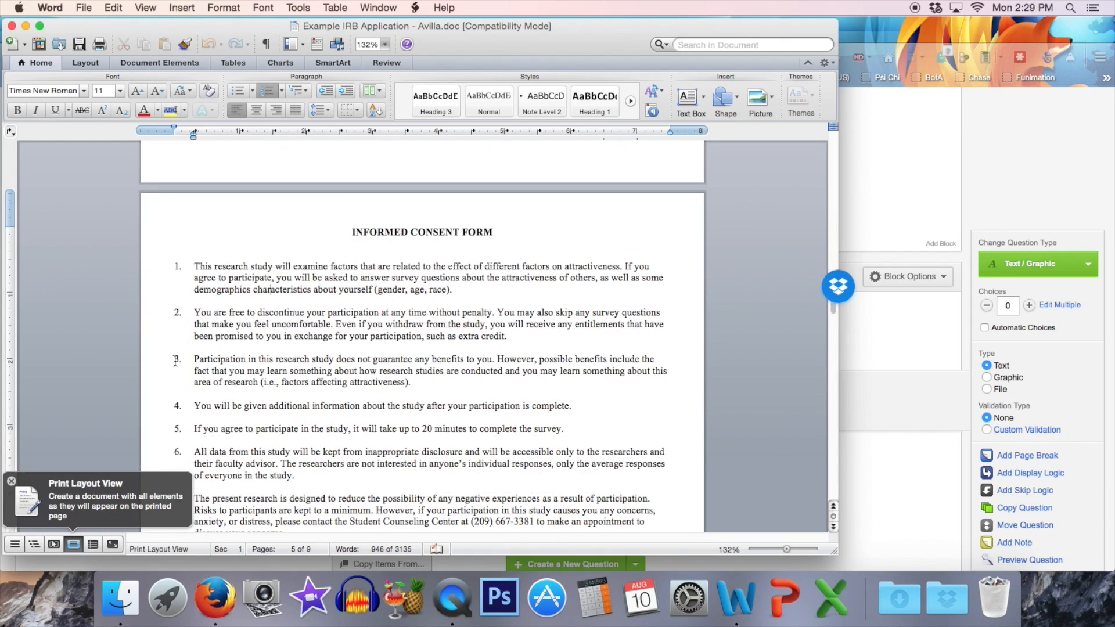
{"action": "left_click", "coordinate": [12, 482]}
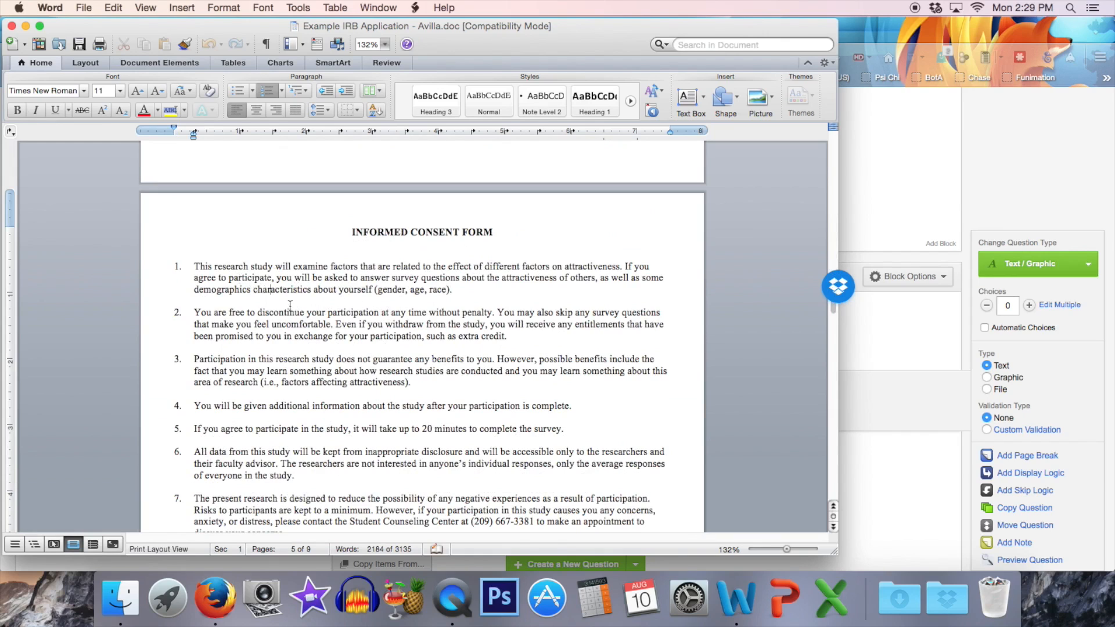
Select and copy numbered items 1 to 13 of the Informed Consent Form, leaving out the signature and date line.
{"action": "scroll", "coordinate": [290, 305], "scroll_direction": "down", "scroll_amount": 8}
{"action": "scroll", "coordinate": [312, 319], "scroll_direction": "down", "scroll_amount": 6}
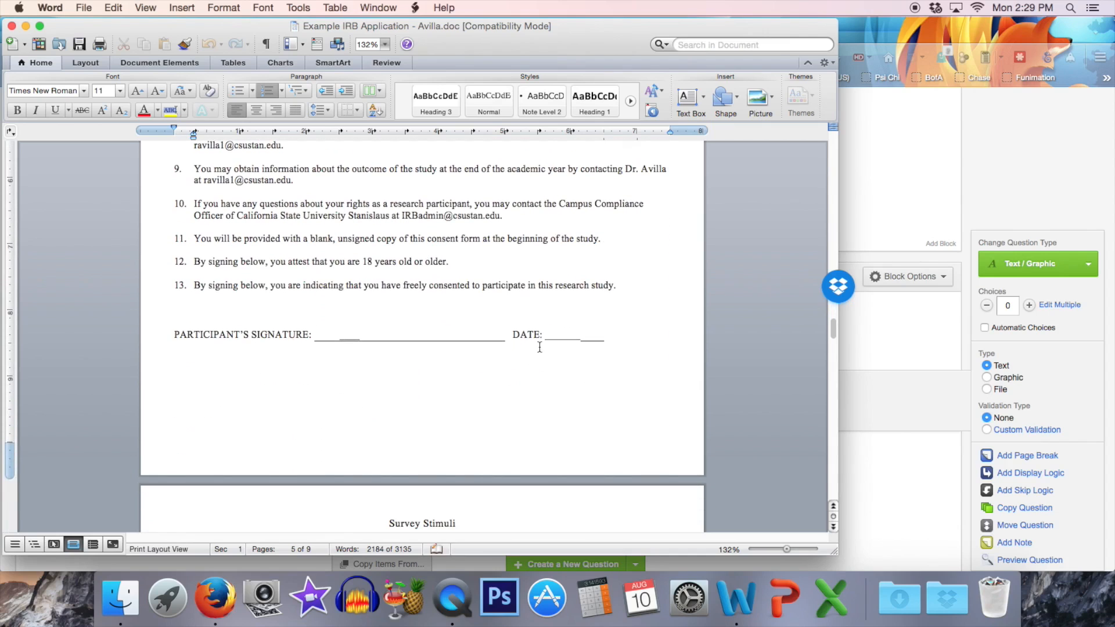
{"action": "left_click_drag", "start_coordinate": [631, 290], "coordinate": [224, 131]}
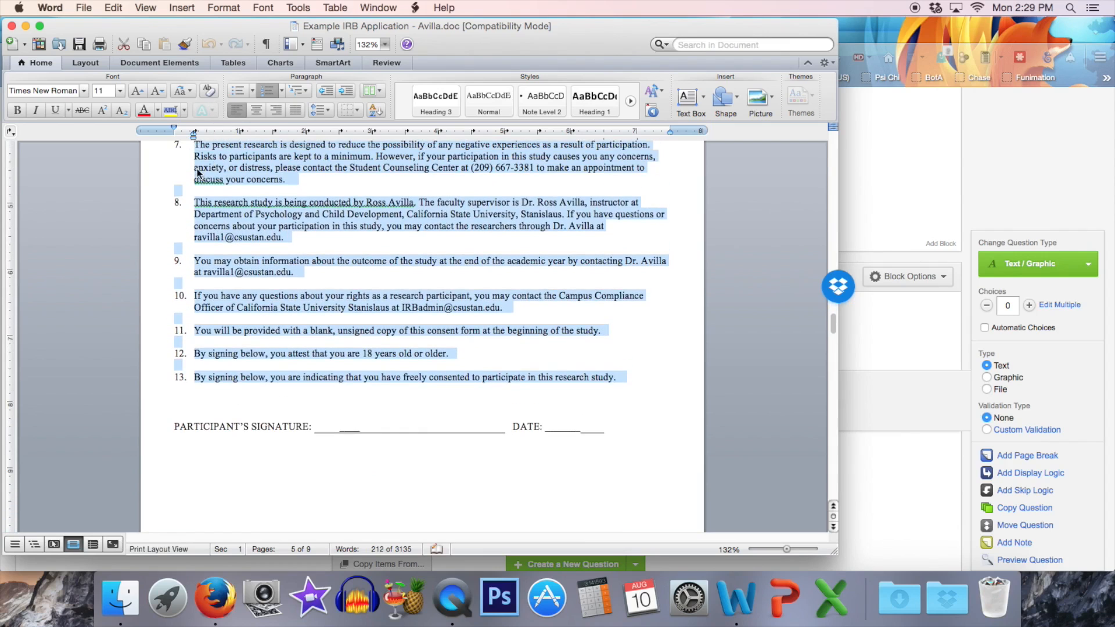
{"action": "left_click", "coordinate": [239, 186]}
{"action": "scroll", "coordinate": [242, 181], "scroll_direction": "down", "scroll_amount": 9}
{"action": "scroll", "coordinate": [247, 189], "scroll_direction": "up", "scroll_amount": 12}
{"action": "scroll", "coordinate": [250, 190], "scroll_direction": "up", "scroll_amount": 6}
{"action": "mouse_move", "coordinate": [194, 216]}
{"action": "left_mouse_down"}
{"action": "mouse_move", "coordinate": [464, 238]}
{"action": "mouse_move", "coordinate": [523, 537]}
{"action": "mouse_move", "coordinate": [621, 426]}
{"action": "mouse_move", "coordinate": [618, 330]}
{"action": "mouse_move", "coordinate": [629, 324]}
{"action": "left_mouse_up"}
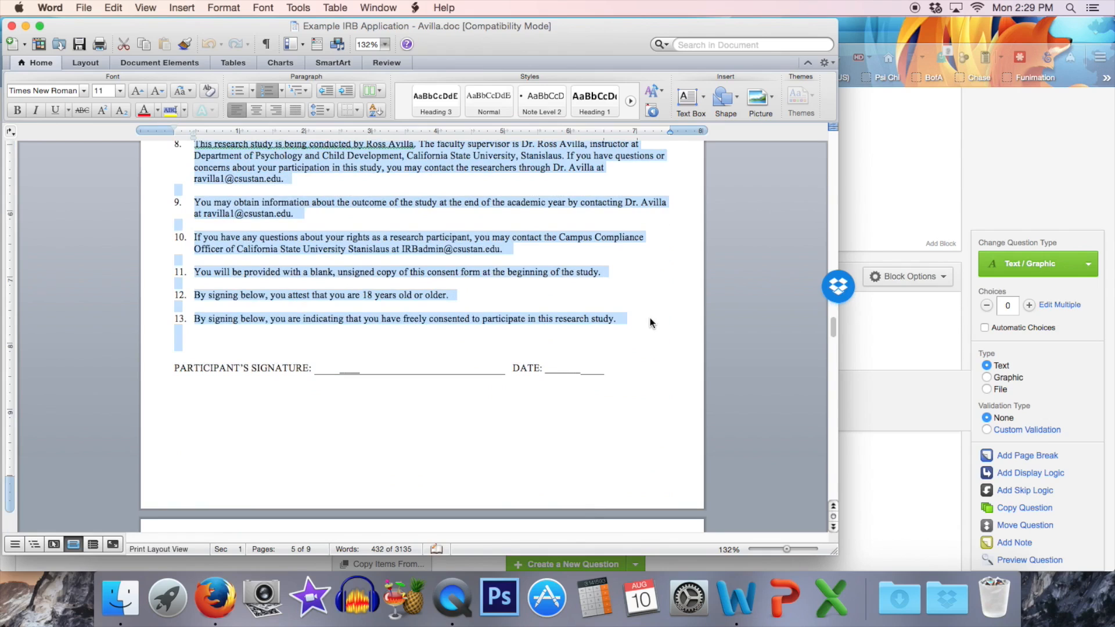
Switch back to Qualtrics, replace the placeholder text of the new descriptive question with the copied consent items, and look over the pasted text.
{"action": "left_click", "coordinate": [895, 371]}
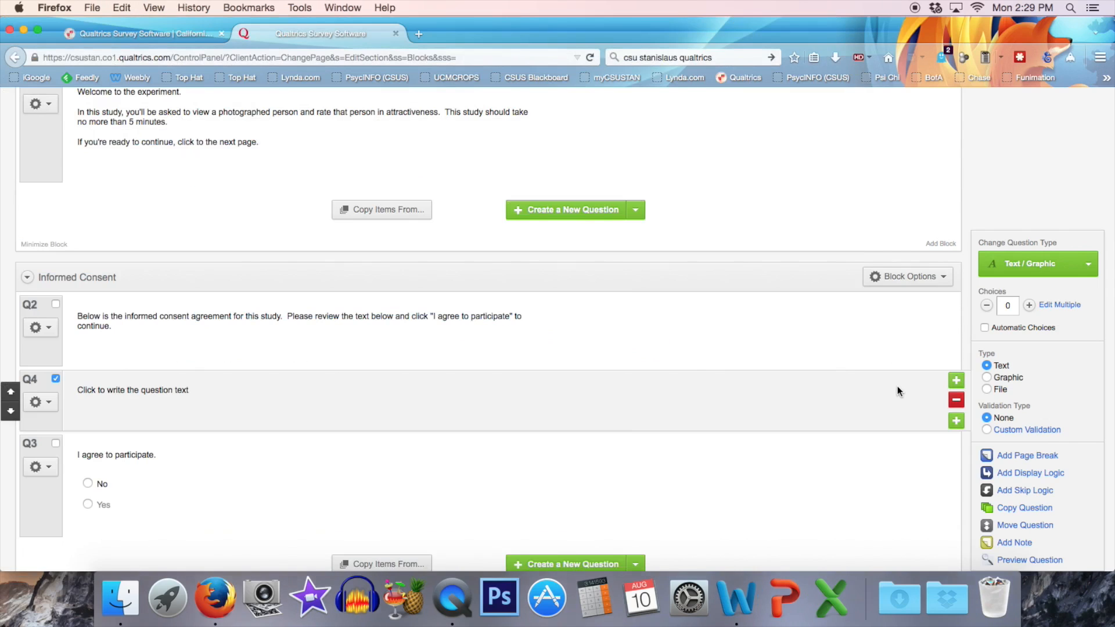
{"action": "left_click", "coordinate": [106, 403]}
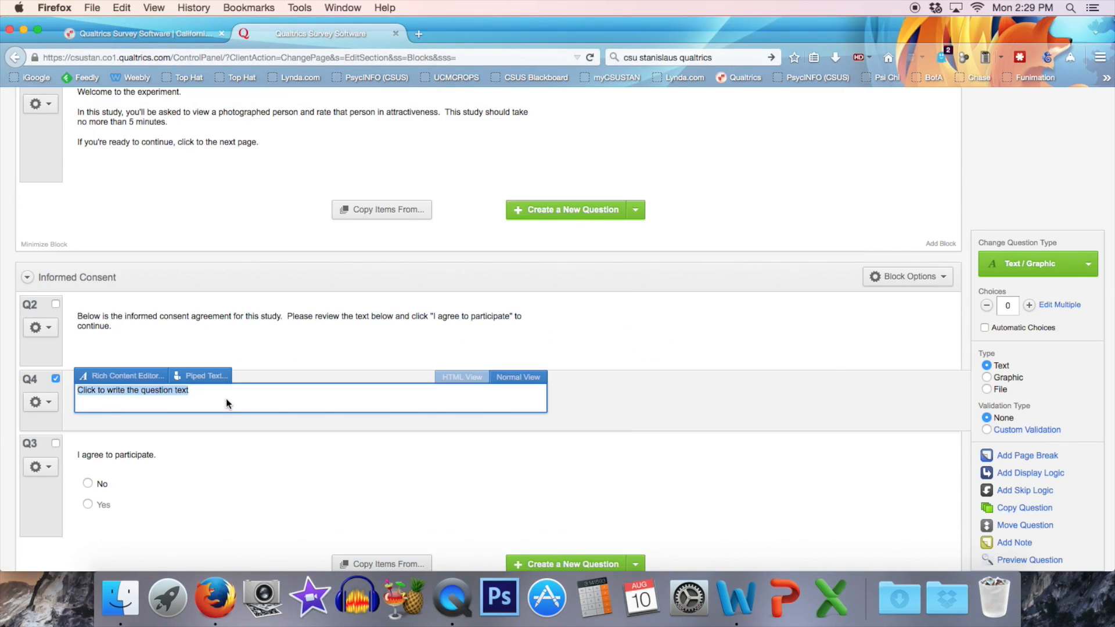
{"action": "key", "text": "super+v"}
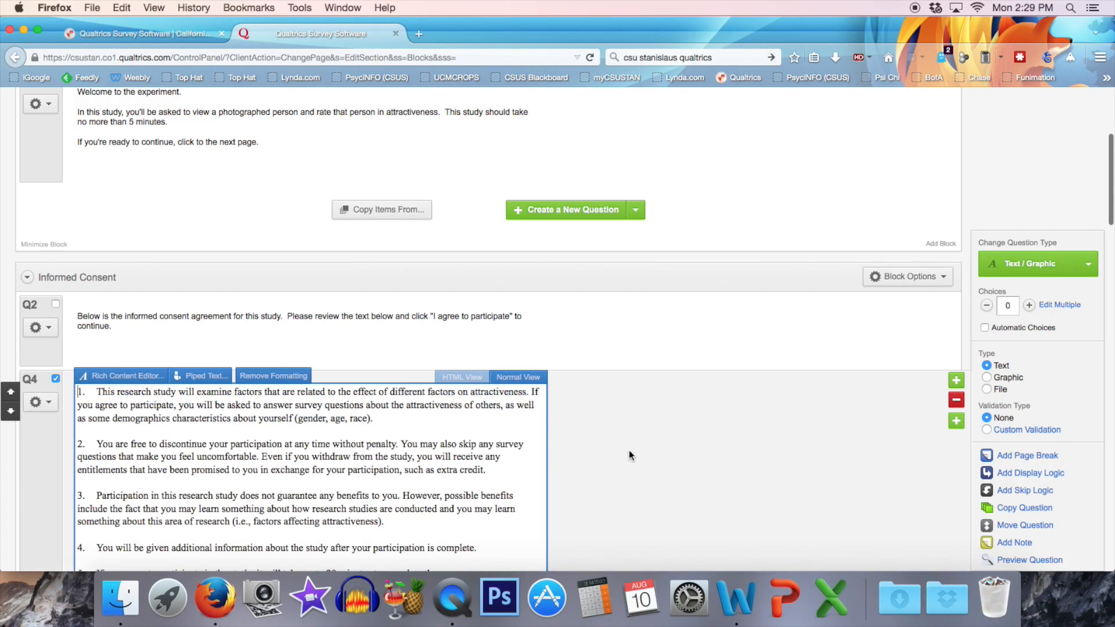
{"action": "left_click", "coordinate": [647, 400]}
{"action": "scroll", "coordinate": [578, 396], "scroll_direction": "down", "scroll_amount": 6}
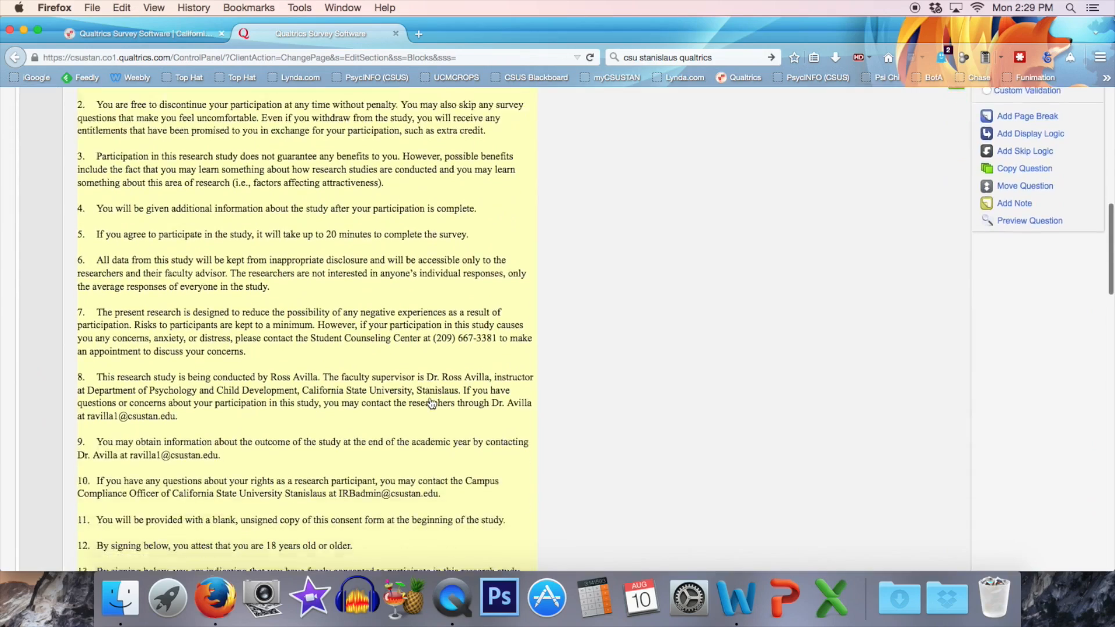
{"action": "scroll", "coordinate": [431, 403], "scroll_direction": "down", "scroll_amount": 3}
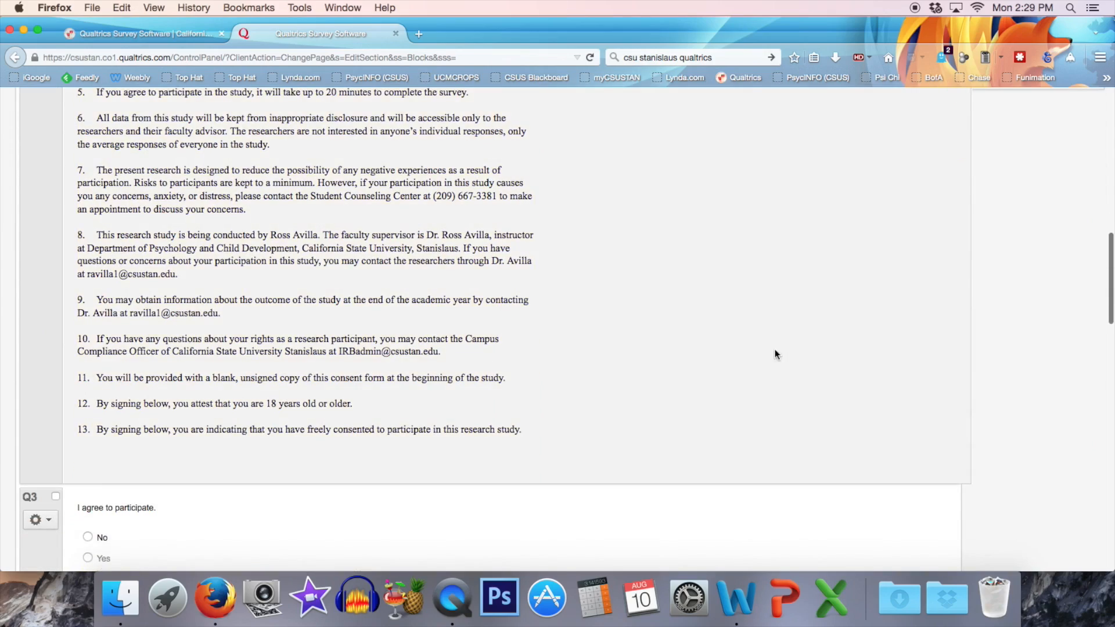
{"action": "scroll", "coordinate": [678, 342], "scroll_direction": "up", "scroll_amount": 7}
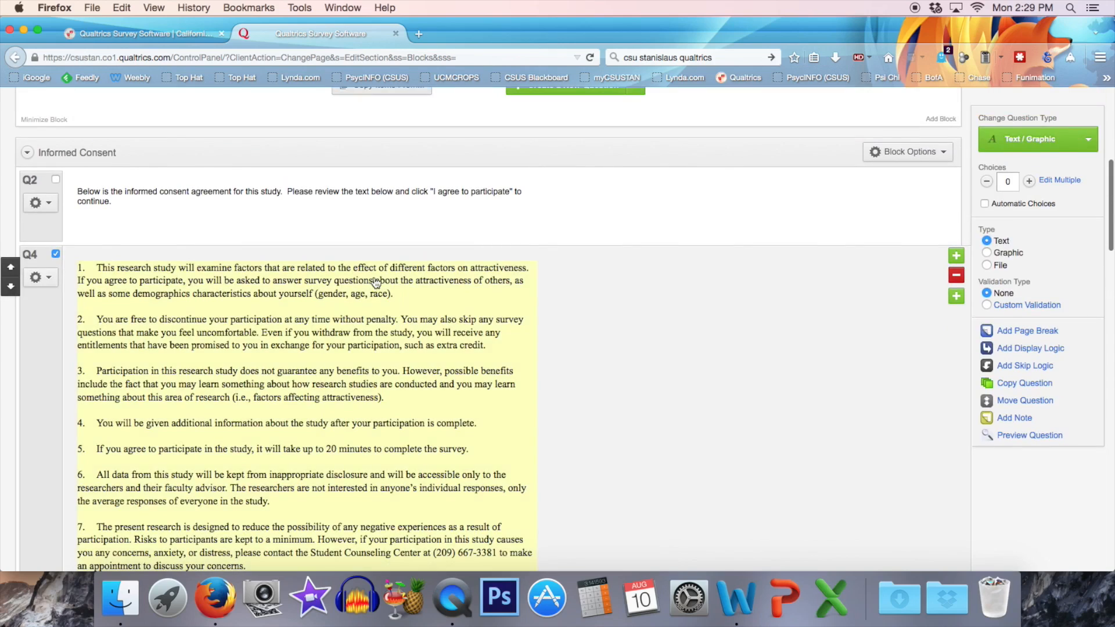
{"action": "scroll", "coordinate": [567, 450], "scroll_direction": "down", "scroll_amount": 10}
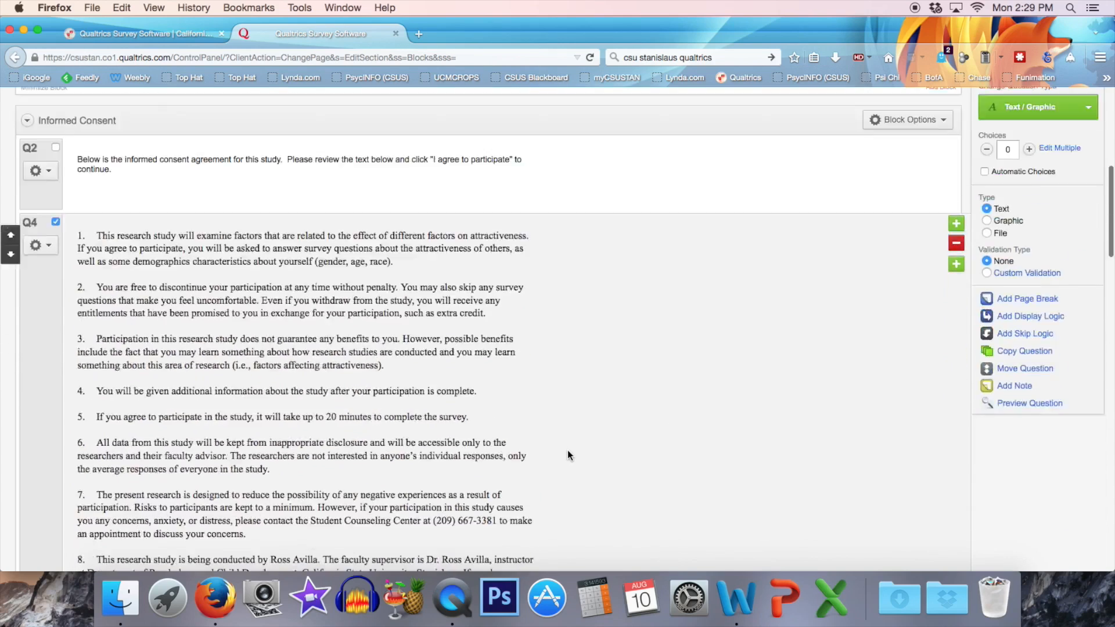
{"action": "scroll", "coordinate": [566, 451], "scroll_direction": "up", "scroll_amount": 16}
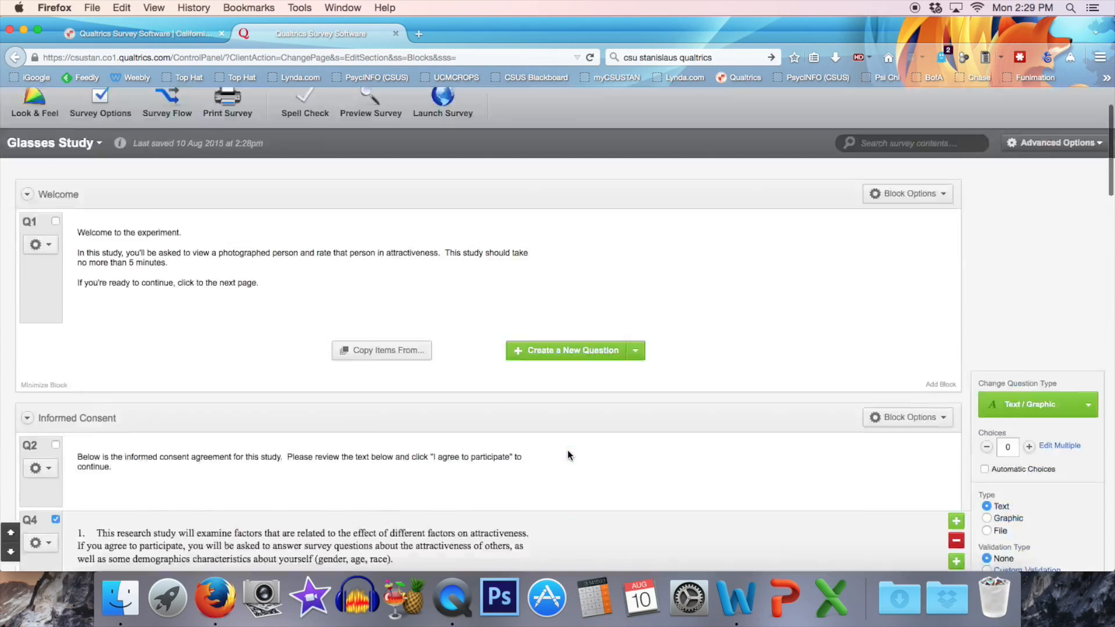
Add a new block below the Informed Consent block and name it No Participation.
{"action": "scroll", "coordinate": [567, 451], "scroll_direction": "down", "scroll_amount": 7}
{"action": "scroll", "coordinate": [567, 451], "scroll_direction": "down", "scroll_amount": 14}
{"action": "scroll", "coordinate": [567, 450], "scroll_direction": "up", "scroll_amount": 5}
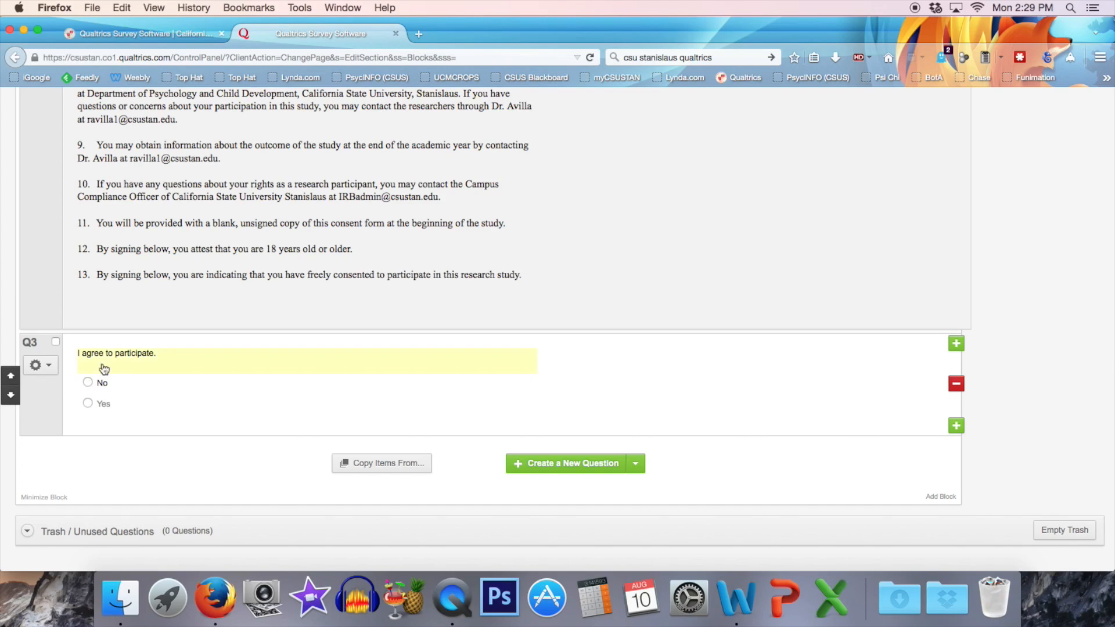
{"action": "scroll", "coordinate": [357, 387], "scroll_direction": "down", "scroll_amount": 2}
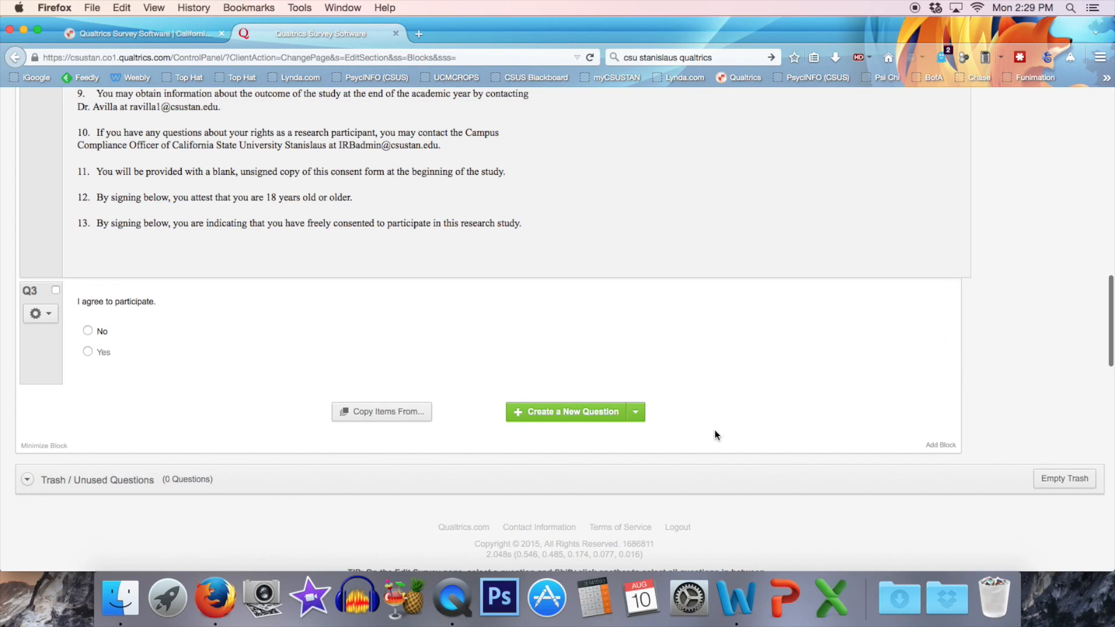
{"action": "left_click", "coordinate": [936, 445]}
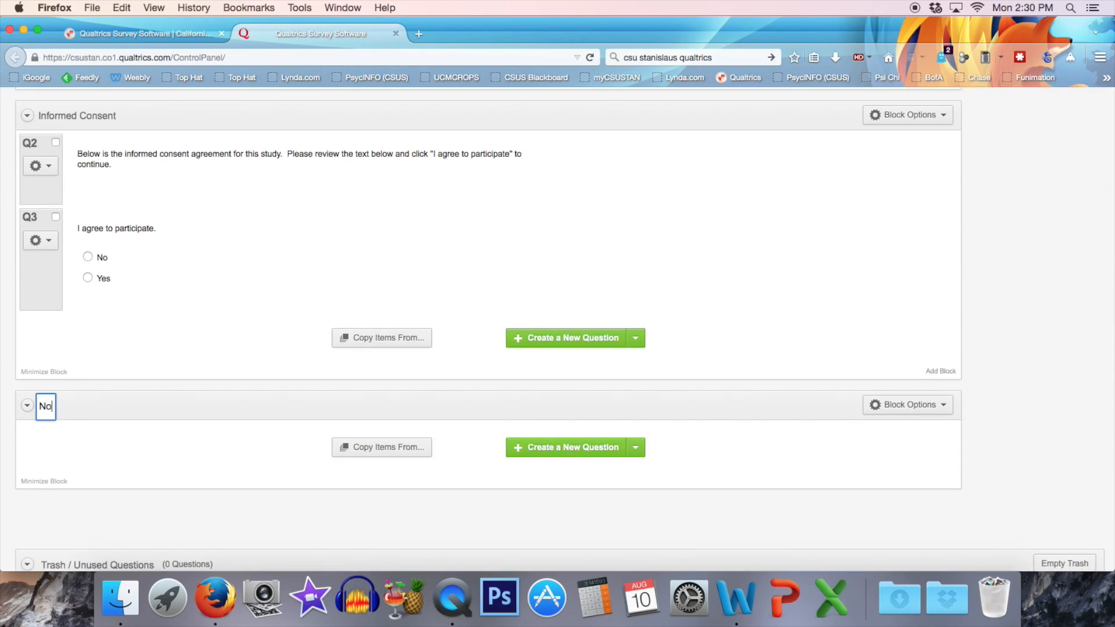
{"action": "type", "text": "Participation"}
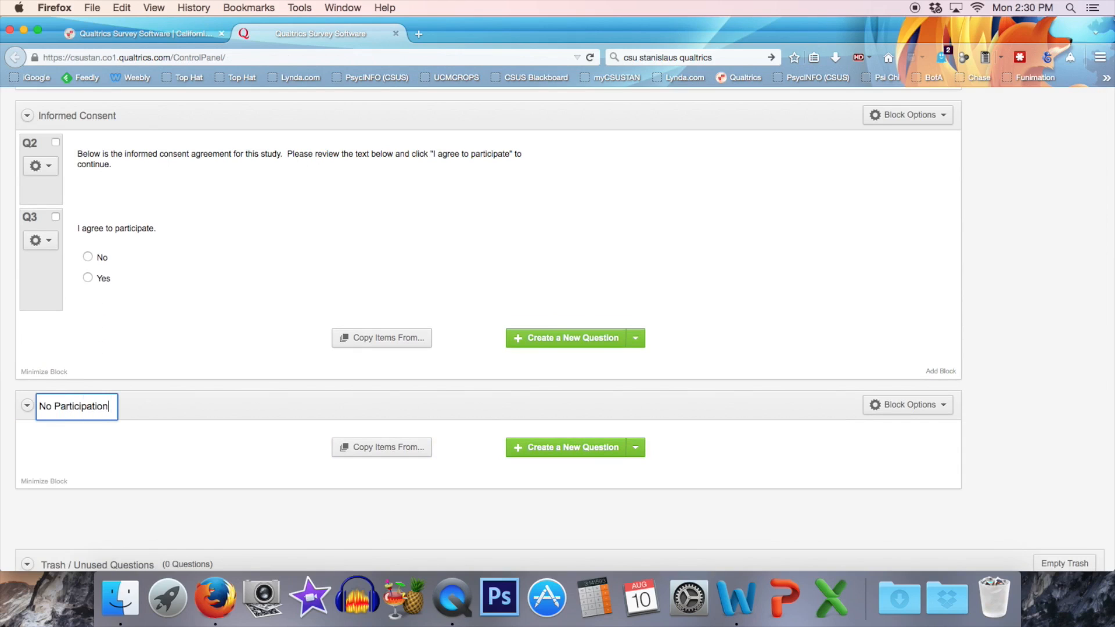
{"action": "key", "text": "Return"}
Add a Descriptive Text question to the No Participation block reading "Thank you for your time. Since you did not want to participate in this study, you can now close your browser window.".
{"action": "left_click", "coordinate": [636, 450]}
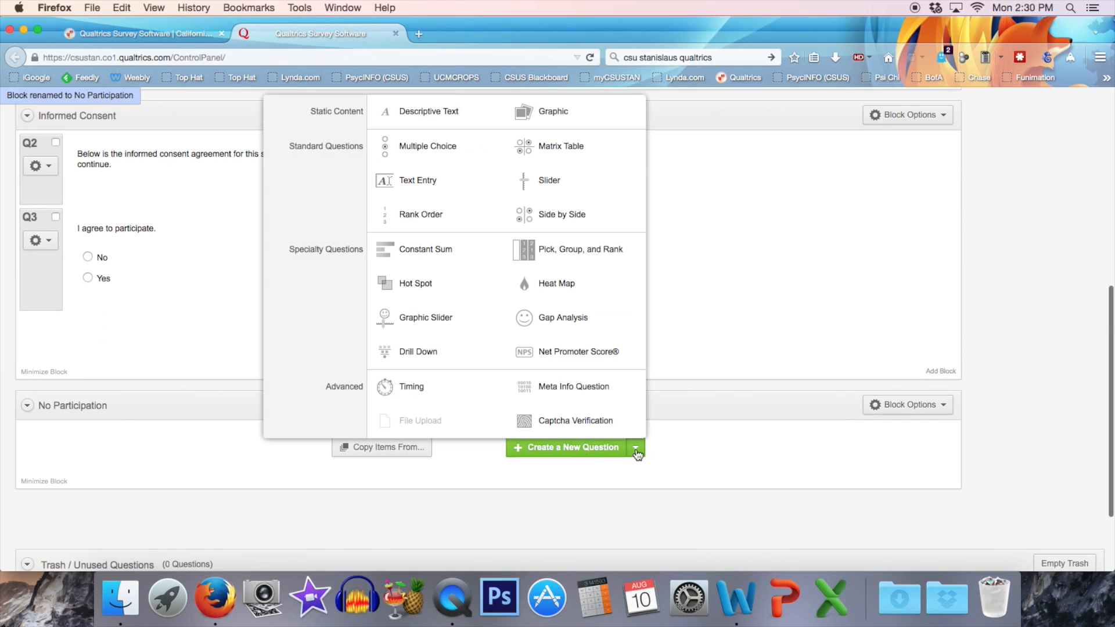
{"action": "left_click", "coordinate": [427, 111]}
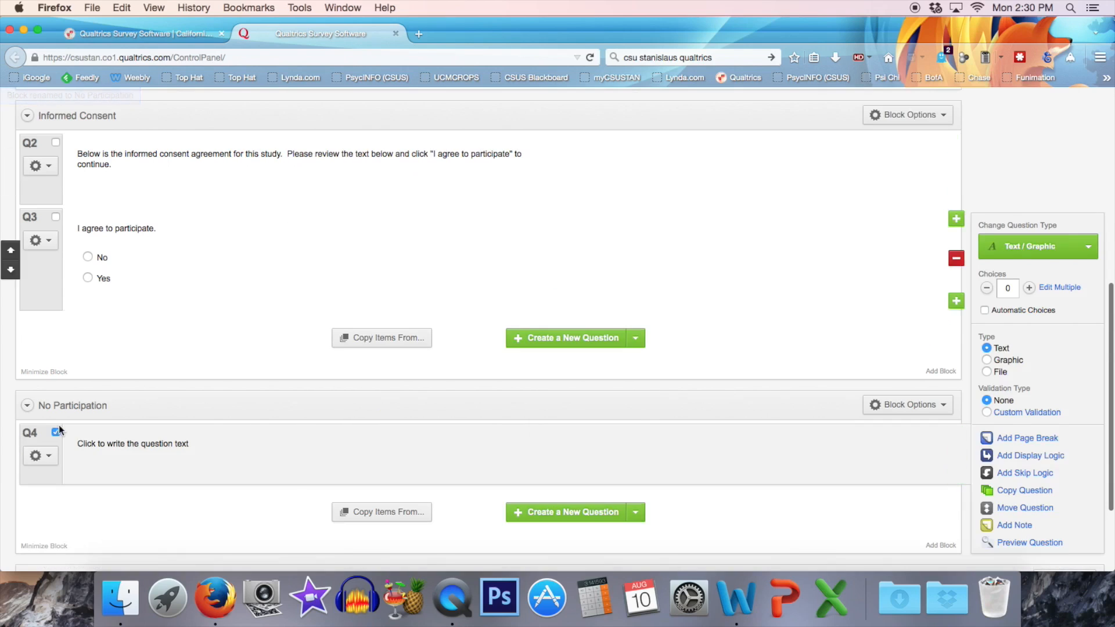
{"action": "left_click", "coordinate": [128, 452]}
{"action": "type", "text": "Thank you for your time."}
{"action": "key", "text": "Return"}
{"action": "type", "text": "Since you did not wa"}
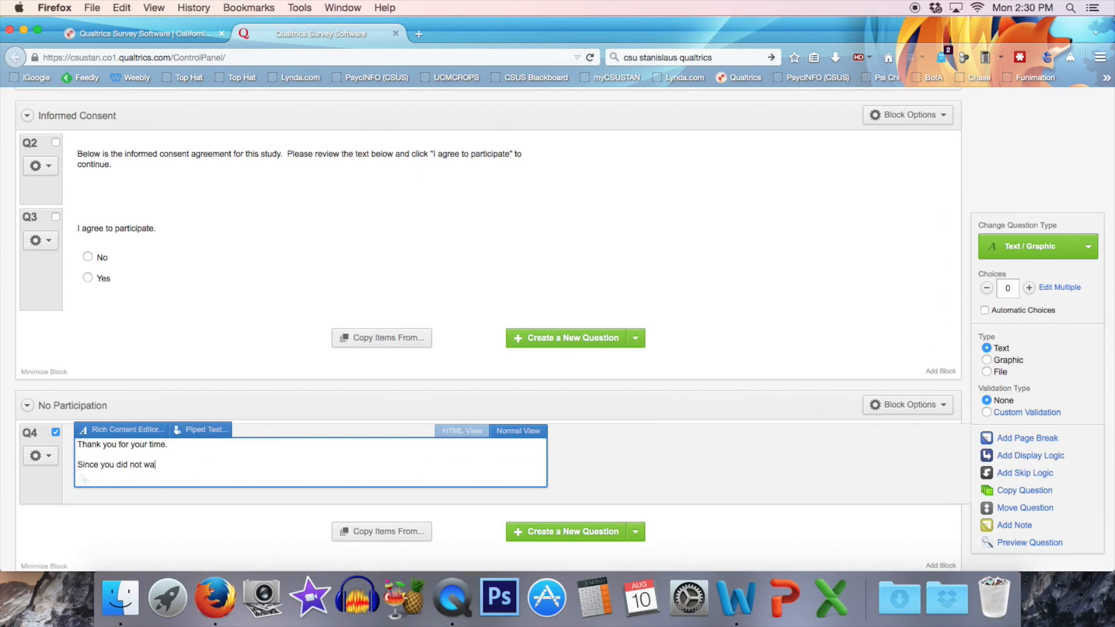
{"action": "type", "text": "nt to participate in this study, you can now close your browser window."}
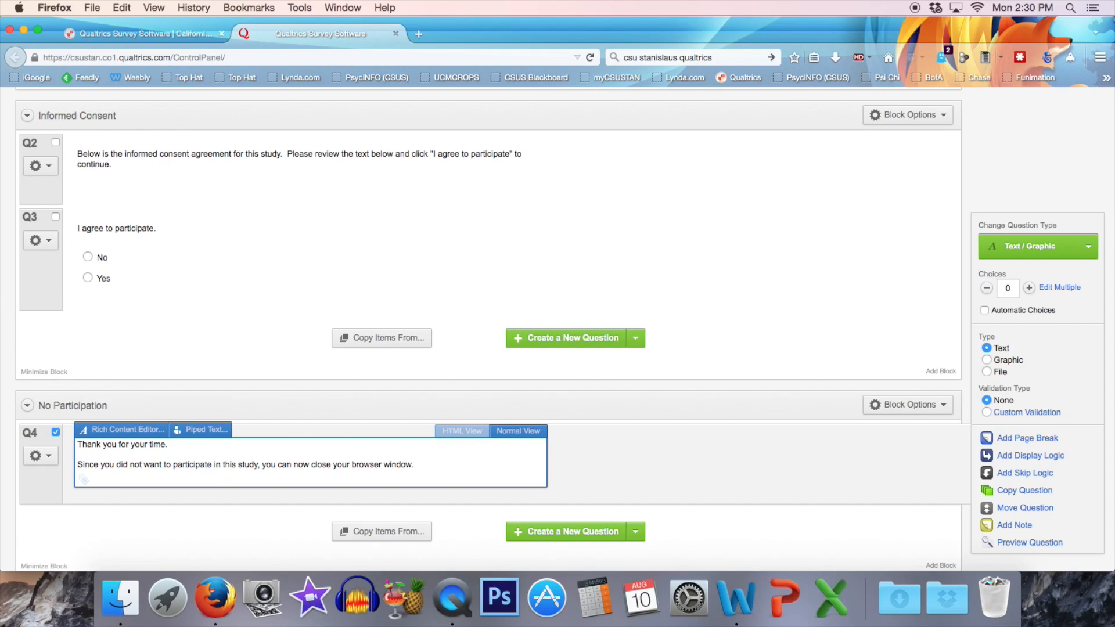
{"action": "left_click", "coordinate": [604, 471]}
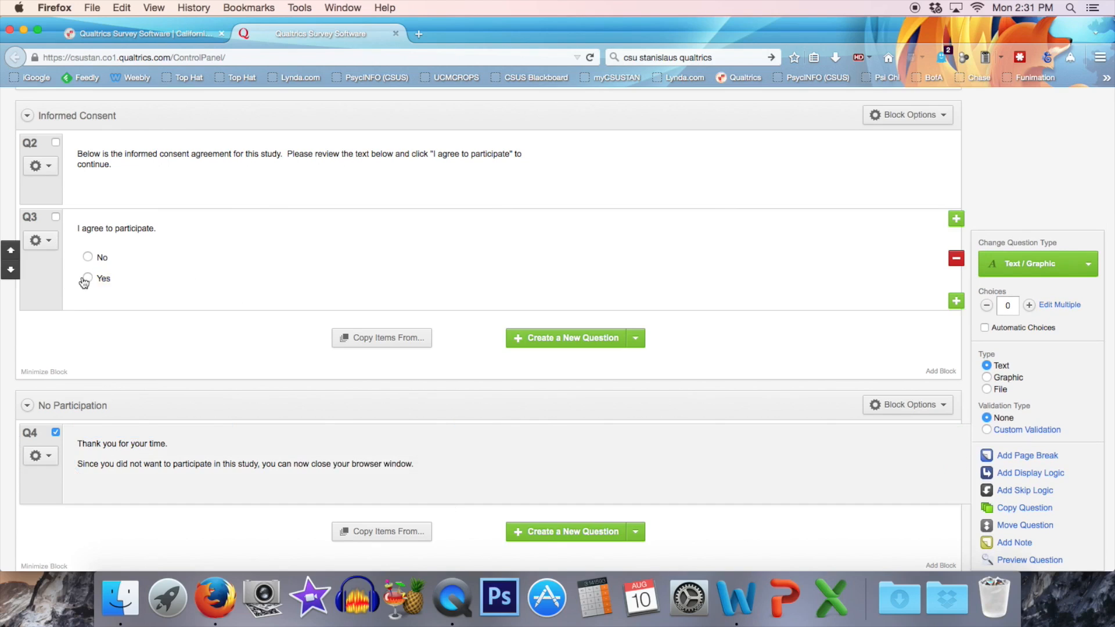
Switch to the Example IRB Application document in Word, look through the face photos with and without glasses, and minimize the document.
{"action": "scroll", "coordinate": [784, 448], "scroll_direction": "down", "scroll_amount": 3}
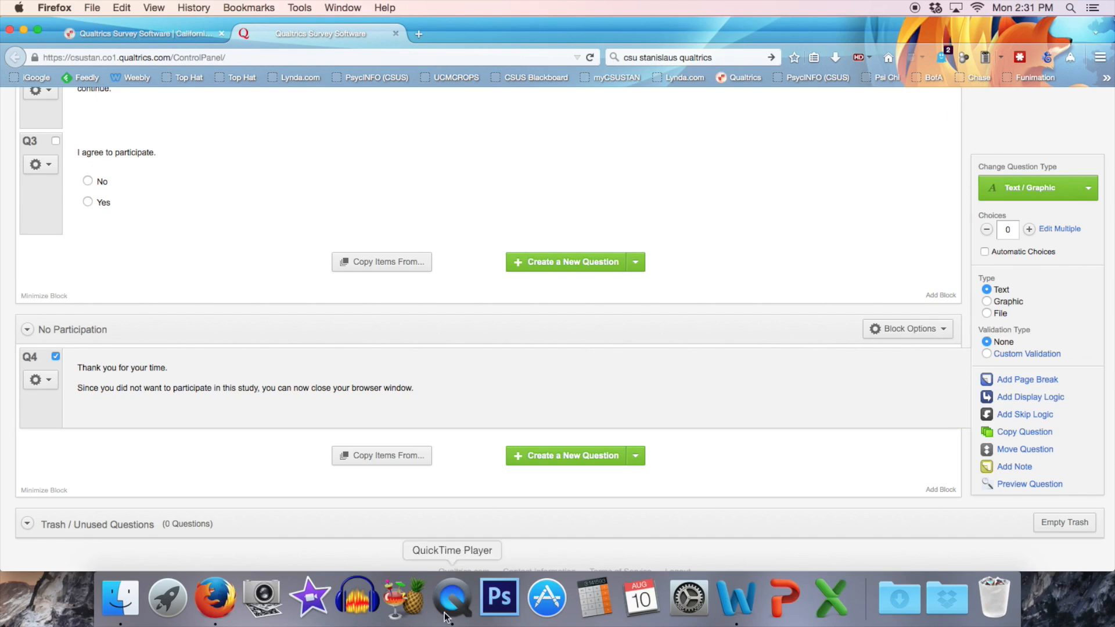
{"action": "left_click", "coordinate": [750, 598]}
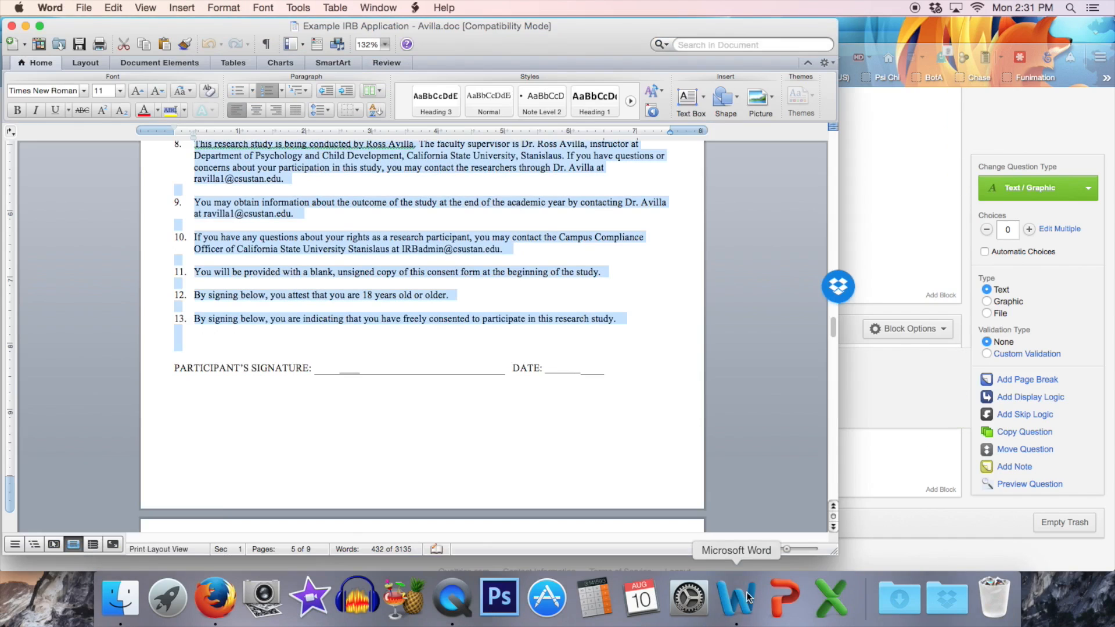
{"action": "left_click", "coordinate": [679, 362]}
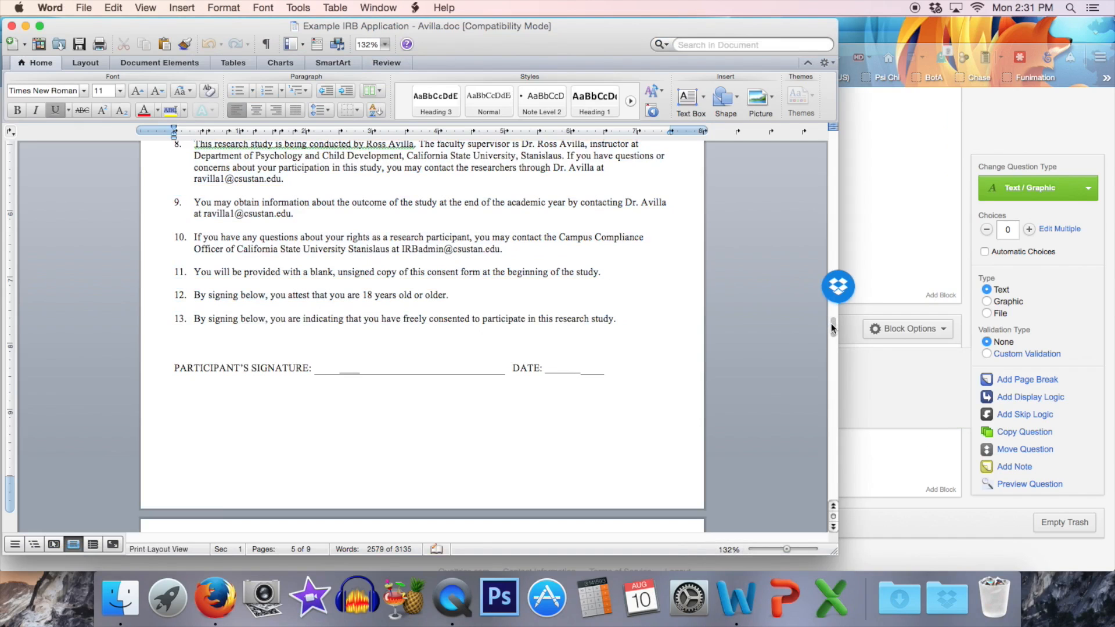
{"action": "left_click_drag", "start_coordinate": [835, 323], "coordinate": [834, 346]}
{"action": "left_click", "coordinate": [670, 312]}
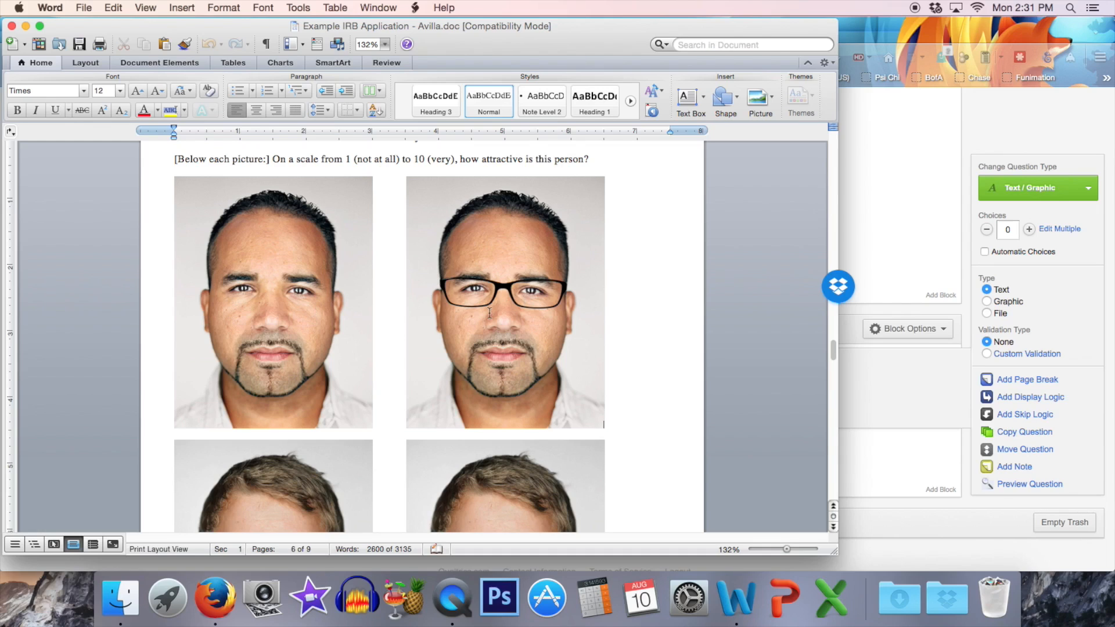
{"action": "left_click_drag", "start_coordinate": [833, 343], "coordinate": [825, 387]}
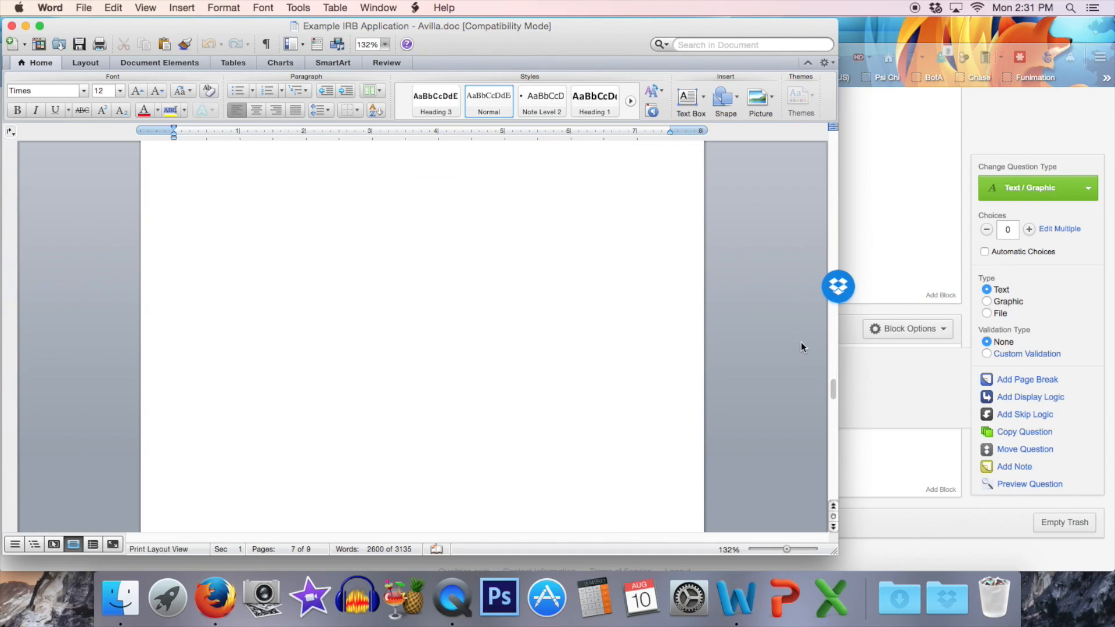
{"action": "left_click_drag", "start_coordinate": [827, 384], "coordinate": [834, 352]}
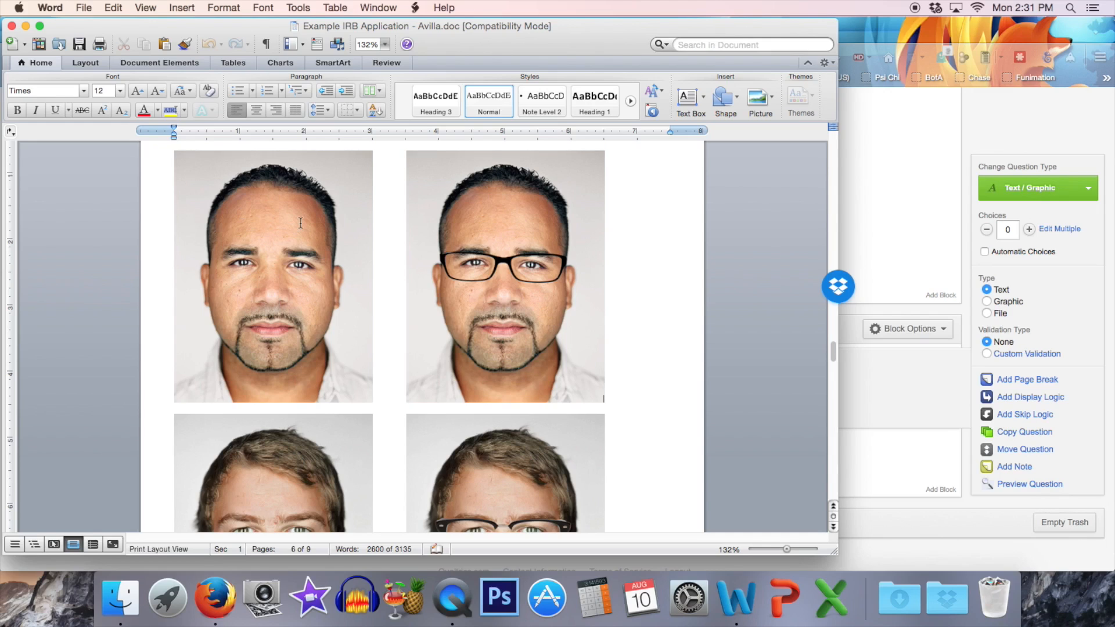
{"action": "left_click_drag", "start_coordinate": [831, 347], "coordinate": [831, 400]}
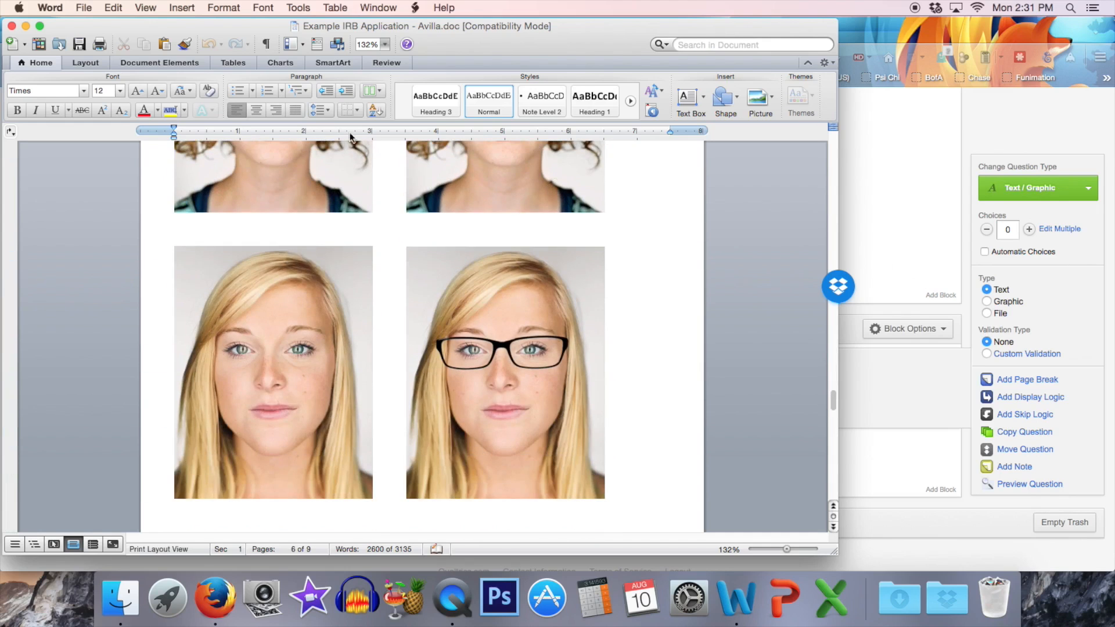
{"action": "left_click", "coordinate": [25, 26]}
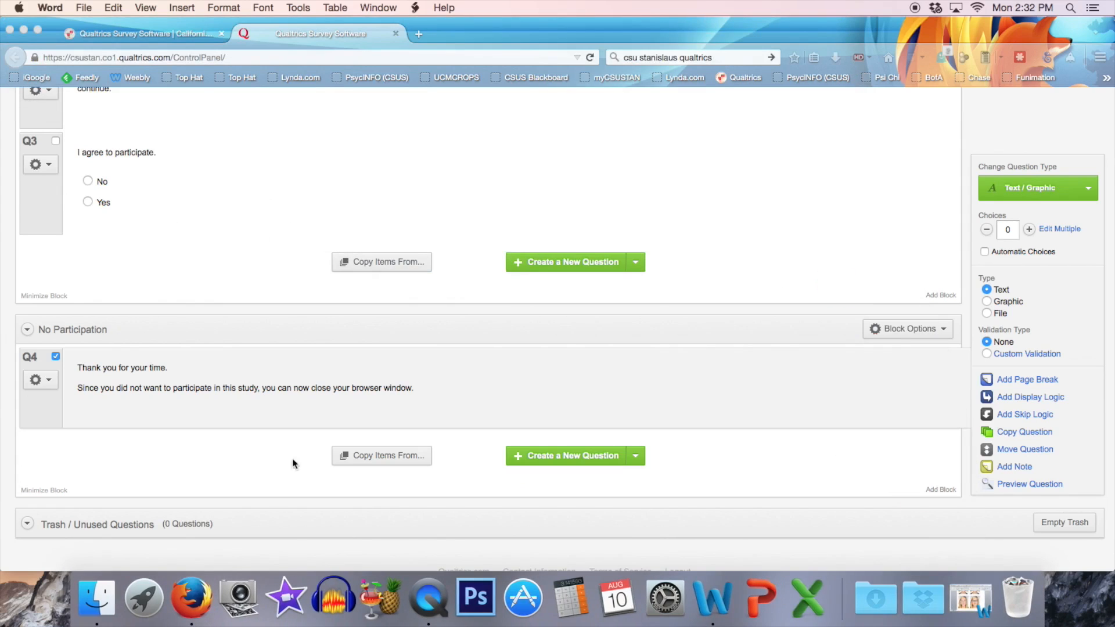
Back in Qualtrics, add a new block below No Participation and name it "Male 1 - With Glasses".
{"action": "left_click", "coordinate": [155, 272]}
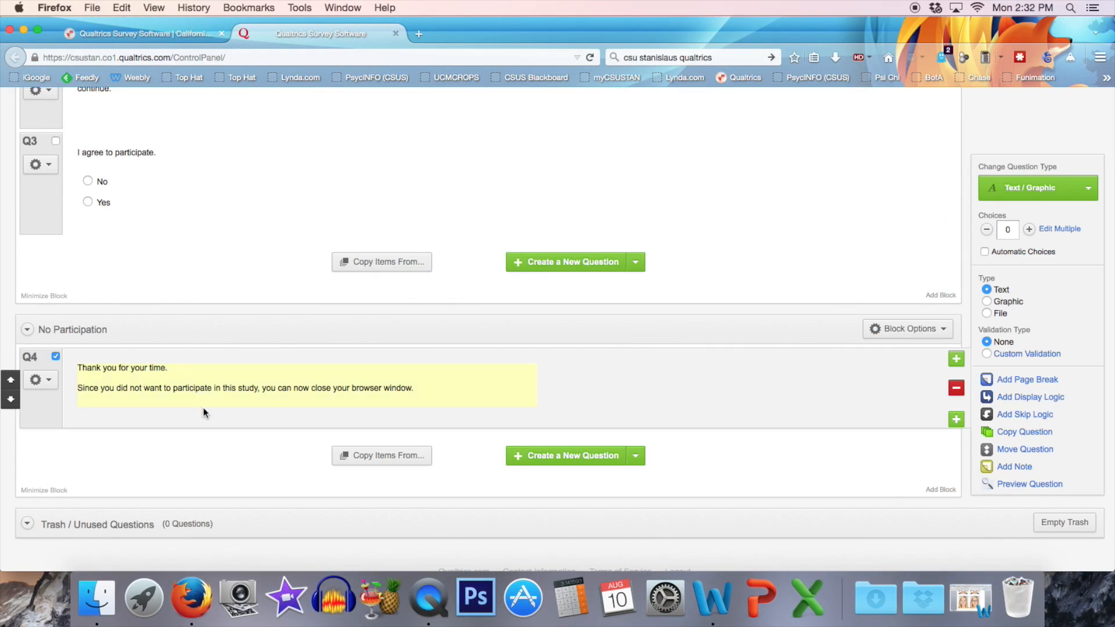
{"action": "left_click", "coordinate": [938, 490]}
{"action": "scroll", "coordinate": [640, 281], "scroll_direction": "down", "scroll_amount": 3}
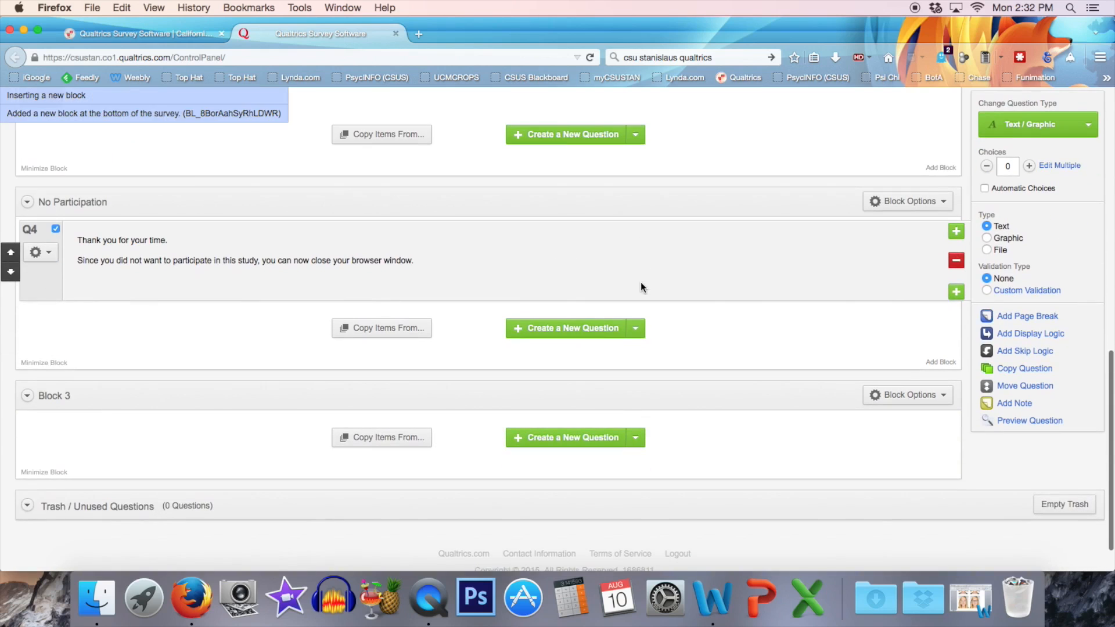
{"action": "left_click", "coordinate": [54, 395]}
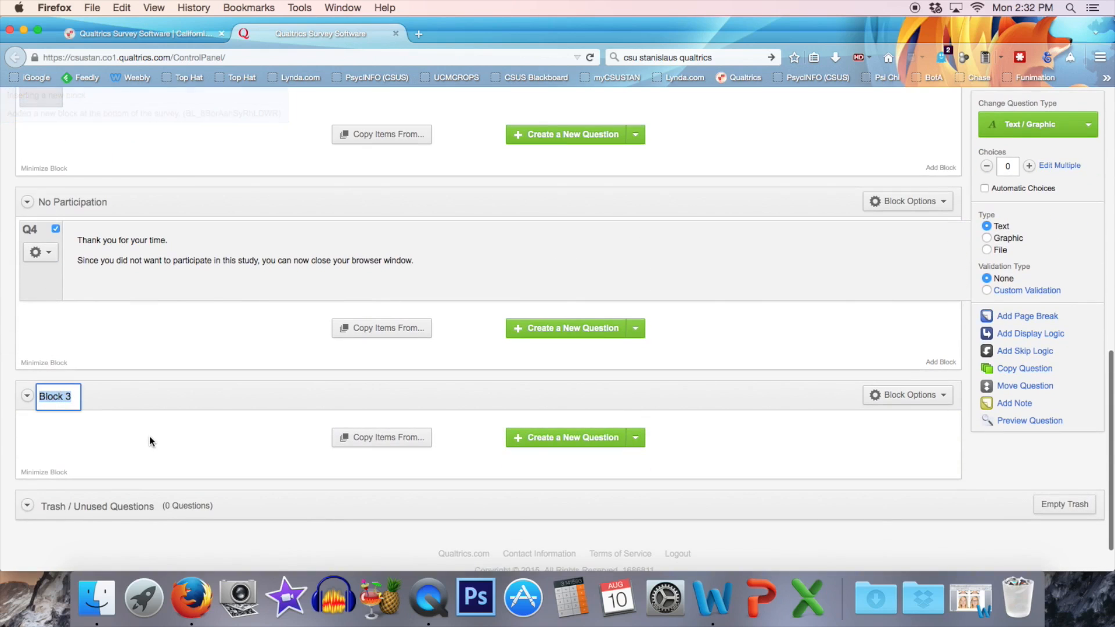
{"action": "type", "text": "Male 1 - "}
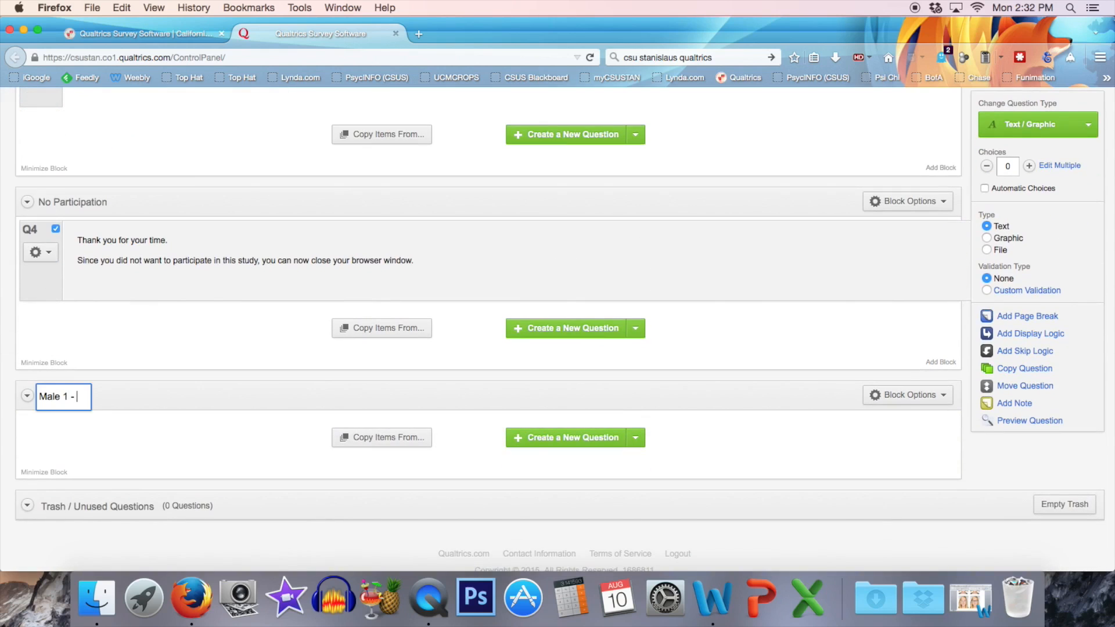
{"action": "type", "text": "With Glasses"}
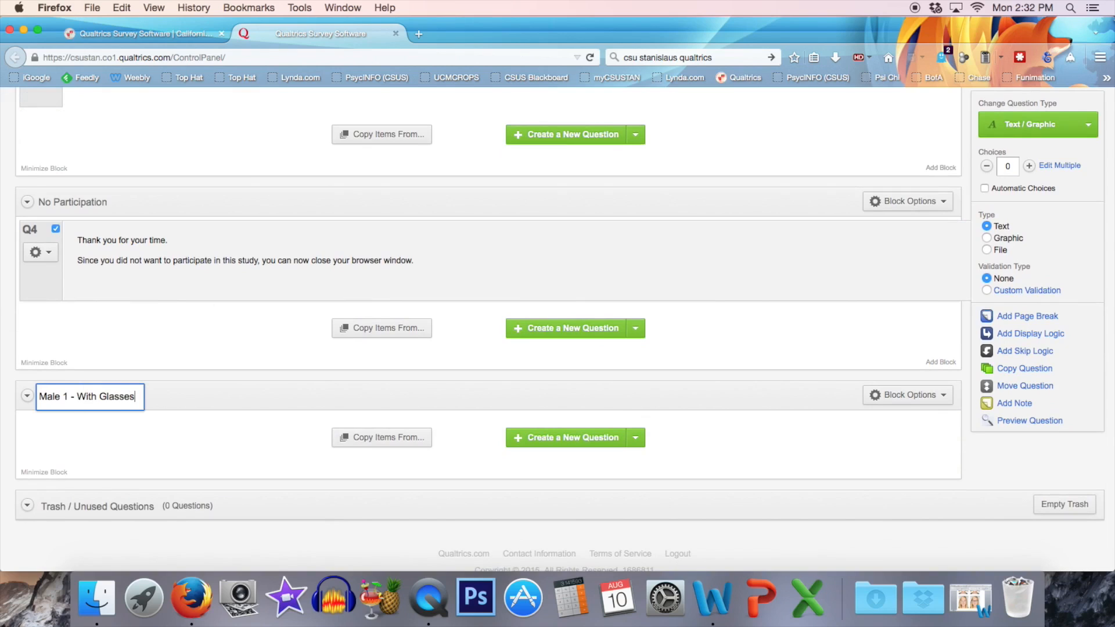
{"action": "key", "text": "Return"}
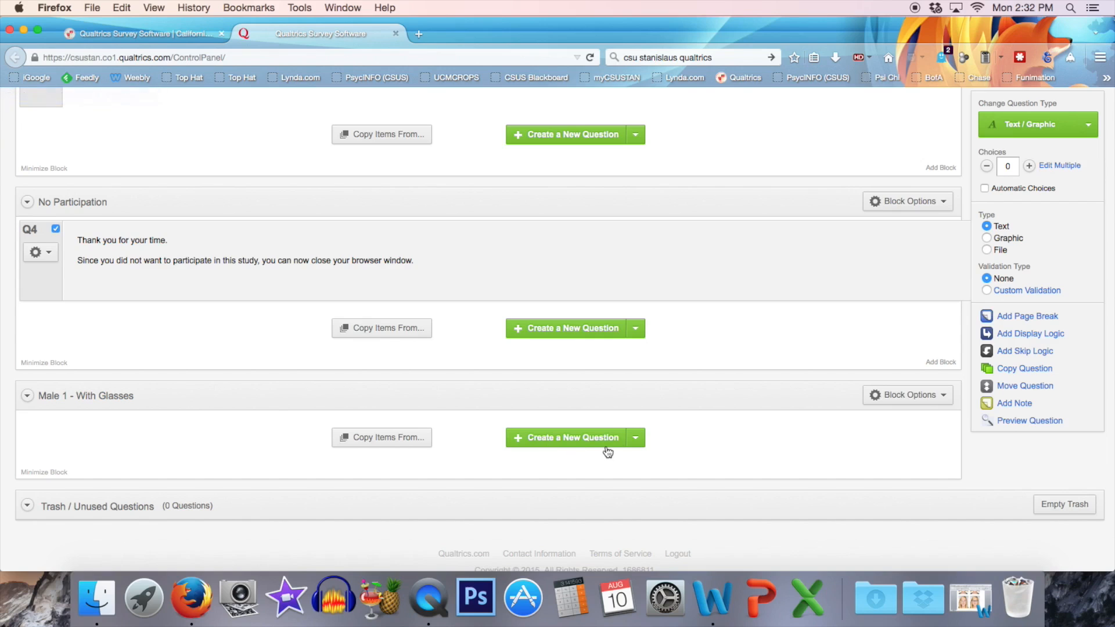
Add a Graphic question to the "Male 1 - With Glasses" block and open the upload of a new graphic for it.
{"action": "left_click", "coordinate": [637, 442]}
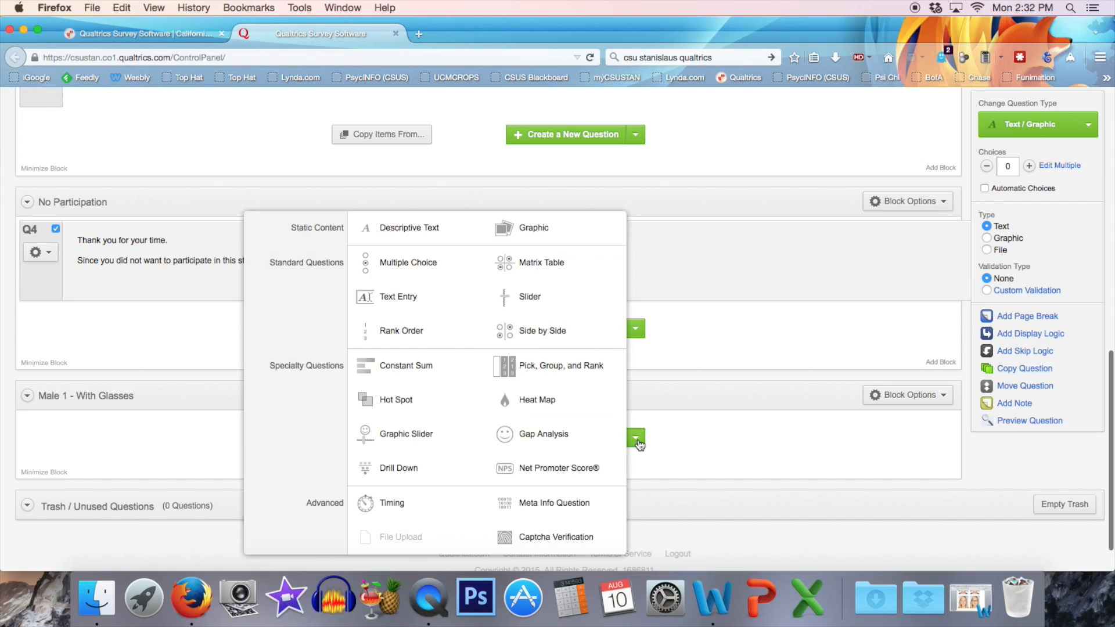
{"action": "left_click", "coordinate": [530, 233]}
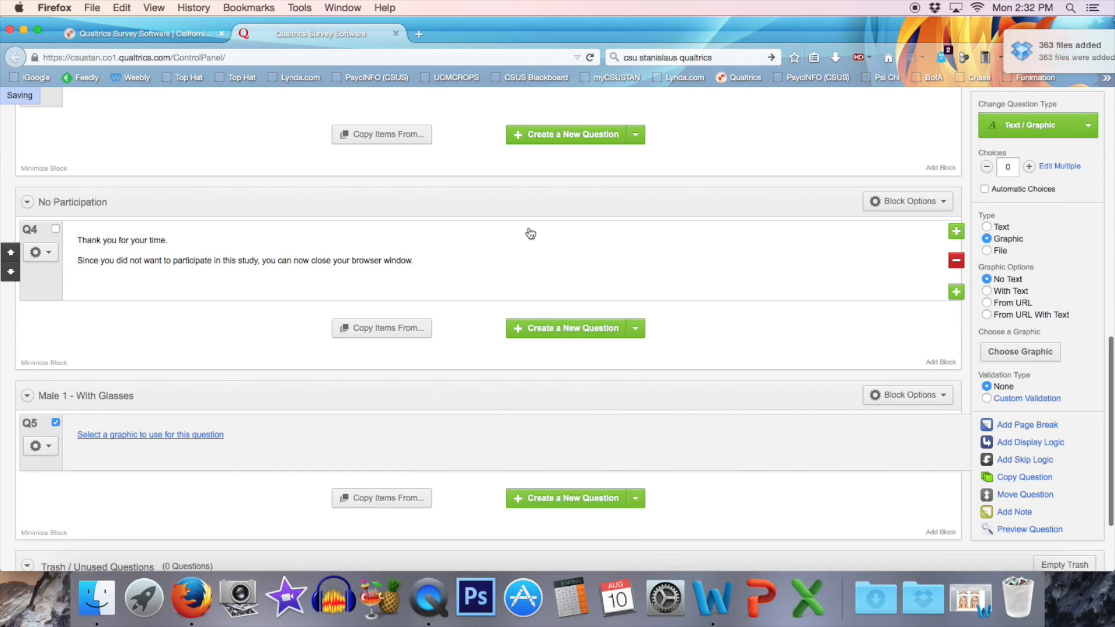
{"action": "left_click", "coordinate": [104, 435]}
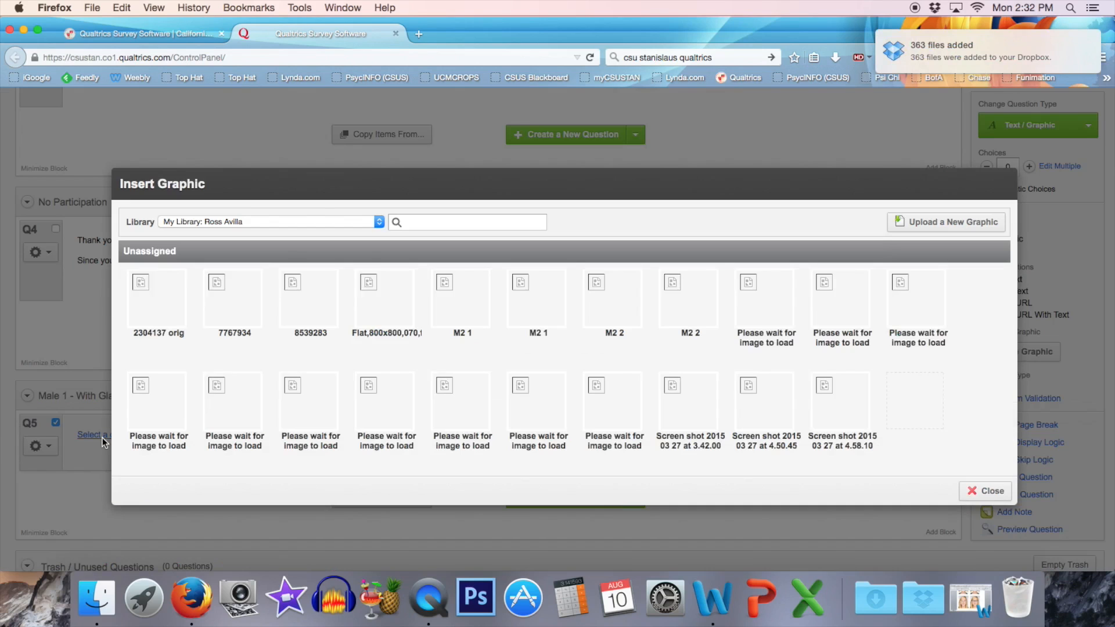
{"action": "left_click", "coordinate": [994, 224]}
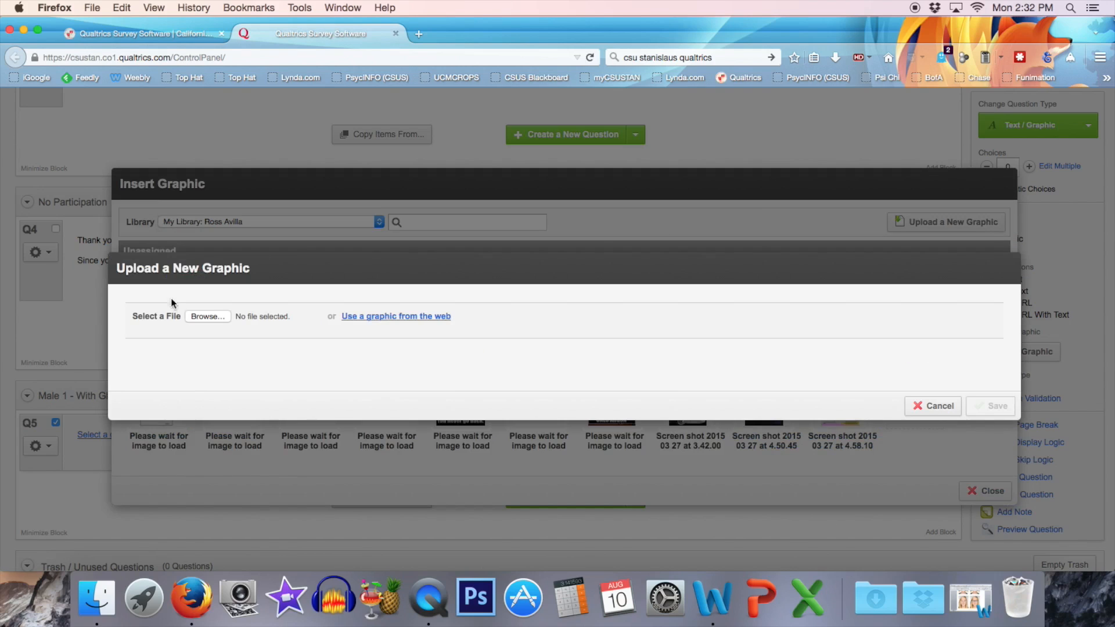
Choose m1-2.jpg from the Example Study Pics folder in the Dropbox class Materials as the graphic to upload, and look over its preview.
{"action": "left_click", "coordinate": [208, 316]}
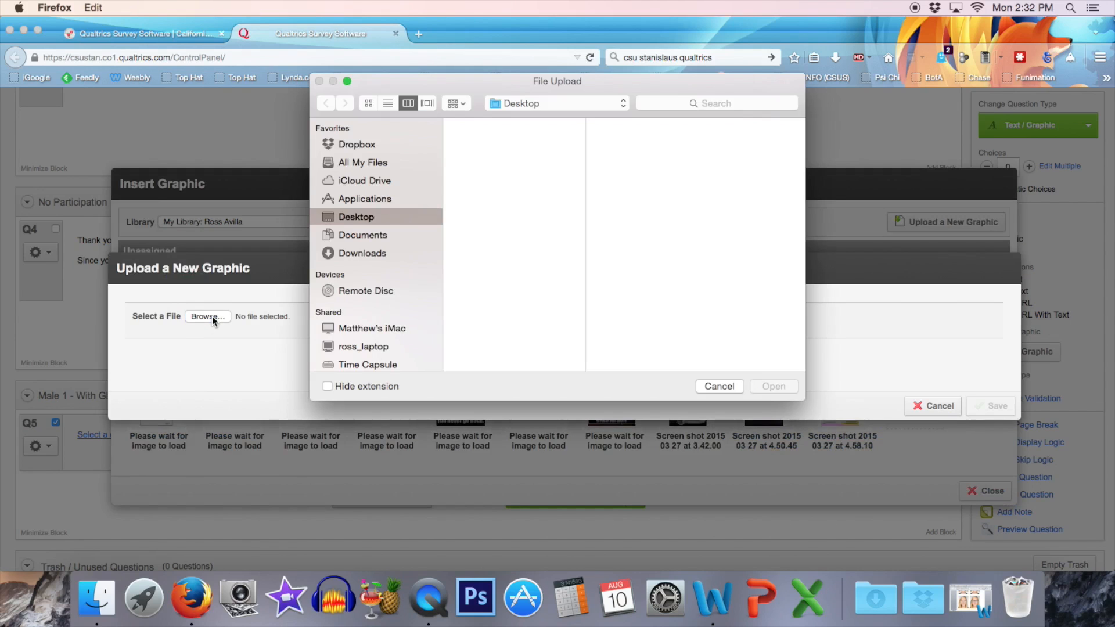
{"action": "left_click", "coordinate": [357, 146]}
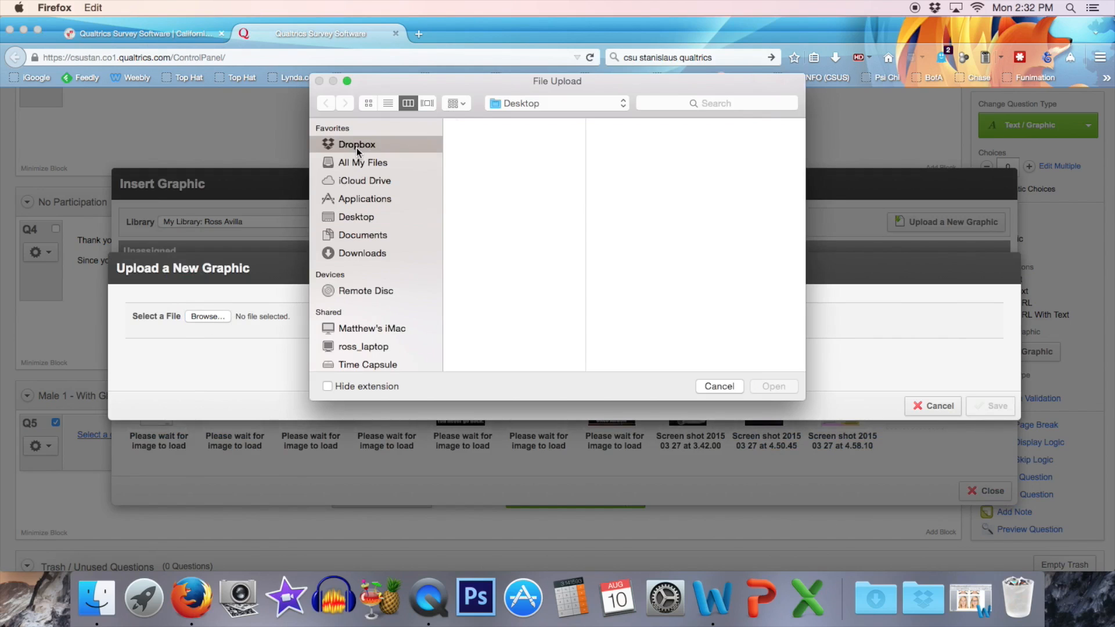
{"action": "left_click", "coordinate": [502, 187]}
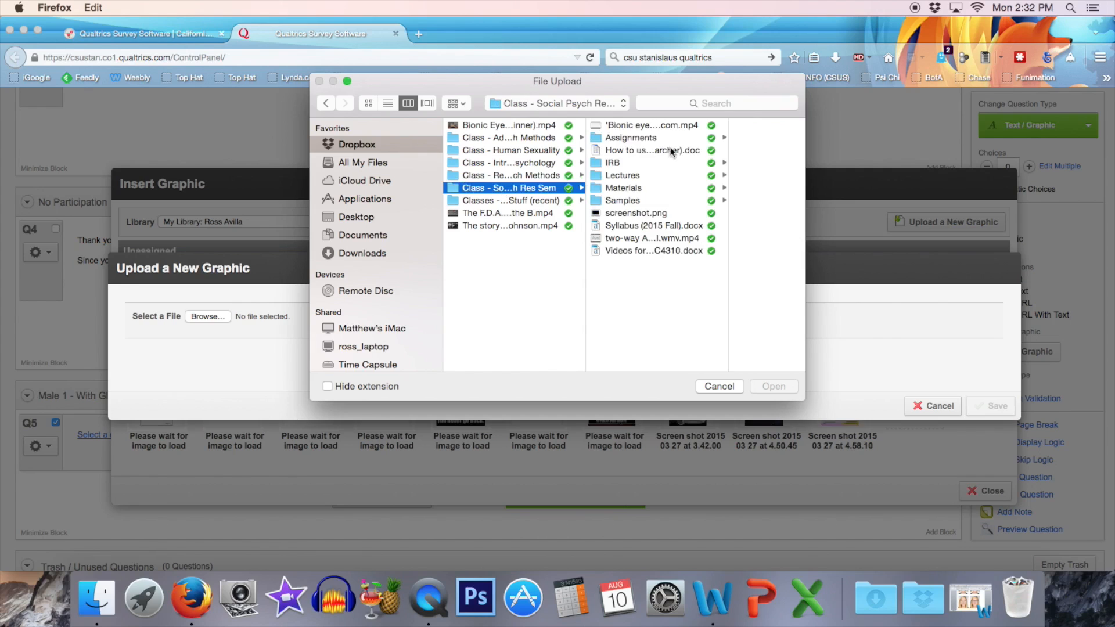
{"action": "left_click", "coordinate": [625, 199]}
{"action": "left_click", "coordinate": [576, 187]}
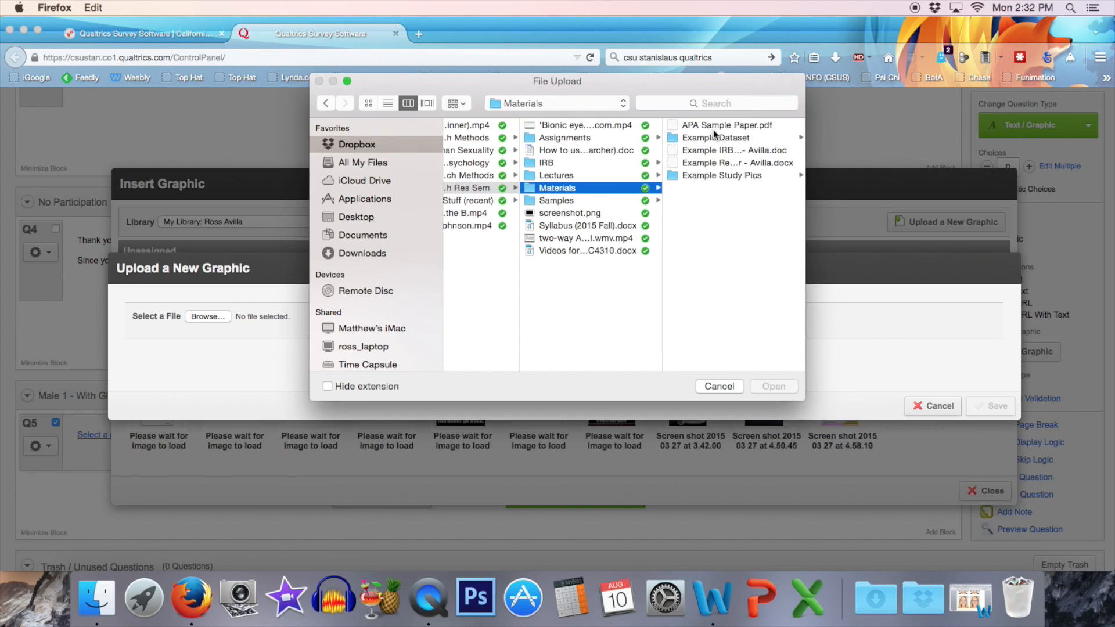
{"action": "left_click", "coordinate": [712, 176]}
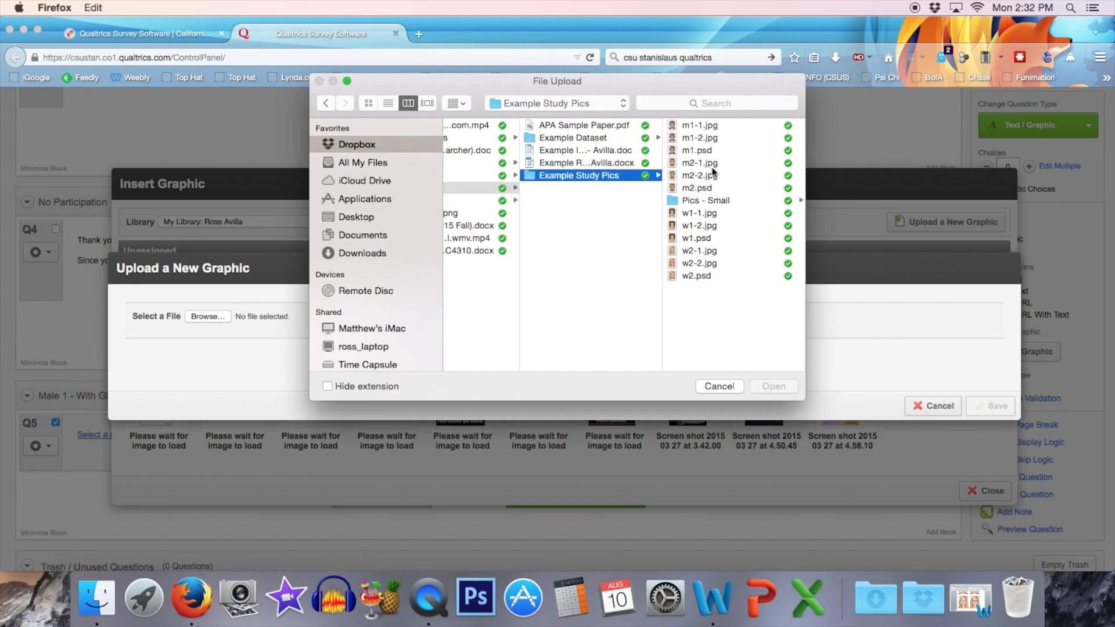
{"action": "left_click", "coordinate": [701, 126]}
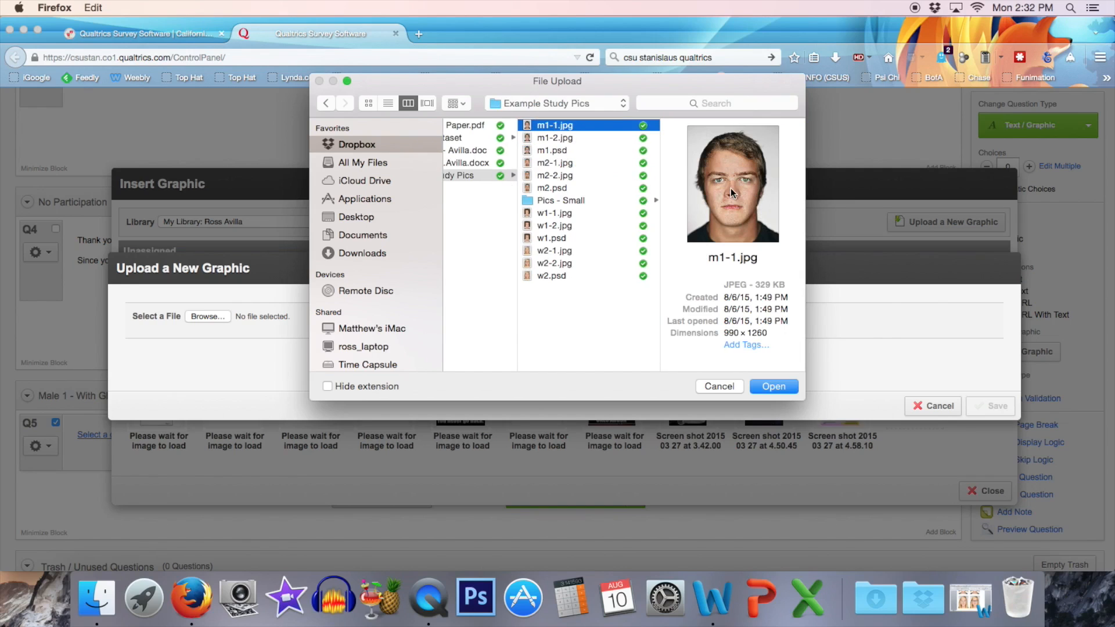
{"action": "left_click", "coordinate": [561, 140]}
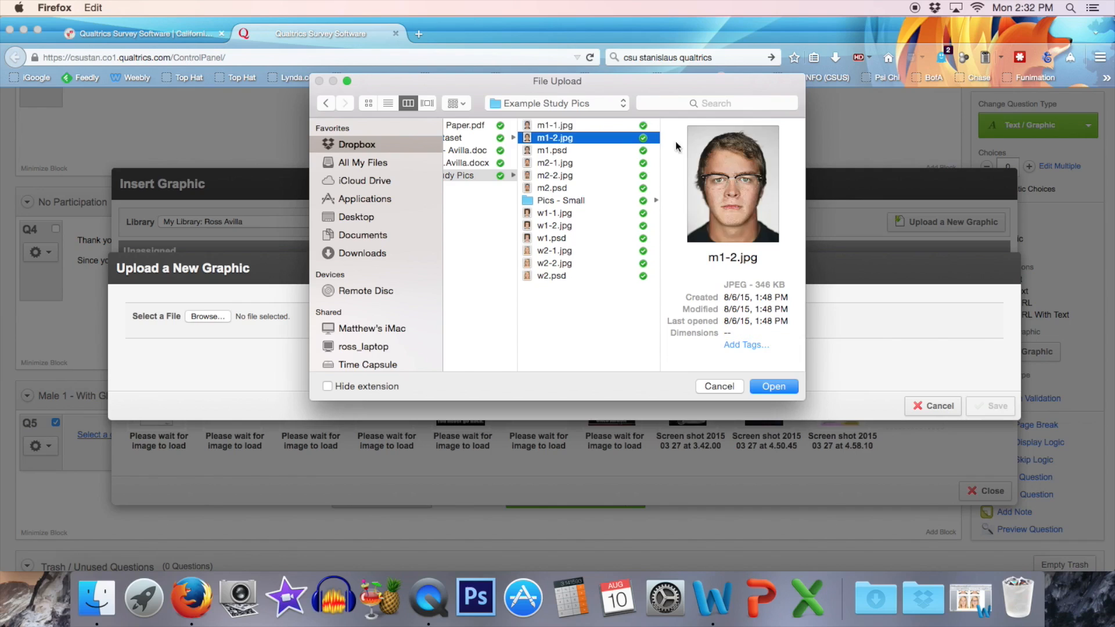
{"action": "left_click", "coordinate": [772, 386]}
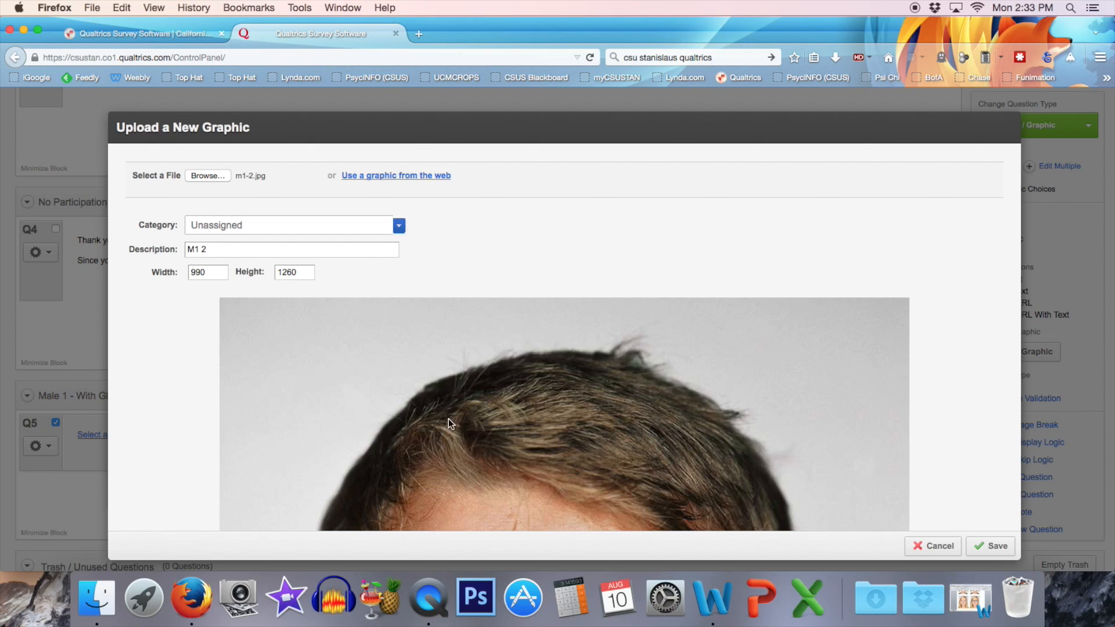
{"action": "scroll", "coordinate": [448, 420], "scroll_direction": "down", "scroll_amount": 10}
{"action": "scroll", "coordinate": [446, 410], "scroll_direction": "up", "scroll_amount": 10}
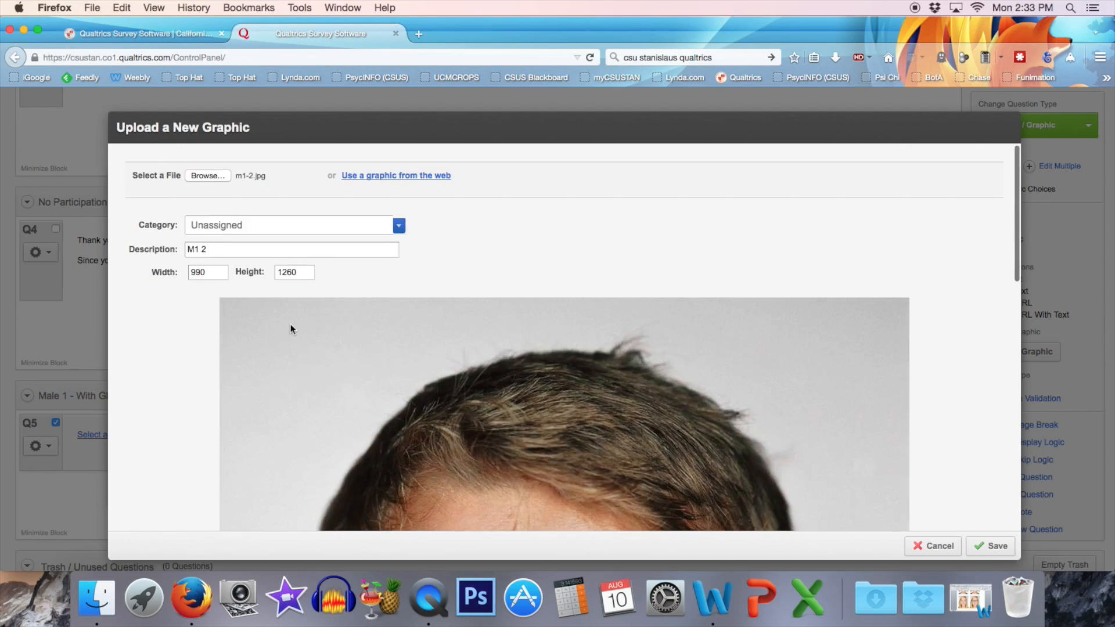
Set the m1-2.jpg graphic's height to 300, update its preview, and save it into the question.
{"action": "double_click", "coordinate": [285, 272]}
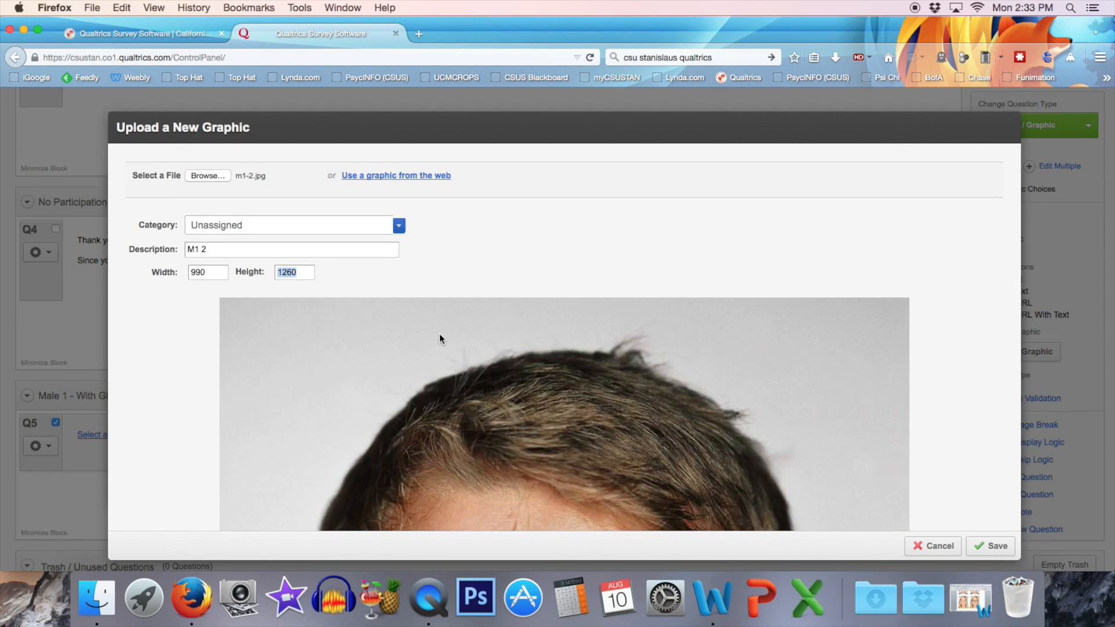
{"action": "type", "text": "300"}
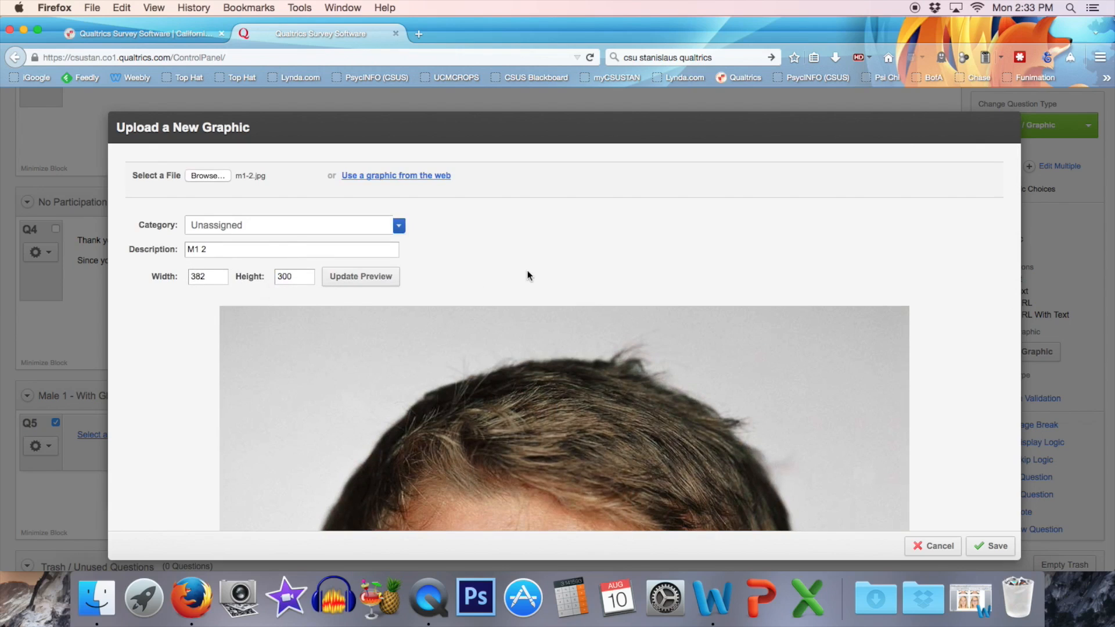
{"action": "left_click", "coordinate": [367, 283]}
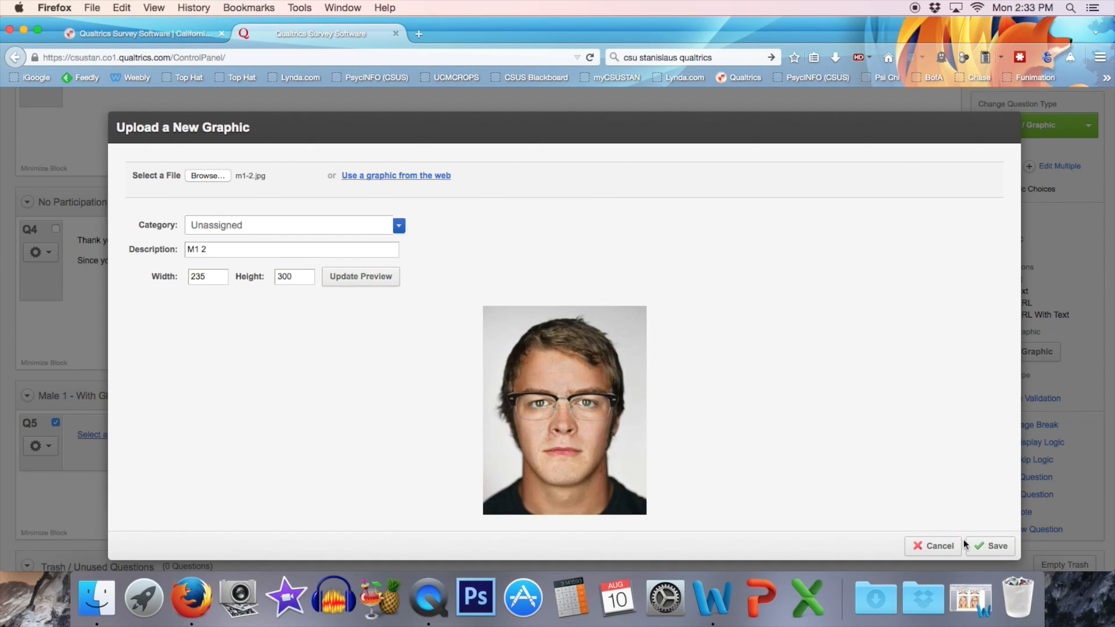
{"action": "left_click", "coordinate": [995, 547]}
Add a Multiple Choice question below the photo with the text "How attractive is this person to you?".
{"action": "scroll", "coordinate": [487, 366], "scroll_direction": "down", "scroll_amount": 5}
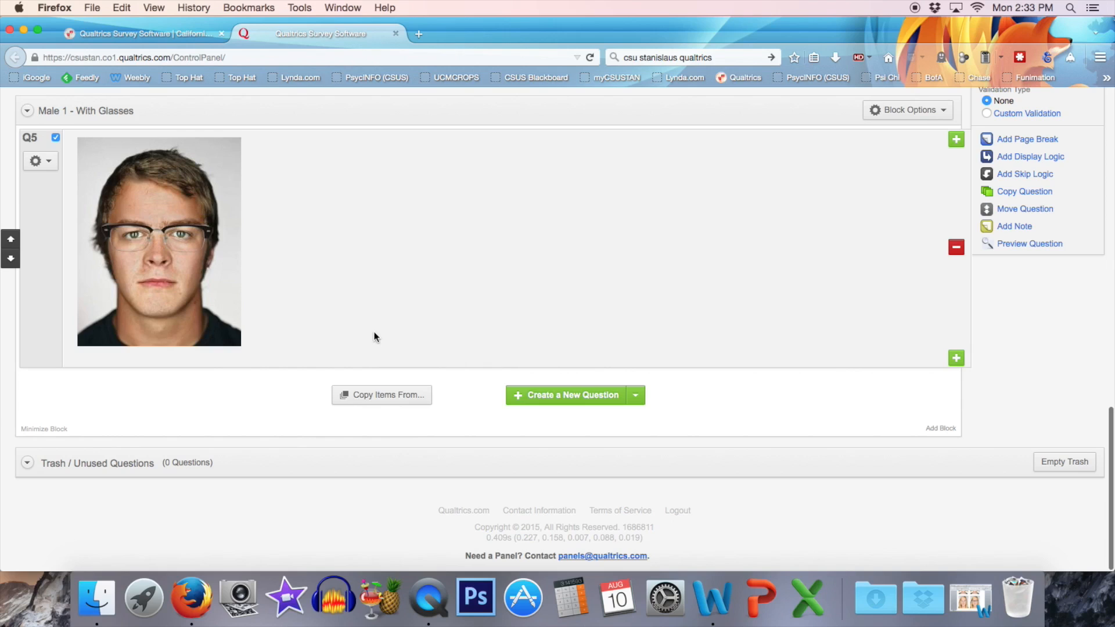
{"action": "left_click", "coordinate": [636, 395]}
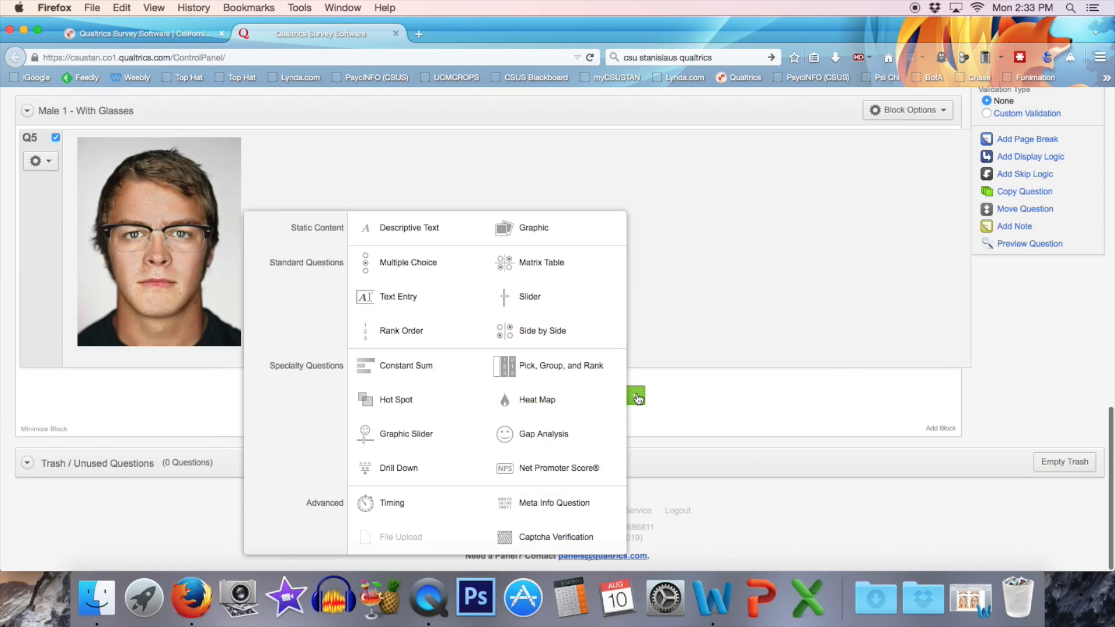
{"action": "left_click", "coordinate": [410, 263]}
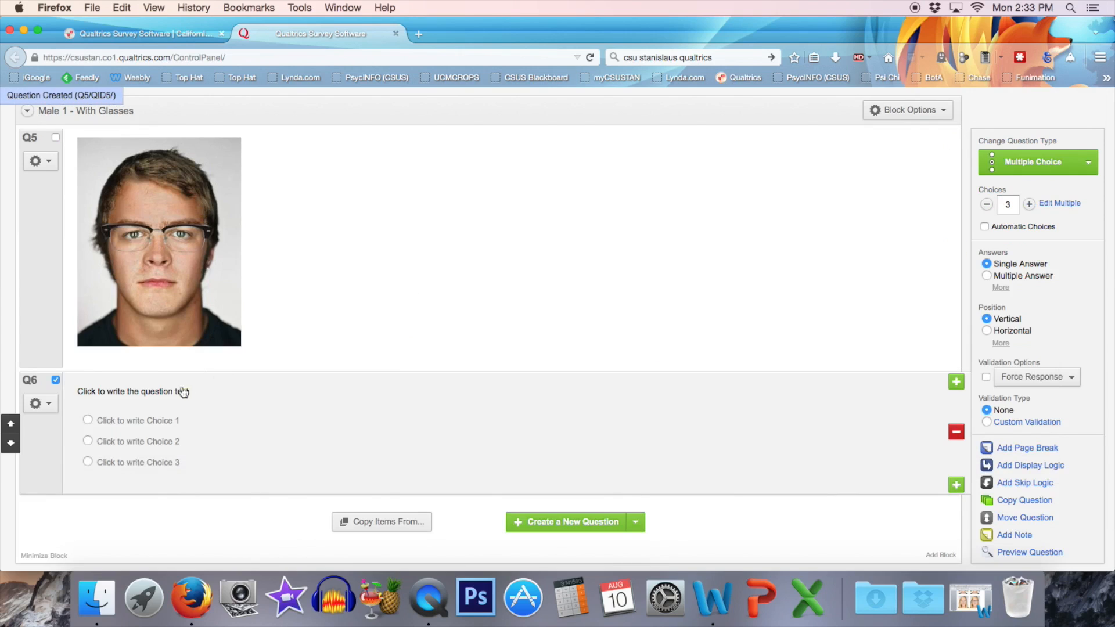
{"action": "left_click", "coordinate": [179, 392]}
{"action": "type", "text": "How attrac"}
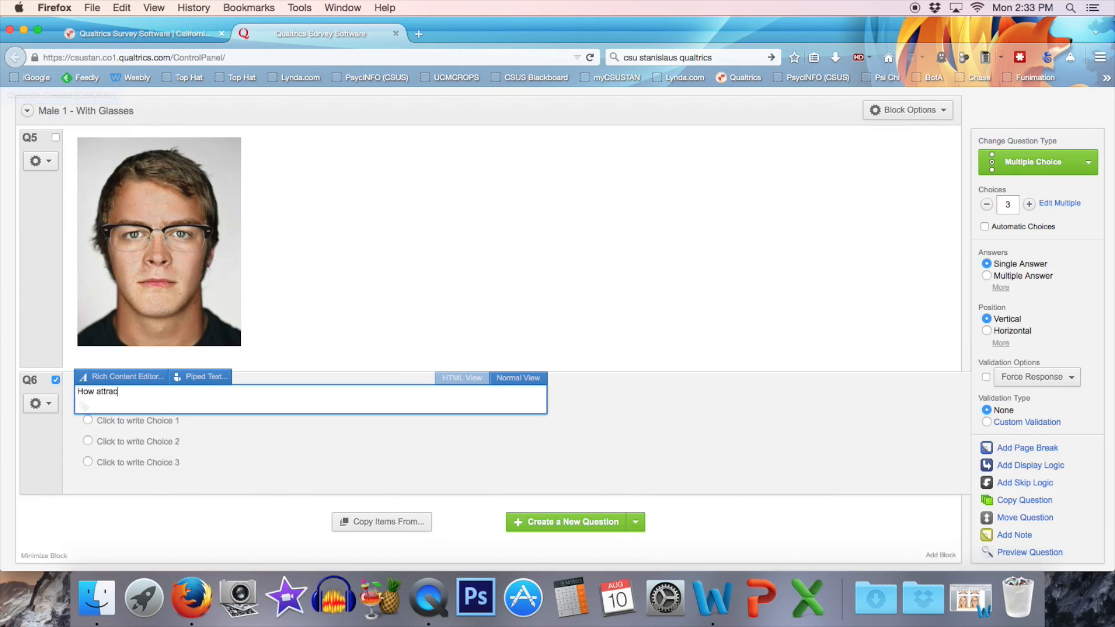
{"action": "type", "text": "tive is this person to you?"}
{"action": "left_click", "coordinate": [163, 425]}
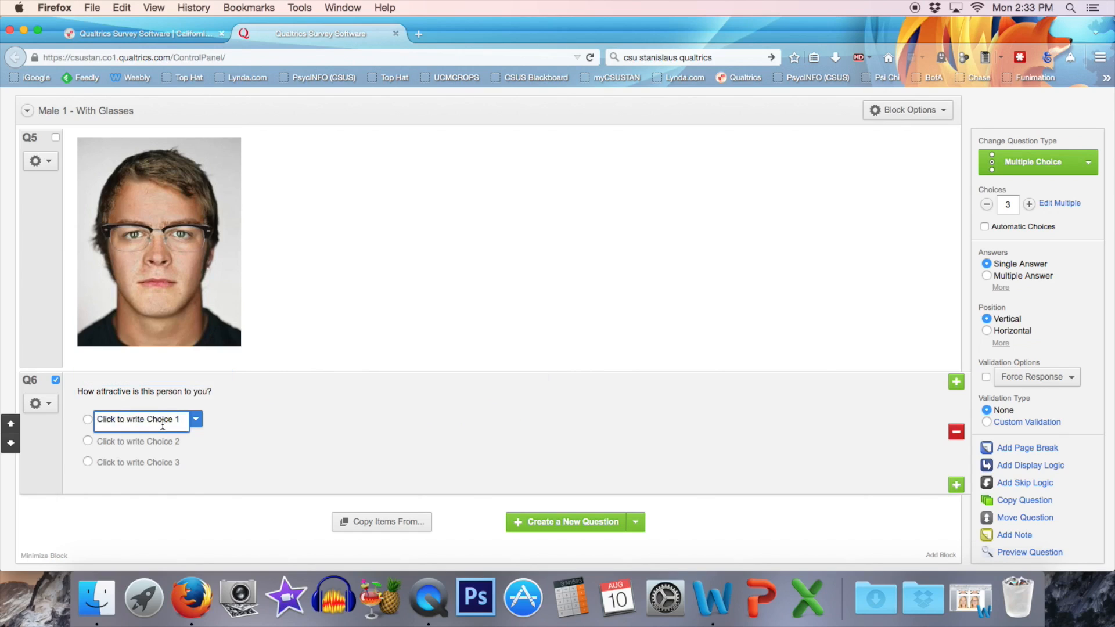
{"action": "left_click", "coordinate": [120, 443]}
{"action": "left_click", "coordinate": [124, 462]}
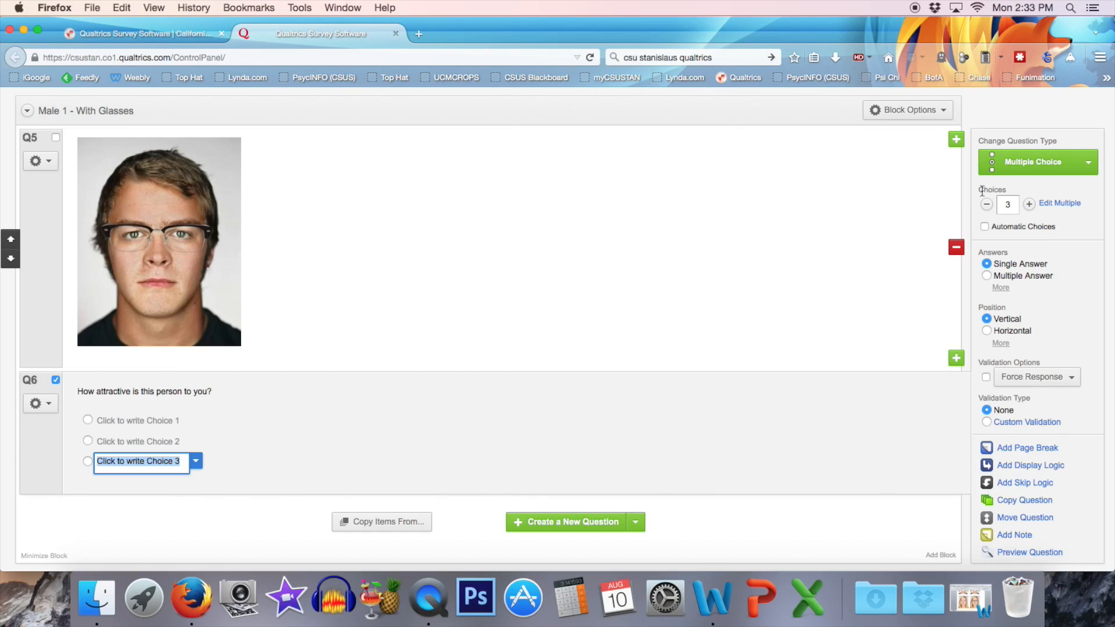
Replace the attractiveness question's choices with ten ratings from "1 (not at all)" to "10 (very)" and arrange them horizontally.
{"action": "left_click", "coordinate": [1058, 205]}
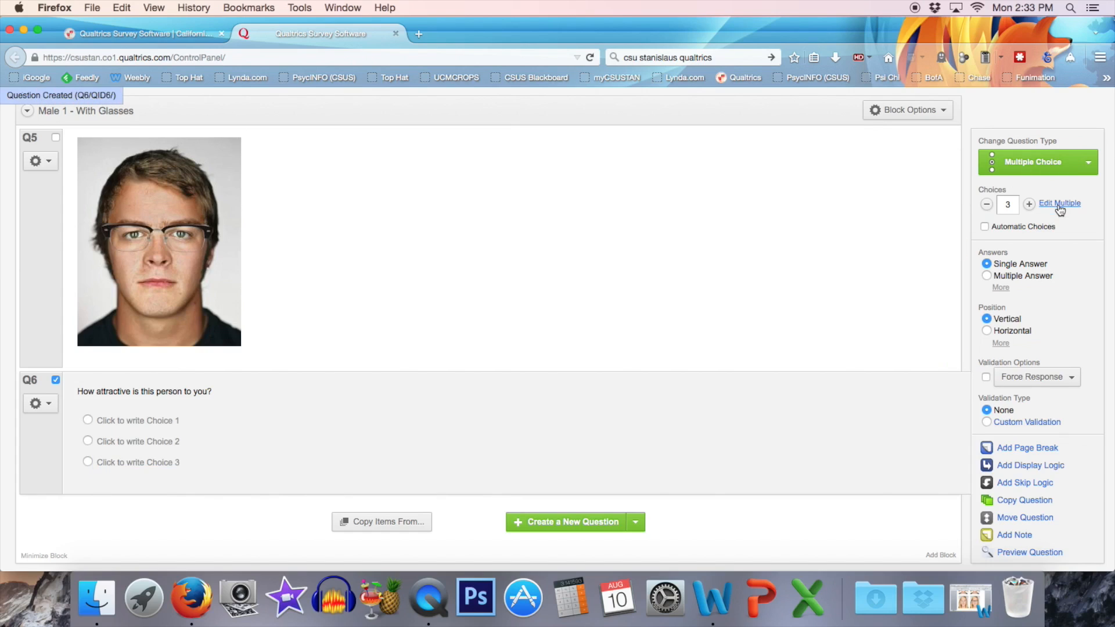
{"action": "left_click_drag", "start_coordinate": [601, 185], "coordinate": [511, 160]}
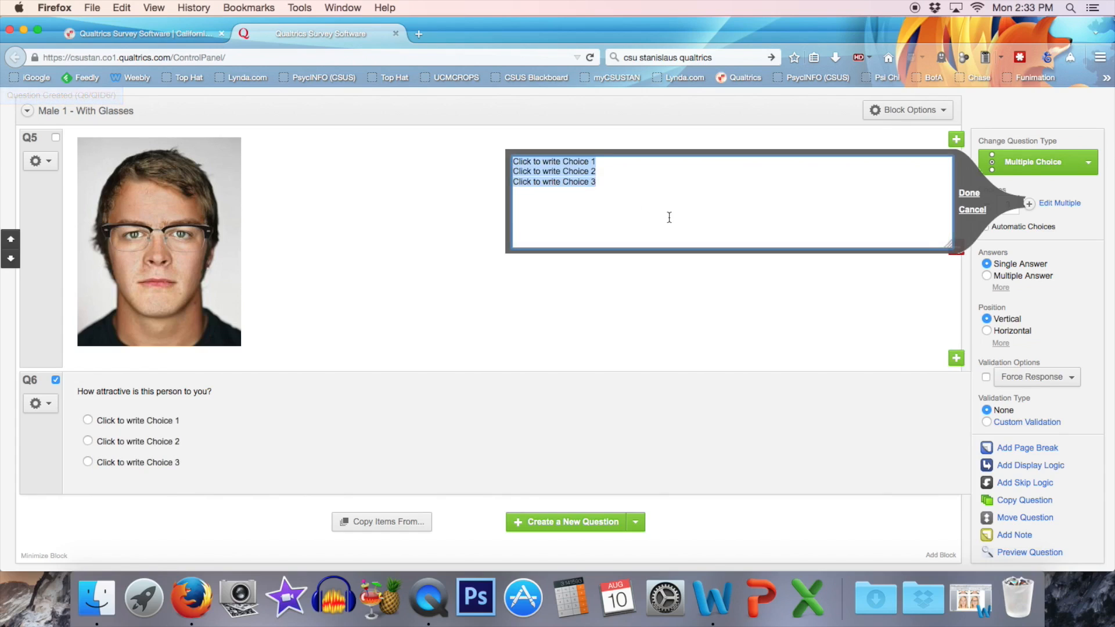
{"action": "key", "text": "BackSpace"}
{"action": "type", "text": "1 (not at all"}
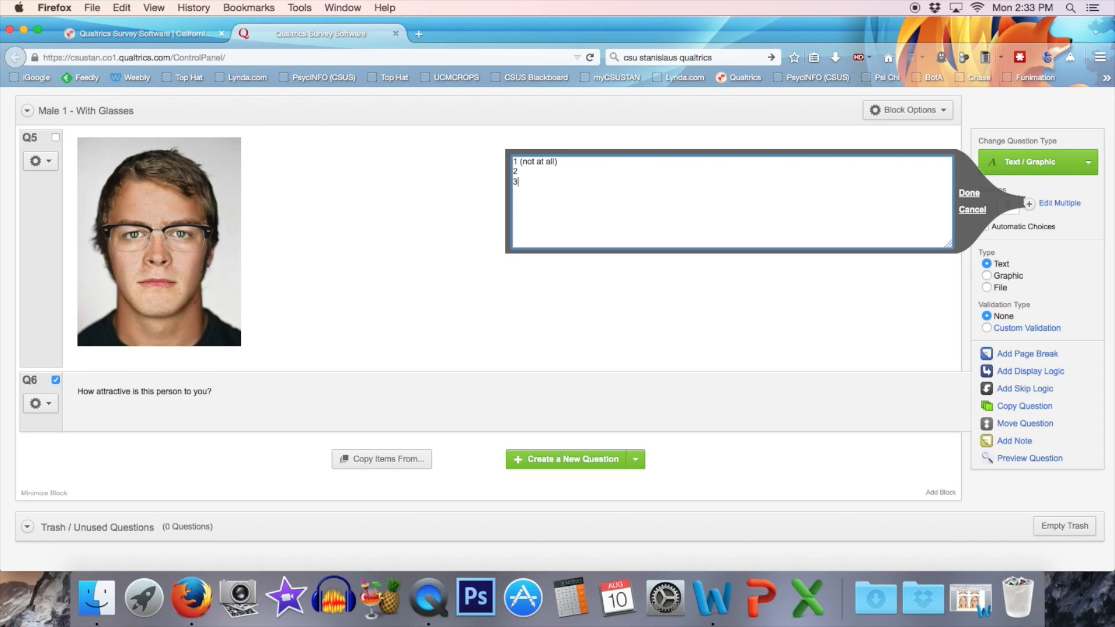
{"action": "type", "text": " 4 5 6 7 8"}
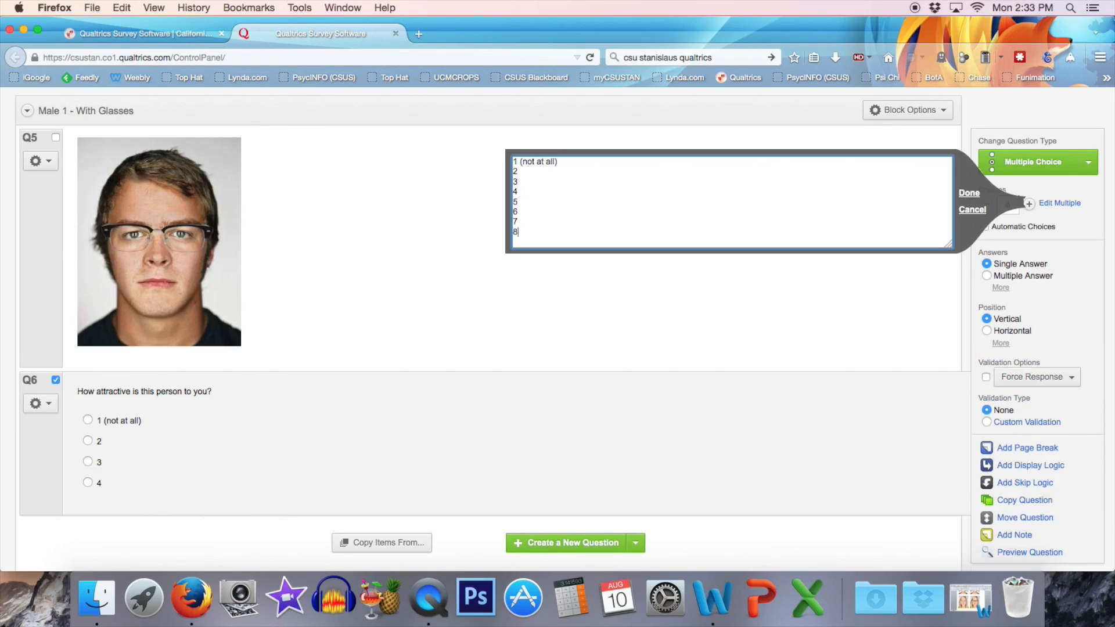
{"action": "type", "text": " 9 10 (very)"}
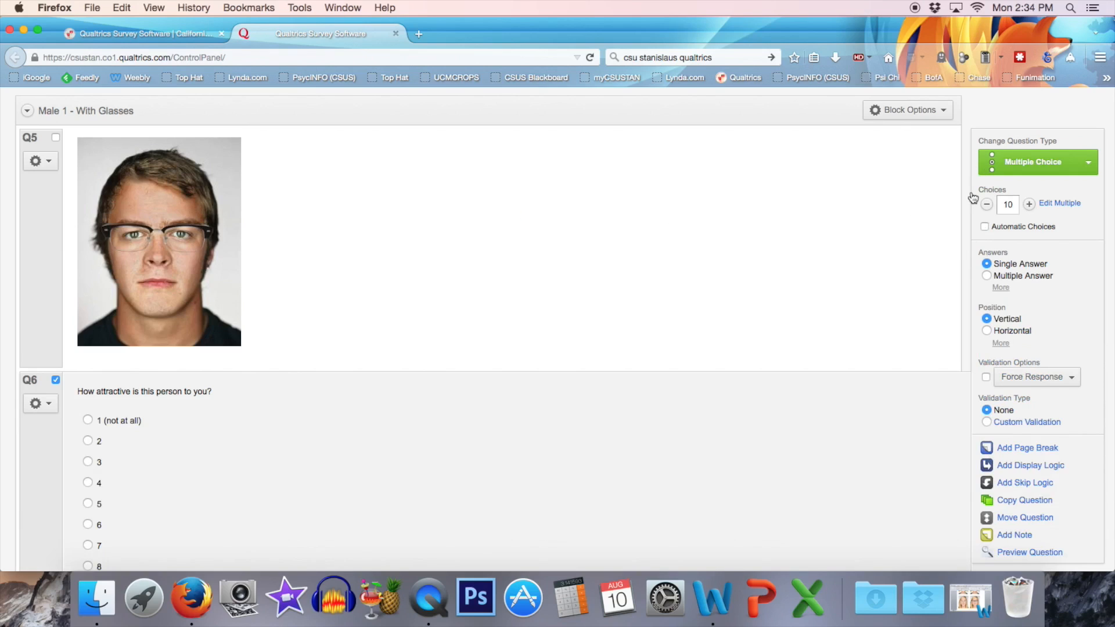
{"action": "left_click", "coordinate": [969, 194]}
{"action": "scroll", "coordinate": [459, 316], "scroll_direction": "down", "scroll_amount": 5}
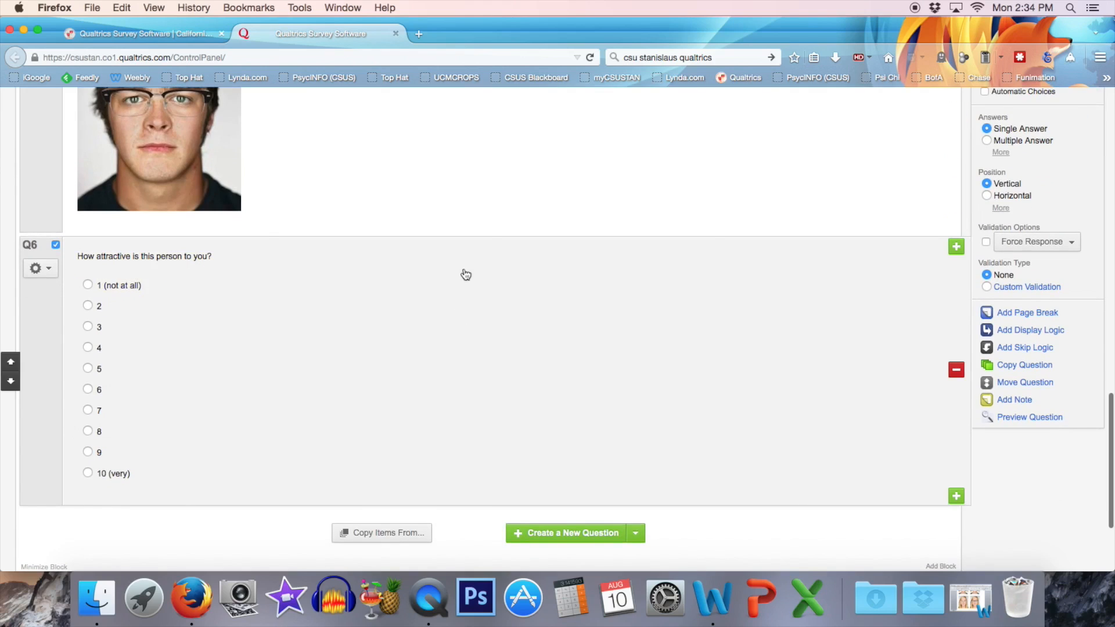
{"action": "left_click", "coordinate": [987, 196]}
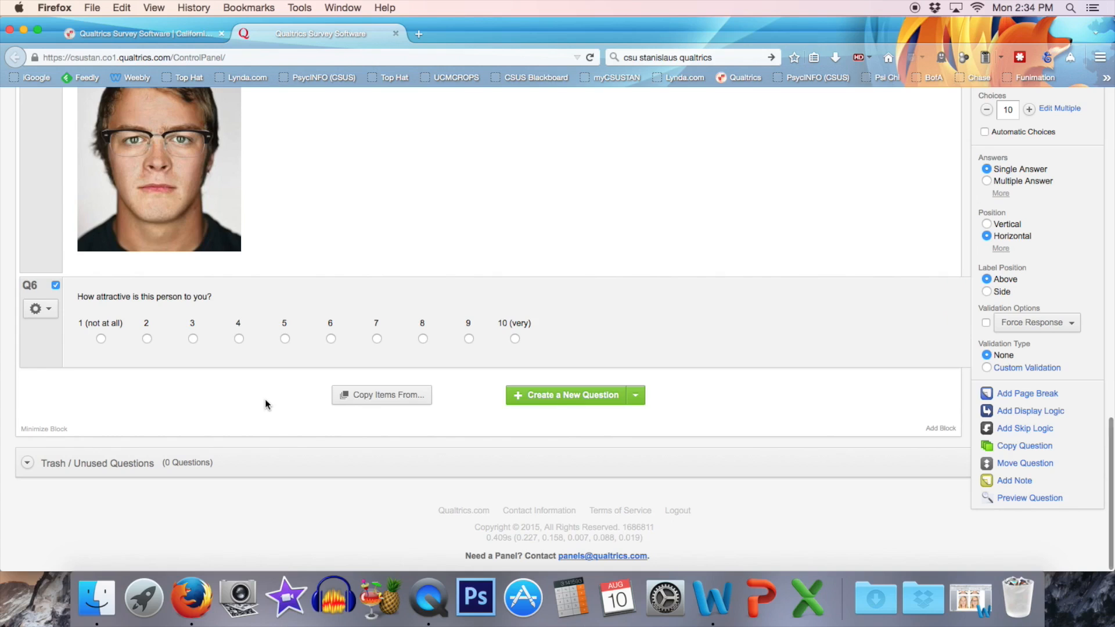
Copy the "Male 1 - With Glasses" block as a new block named "Male 1 - Without Glasses".
{"action": "scroll", "coordinate": [266, 402], "scroll_direction": "up", "scroll_amount": 3}
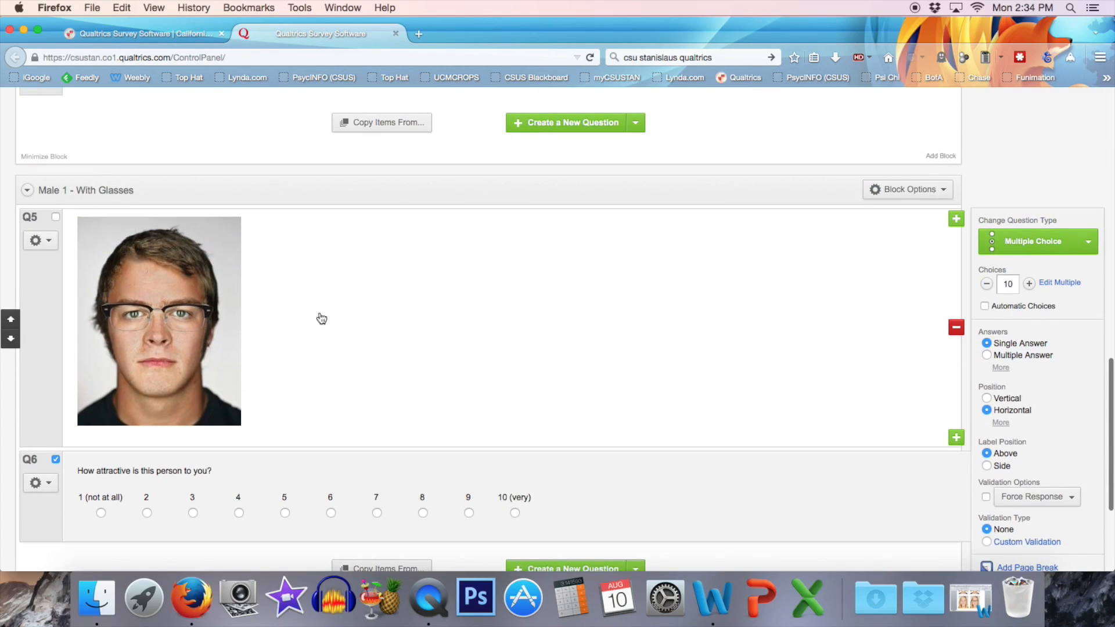
{"action": "scroll", "coordinate": [320, 318], "scroll_direction": "down", "scroll_amount": 1}
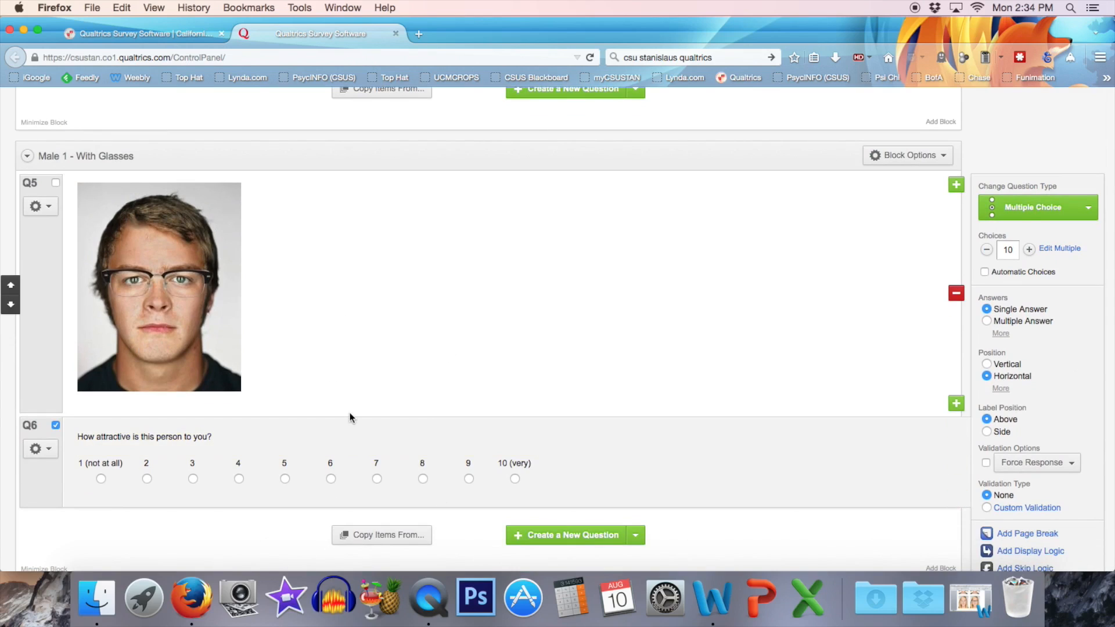
{"action": "left_click", "coordinate": [946, 162]}
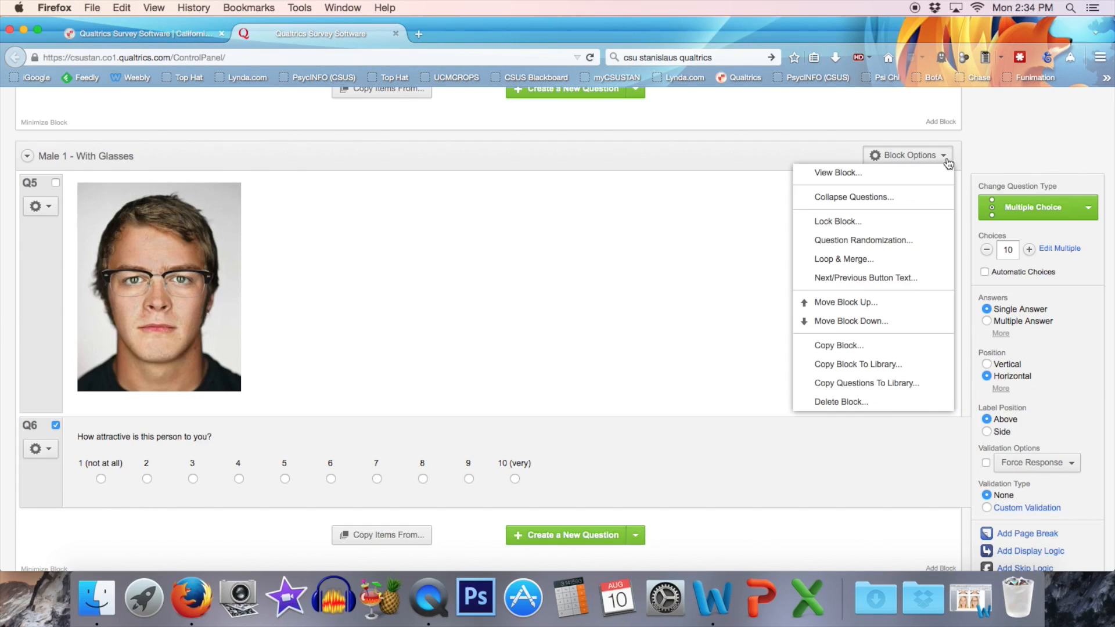
{"action": "left_click", "coordinate": [835, 347]}
{"action": "type", "text": "Male 1 - Without Glasses"}
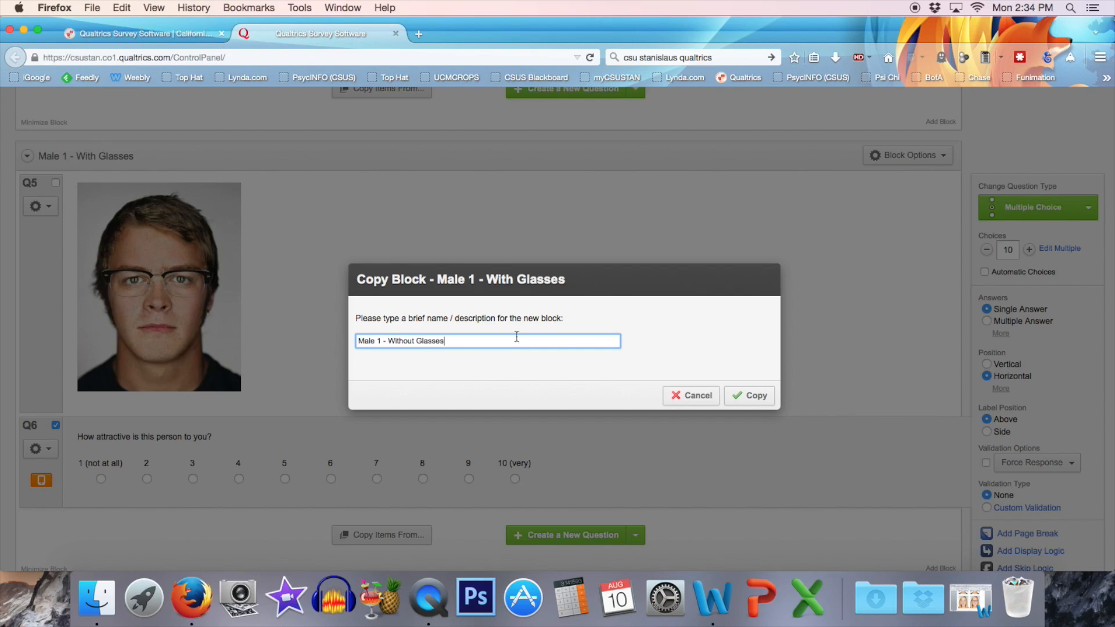
{"action": "left_click", "coordinate": [763, 397]}
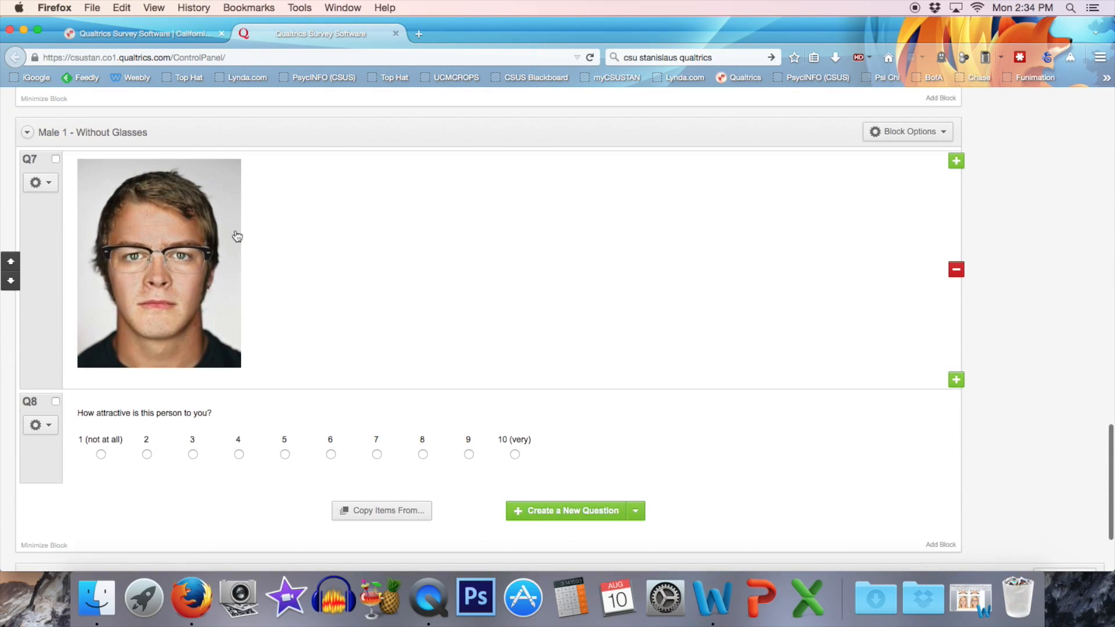
For the photo question in the "Male 1 - Without Glasses" block, choose m1-1.jpg from Example Study Pics as the new graphic to upload.
{"action": "left_click", "coordinate": [263, 238]}
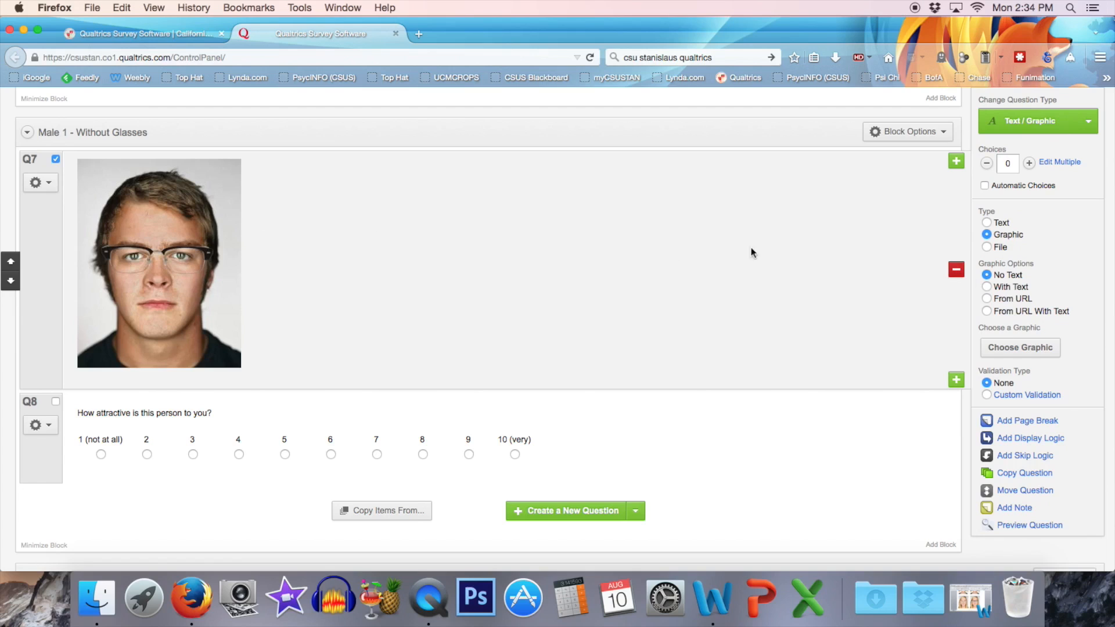
{"action": "left_click", "coordinate": [1032, 348]}
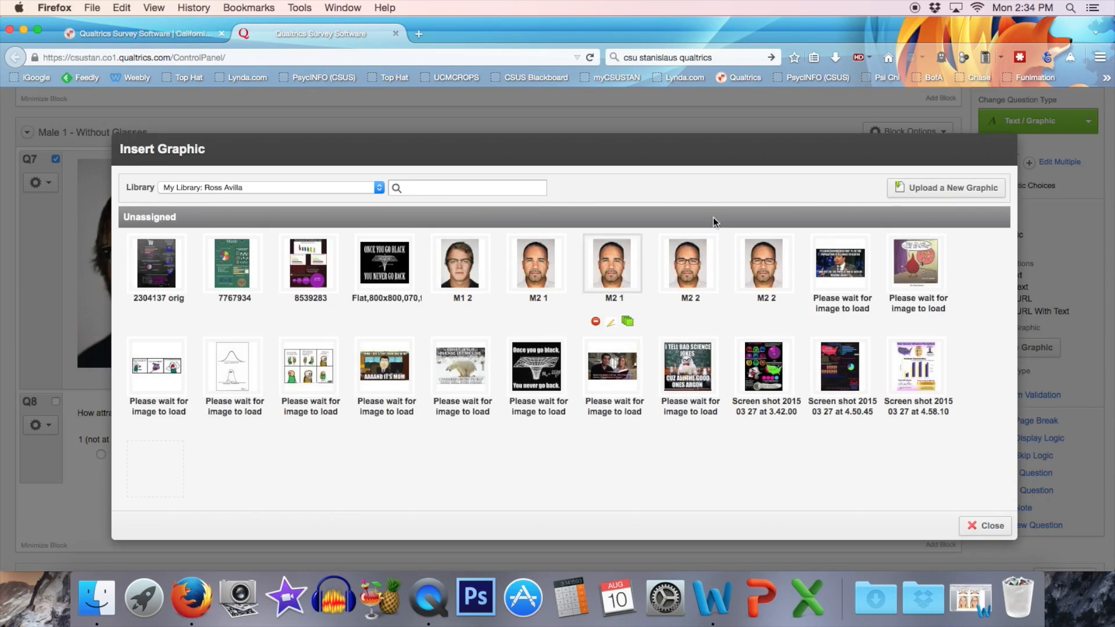
{"action": "left_click", "coordinate": [953, 192]}
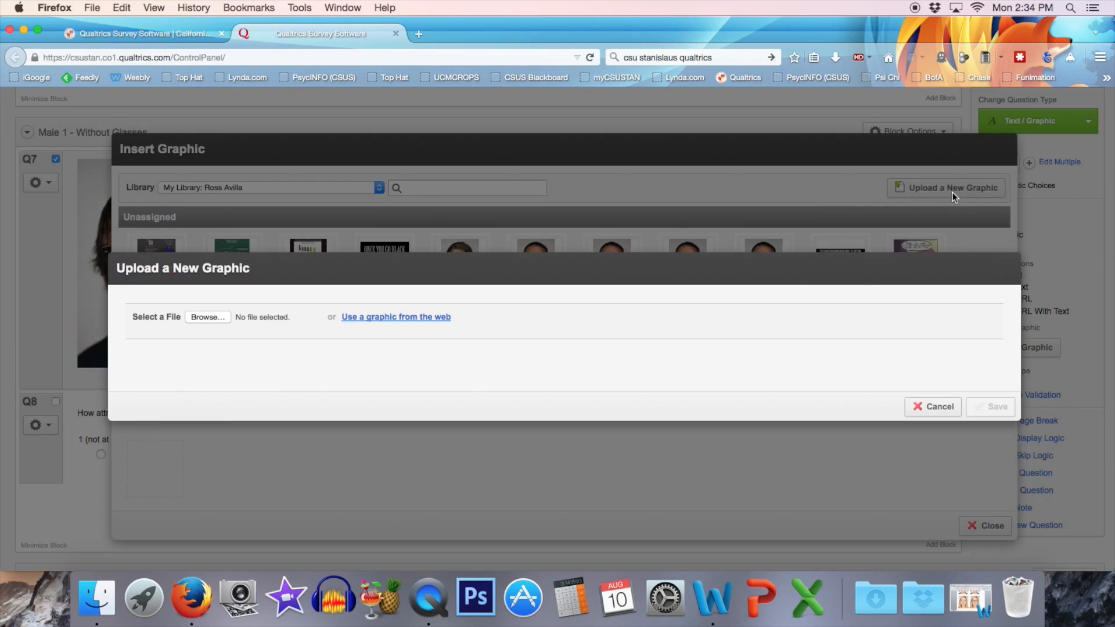
{"action": "left_click", "coordinate": [207, 317]}
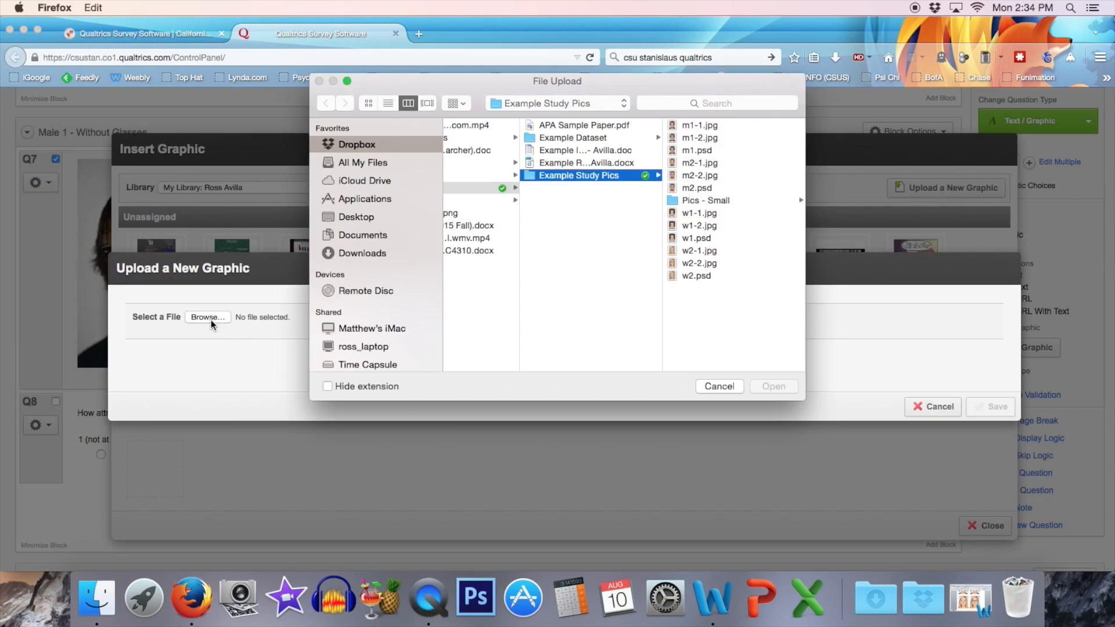
{"action": "left_click", "coordinate": [703, 126]}
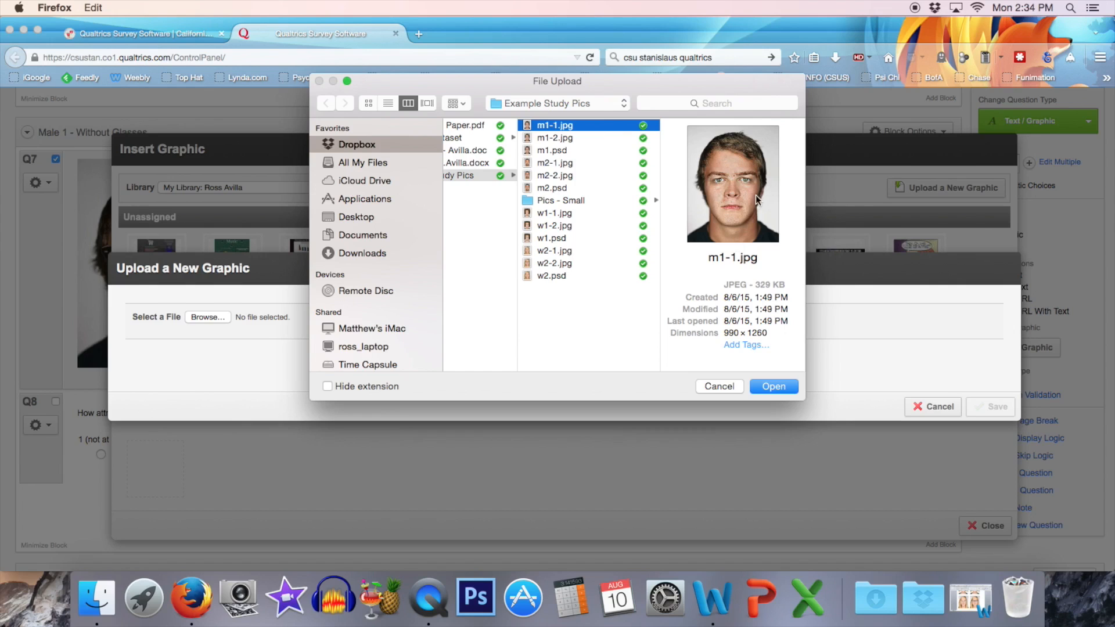
{"action": "left_click", "coordinate": [776, 388]}
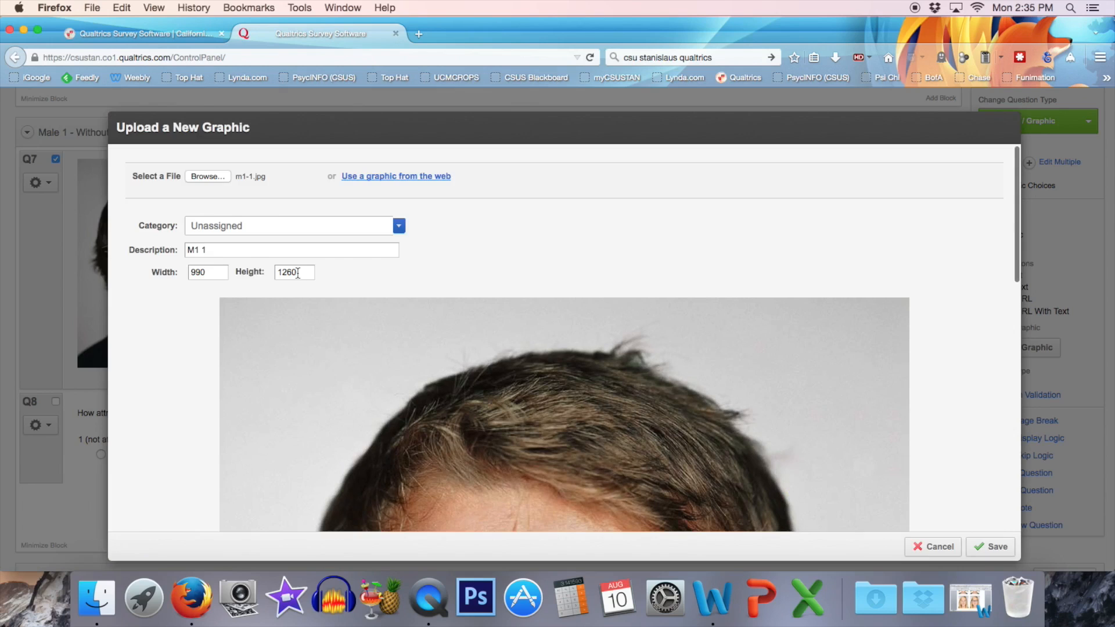
Set the m1-1.jpg graphic's height to 300 and save it as the block's photo.
{"action": "double_click", "coordinate": [297, 273]}
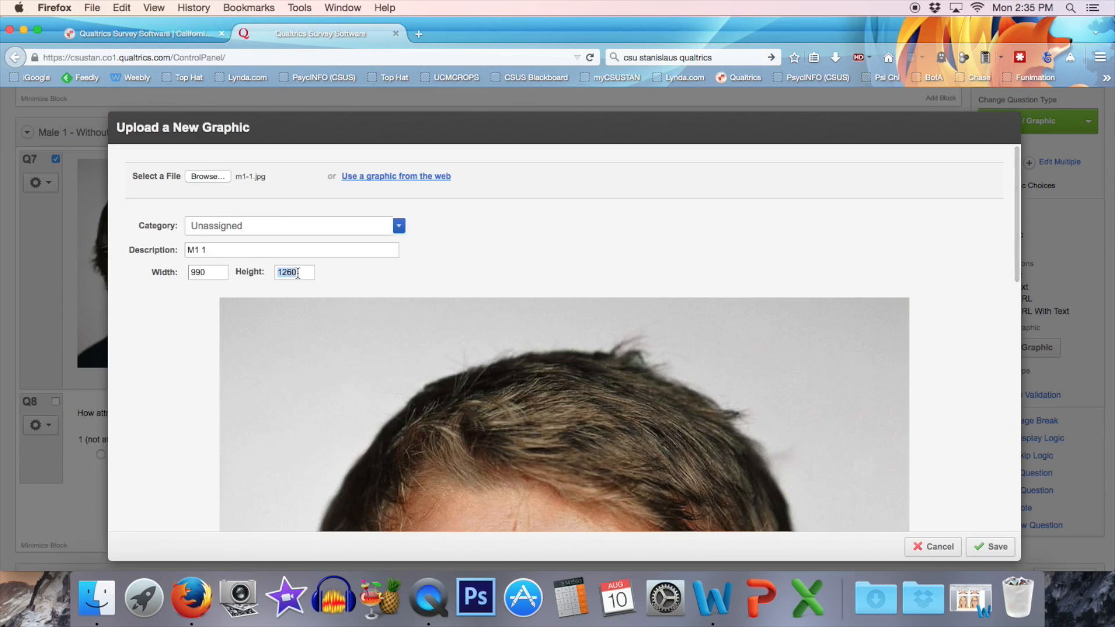
{"action": "type", "text": "300"}
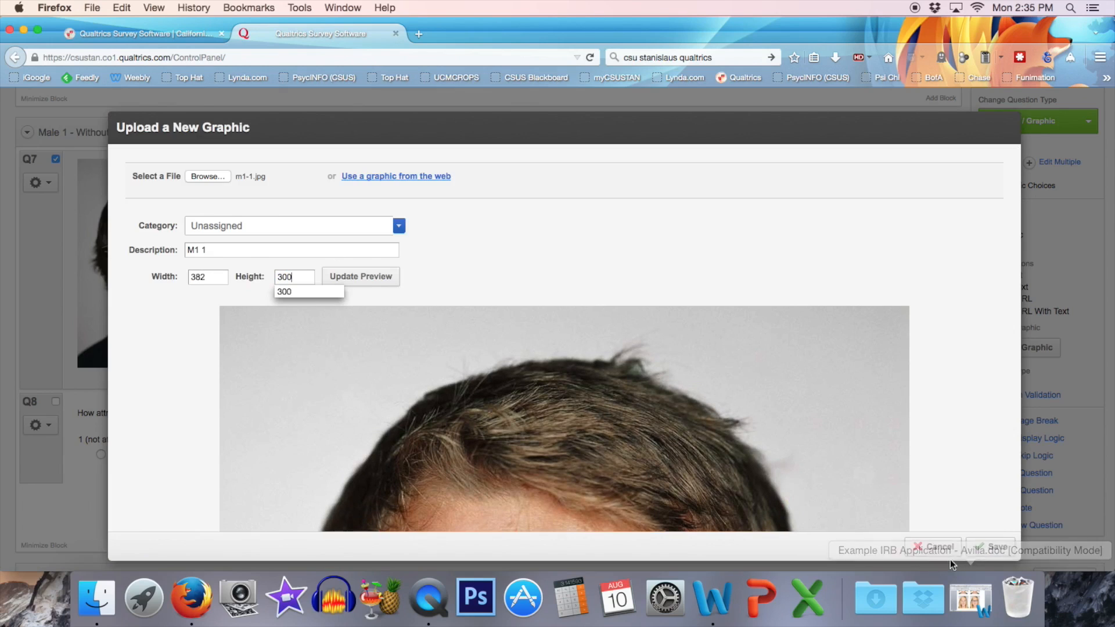
{"action": "left_click", "coordinate": [993, 546]}
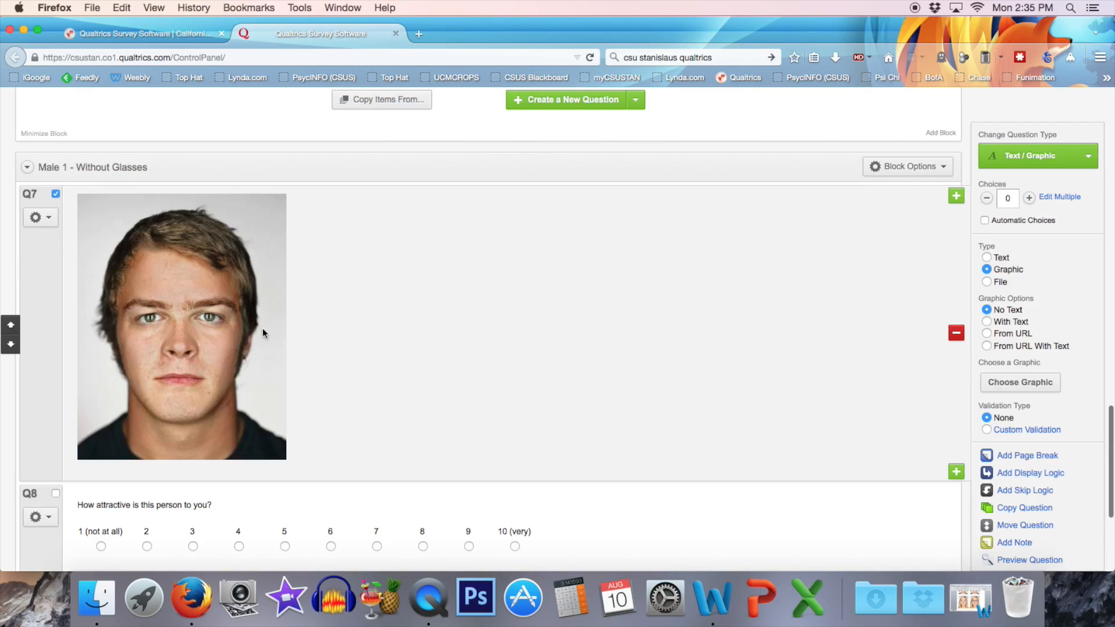
Look over the "Male 1 - Without Glasses" block, then review the survey from the Welcome block down to "Male 1 - With Glasses".
{"action": "scroll", "coordinate": [450, 365], "scroll_direction": "down", "scroll_amount": 2}
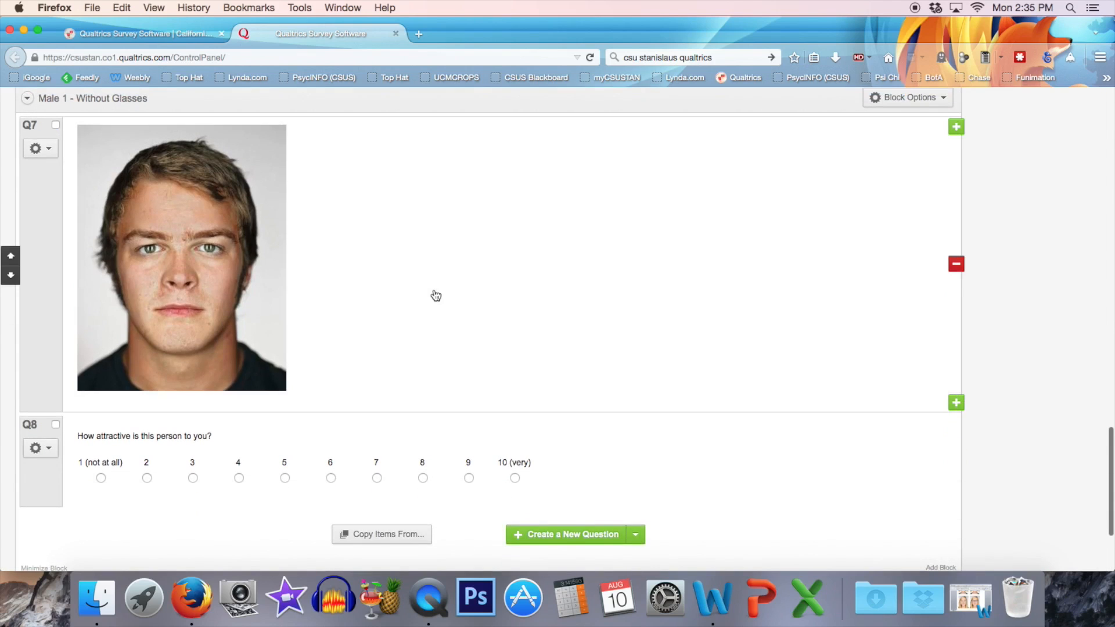
{"action": "scroll", "coordinate": [436, 295], "scroll_direction": "up", "scroll_amount": 10}
{"action": "scroll", "coordinate": [436, 295], "scroll_direction": "down", "scroll_amount": 8}
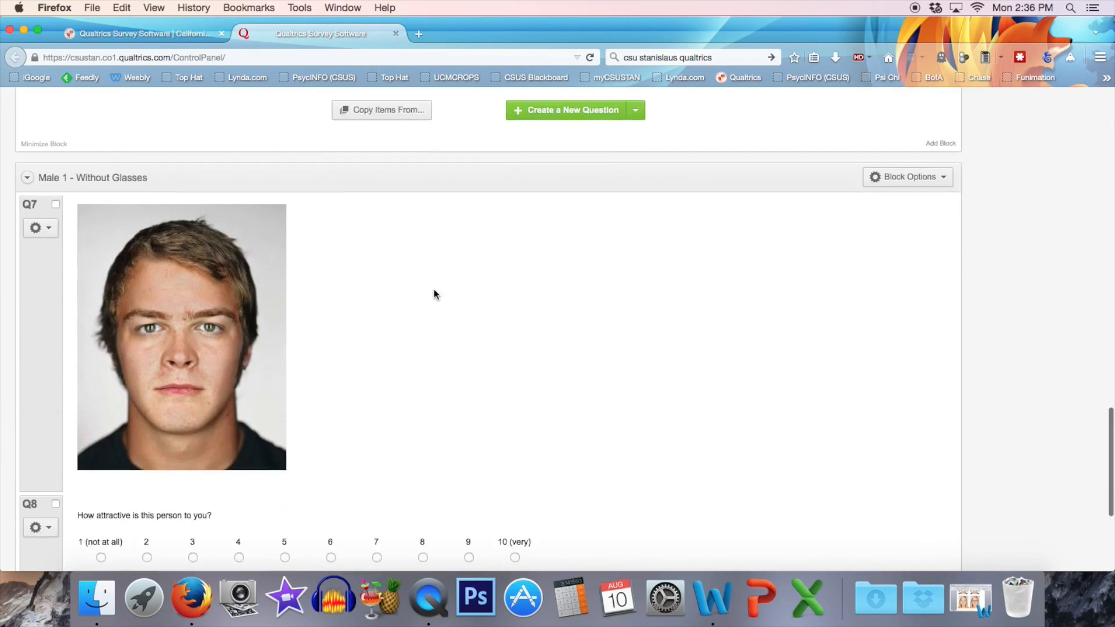
{"action": "scroll", "coordinate": [434, 289], "scroll_direction": "down", "scroll_amount": 3}
{"action": "scroll", "coordinate": [436, 295], "scroll_direction": "up", "scroll_amount": 2}
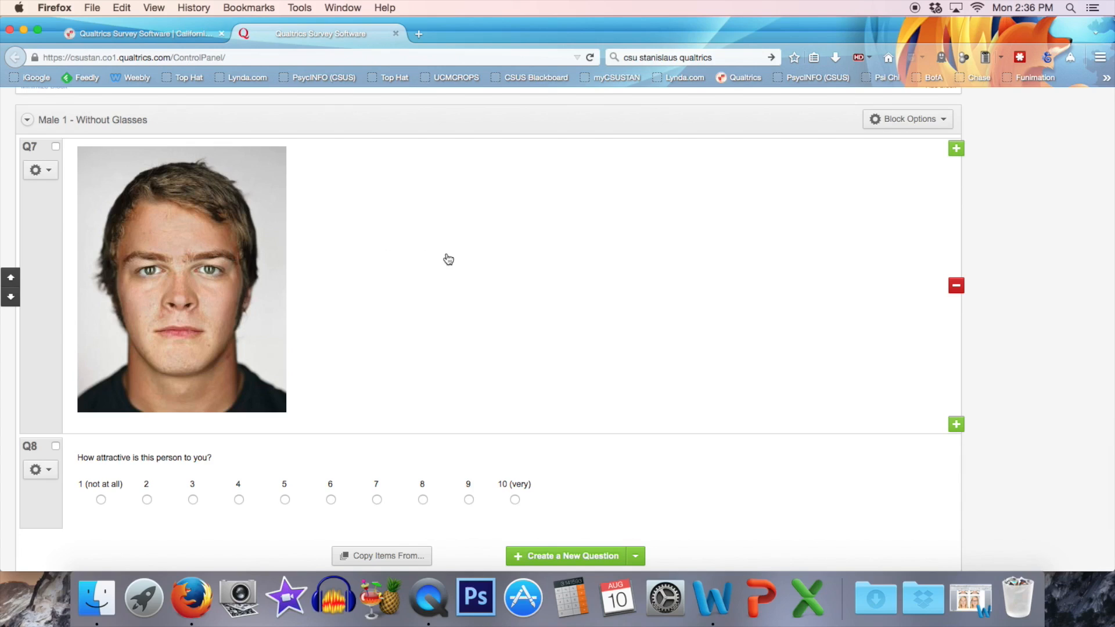
{"action": "scroll", "coordinate": [463, 432], "scroll_direction": "down", "scroll_amount": 10}
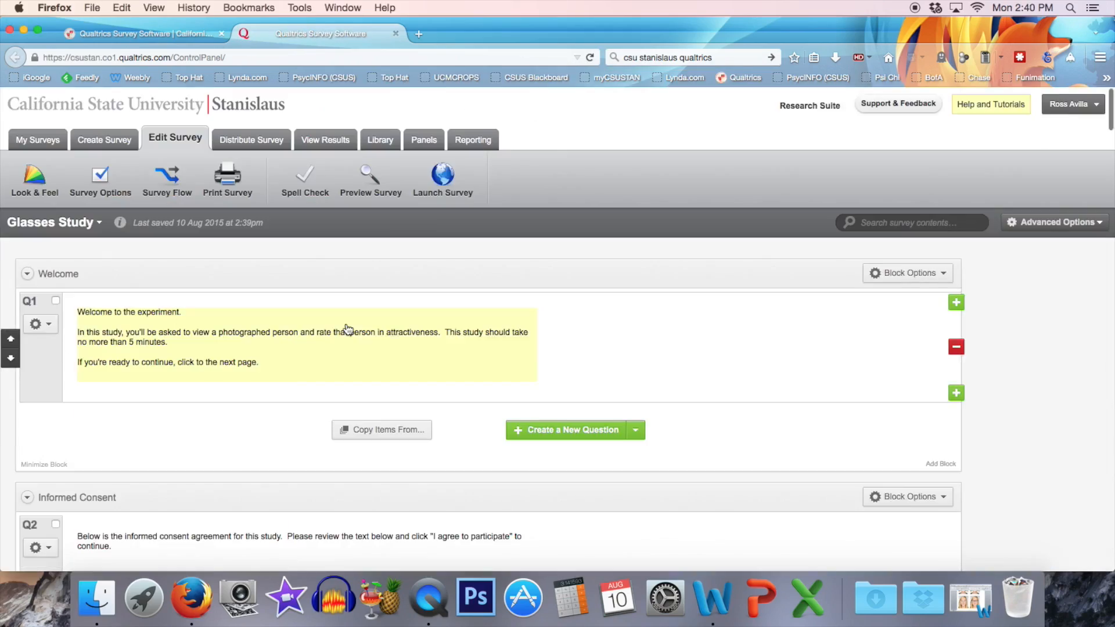
{"action": "scroll", "coordinate": [347, 327], "scroll_direction": "down", "scroll_amount": 5}
{"action": "scroll", "coordinate": [348, 329], "scroll_direction": "down", "scroll_amount": 10}
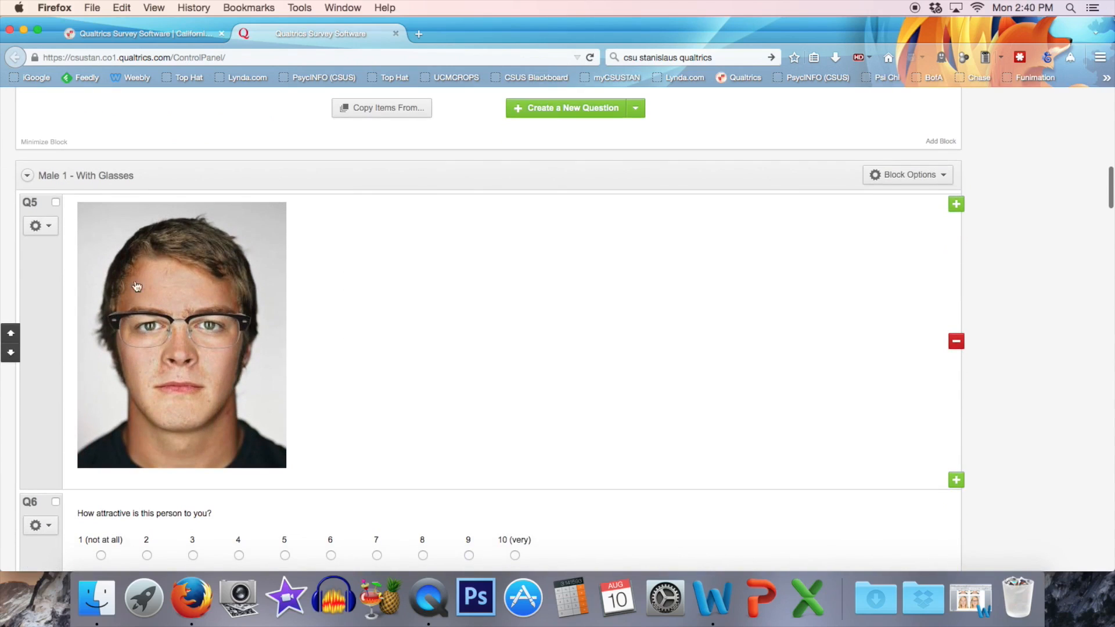
Review the photo-rating blocks from "Male 1 - With Glasses" through "Female 2 - Without Glasses", then return to the Welcome block.
{"action": "scroll", "coordinate": [356, 311], "scroll_direction": "down", "scroll_amount": 7}
{"action": "scroll", "coordinate": [359, 311], "scroll_direction": "down", "scroll_amount": 10}
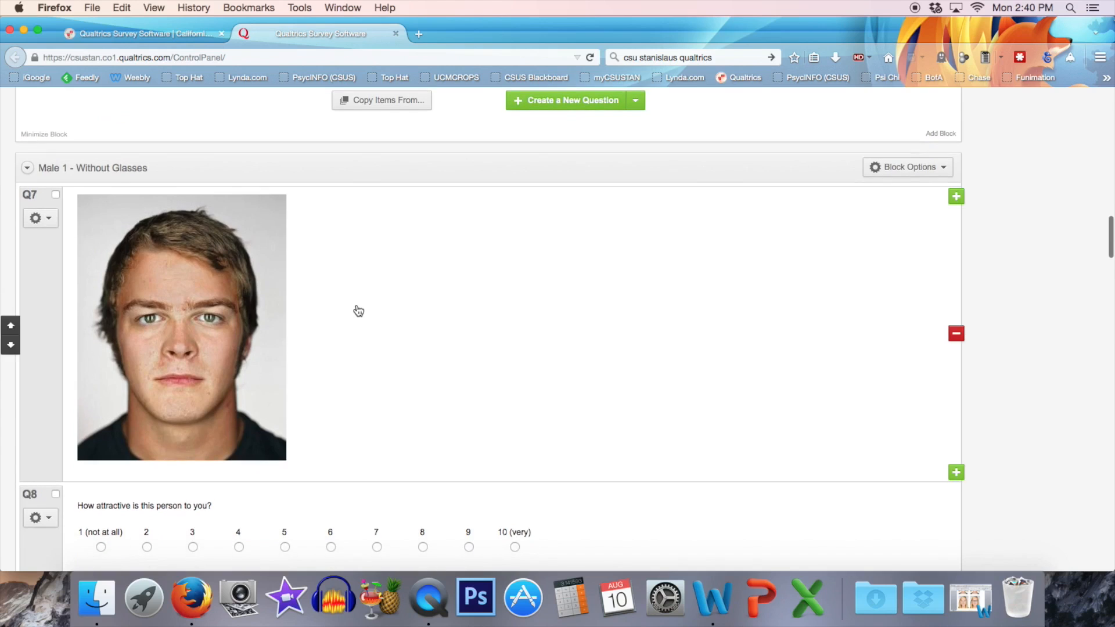
{"action": "scroll", "coordinate": [358, 310], "scroll_direction": "down", "scroll_amount": 10}
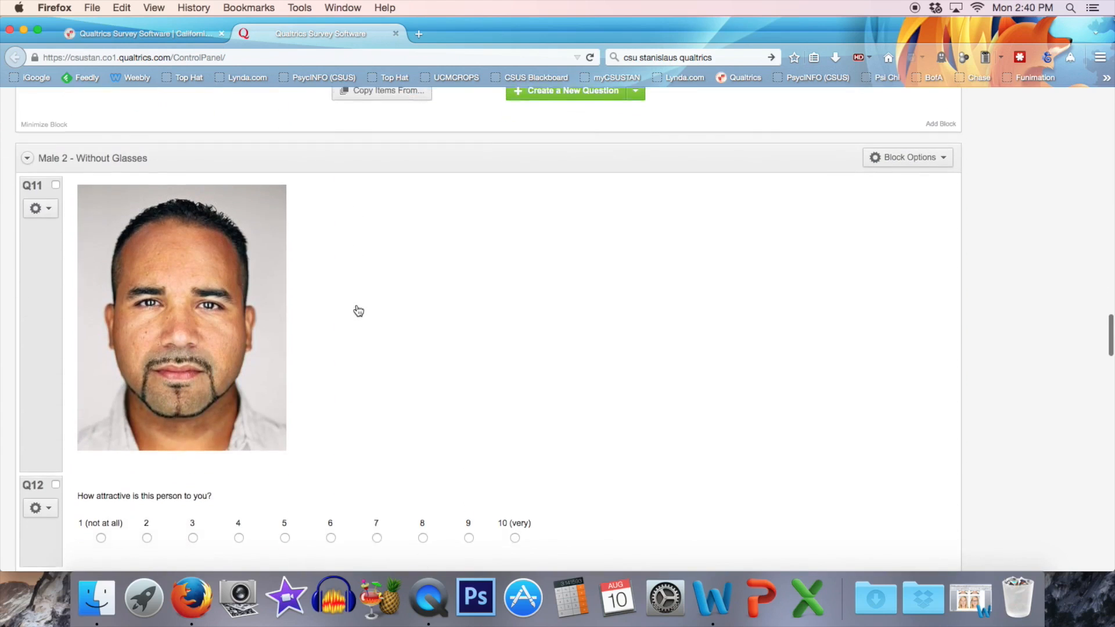
{"action": "scroll", "coordinate": [359, 311], "scroll_direction": "up", "scroll_amount": 2}
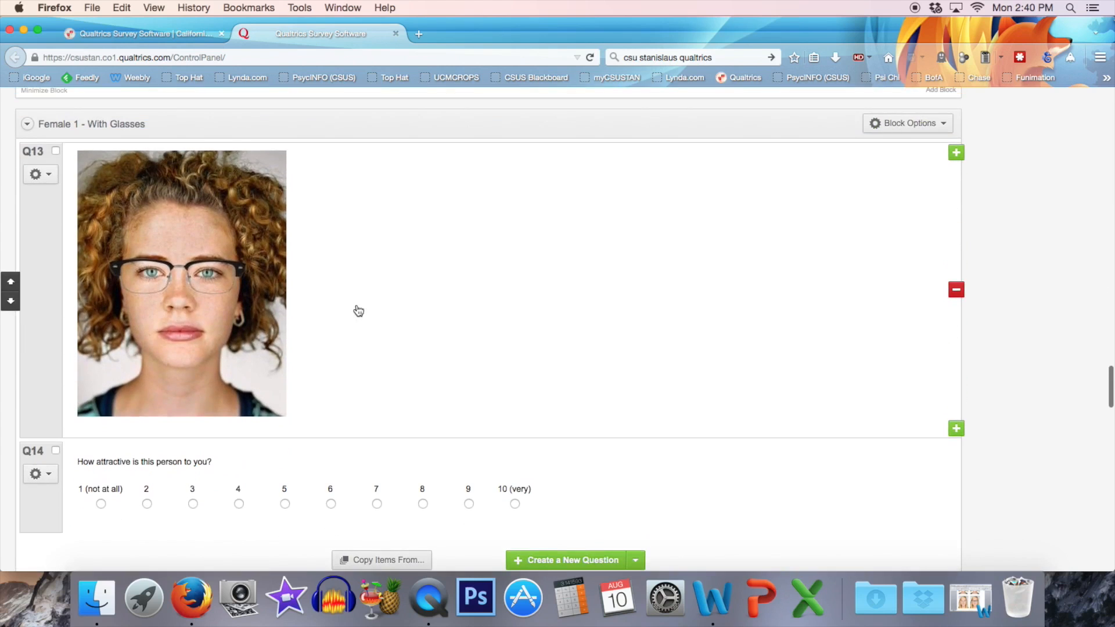
{"action": "scroll", "coordinate": [358, 310], "scroll_direction": "down", "scroll_amount": 10}
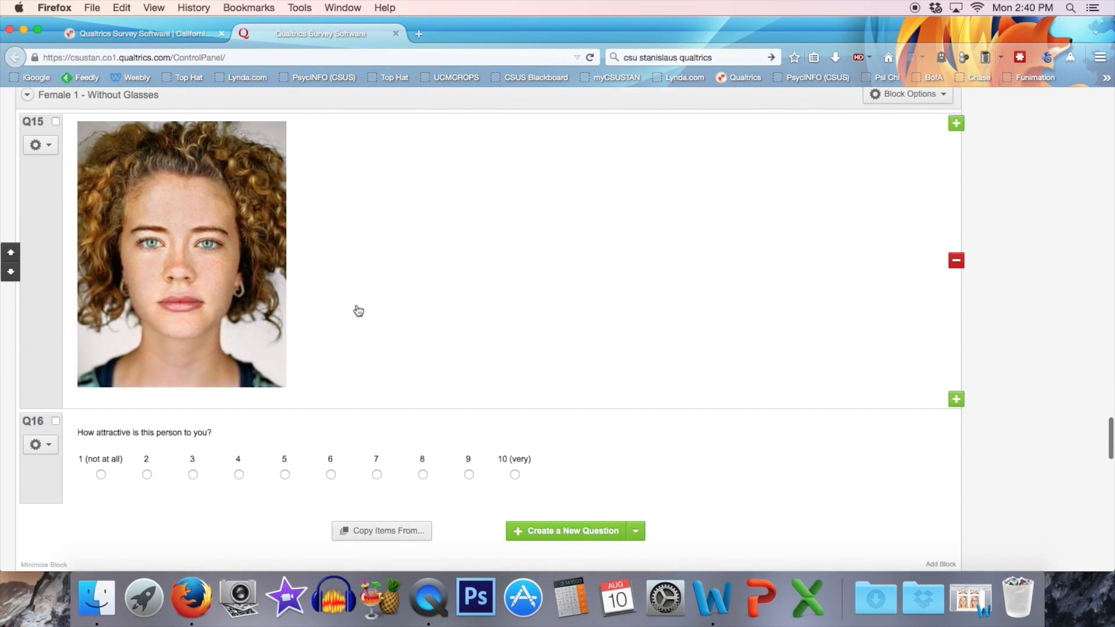
{"action": "scroll", "coordinate": [359, 311], "scroll_direction": "down", "scroll_amount": 8}
{"action": "scroll", "coordinate": [358, 311], "scroll_direction": "down", "scroll_amount": 8}
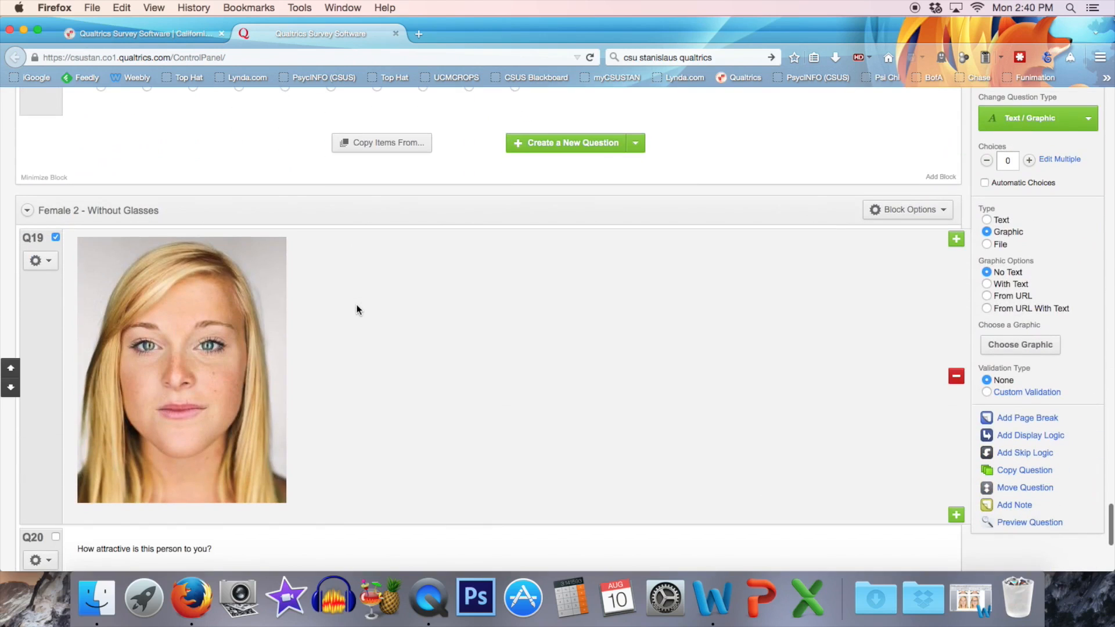
{"action": "scroll", "coordinate": [357, 305], "scroll_direction": "down", "scroll_amount": 1}
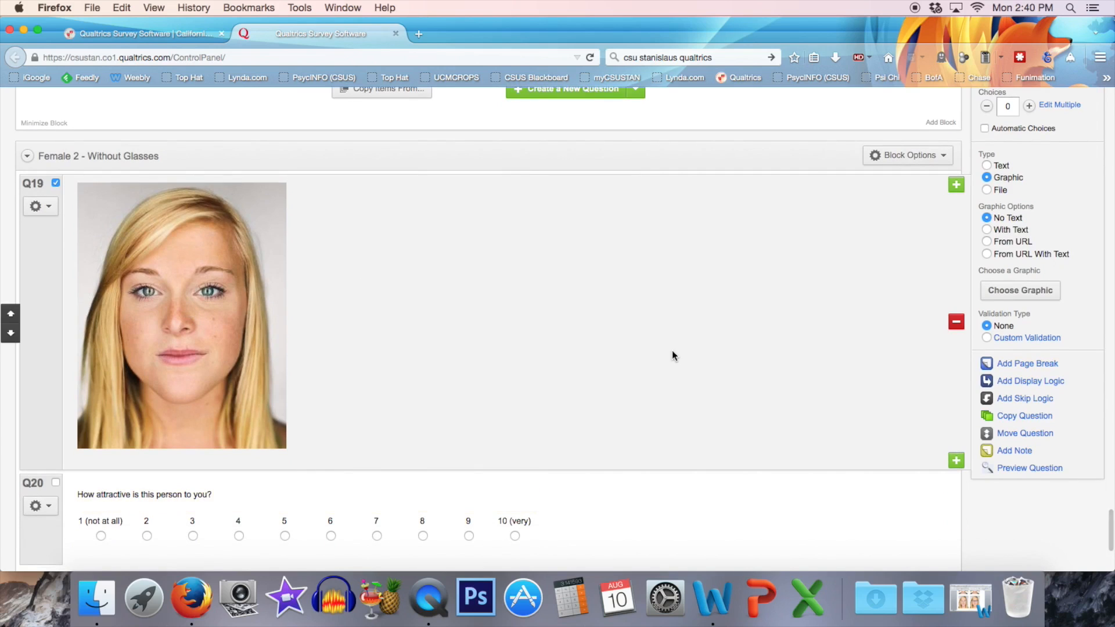
{"action": "scroll", "coordinate": [442, 353], "scroll_direction": "up", "scroll_amount": 20}
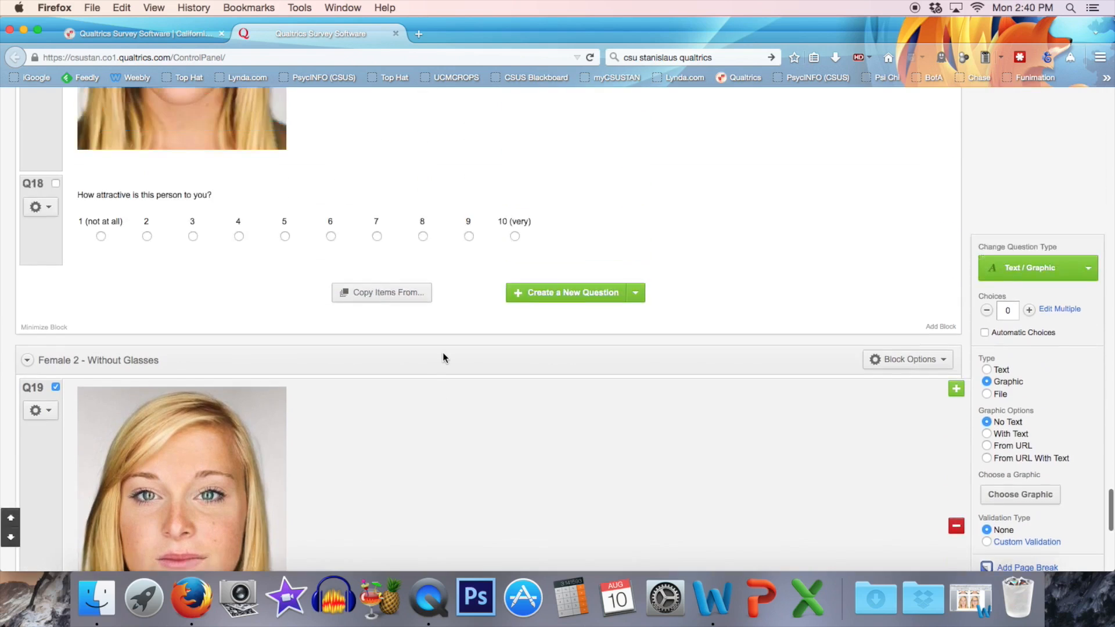
{"action": "scroll", "coordinate": [442, 357], "scroll_direction": "up", "scroll_amount": 20}
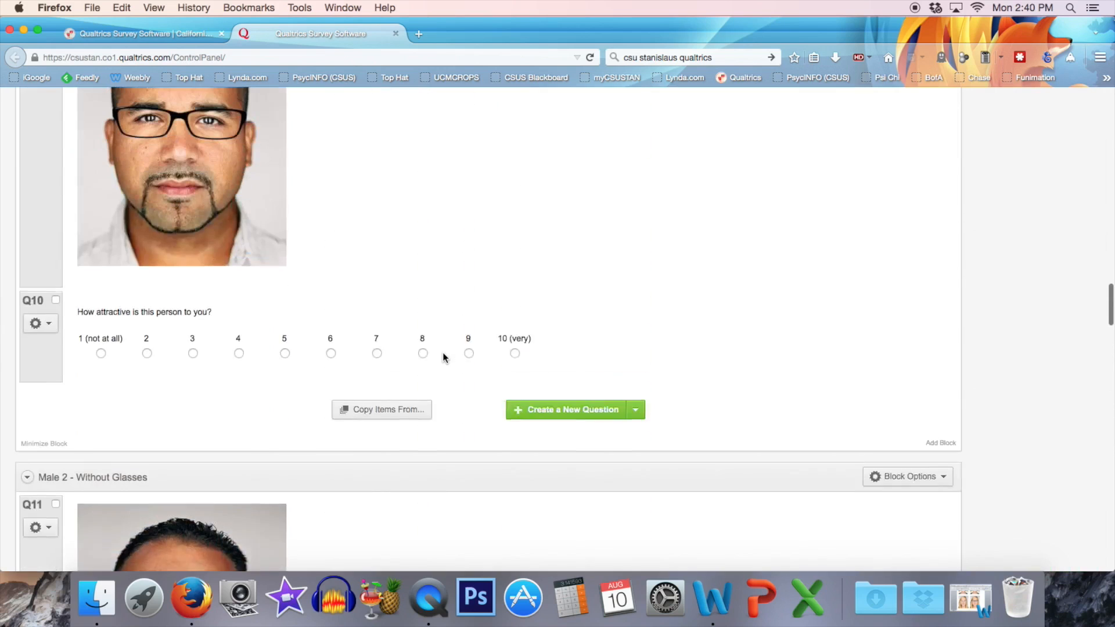
{"action": "scroll", "coordinate": [443, 357], "scroll_direction": "up", "scroll_amount": 15}
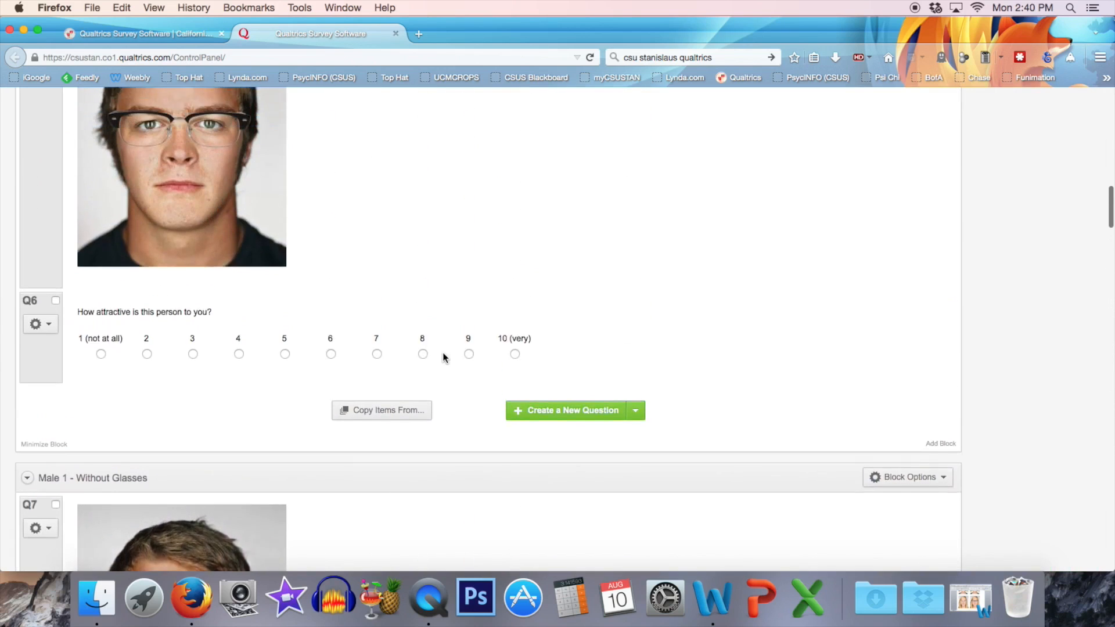
{"action": "scroll", "coordinate": [442, 356], "scroll_direction": "down", "scroll_amount": 5}
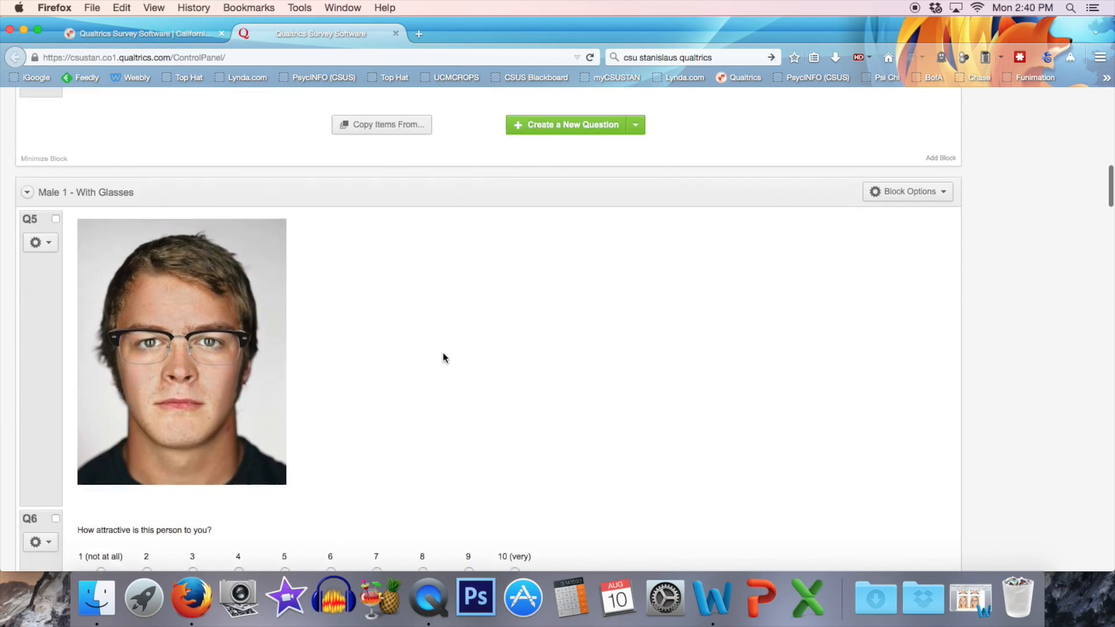
{"action": "scroll", "coordinate": [442, 356], "scroll_direction": "up", "scroll_amount": 12}
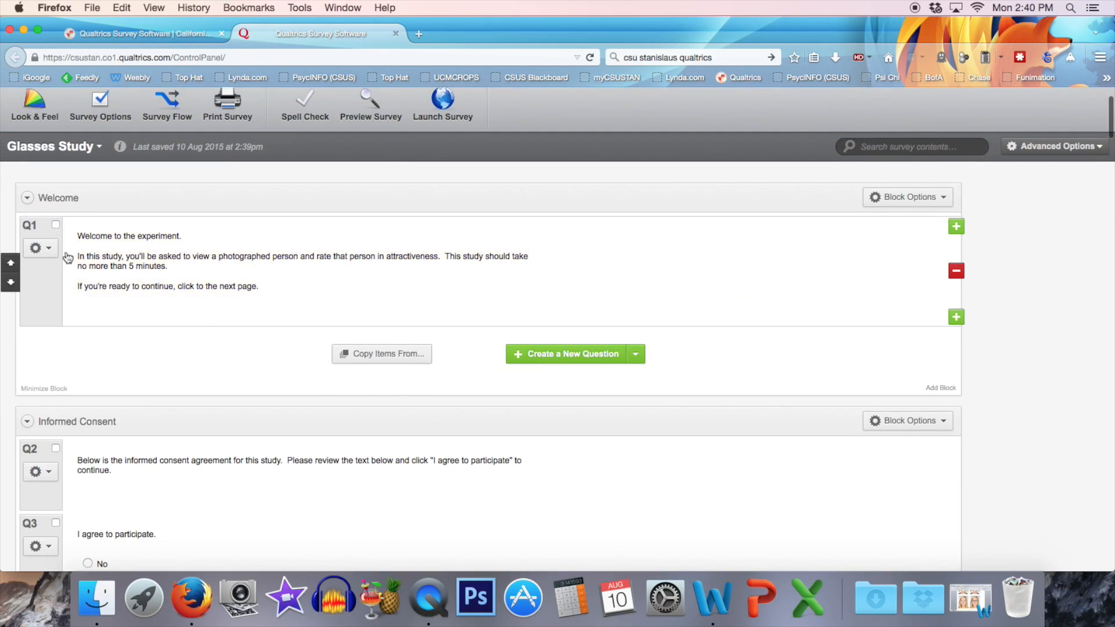
Rename the label of the "I agree to participate" question in the Informed Consent block to "Participat".
{"action": "scroll", "coordinate": [142, 273], "scroll_direction": "down", "scroll_amount": 3}
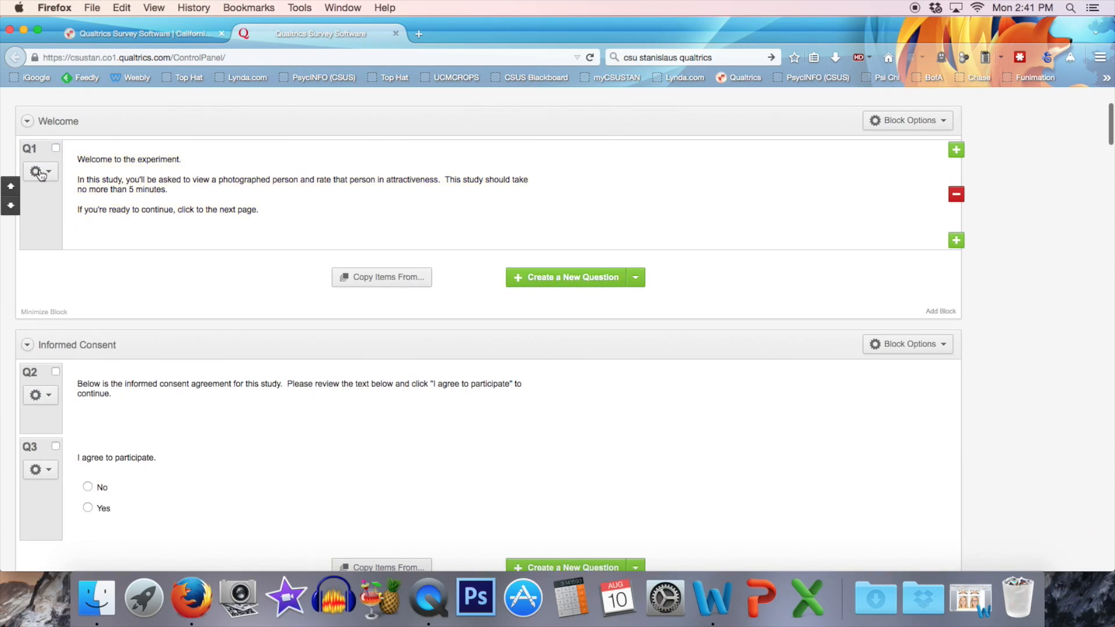
{"action": "scroll", "coordinate": [239, 418], "scroll_direction": "down", "scroll_amount": 3}
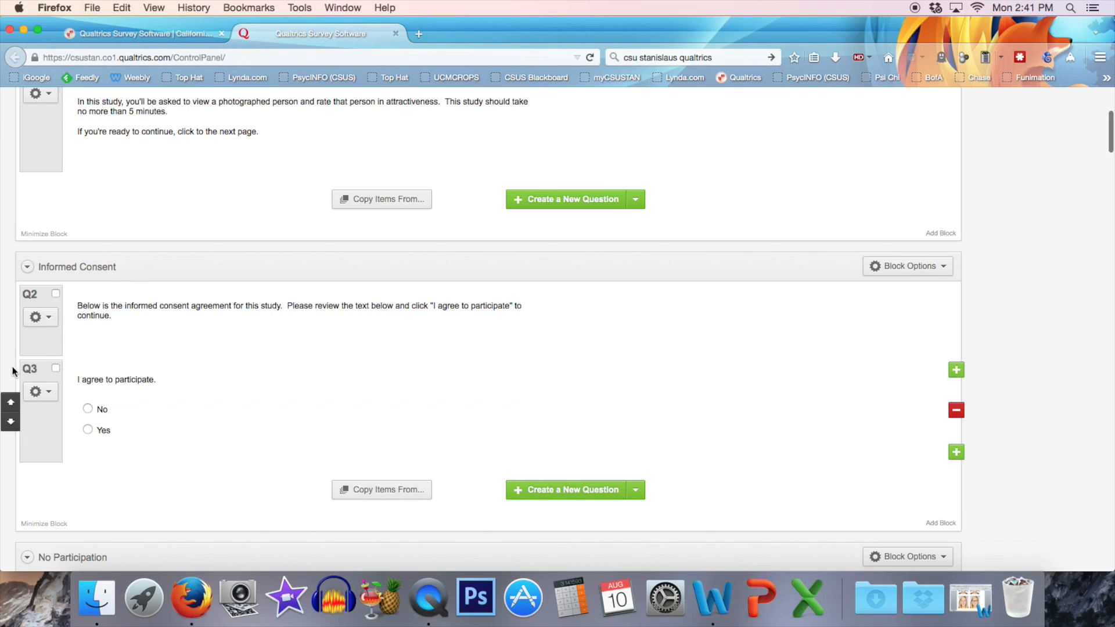
{"action": "left_click", "coordinate": [33, 374]}
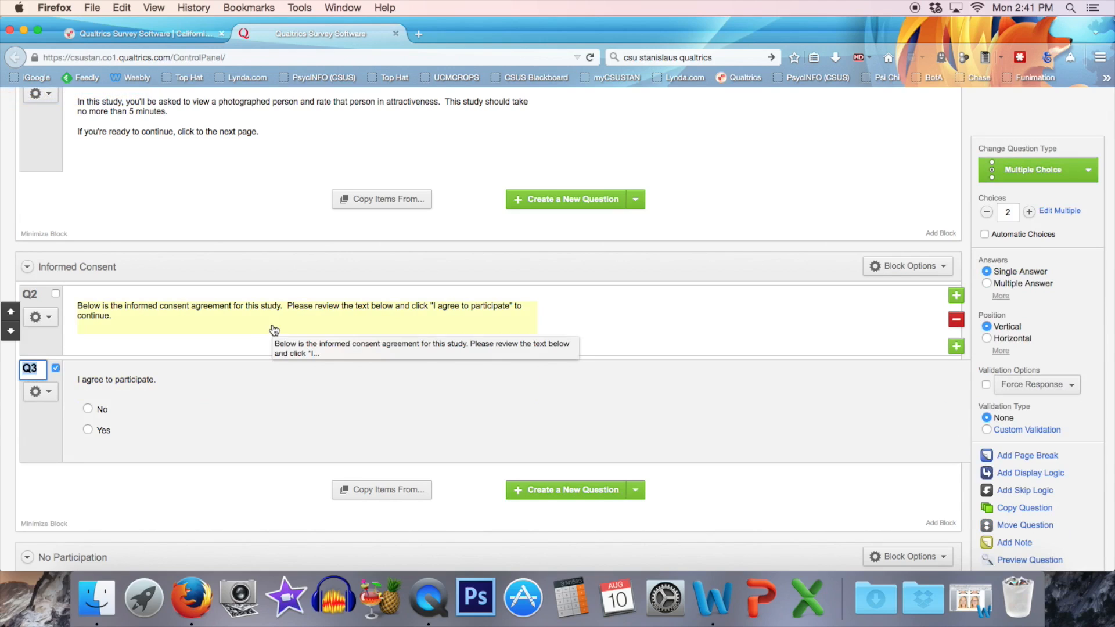
{"action": "type", "text": "Participat"}
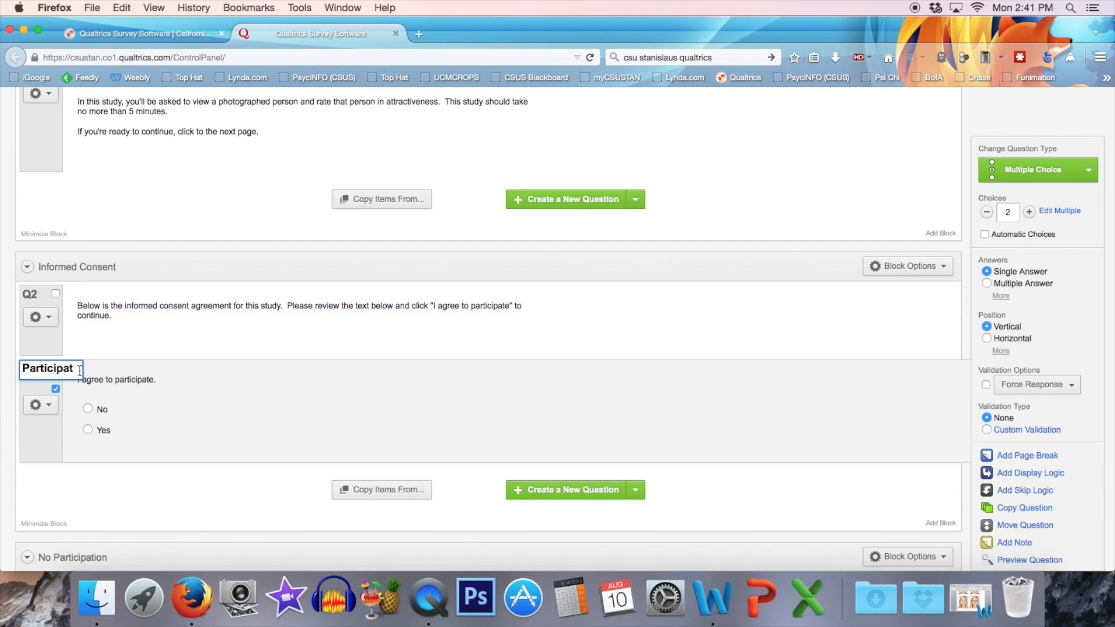
{"action": "left_click", "coordinate": [158, 448]}
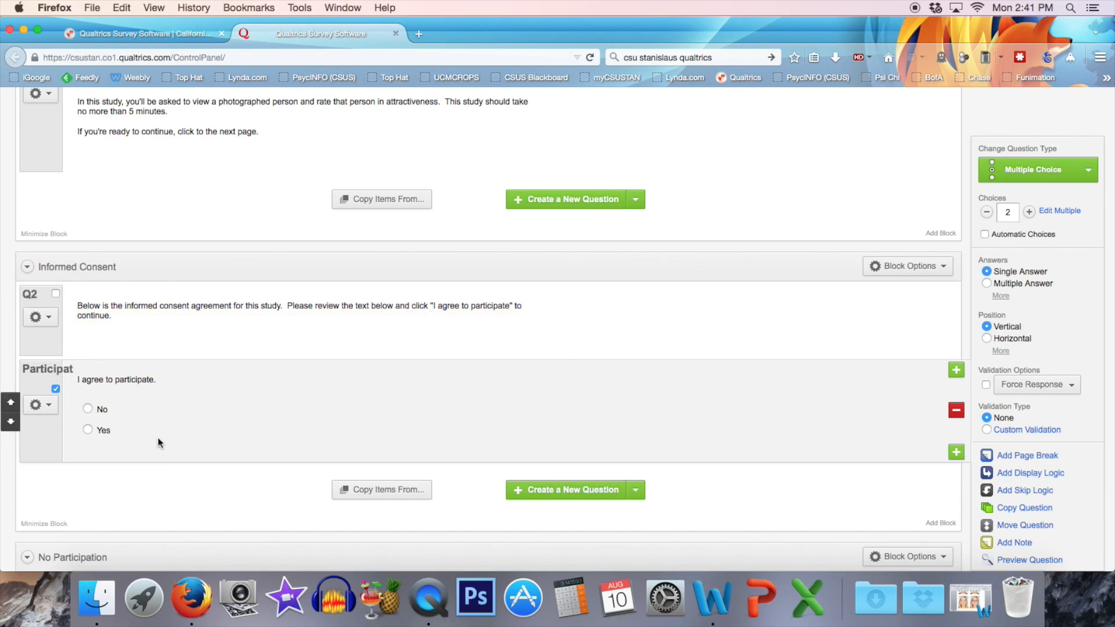
Rename the label of the attractiveness question in the "Male 1 - With Glasses" block to M1-G.
{"action": "scroll", "coordinate": [162, 423], "scroll_direction": "down", "scroll_amount": 5}
{"action": "scroll", "coordinate": [163, 427], "scroll_direction": "down", "scroll_amount": 5}
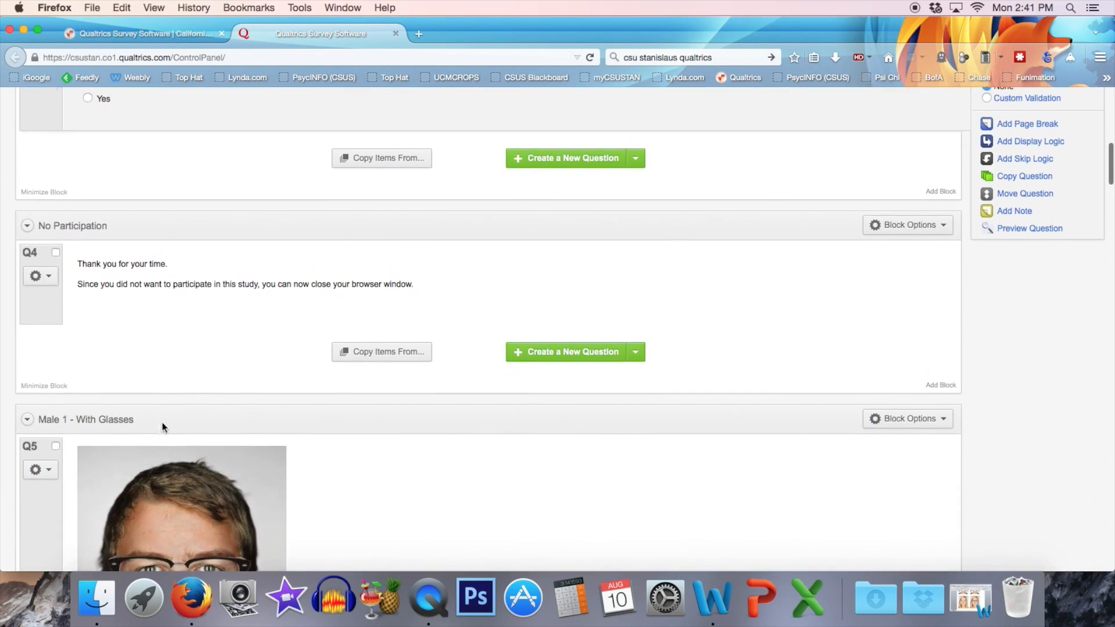
{"action": "scroll", "coordinate": [162, 423], "scroll_direction": "down", "scroll_amount": 4}
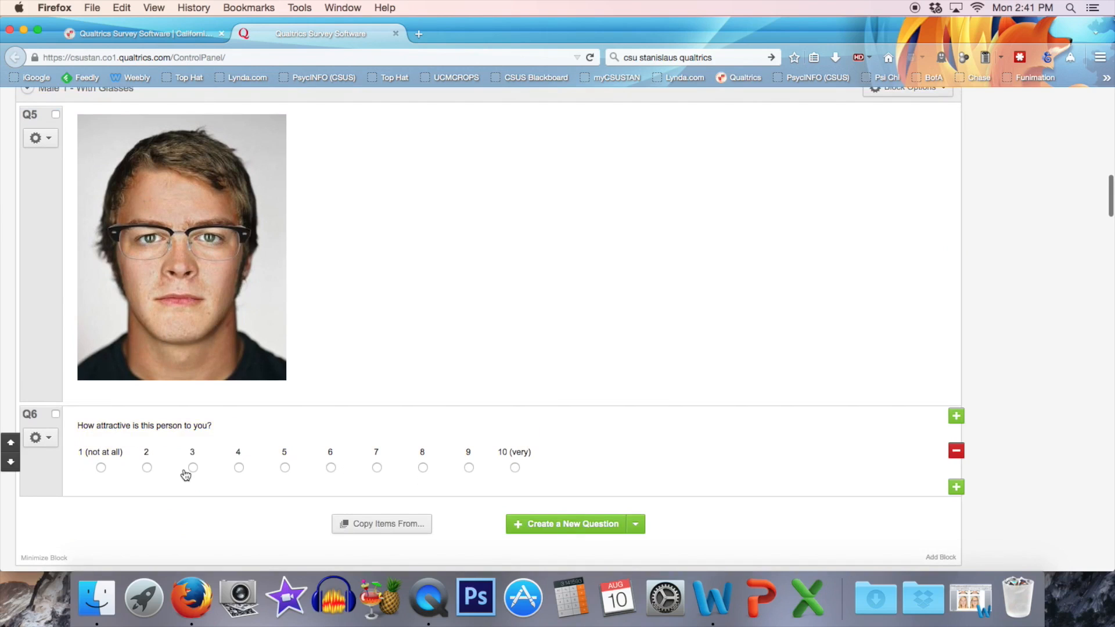
{"action": "left_click", "coordinate": [31, 417]}
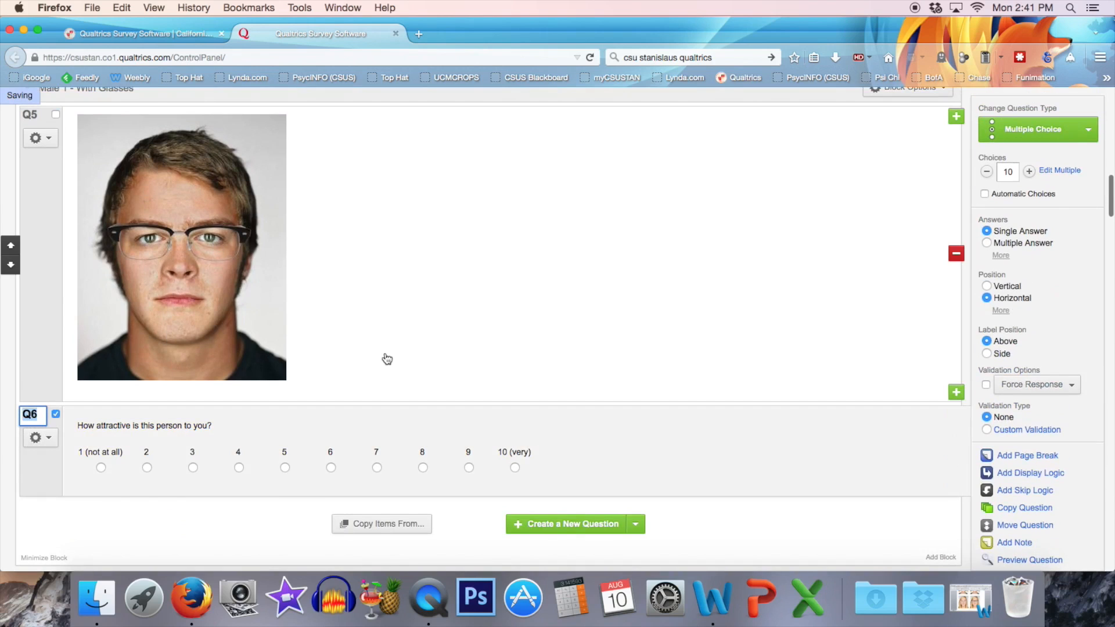
{"action": "scroll", "coordinate": [388, 359], "scroll_direction": "up", "scroll_amount": 1}
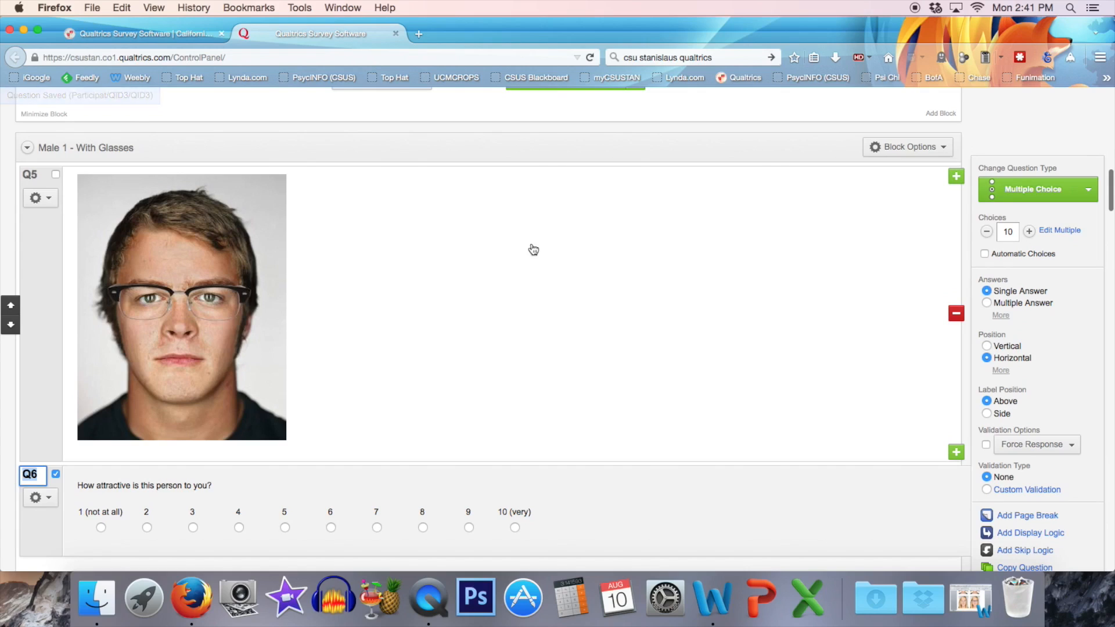
{"action": "type", "text": "M1-G"}
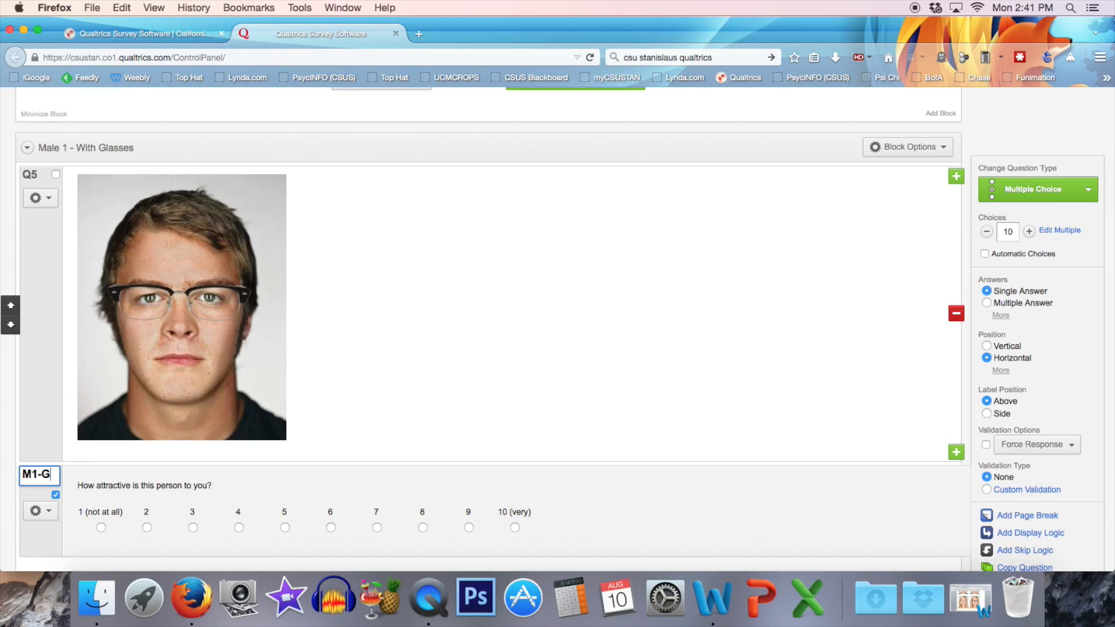
{"action": "left_click", "coordinate": [328, 471]}
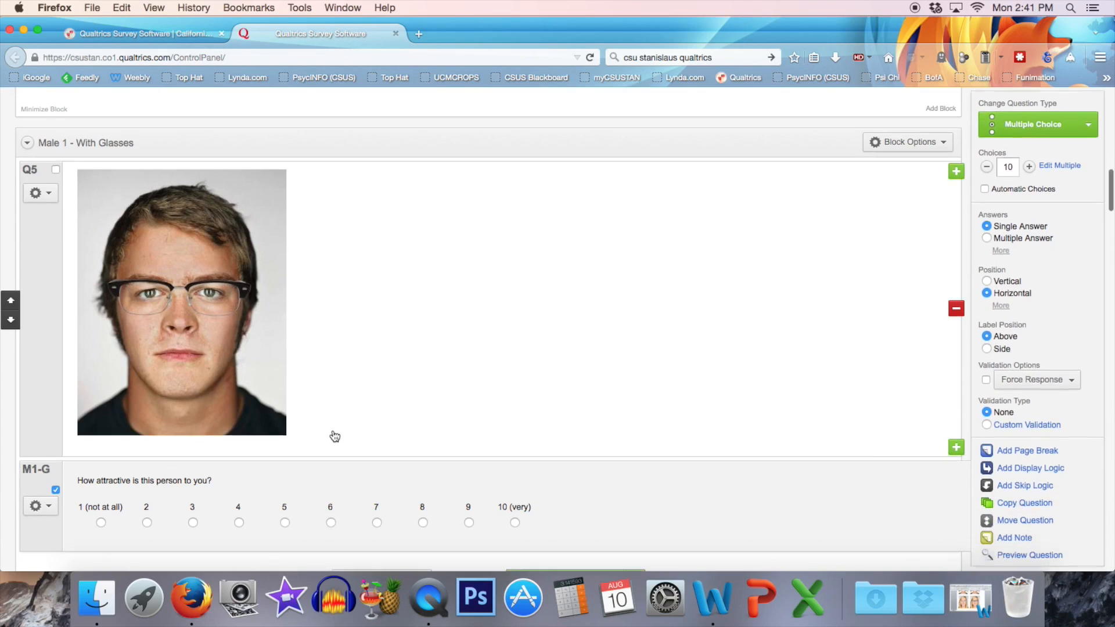
Rename the label of the attractiveness question in the "Male 1 - Without Glasses" block to M1_NG, using an underscore.
{"action": "scroll", "coordinate": [335, 436], "scroll_direction": "down", "scroll_amount": 15}
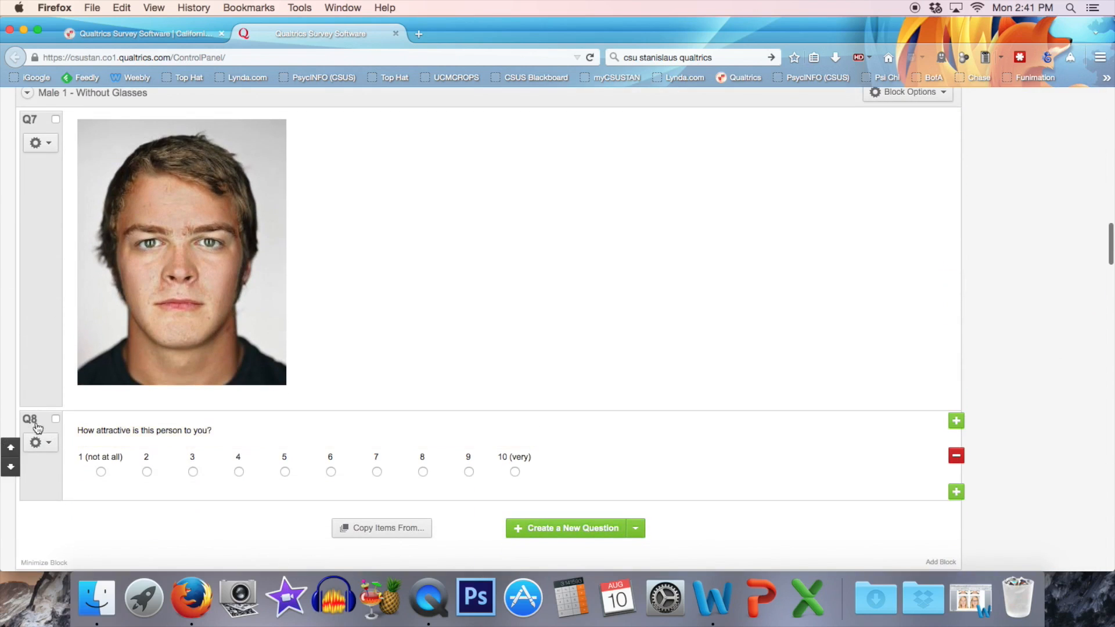
{"action": "left_click", "coordinate": [34, 421]}
{"action": "type", "text": "M2"}
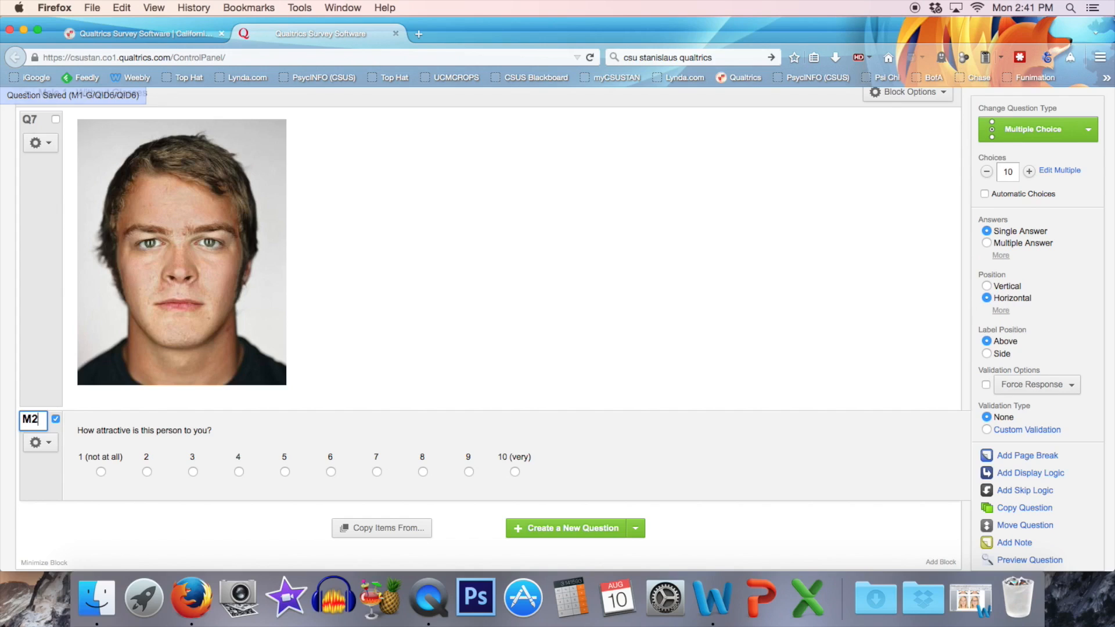
{"action": "key", "text": "BackSpace"}
{"action": "type", "text": "1-NG"}
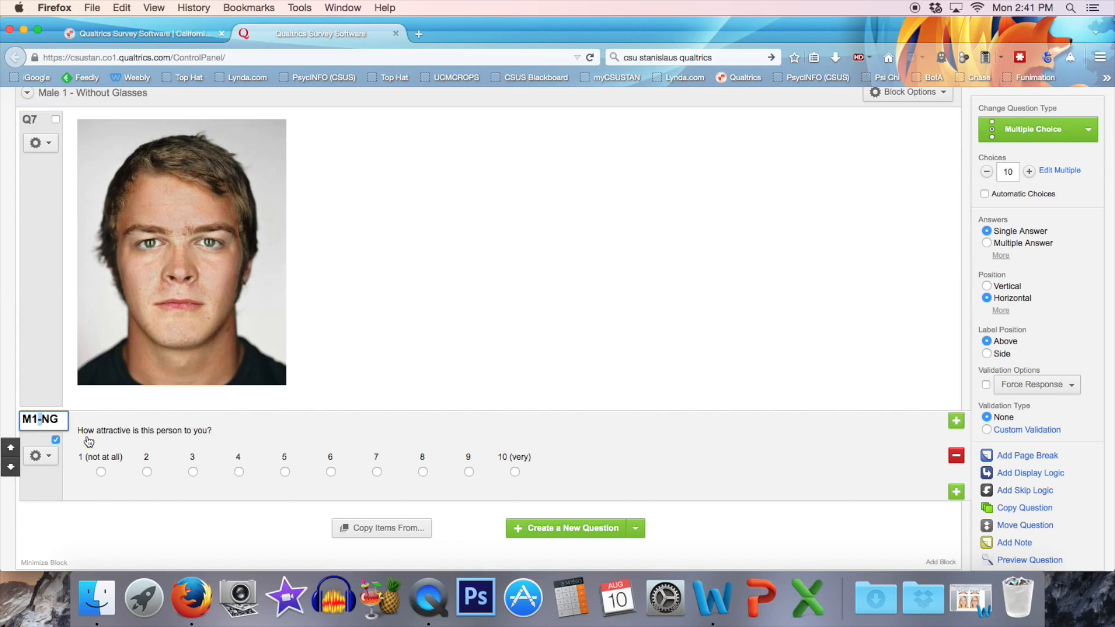
{"action": "type", "text": "_"}
Replace the hyphen in the "Male 1 - With Glasses" attractiveness question's label with an underscore, making it M1_G.
{"action": "scroll", "coordinate": [95, 412], "scroll_direction": "up", "scroll_amount": 7}
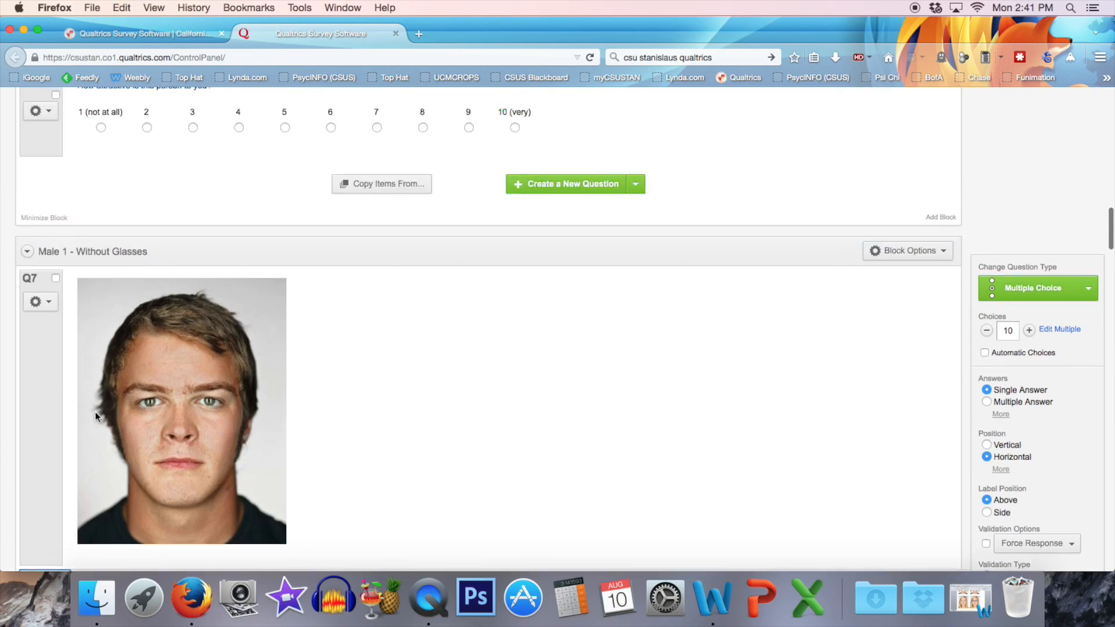
{"action": "left_click", "coordinate": [43, 329]}
{"action": "left_click", "coordinate": [42, 328]}
{"action": "left_click_drag", "start_coordinate": [43, 328], "coordinate": [40, 328]}
{"action": "type", "text": "_G"}
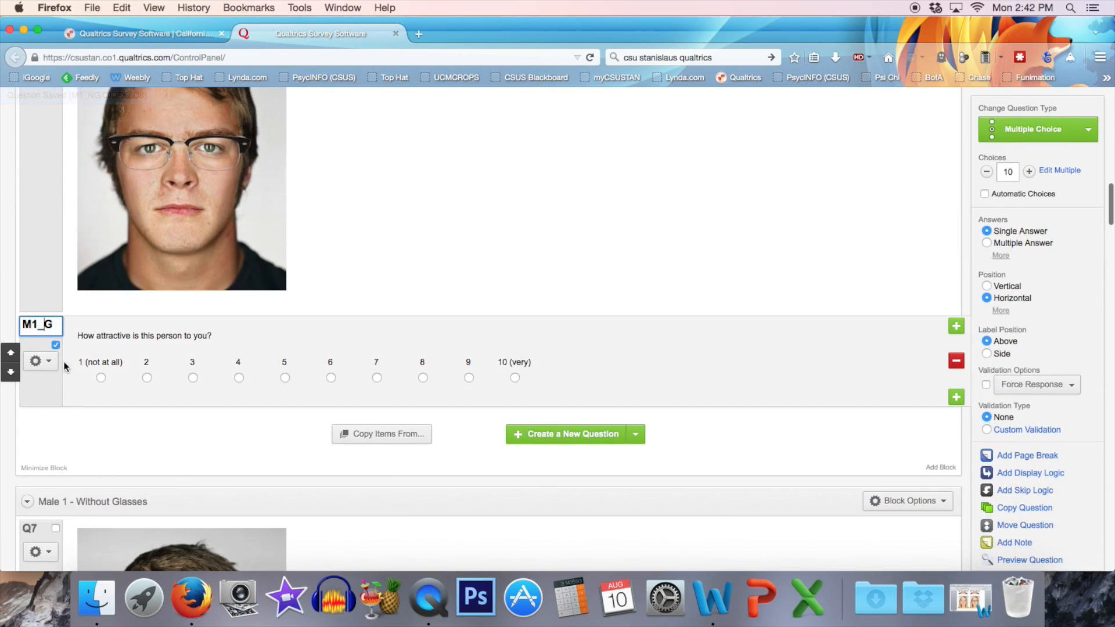
{"action": "left_click", "coordinate": [93, 420]}
Rename the label of the attractiveness question for the second male with glasses to M2_G.
{"action": "scroll", "coordinate": [106, 384], "scroll_direction": "down", "scroll_amount": 1}
{"action": "scroll", "coordinate": [107, 385], "scroll_direction": "down", "scroll_amount": 15}
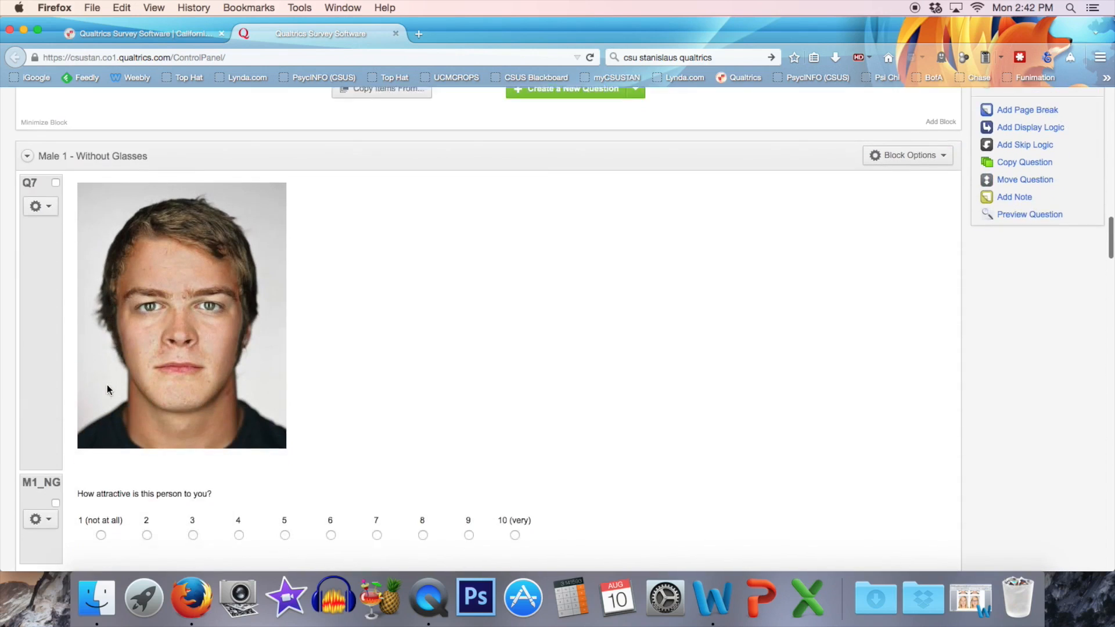
{"action": "left_click", "coordinate": [32, 402]}
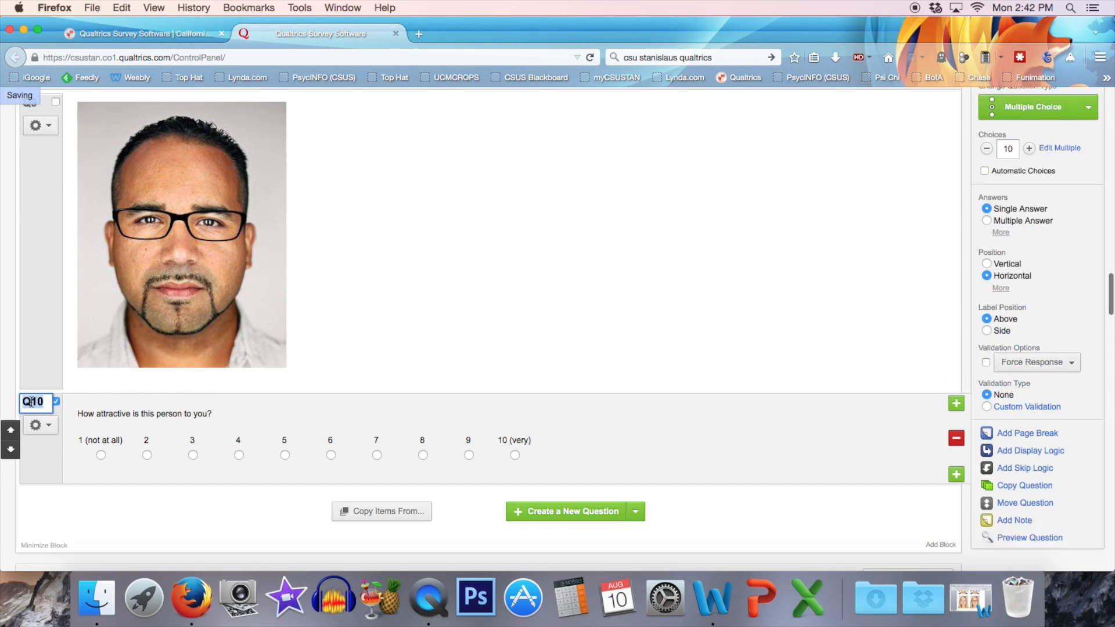
{"action": "type", "text": "M2_G"}
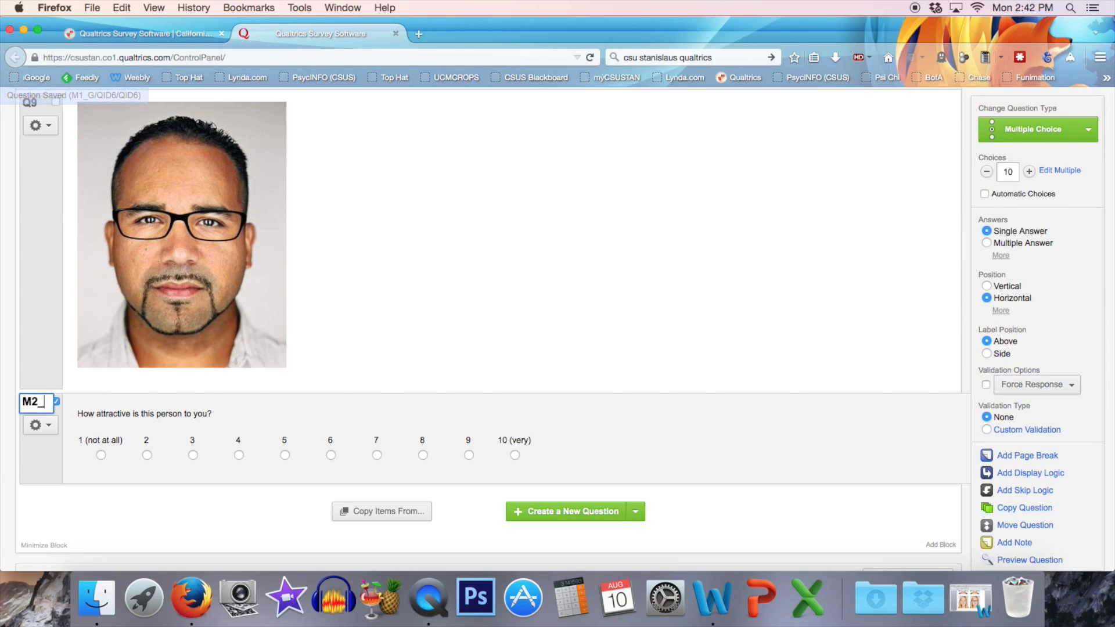
{"action": "left_click", "coordinate": [127, 427]}
Rename the label of the attractiveness question in the "Male 2 - Without Glasses" block to M2_NG.
{"action": "scroll", "coordinate": [128, 428], "scroll_direction": "down", "scroll_amount": 6}
{"action": "scroll", "coordinate": [128, 428], "scroll_direction": "down", "scroll_amount": 3}
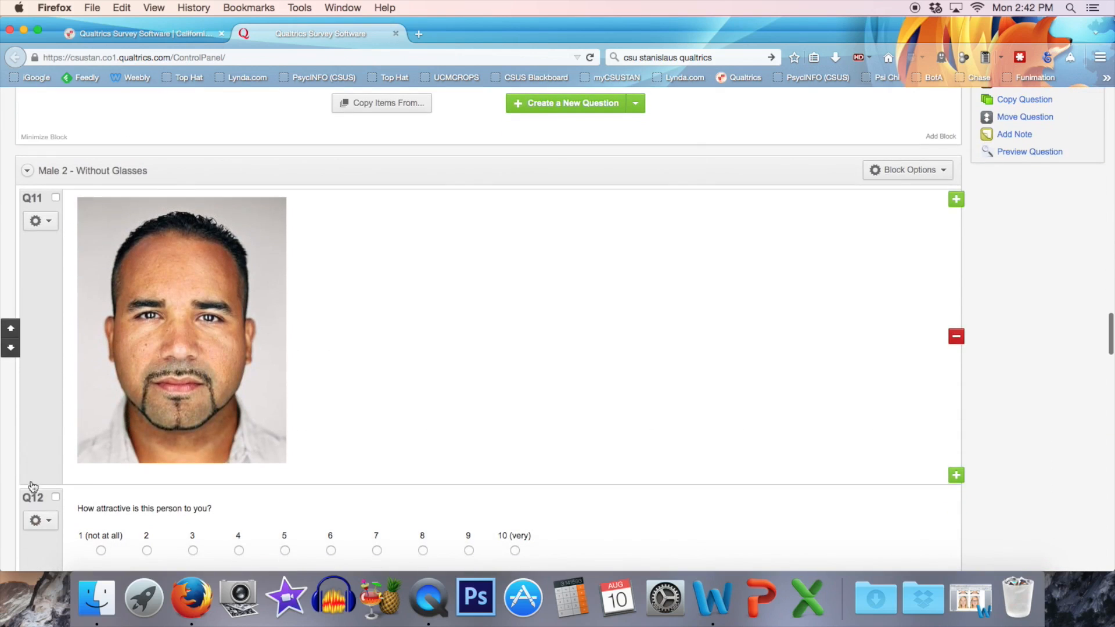
{"action": "left_click", "coordinate": [32, 493]}
{"action": "type", "text": "M"}
{"action": "type", "text": "w"}
{"action": "key", "text": "BackSpace"}
{"action": "type", "text": "2_NG"}
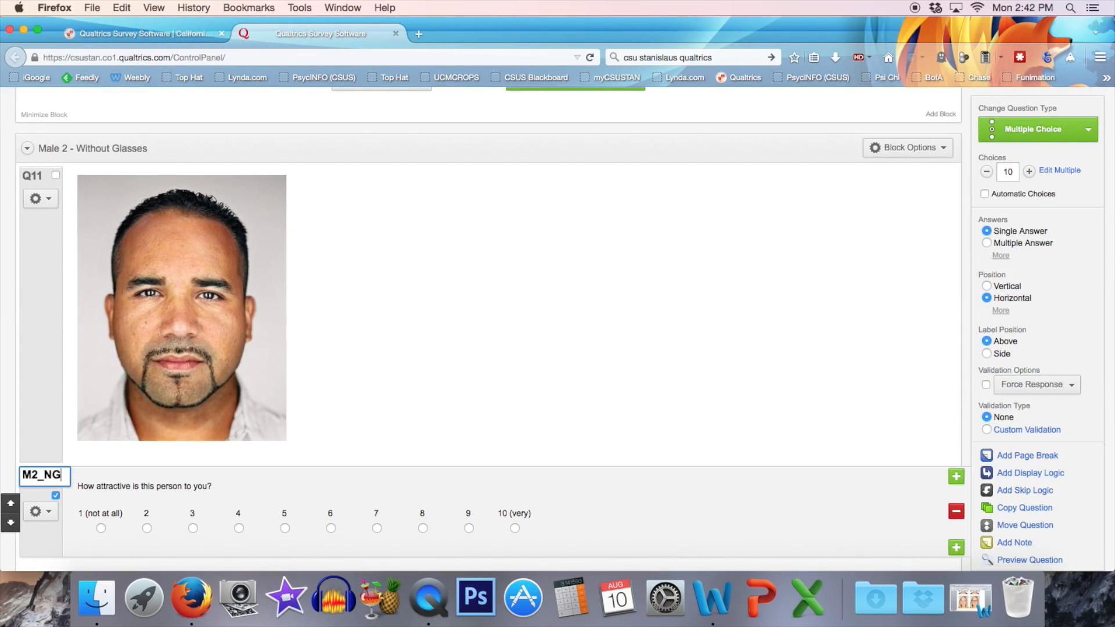
Rename the label of the attractiveness question for the first female with glasses to F1_G.
{"action": "scroll", "coordinate": [58, 505], "scroll_direction": "down", "scroll_amount": 5}
{"action": "scroll", "coordinate": [64, 471], "scroll_direction": "down", "scroll_amount": 5}
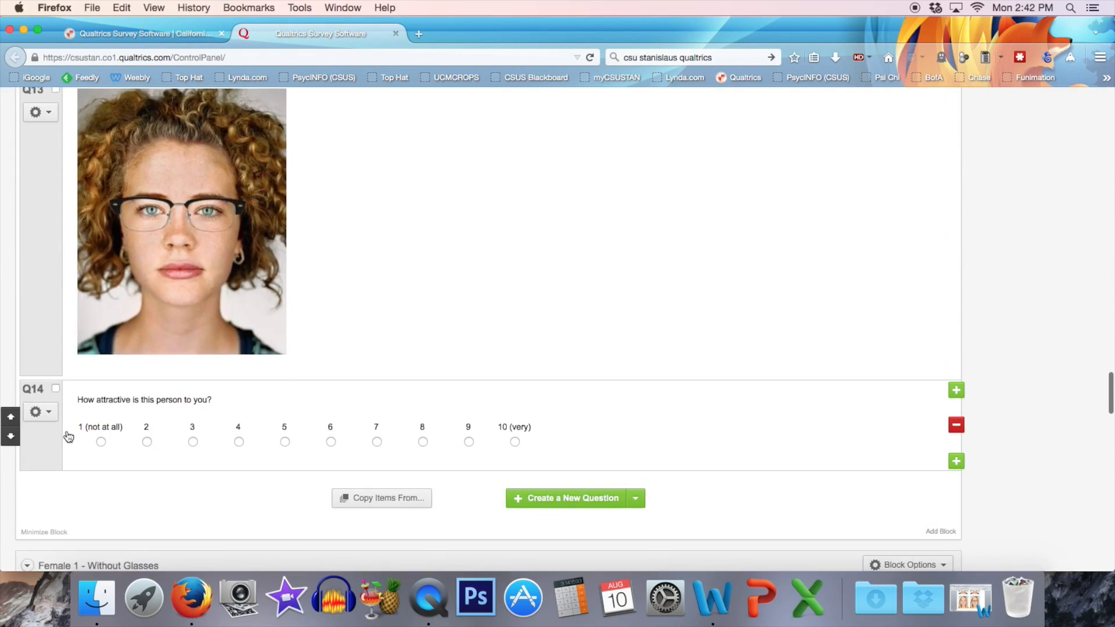
{"action": "left_click", "coordinate": [37, 393]}
{"action": "type", "text": "F1_G"}
Rename the labels of the attractiveness questions to F1_NG for the first female without glasses and F2_NG for the second female without glasses.
{"action": "scroll", "coordinate": [70, 408], "scroll_direction": "down", "scroll_amount": 10}
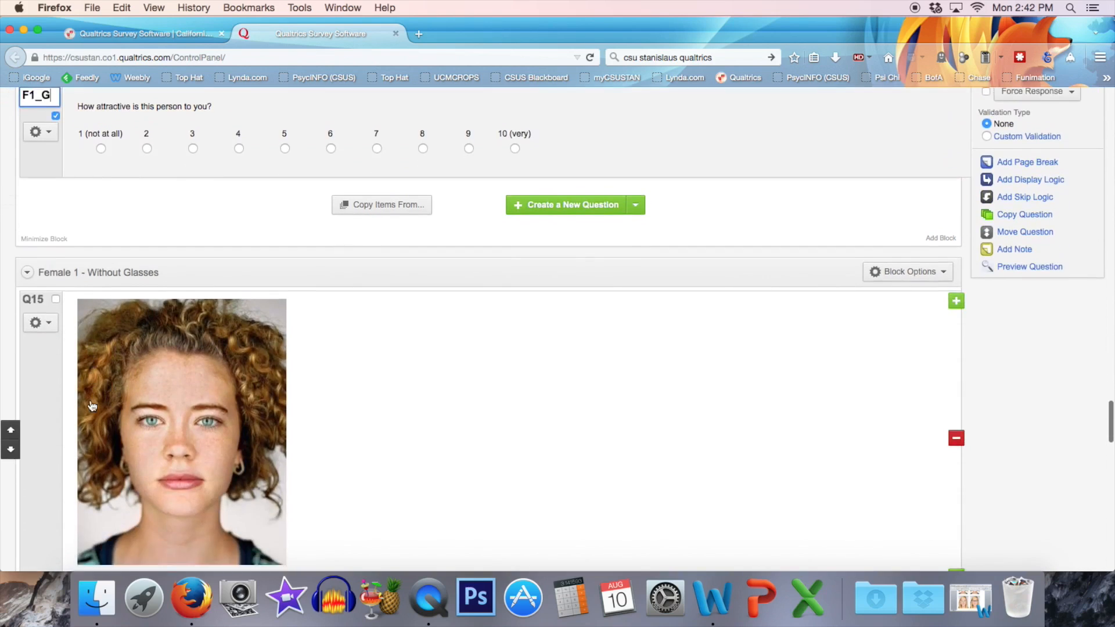
{"action": "left_click", "coordinate": [34, 373]}
{"action": "type", "text": "F"}
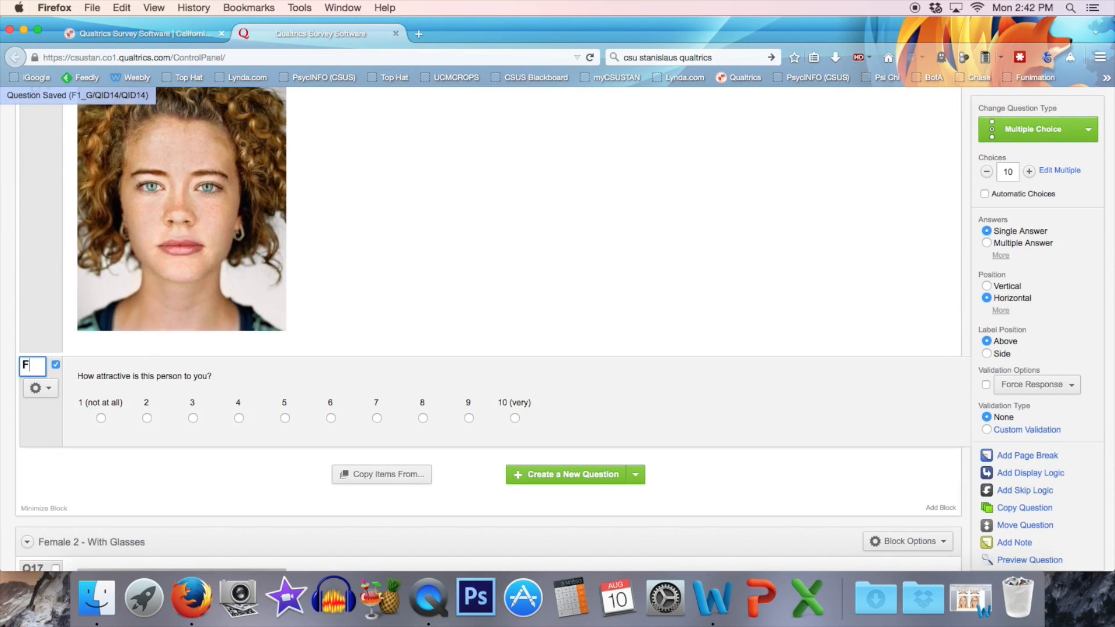
{"action": "type", "text": "1_NG"}
{"action": "key", "text": "Tab"}
{"action": "type", "text": "F2_"}
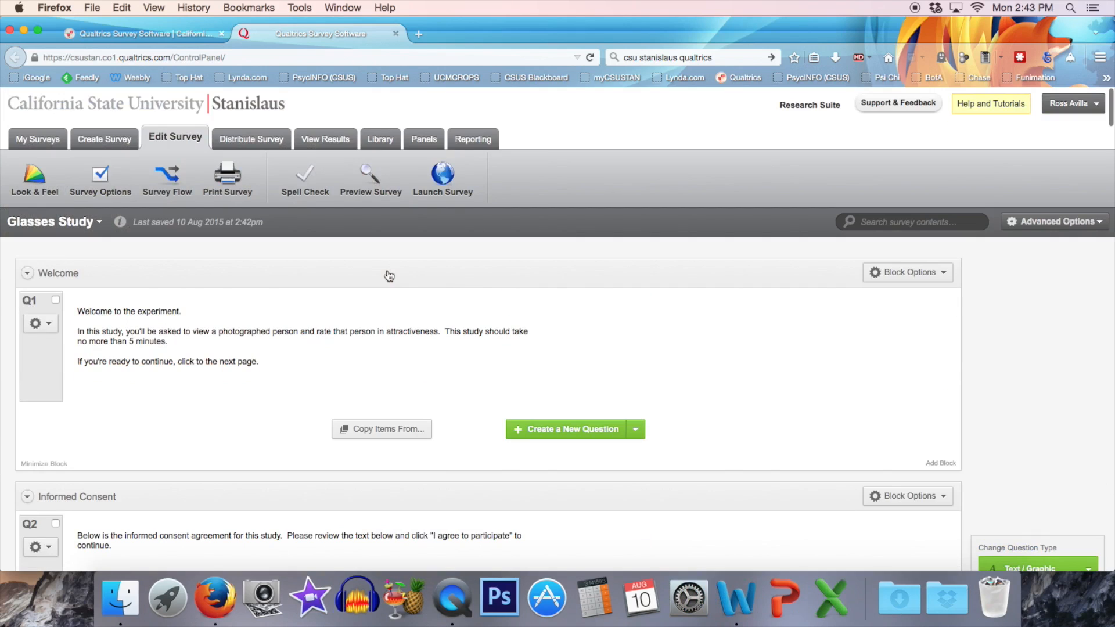
Add a new block at the end of the survey, after the block containing the F2_NG question.
{"action": "scroll", "coordinate": [421, 368], "scroll_direction": "down", "scroll_amount": 10}
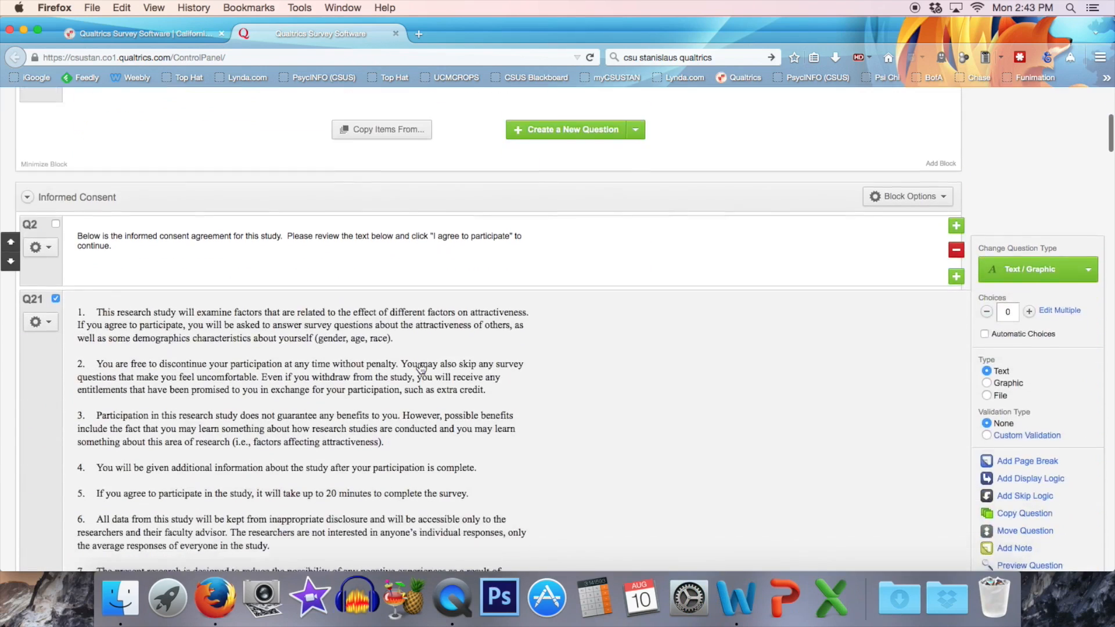
{"action": "scroll", "coordinate": [537, 361], "scroll_direction": "down", "scroll_amount": 15}
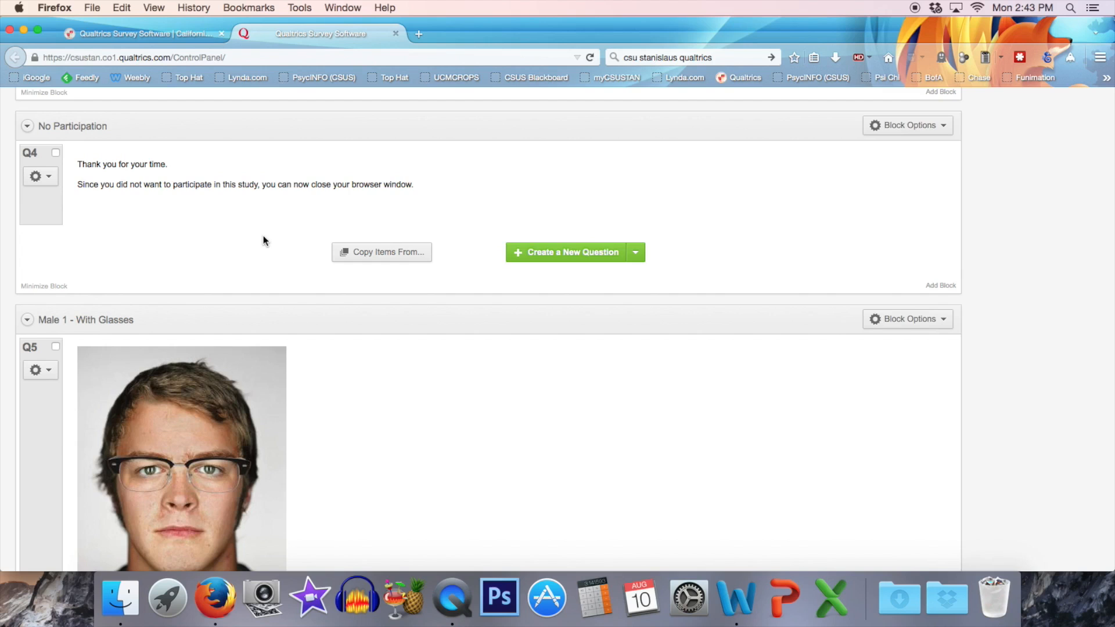
{"action": "scroll", "coordinate": [263, 235], "scroll_direction": "down", "scroll_amount": 1}
{"action": "scroll", "coordinate": [263, 235], "scroll_direction": "down", "scroll_amount": 5}
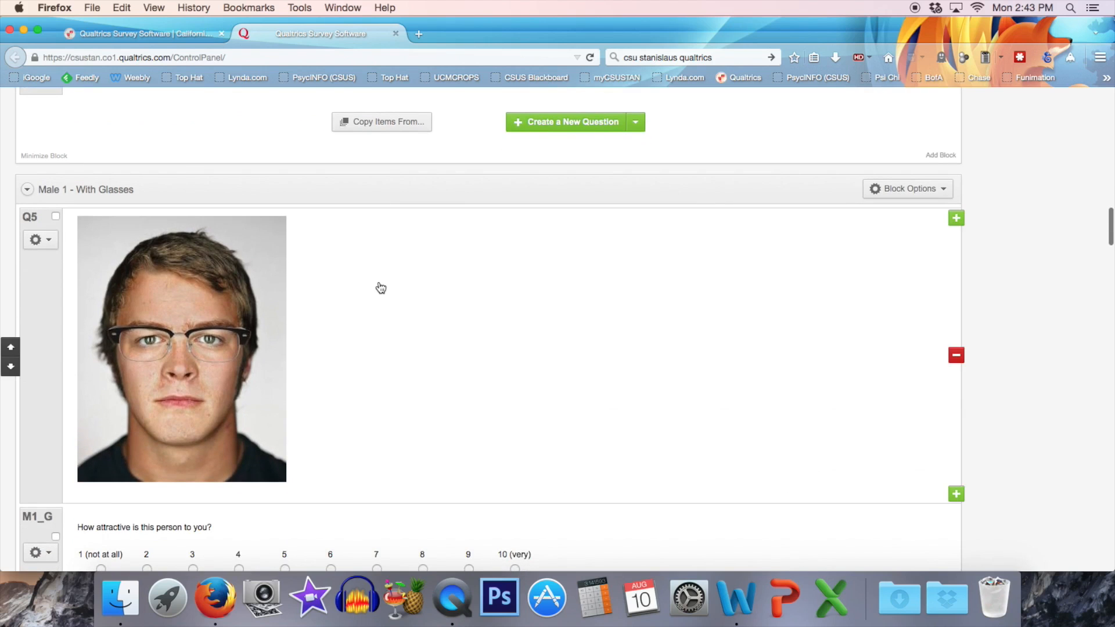
{"action": "scroll", "coordinate": [380, 288], "scroll_direction": "down", "scroll_amount": 20}
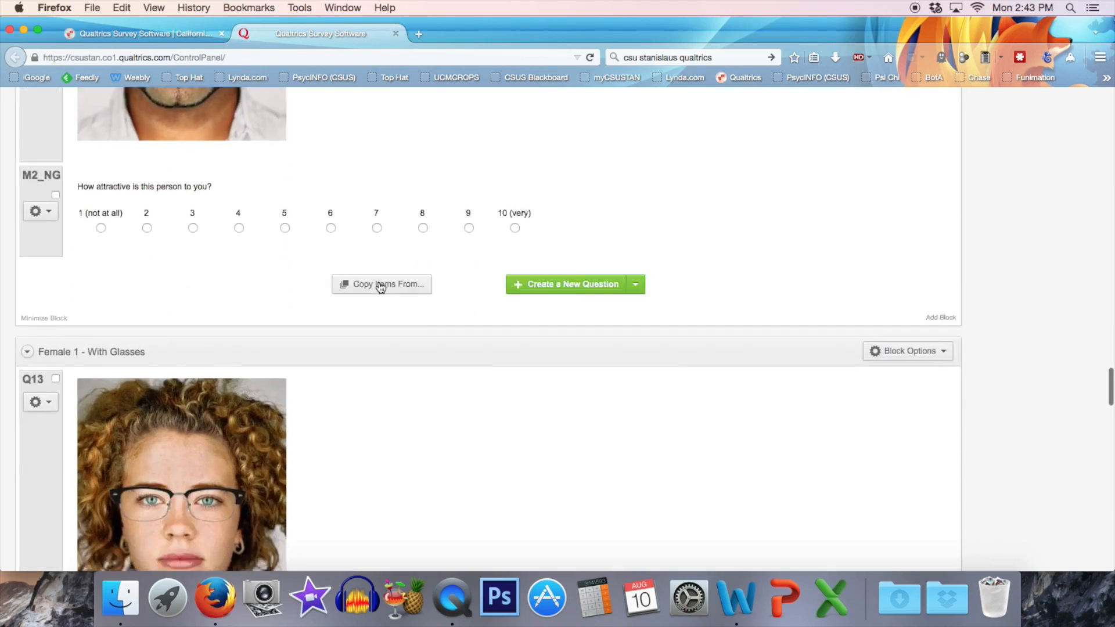
{"action": "scroll", "coordinate": [379, 289], "scroll_direction": "down", "scroll_amount": 15}
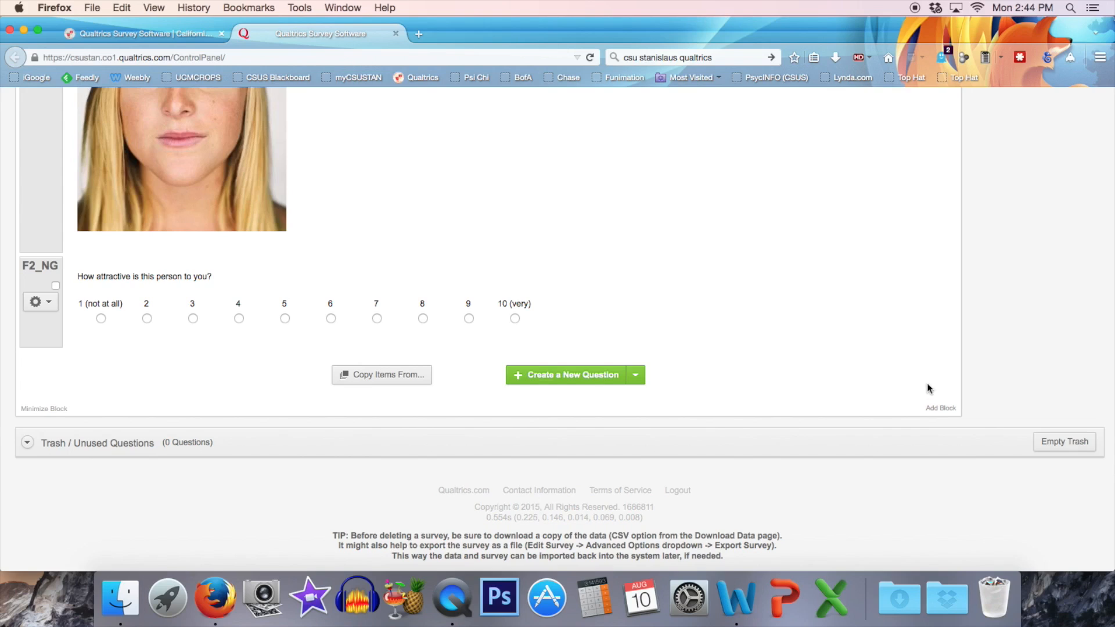
{"action": "left_click", "coordinate": [940, 409]}
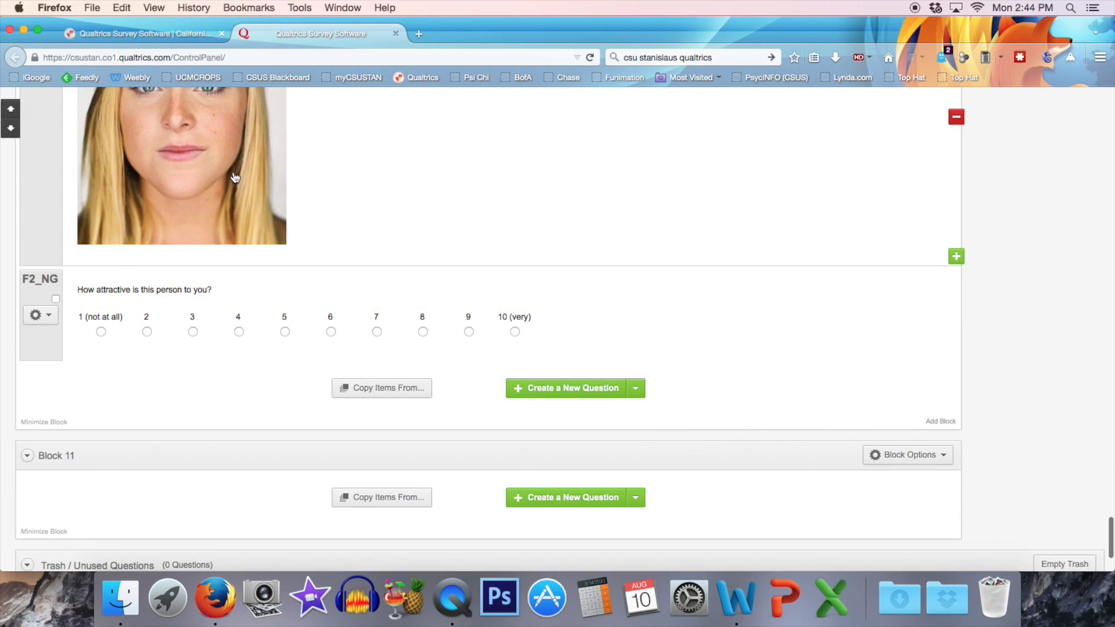
Add a descriptive text item to Block 11 reading "Please answer a few questions about yourself.".
{"action": "scroll", "coordinate": [233, 176], "scroll_direction": "down", "scroll_amount": 4}
{"action": "left_click", "coordinate": [637, 378]}
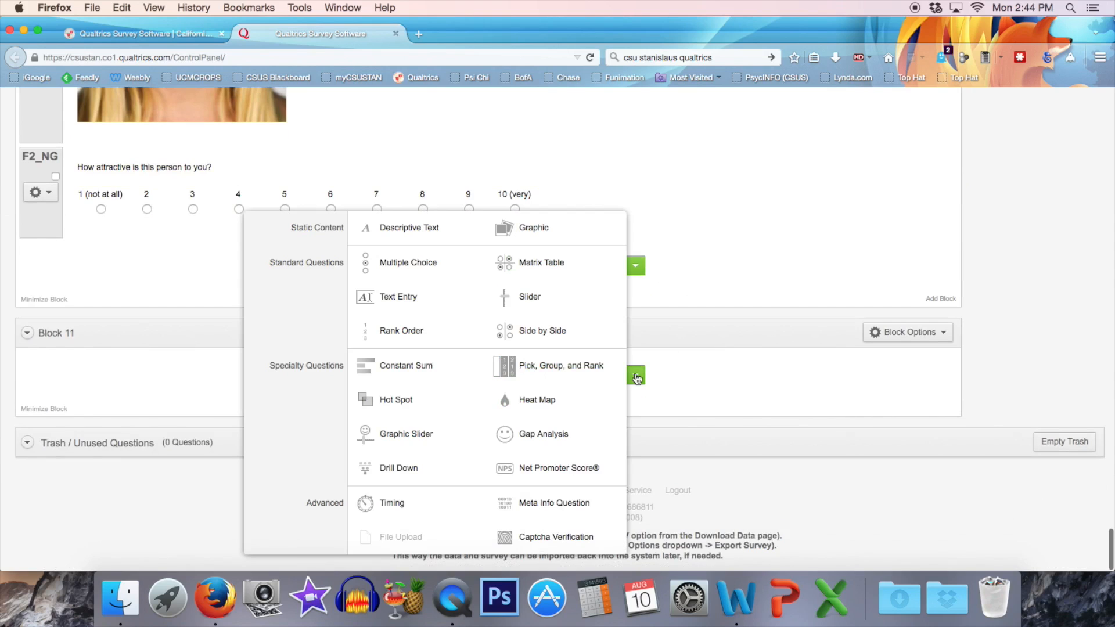
{"action": "left_click", "coordinate": [407, 227]}
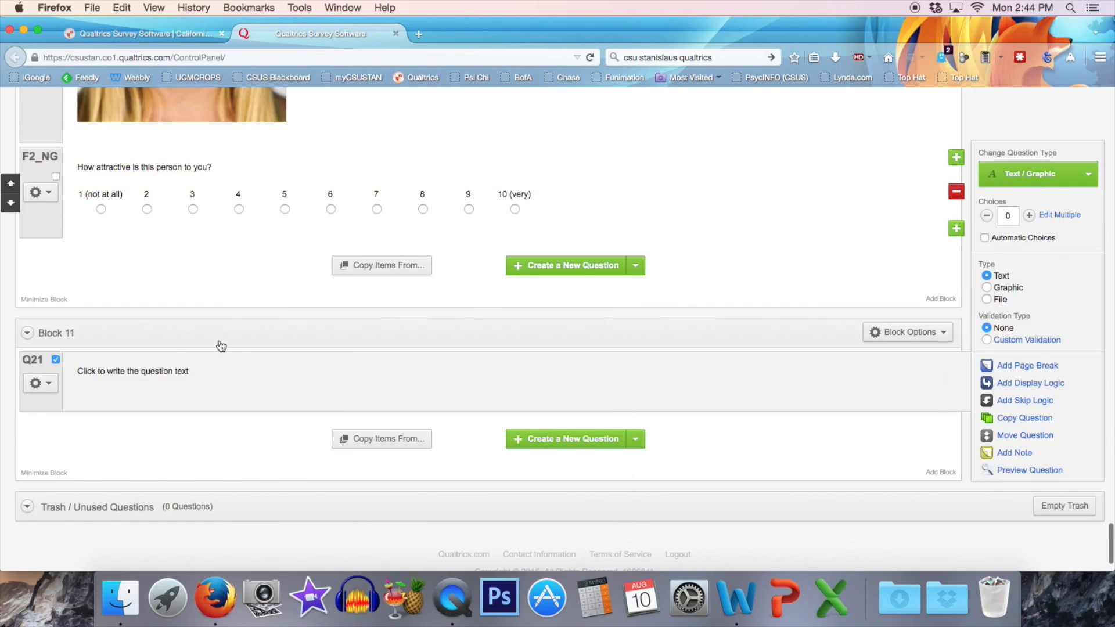
{"action": "left_click", "coordinate": [139, 379]}
{"action": "type", "text": "Please answer a few questions about yourself."}
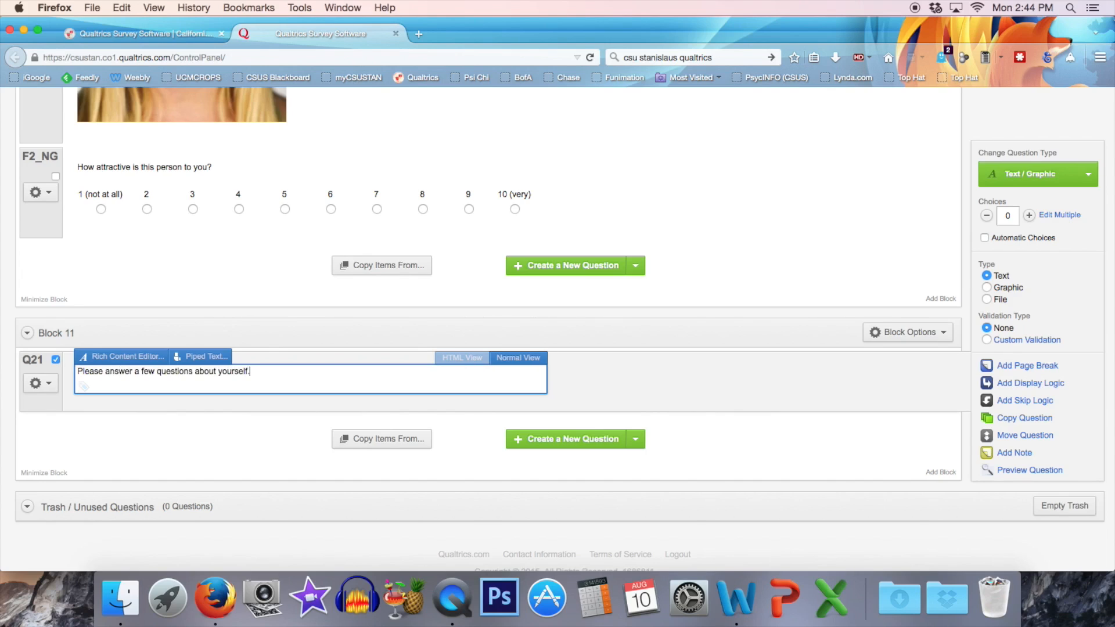
{"action": "left_click", "coordinate": [674, 462]}
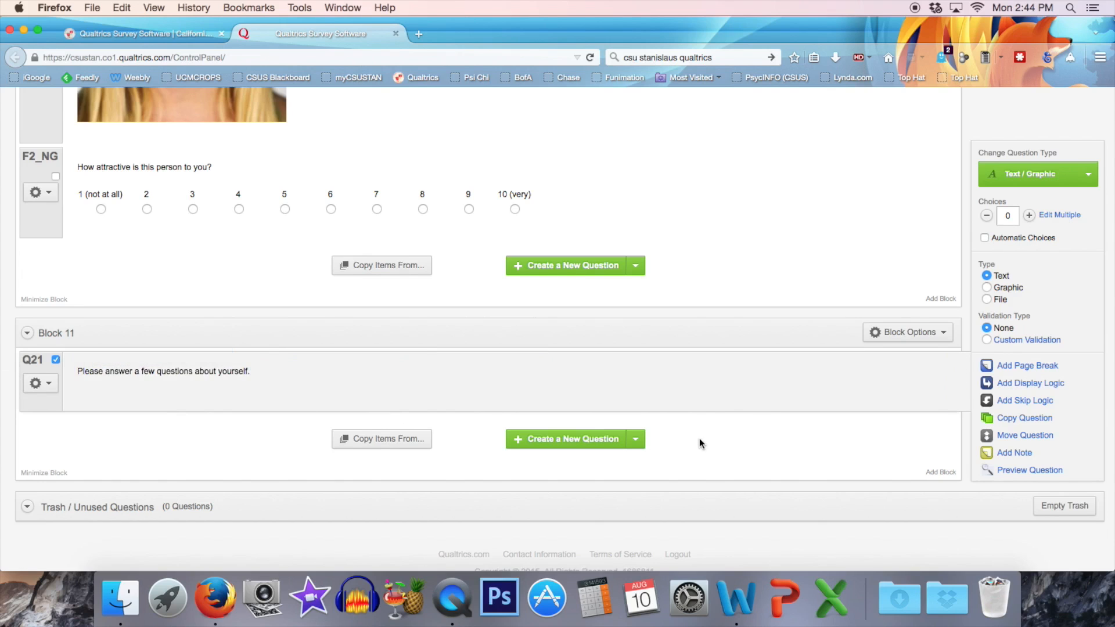
Add a multiple choice question "What is your gender?" to Block 11 with the automatic choices Male - Female.
{"action": "scroll", "coordinate": [701, 443], "scroll_direction": "down", "scroll_amount": 2}
{"action": "left_click", "coordinate": [637, 395]}
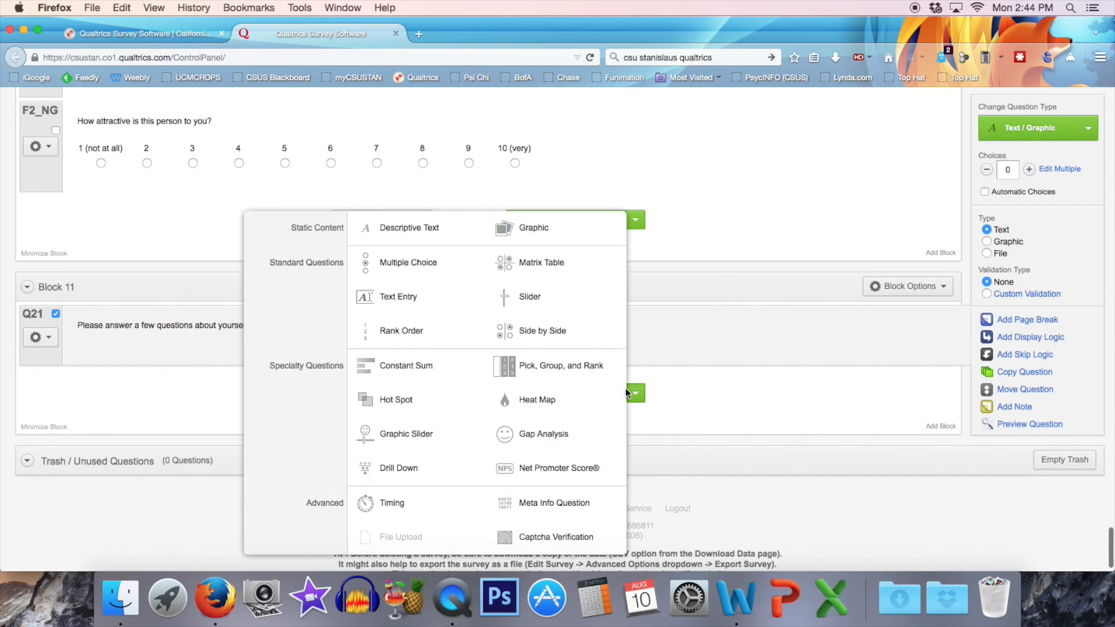
{"action": "left_click", "coordinate": [407, 262]}
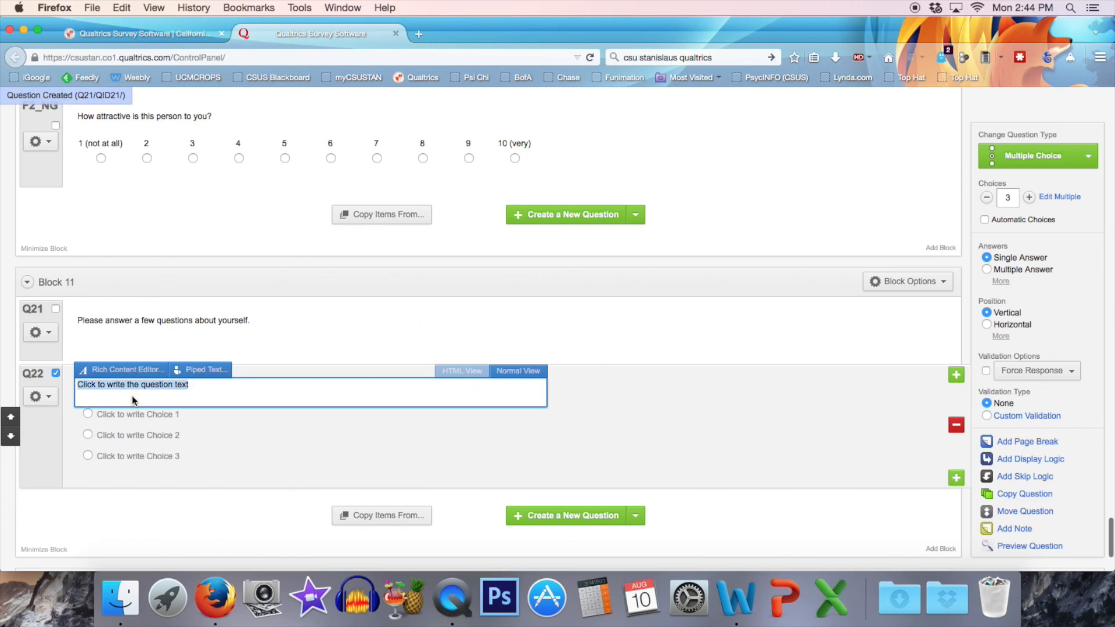
{"action": "type", "text": "What is"}
{"action": "type", "text": "ender?"}
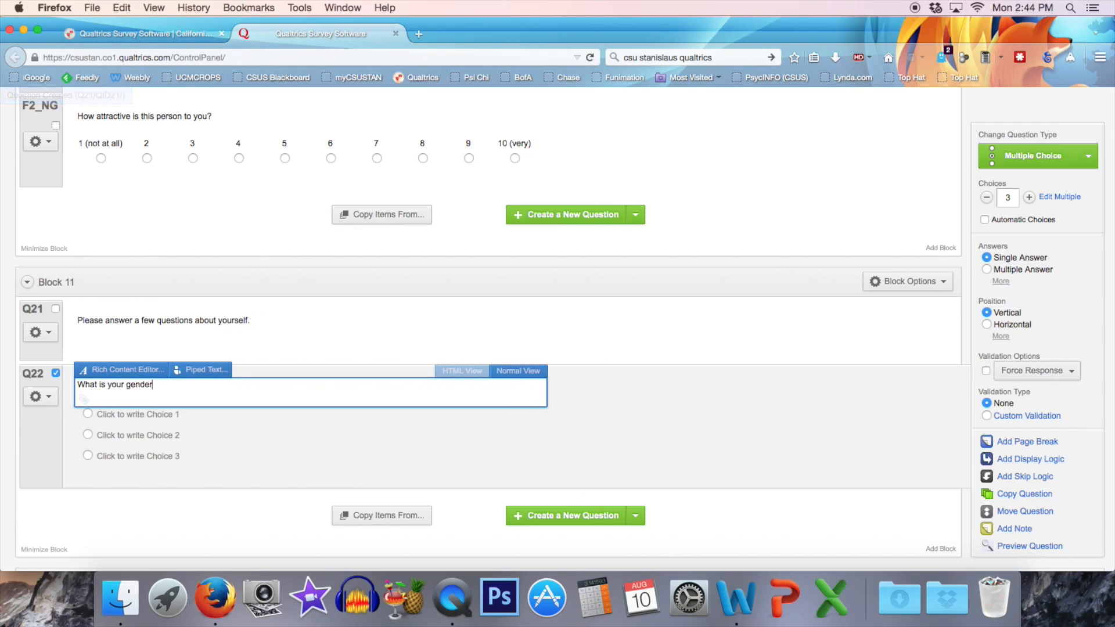
{"action": "left_click", "coordinate": [710, 425]}
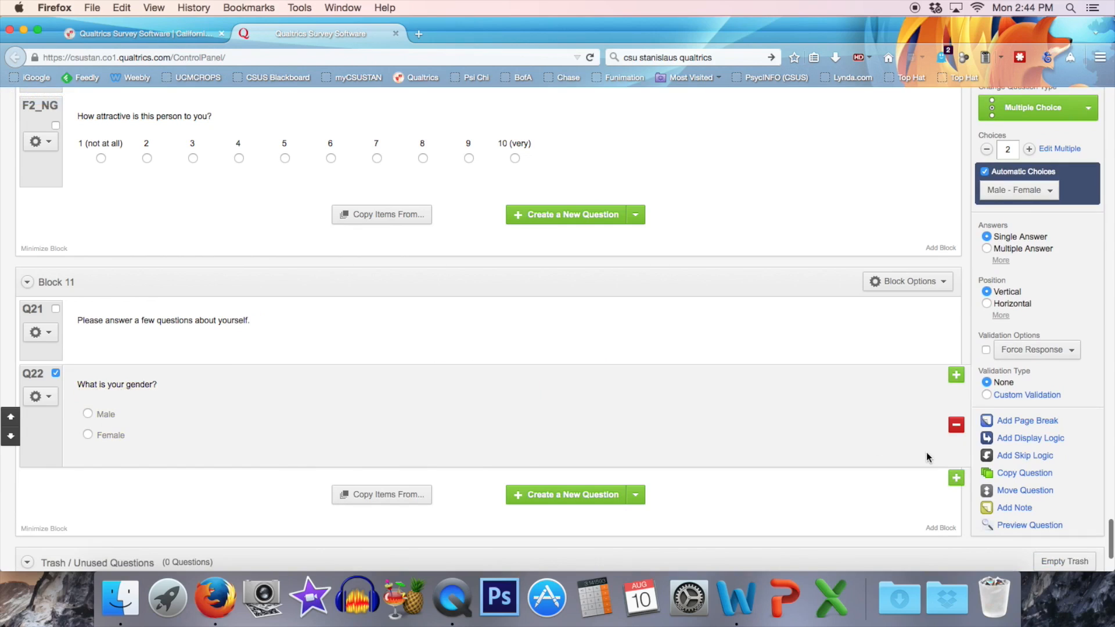
Add a text entry question reading "What is your age?" with "Please input a number." on a second line.
{"action": "left_click", "coordinate": [639, 498]}
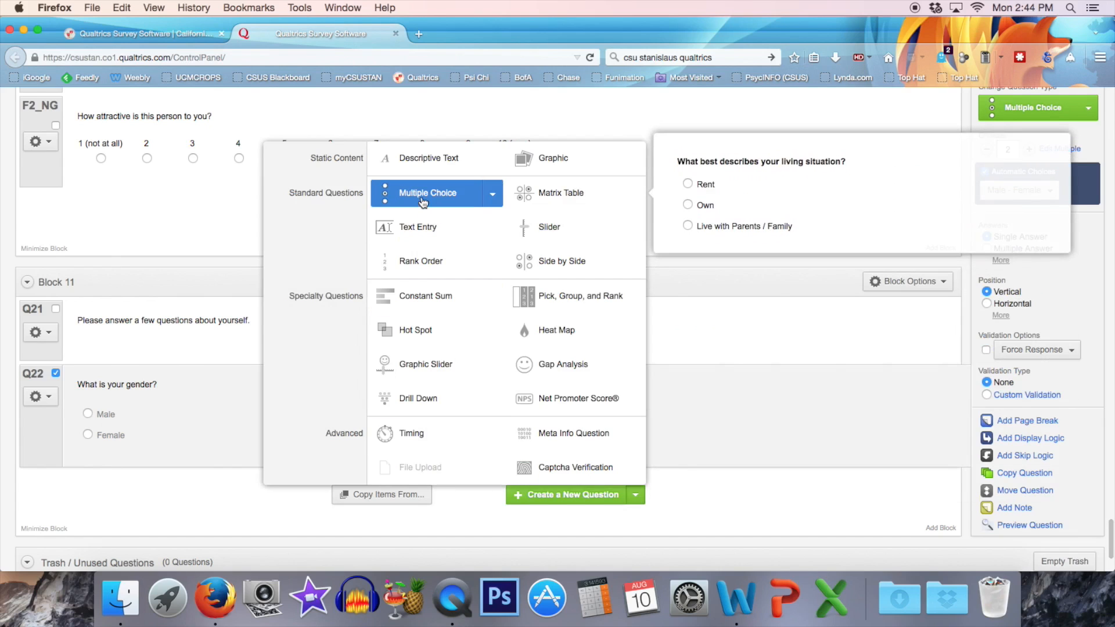
{"action": "left_click", "coordinate": [412, 229]}
{"action": "type", "text": "What is your age"}
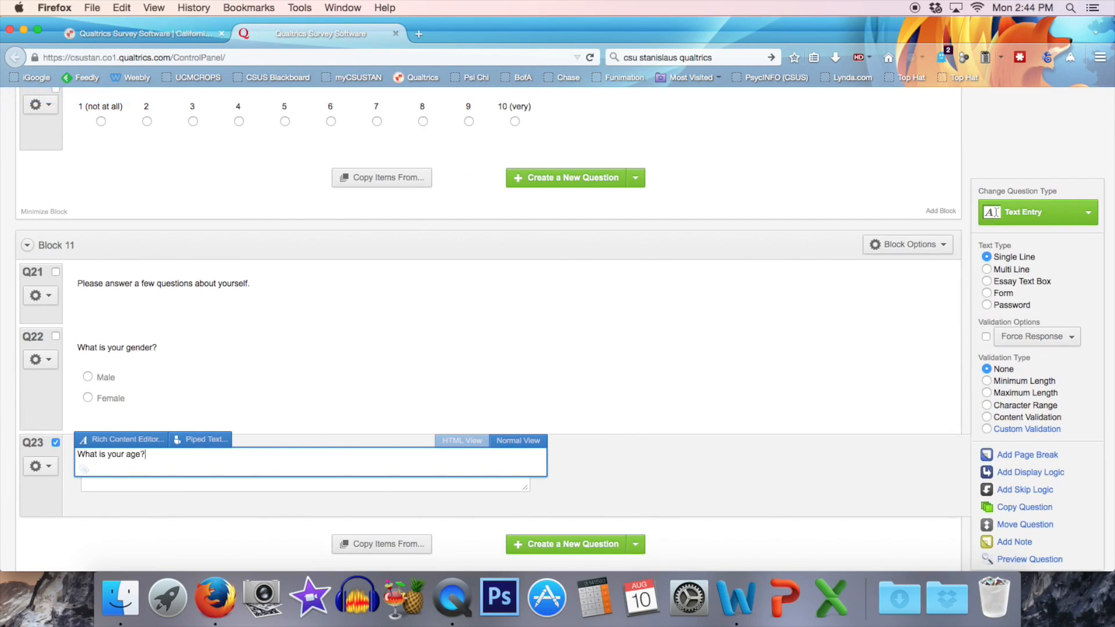
{"action": "type", "text": "?"}
{"action": "key", "text": "Return"}
{"action": "type", "text": "Please input a number."}
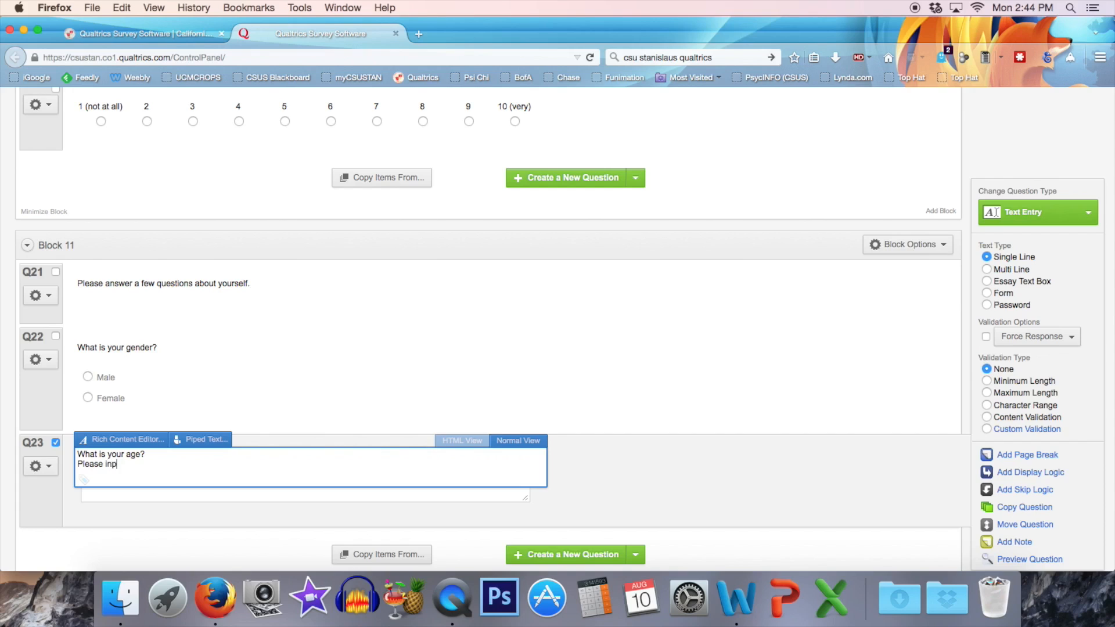
{"action": "left_click", "coordinate": [730, 524]}
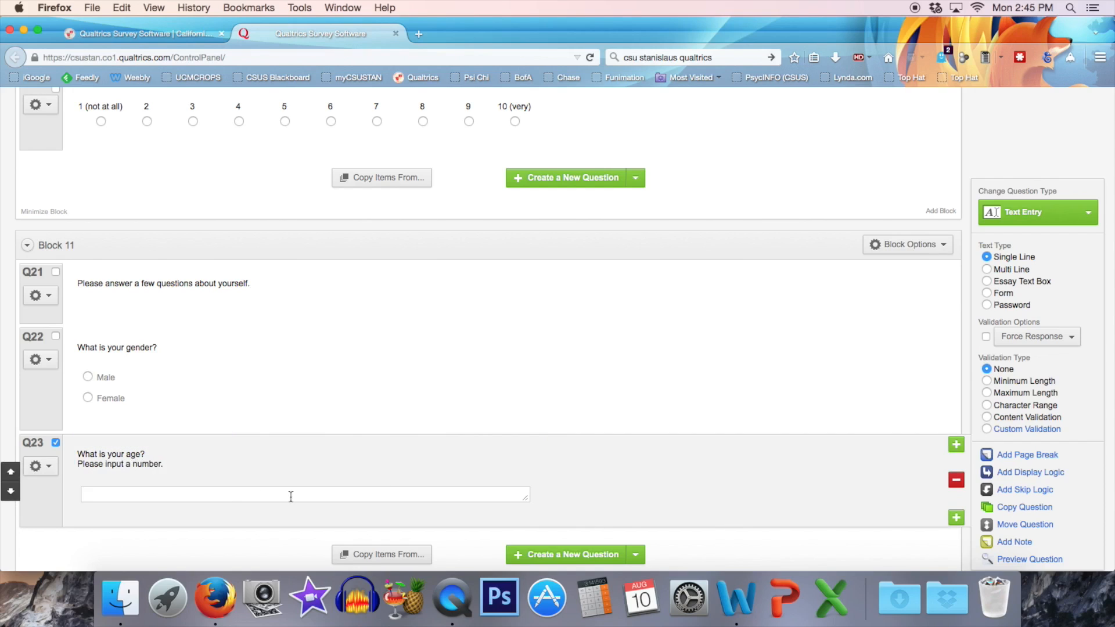
Add a multiple choice question below the age question reading "Which of the following best describes your race or ethnicity?".
{"action": "scroll", "coordinate": [664, 490], "scroll_direction": "down", "scroll_amount": 3}
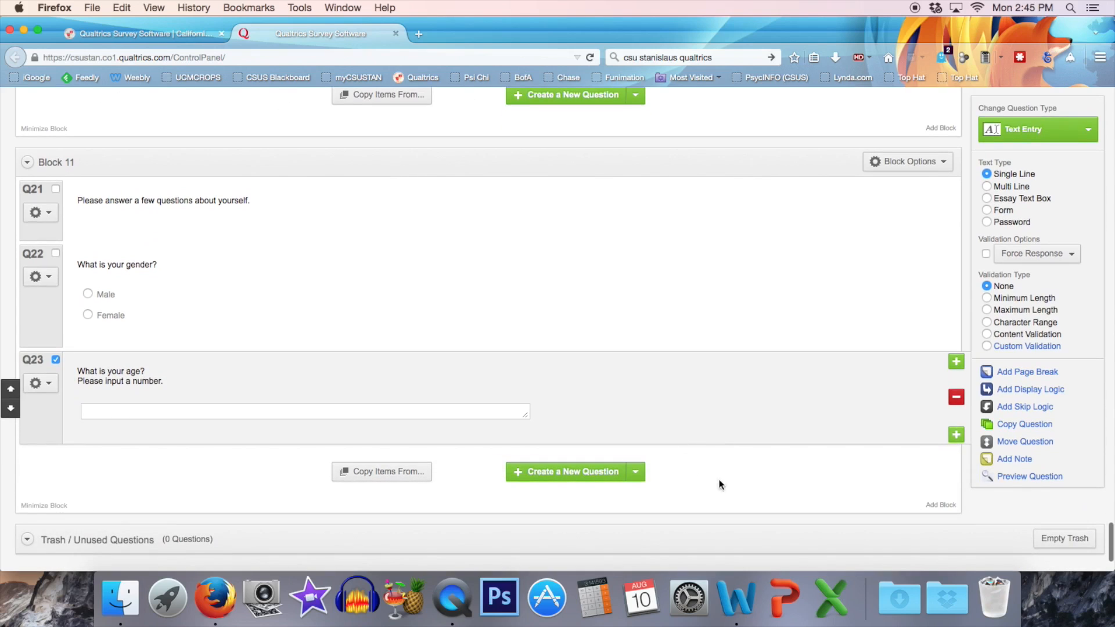
{"action": "left_click", "coordinate": [639, 482]}
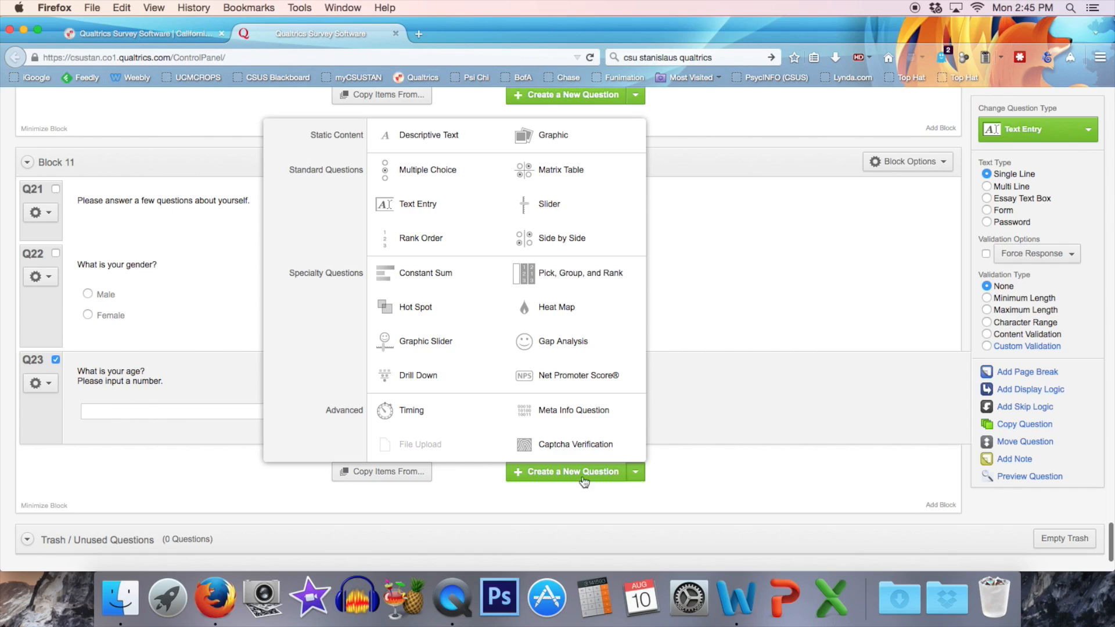
{"action": "left_click", "coordinate": [401, 177]}
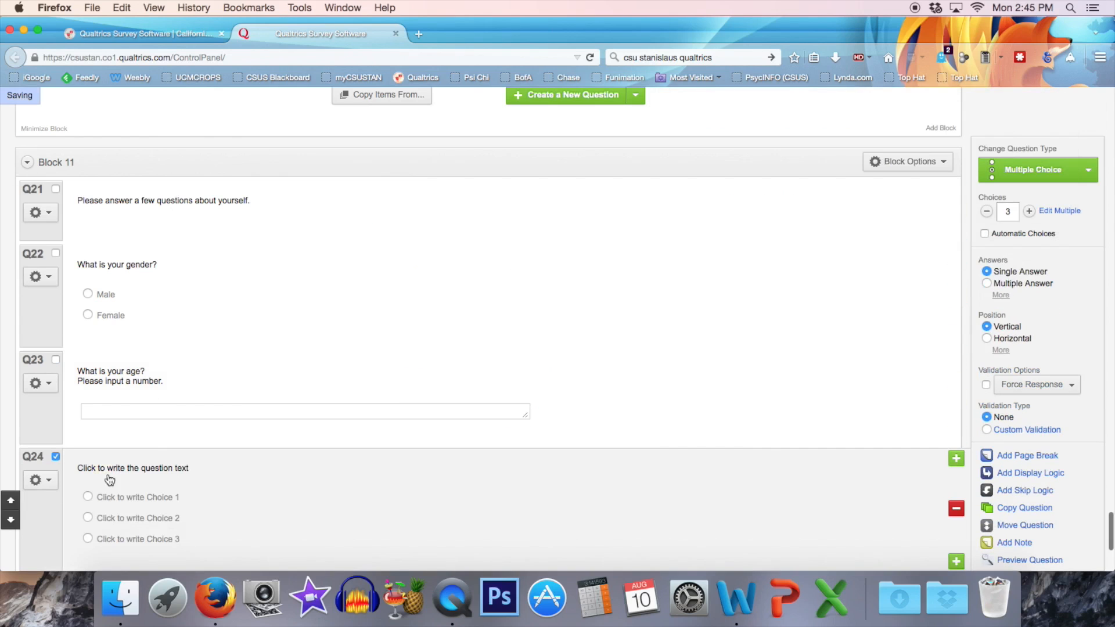
{"action": "left_click", "coordinate": [168, 468]}
{"action": "type", "text": "Wh"}
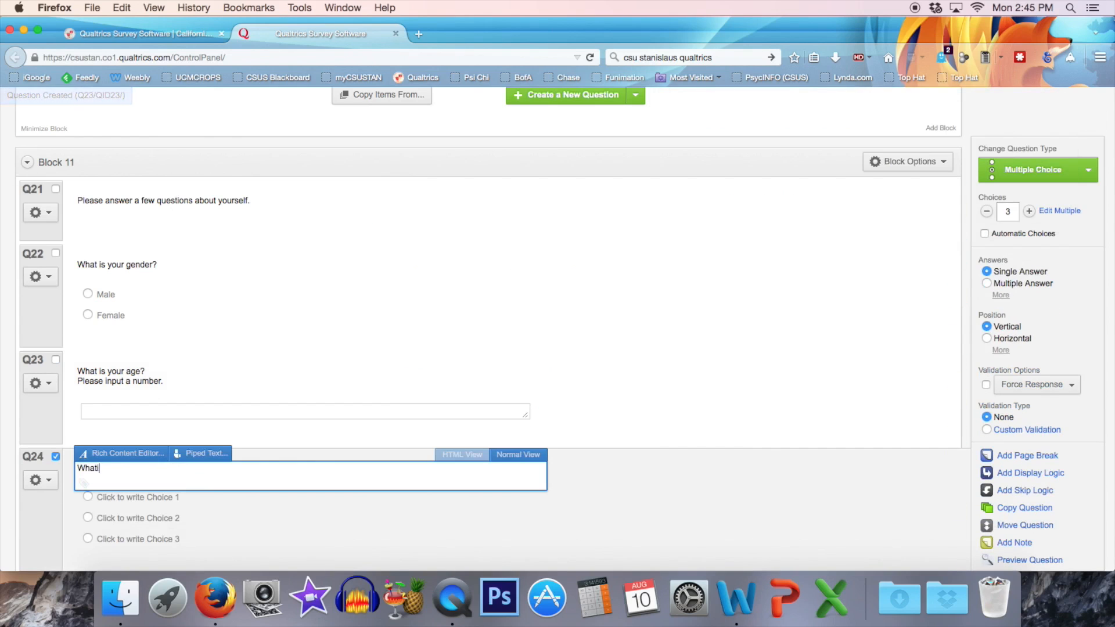
{"action": "type", "text": "ich of the foll"}
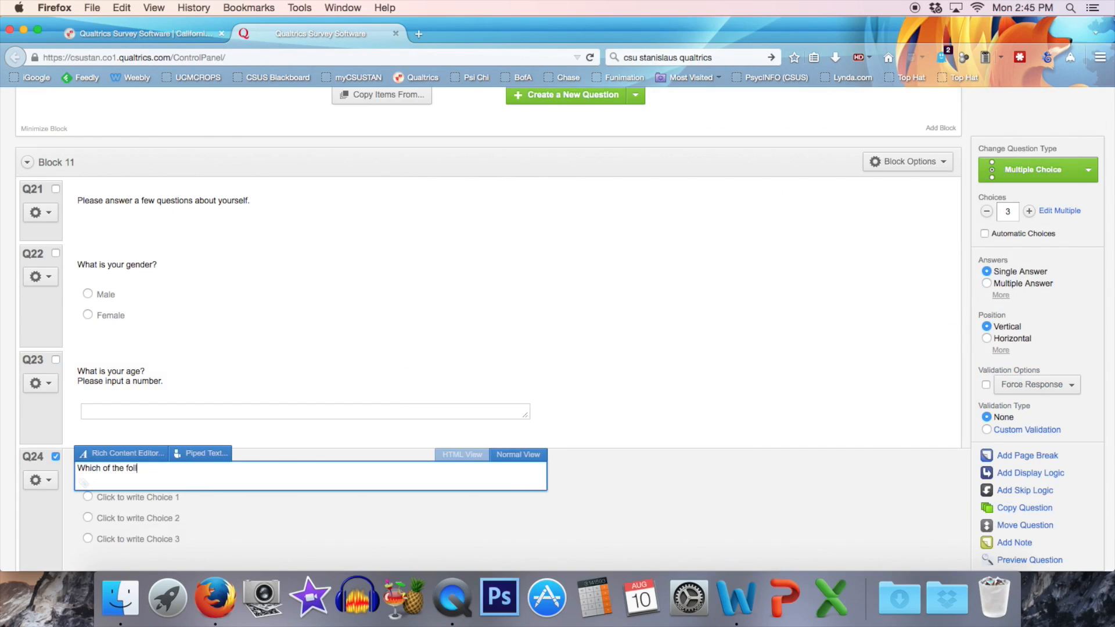
{"action": "type", "text": "owing best describes your race or ethnicity?"}
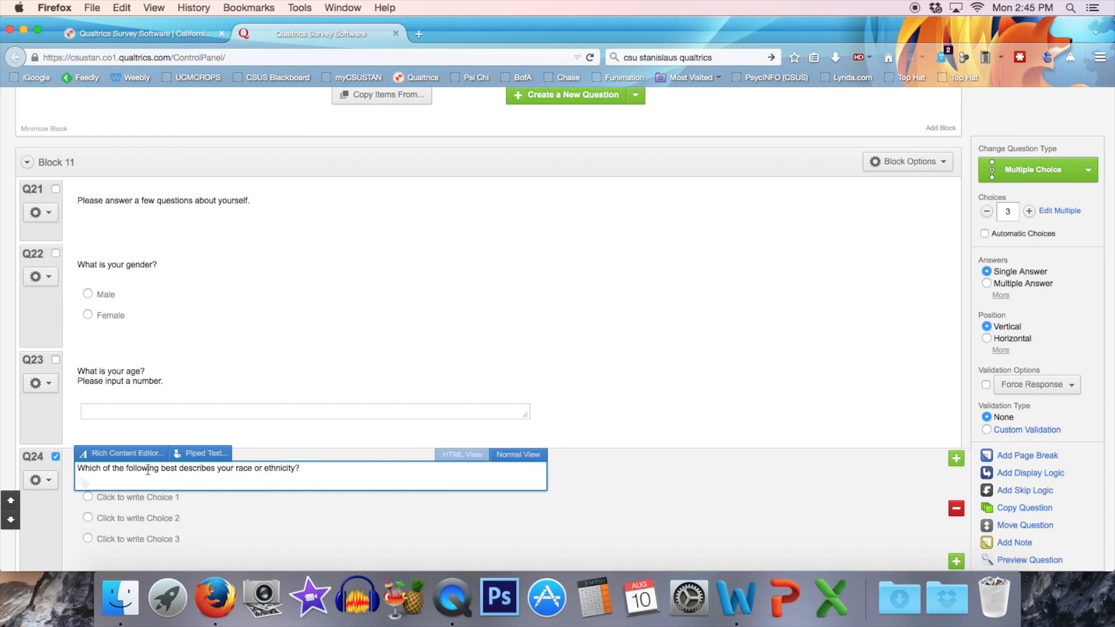
Switch to the example IRB application in Word and find the answer choices for the racial or ethnic identity question.
{"action": "scroll", "coordinate": [372, 485], "scroll_direction": "down", "scroll_amount": 3}
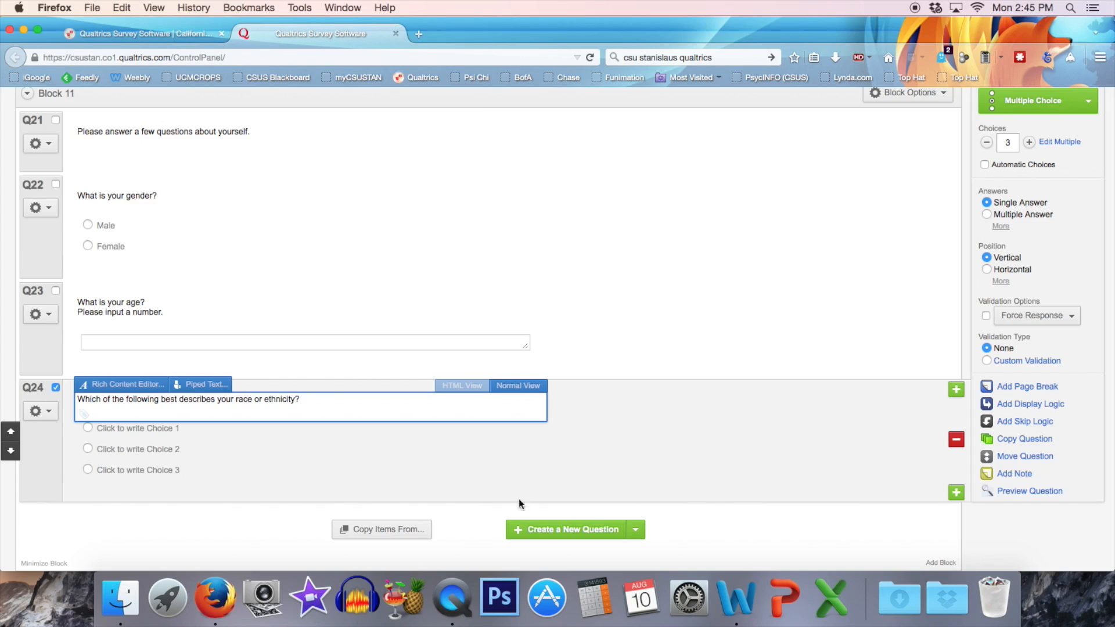
{"action": "left_click", "coordinate": [744, 595]}
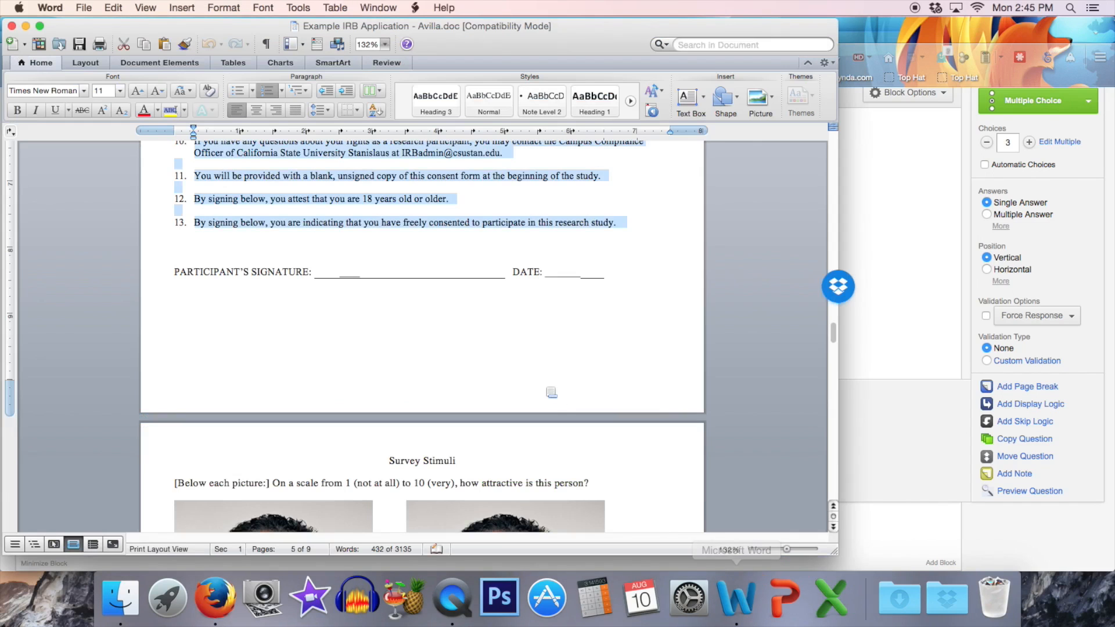
{"action": "scroll", "coordinate": [546, 388], "scroll_direction": "down", "scroll_amount": 15}
{"action": "scroll", "coordinate": [546, 388], "scroll_direction": "down", "scroll_amount": 15}
{"action": "scroll", "coordinate": [545, 388], "scroll_direction": "up", "scroll_amount": 5}
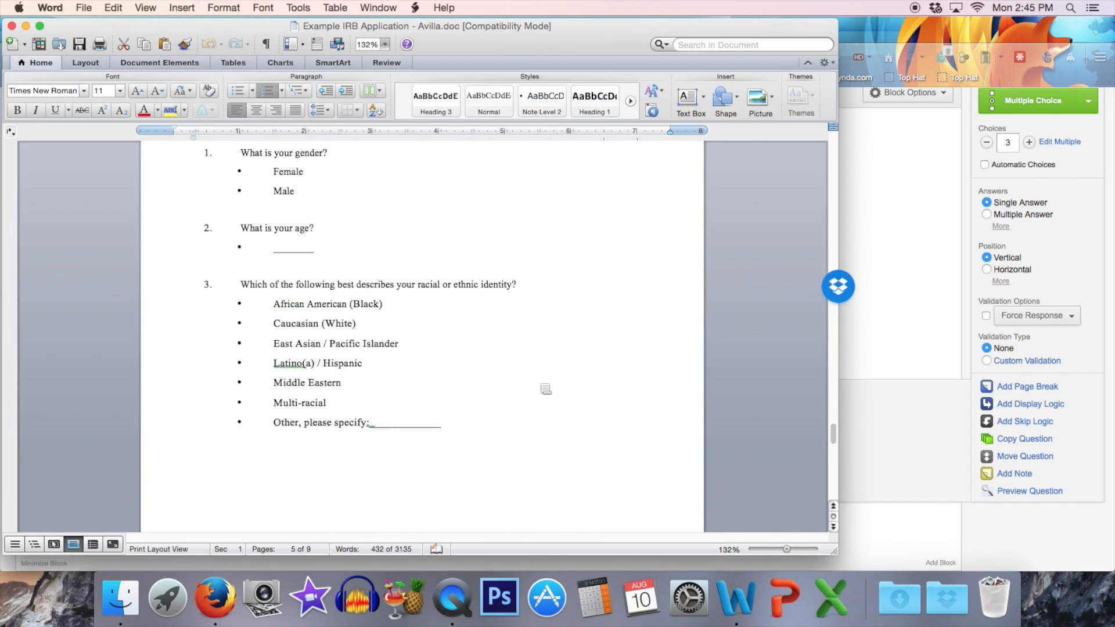
{"action": "scroll", "coordinate": [583, 359], "scroll_direction": "down", "scroll_amount": 2}
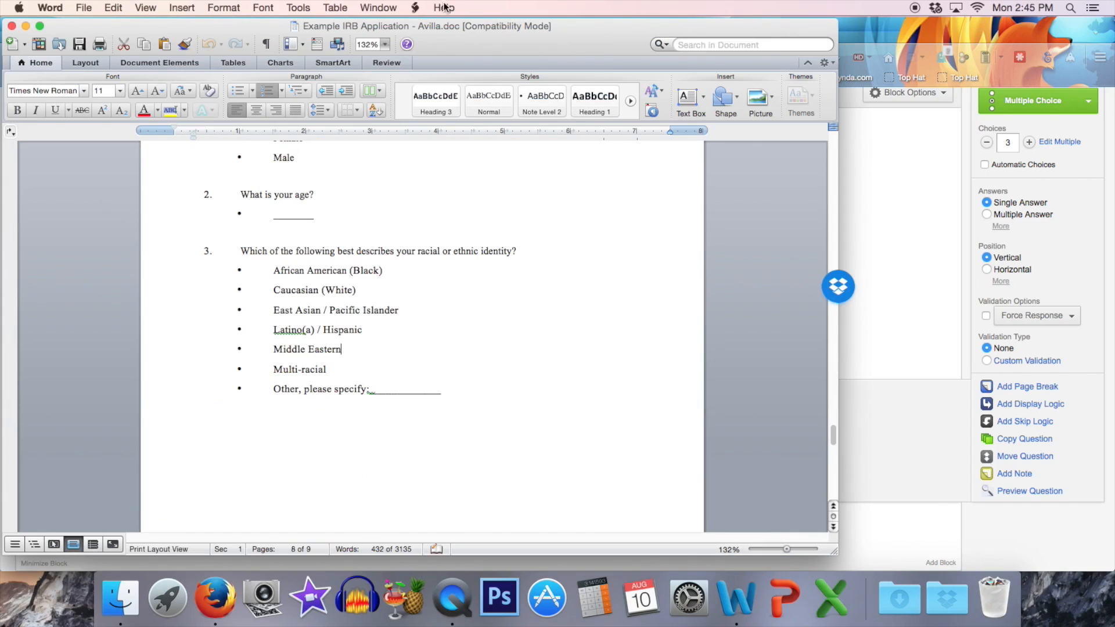
Move the Word window aside and narrow the Firefox window so the answer choices stay visible beside the survey.
{"action": "left_click_drag", "start_coordinate": [411, 30], "coordinate": [1114, 105]}
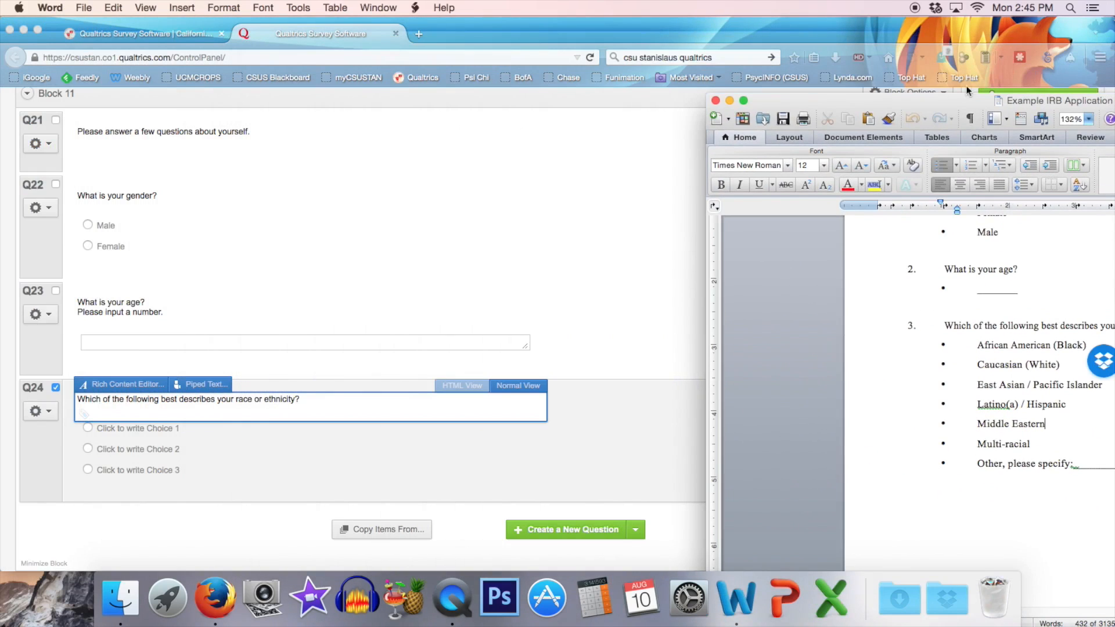
{"action": "left_click", "coordinate": [596, 265]}
{"action": "left_click_drag", "start_coordinate": [1114, 210], "coordinate": [946, 210]}
Replace the placeholder choices of the race or ethnicity question in bulk, starting the list with "African American (Black)" and "Caucasian (White)".
{"action": "left_click", "coordinate": [114, 436]}
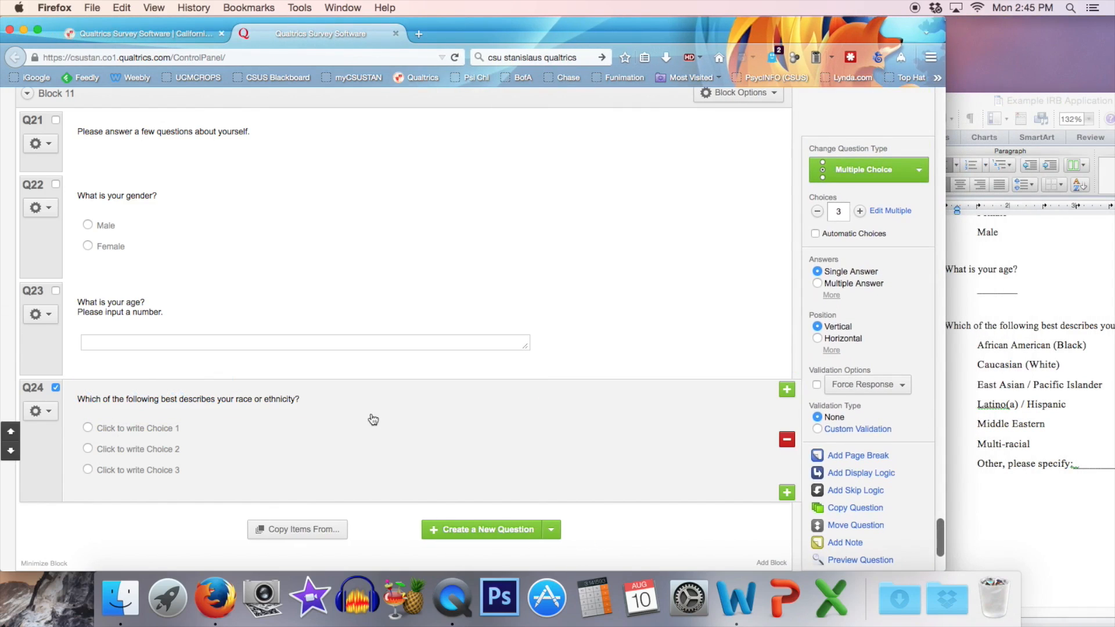
{"action": "left_click", "coordinate": [904, 216]}
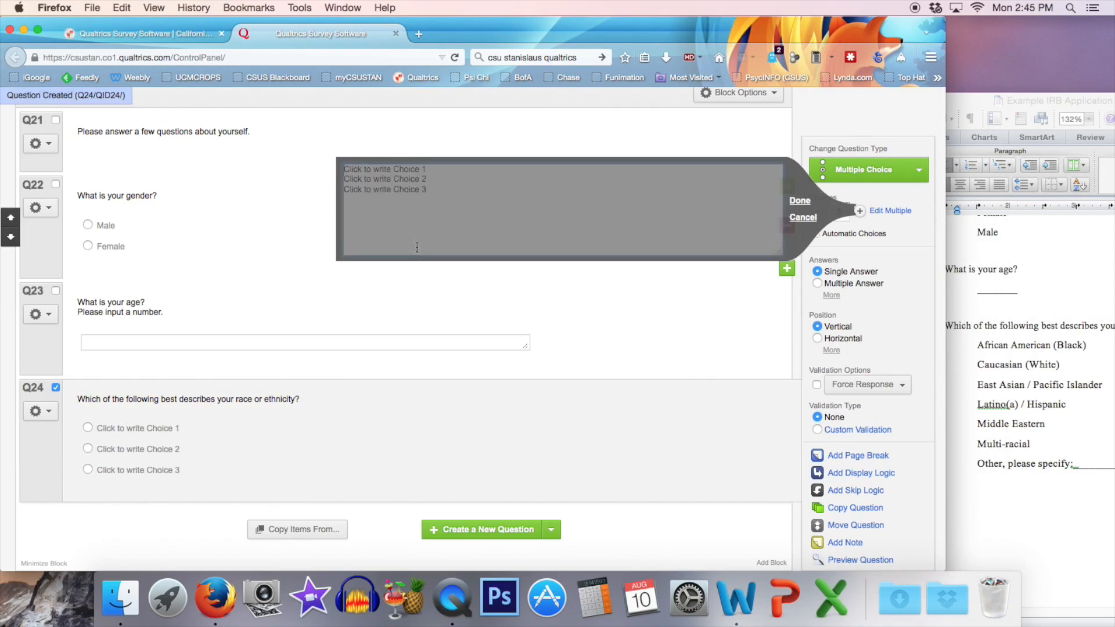
{"action": "left_click_drag", "start_coordinate": [470, 219], "coordinate": [316, 161]}
{"action": "type", "text": "A"}
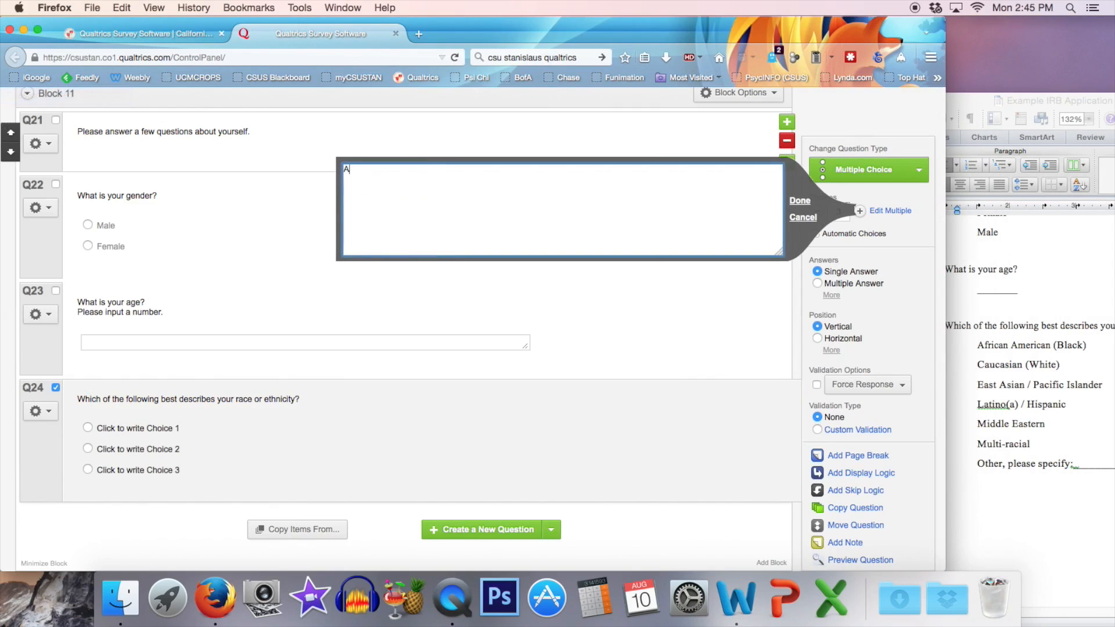
{"action": "type", "text": "frican American (Bl"}
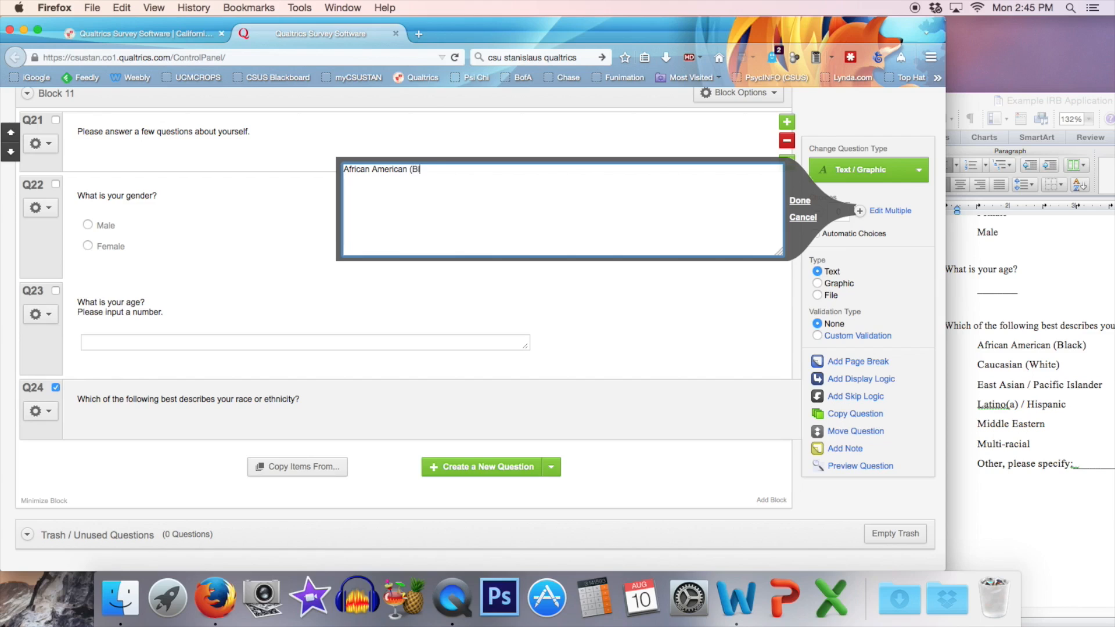
{"action": "type", "text": "ack) Cauca"}
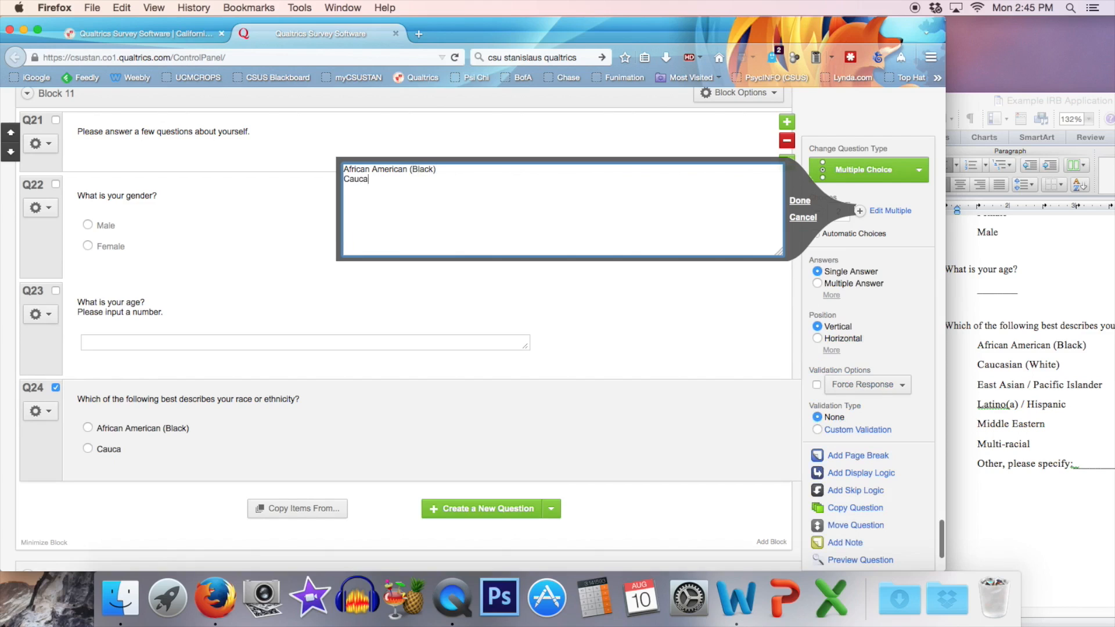
{"action": "type", "text": "sian (White)"}
Complete the bulk choice list with "East Asian / Pacific Islander", "Latino(a) / Hispanic", "Middle Eastern" and "Multi-racial", one per line.
{"action": "key", "text": "Return"}
{"action": "type", "text": "East Asian / Pacific Islander "}
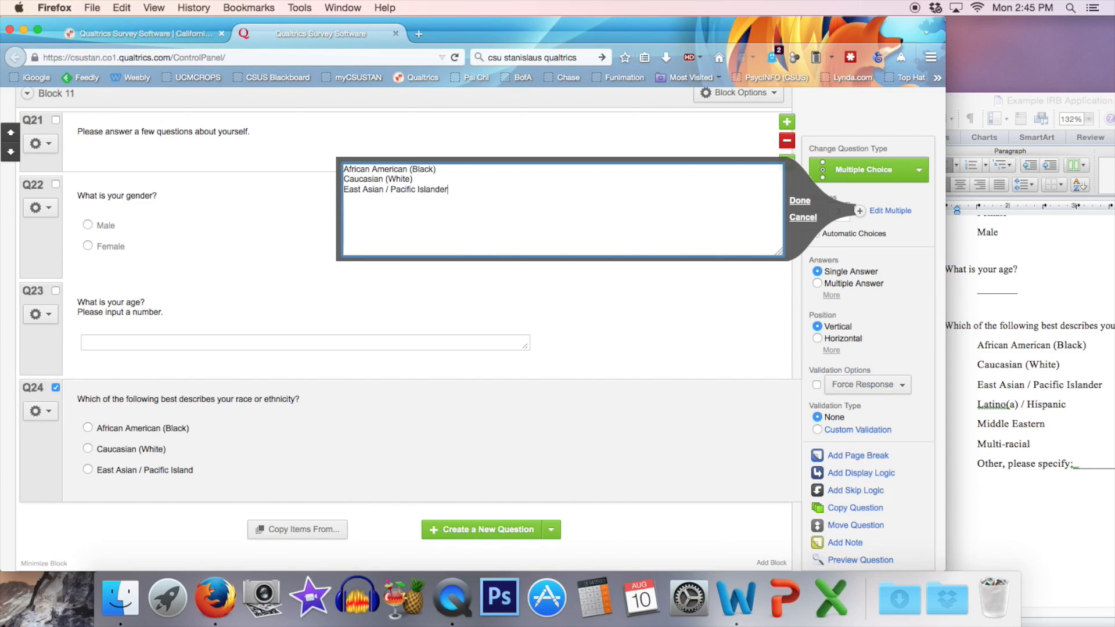
{"action": "type", "text": "Latino(a) / Hispa"}
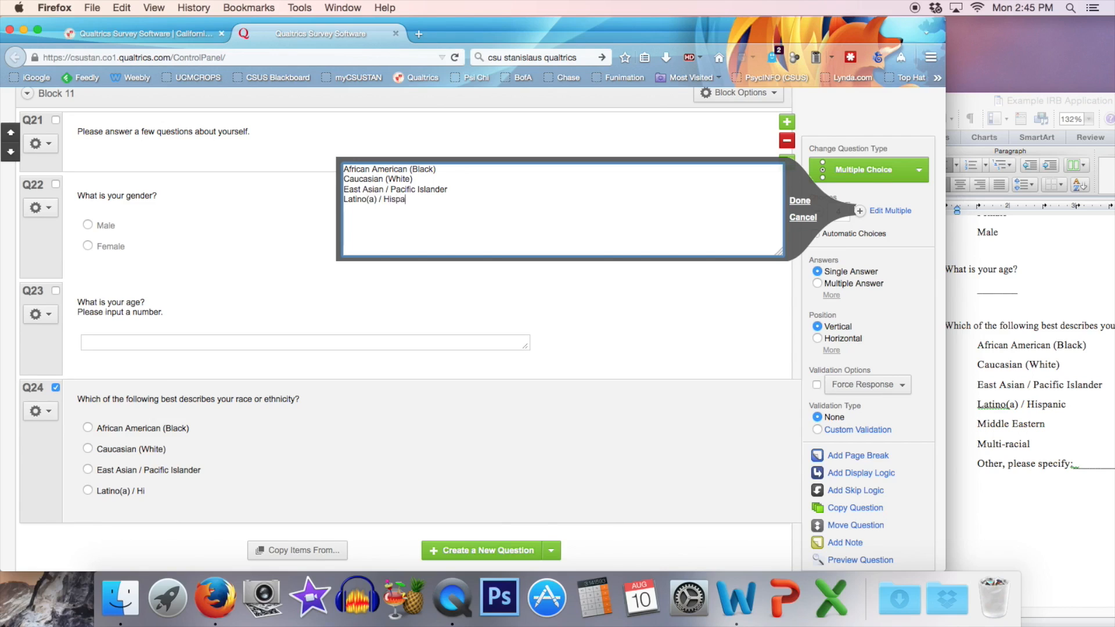
{"action": "type", "text": "nic Middle E"}
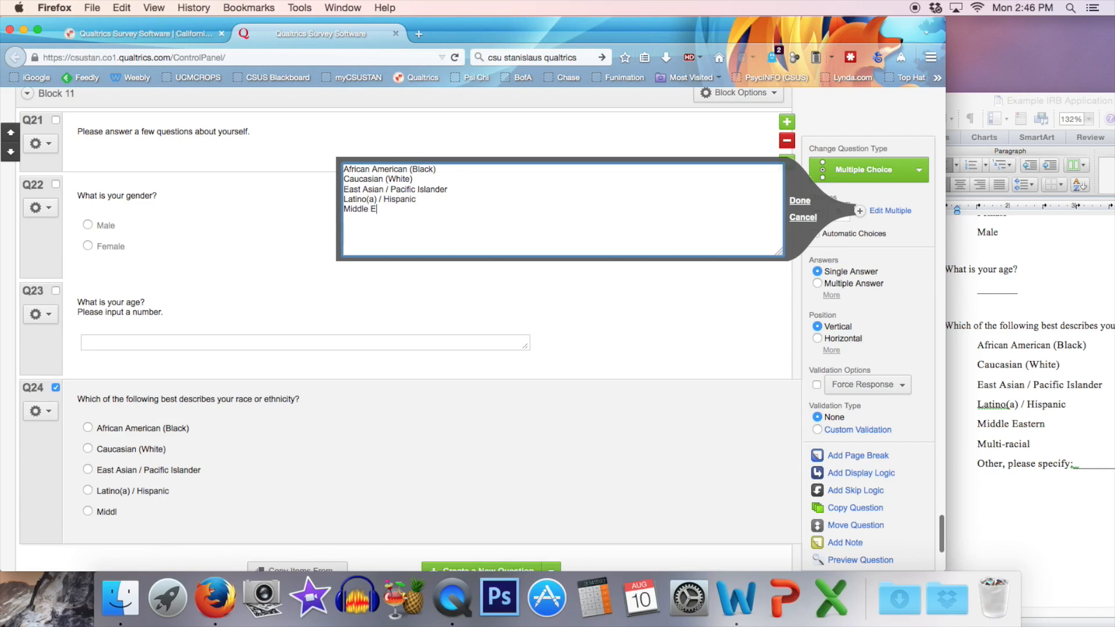
{"action": "type", "text": "astern Multi-racial"}
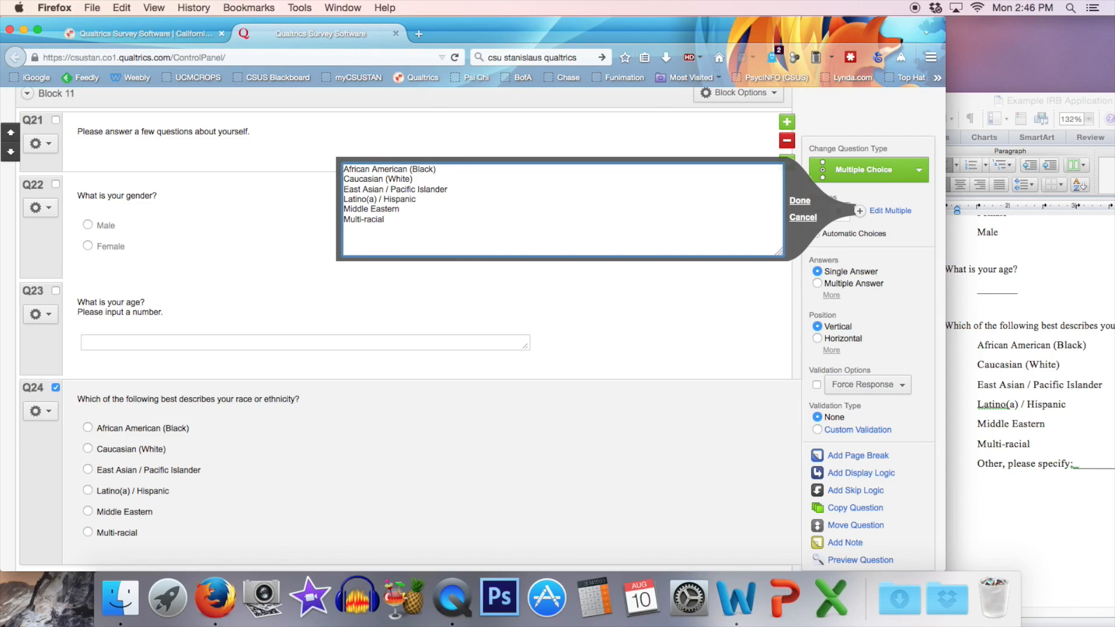
{"action": "left_click", "coordinate": [805, 201]}
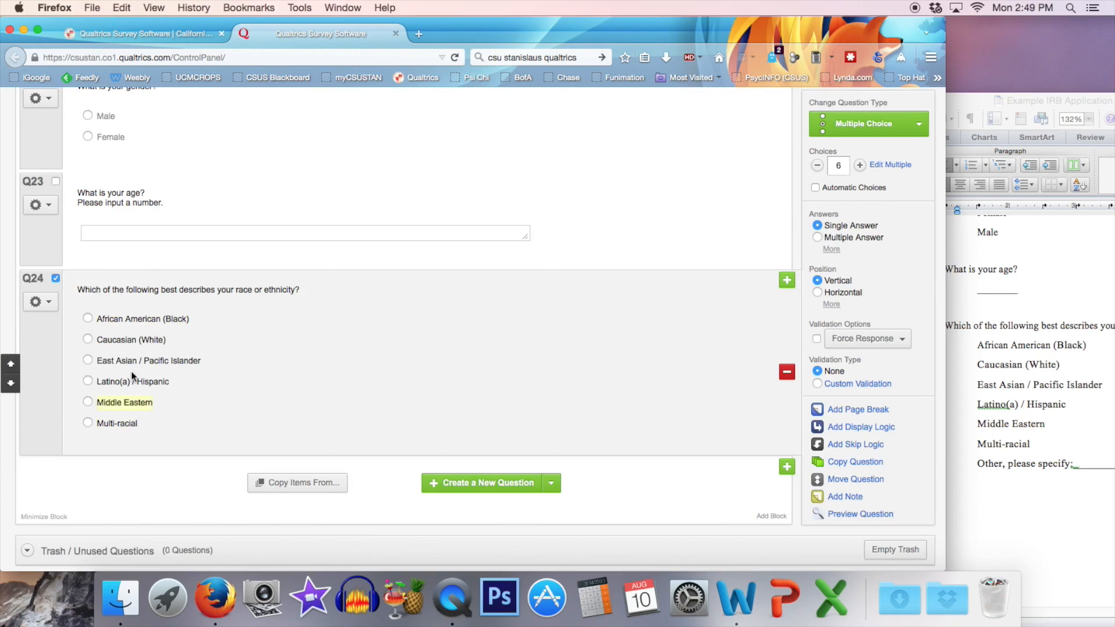
Add a choice reading "Other (please specify)" below Multi-racial in the race or ethnicity question.
{"action": "left_click", "coordinate": [131, 426]}
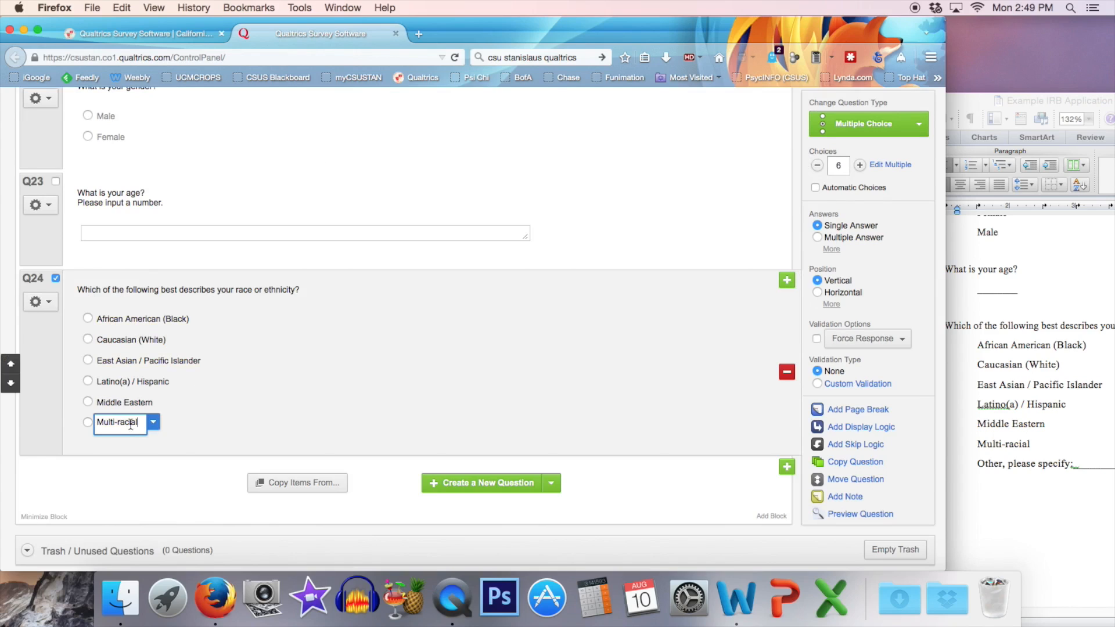
{"action": "key", "text": "Return"}
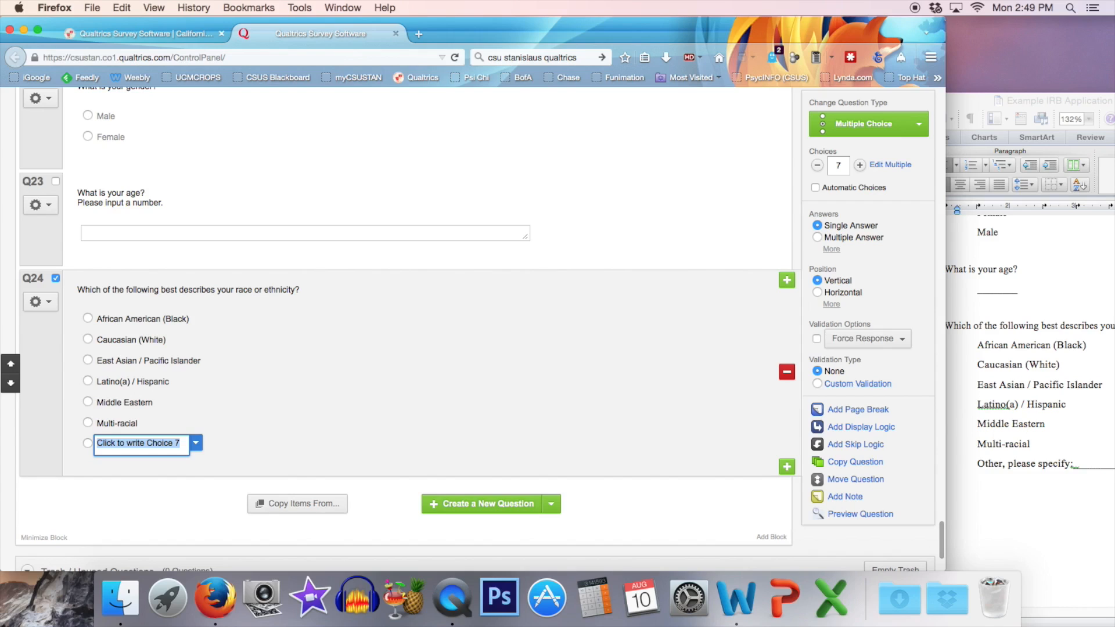
{"action": "type", "text": "Other "}
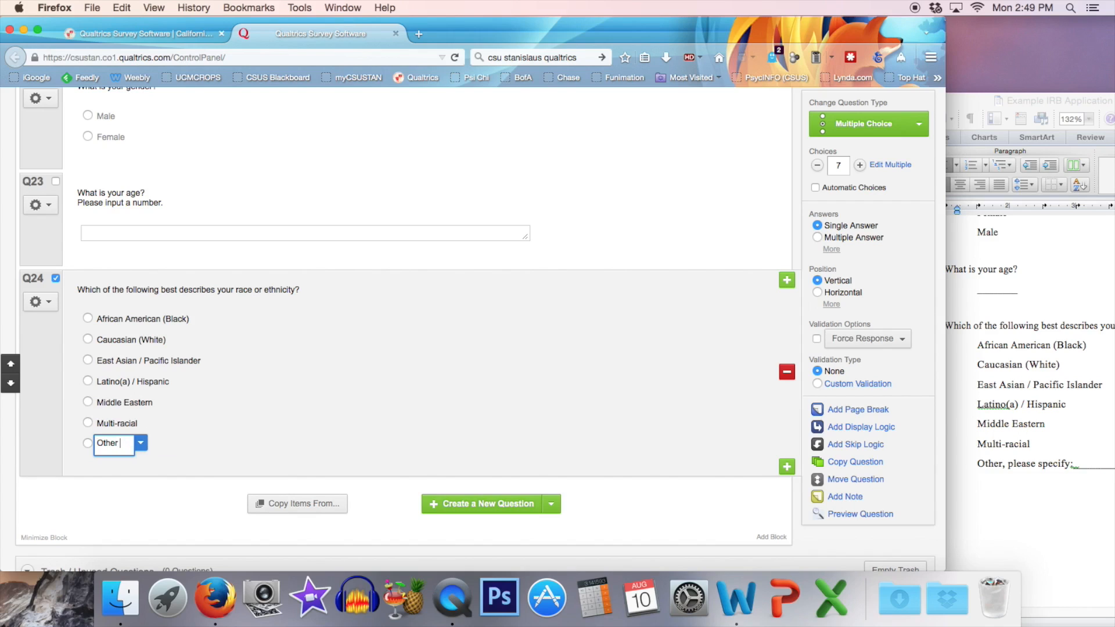
{"action": "type", "text": "(please specify)"}
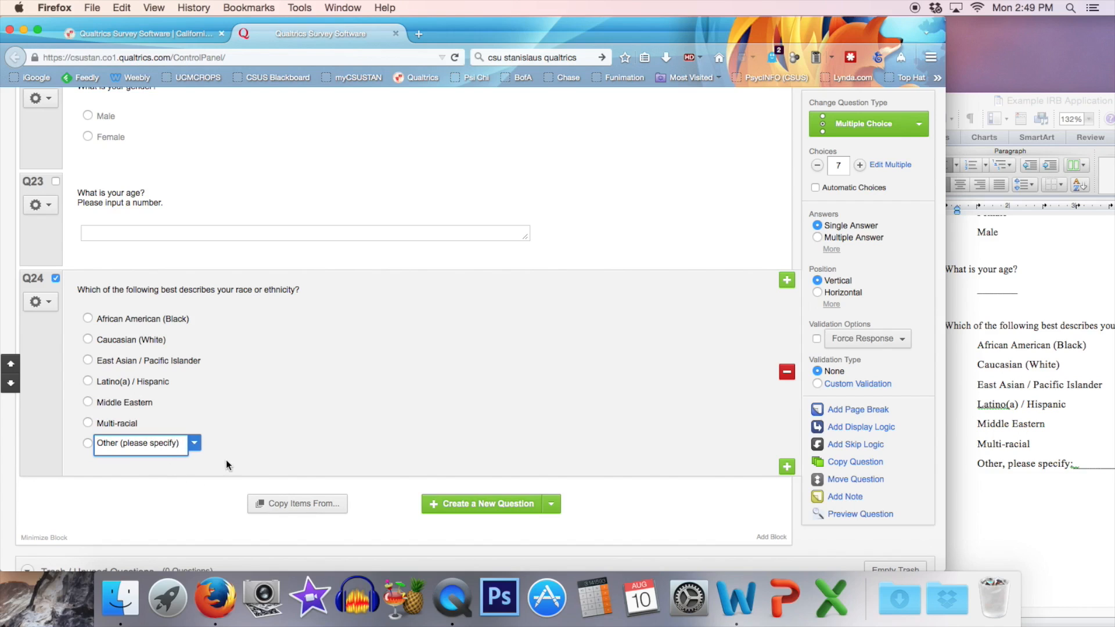
Allow text entry for the "Other (please specify)" choice and widen its text box.
{"action": "left_click", "coordinate": [195, 444]}
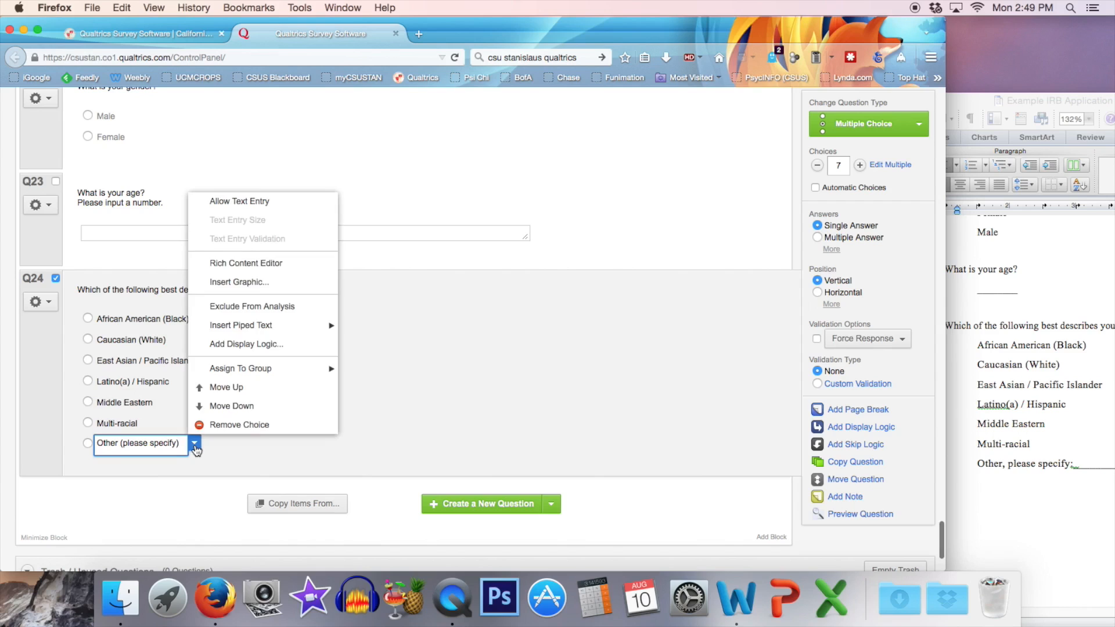
{"action": "left_click", "coordinate": [265, 208]}
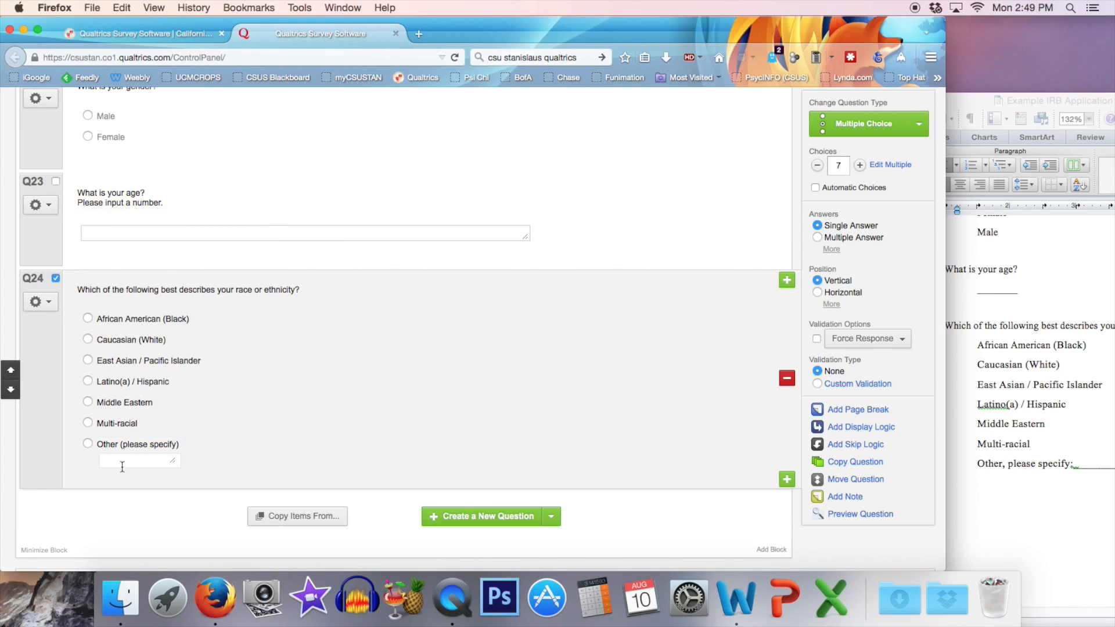
{"action": "left_click_drag", "start_coordinate": [175, 462], "coordinate": [299, 468]}
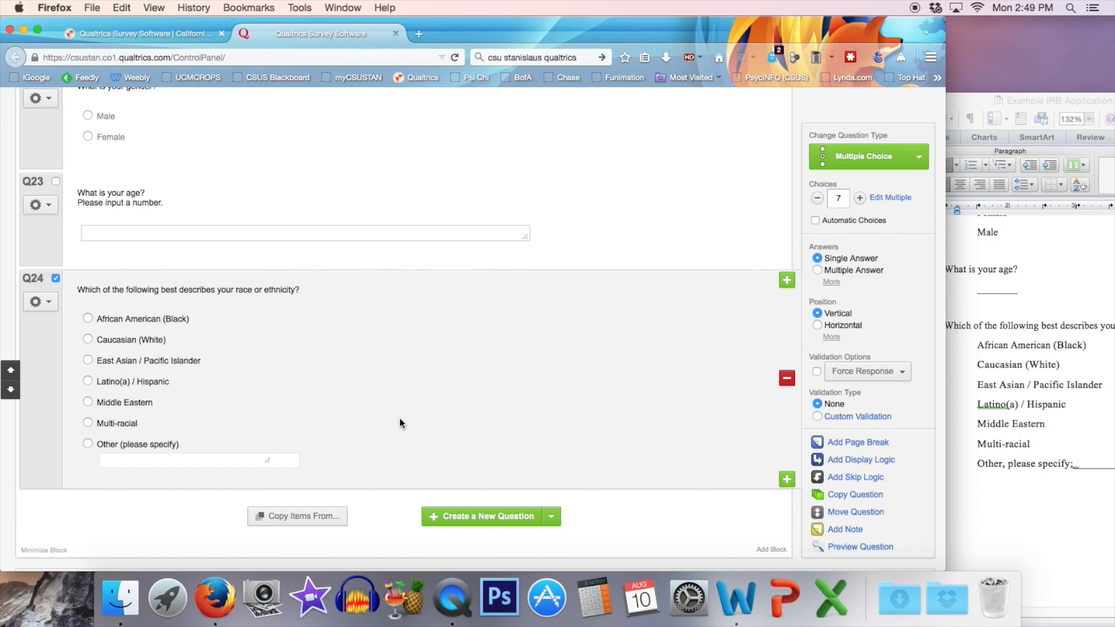
Rename Block 11 to "Demographics".
{"action": "scroll", "coordinate": [400, 421], "scroll_direction": "up", "scroll_amount": 5}
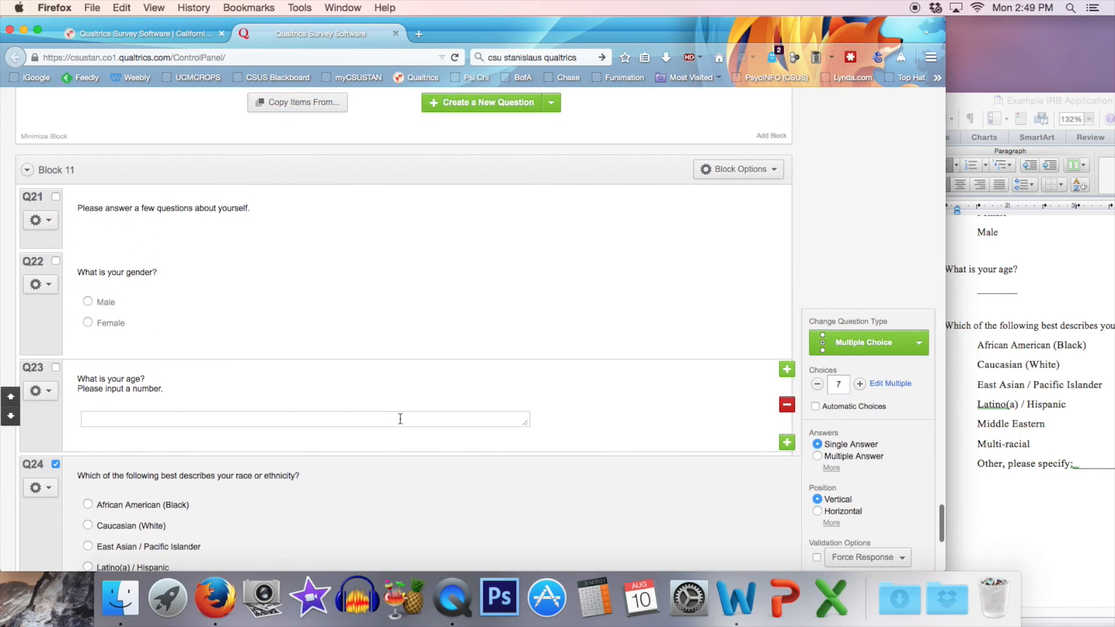
{"action": "left_click", "coordinate": [56, 170]}
{"action": "type", "text": "Demographics"}
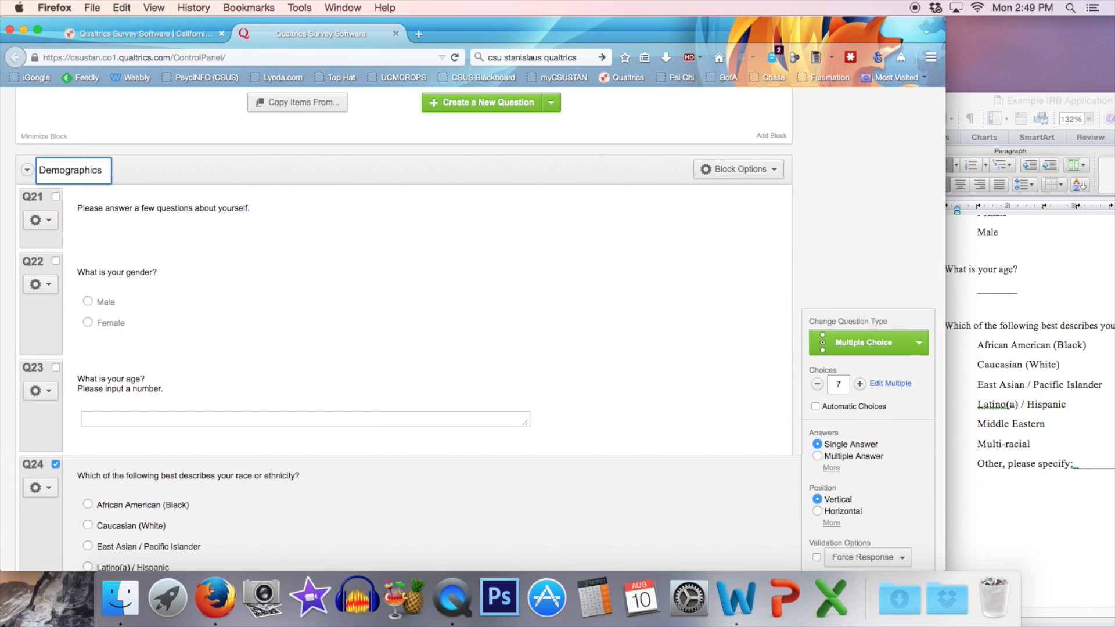
{"action": "left_click", "coordinate": [153, 175]}
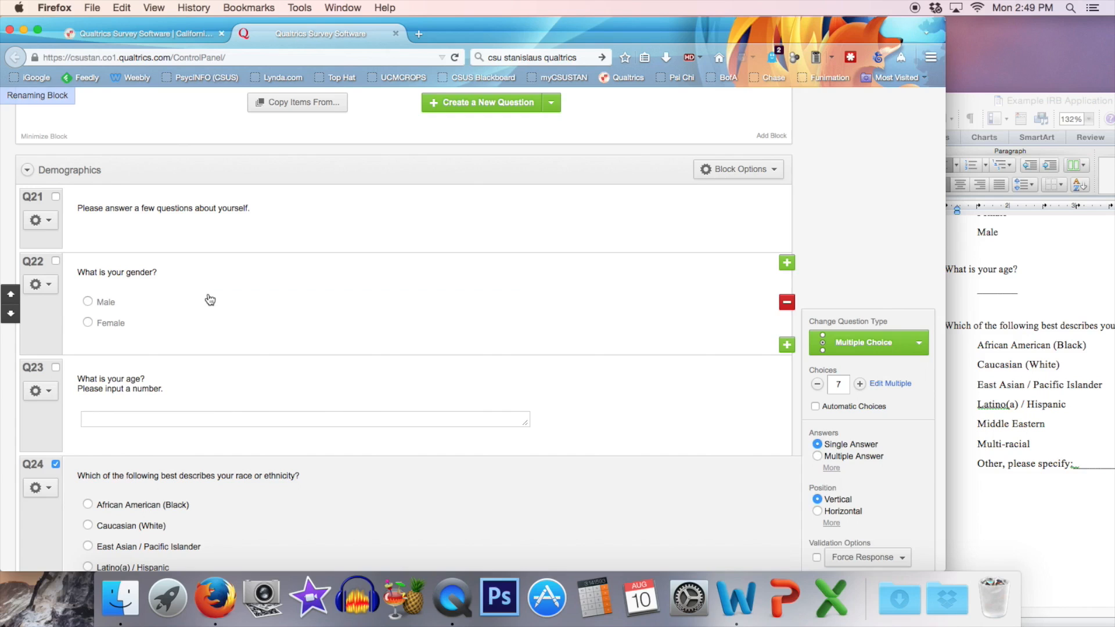
Add a new block below the Demographics block and name it "Thank you".
{"action": "scroll", "coordinate": [209, 297], "scroll_direction": "down", "scroll_amount": 2}
{"action": "scroll", "coordinate": [210, 299], "scroll_direction": "down", "scroll_amount": 8}
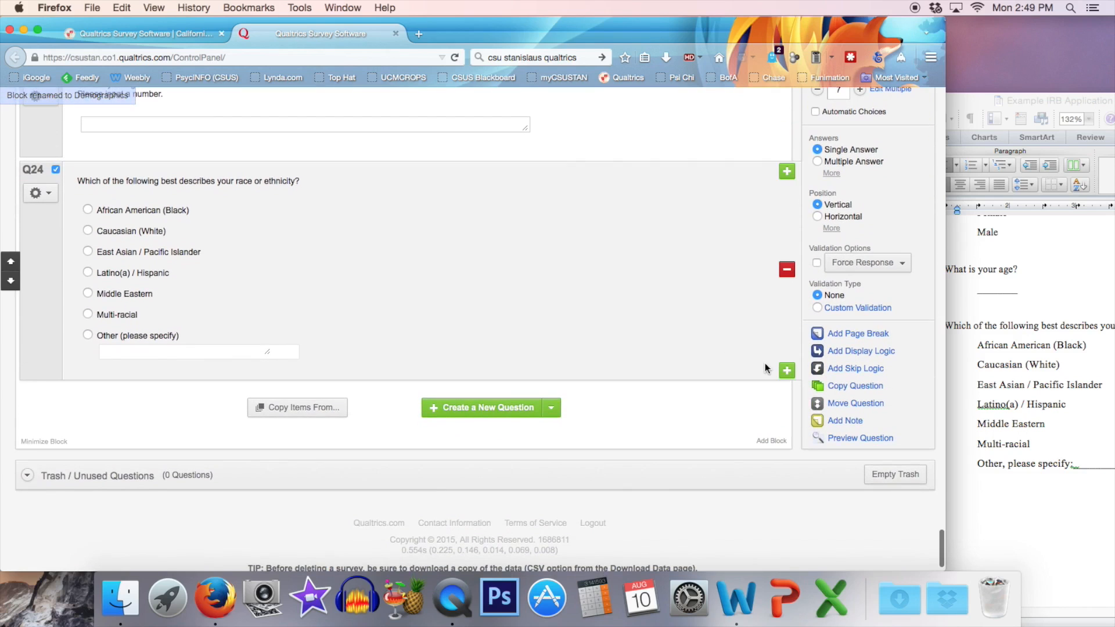
{"action": "left_click", "coordinate": [767, 443]}
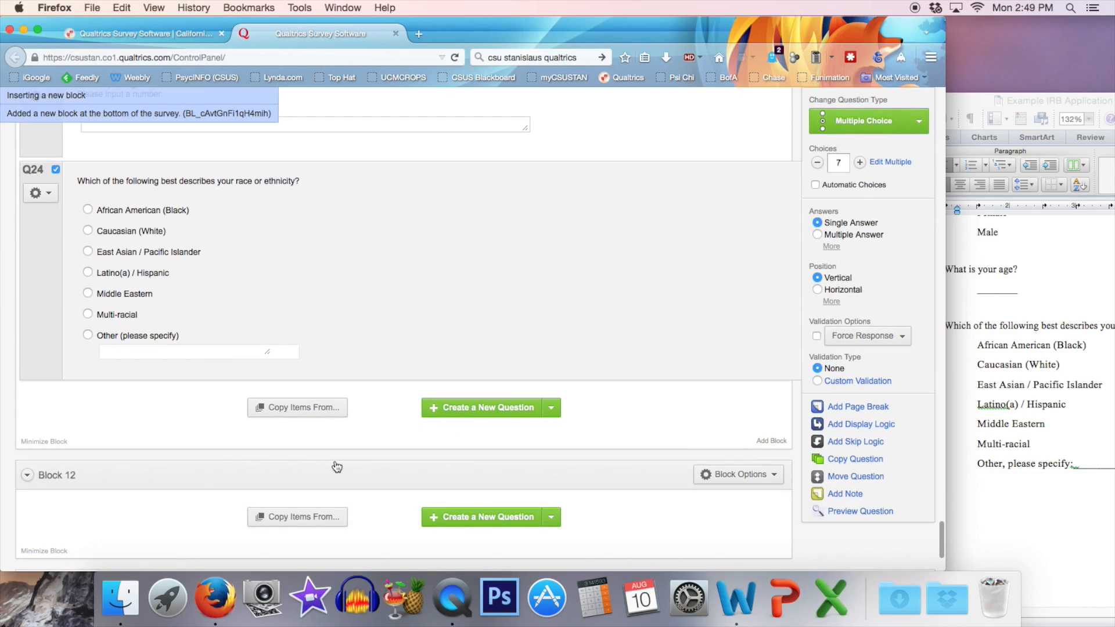
{"action": "left_click", "coordinate": [57, 475]}
{"action": "type", "text": "Thank you"}
{"action": "key", "text": "Return"}
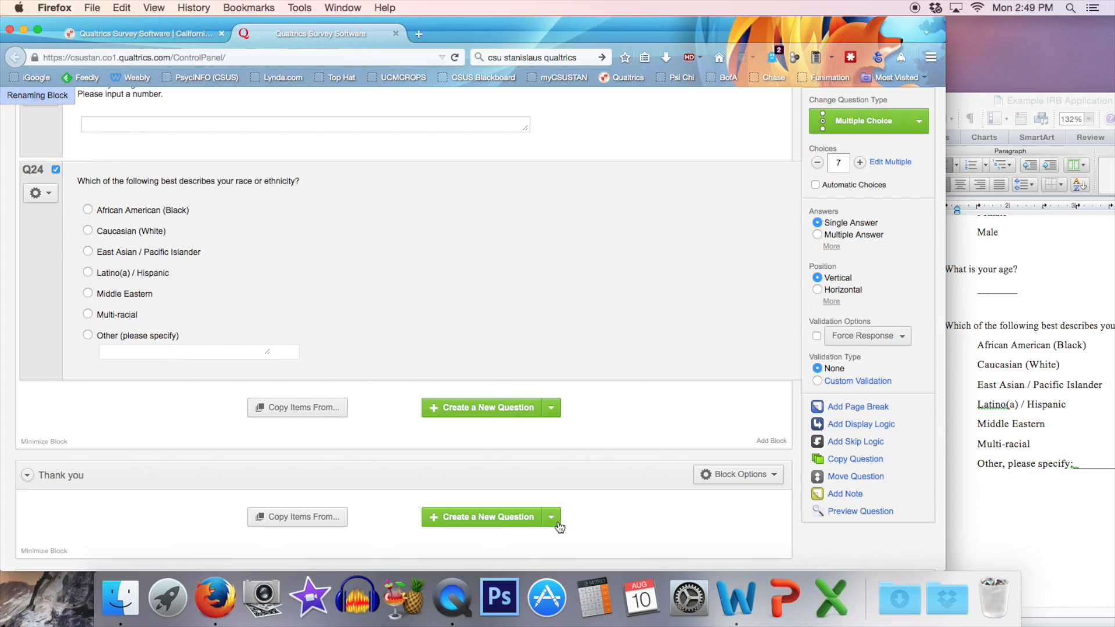
Add a descriptive text item to the Thank you block reading "Thank you for participating! You may now close your browser window.".
{"action": "left_click", "coordinate": [551, 517]}
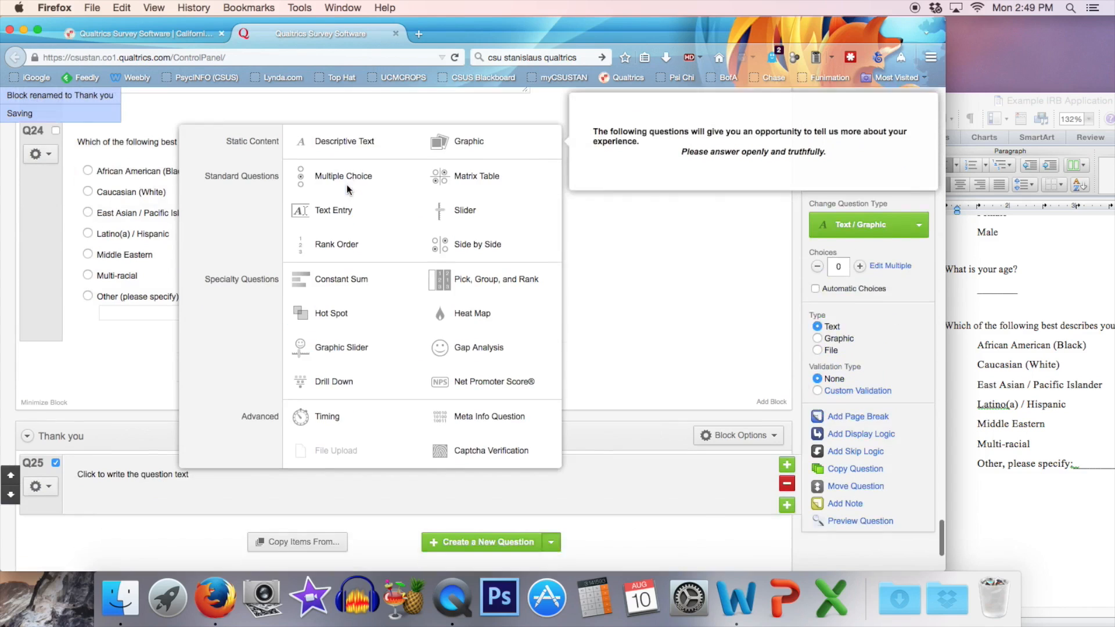
{"action": "left_click", "coordinate": [346, 185]}
{"action": "left_click", "coordinate": [114, 445]}
{"action": "type", "text": "Thank yo"}
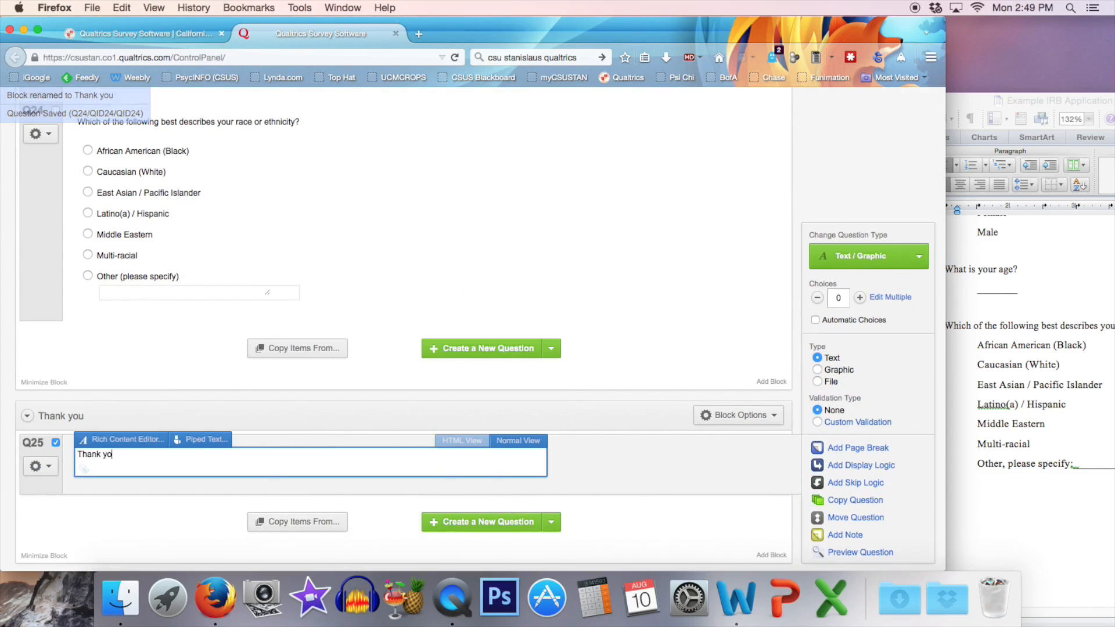
{"action": "type", "text": "u for participating! "}
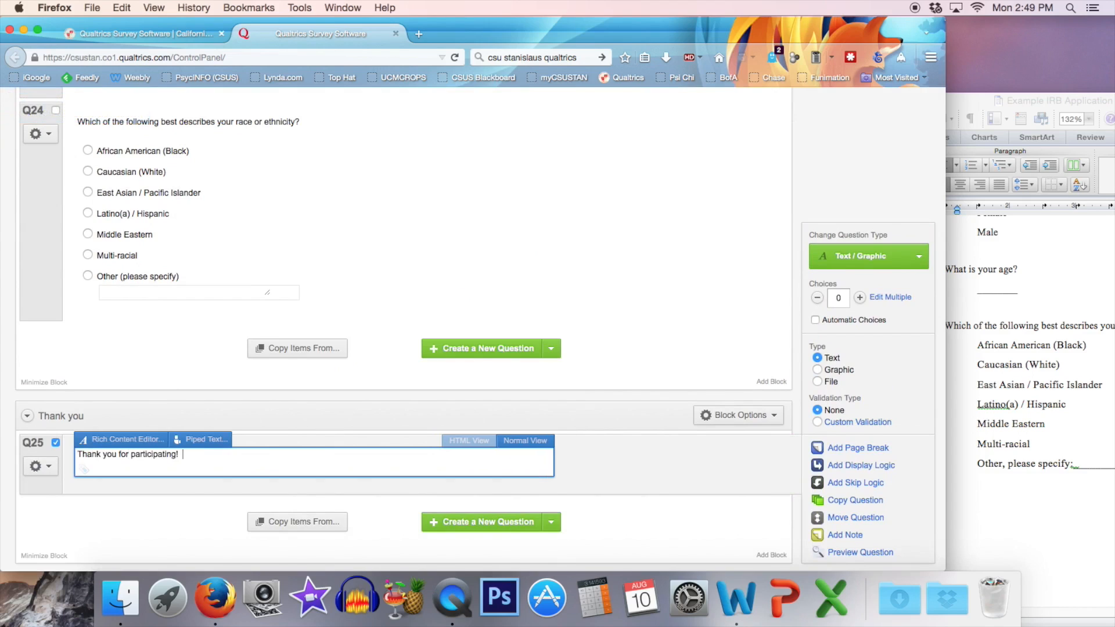
{"action": "type", "text": "You may now close your browser window."}
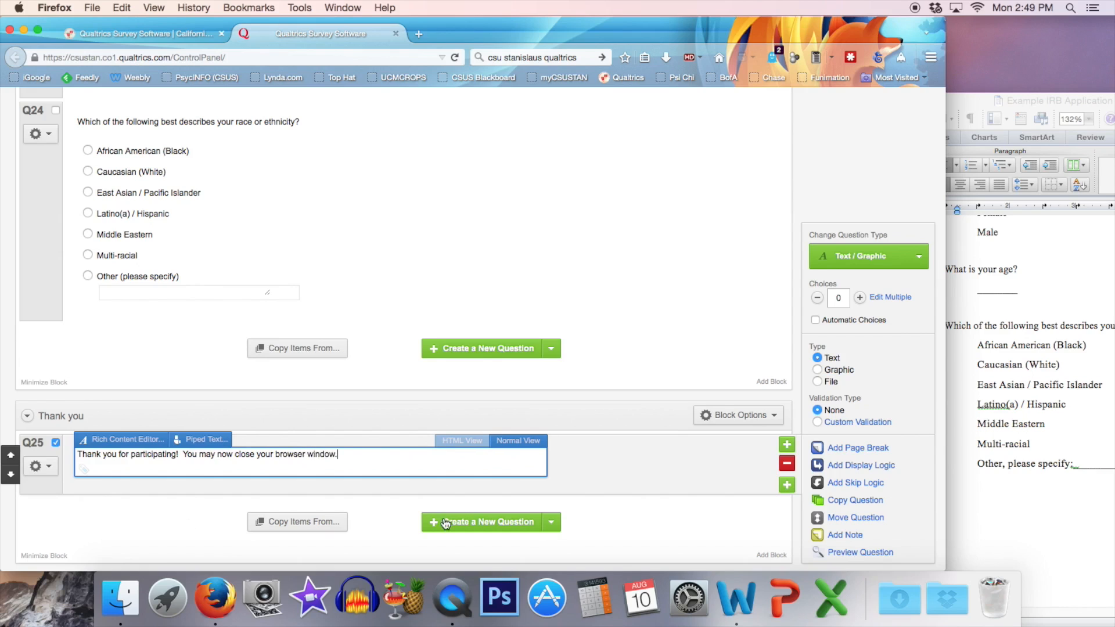
{"action": "left_click", "coordinate": [390, 511]}
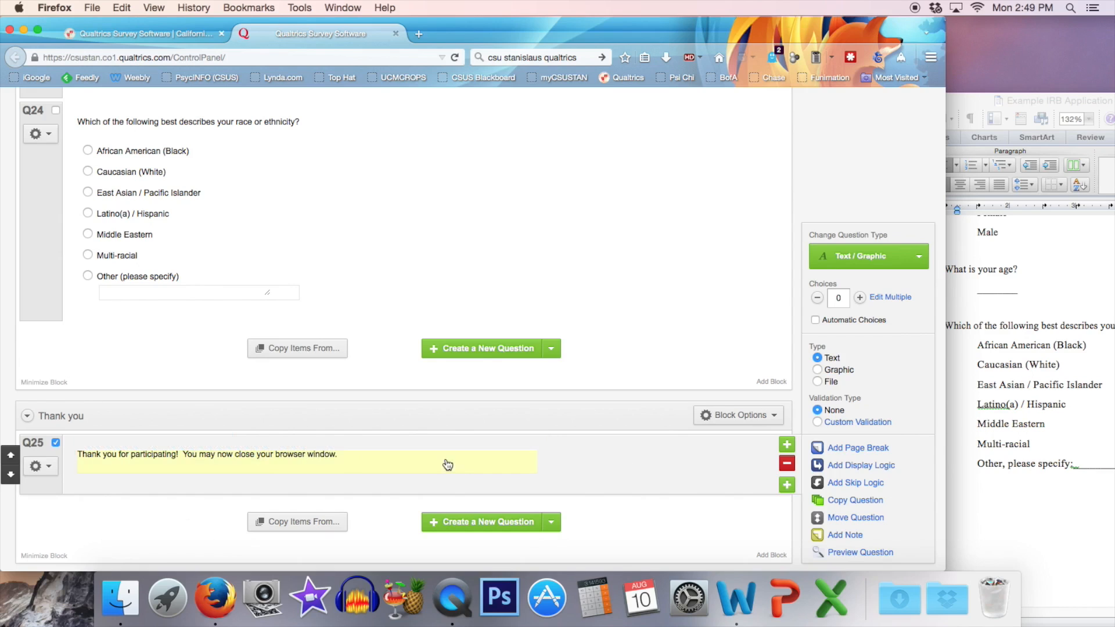
Open the survey flow and review the order of its blocks from Welcome to Thank you.
{"action": "scroll", "coordinate": [180, 436], "scroll_direction": "down", "scroll_amount": 3}
{"action": "scroll", "coordinate": [180, 438], "scroll_direction": "up", "scroll_amount": 15}
{"action": "scroll", "coordinate": [181, 440], "scroll_direction": "up", "scroll_amount": 20}
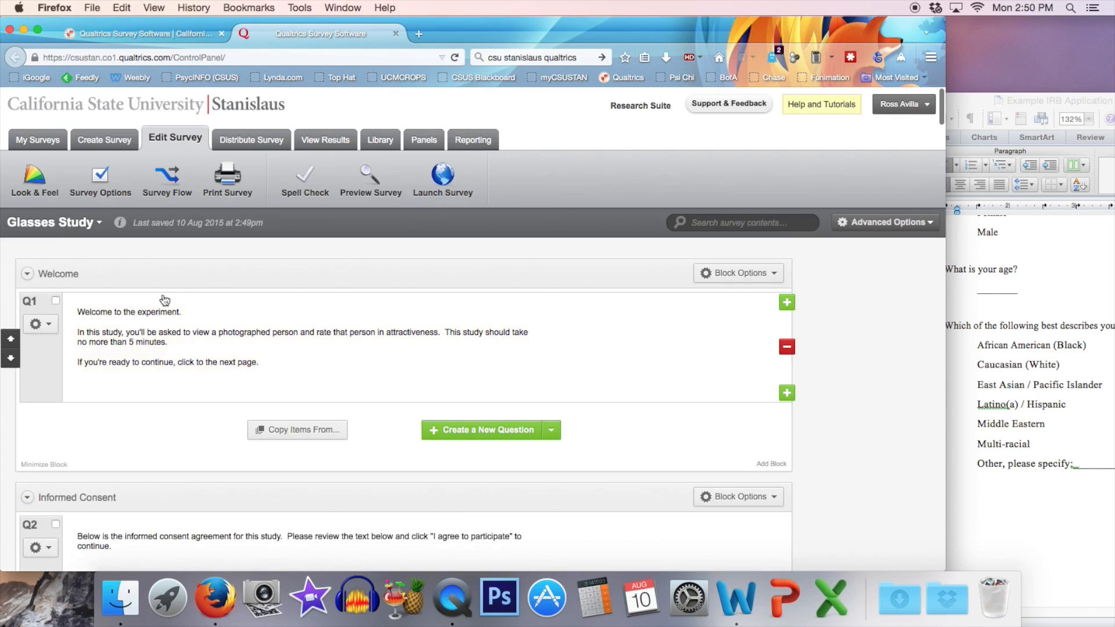
{"action": "scroll", "coordinate": [212, 352], "scroll_direction": "down", "scroll_amount": 15}
{"action": "scroll", "coordinate": [214, 355], "scroll_direction": "down", "scroll_amount": 15}
{"action": "scroll", "coordinate": [214, 354], "scroll_direction": "up", "scroll_amount": 20}
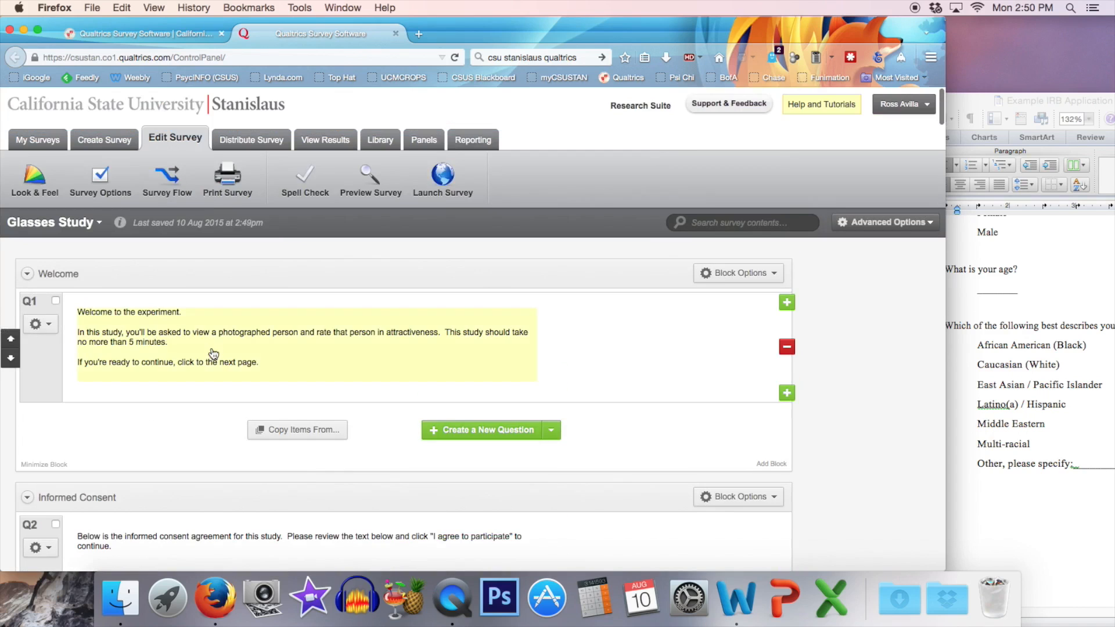
{"action": "left_click", "coordinate": [163, 185]}
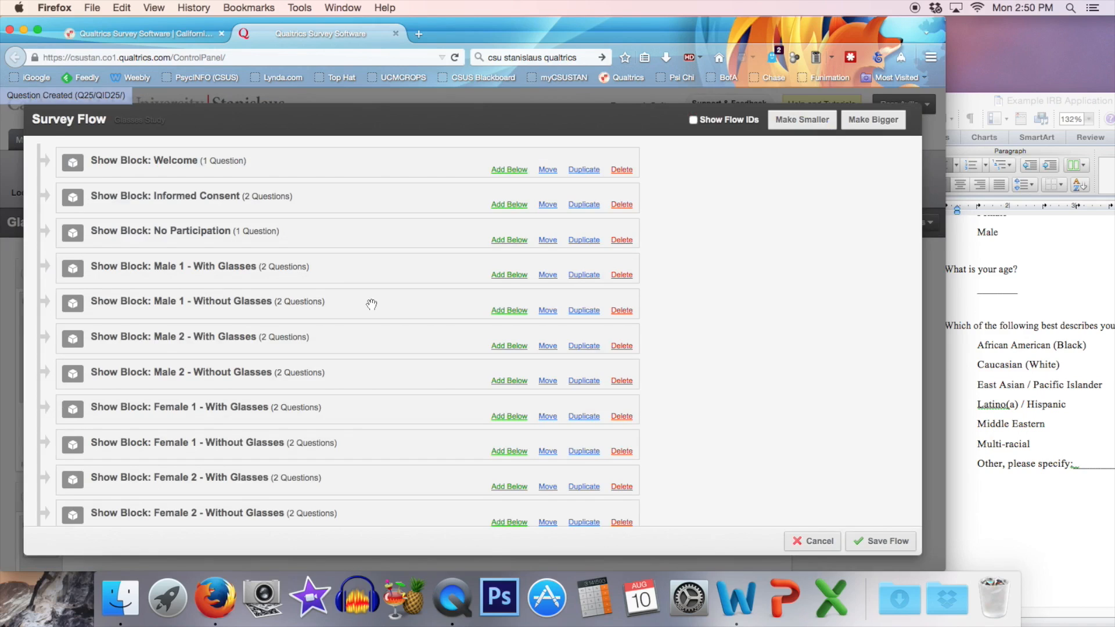
{"action": "scroll", "coordinate": [273, 445], "scroll_direction": "down", "scroll_amount": 5}
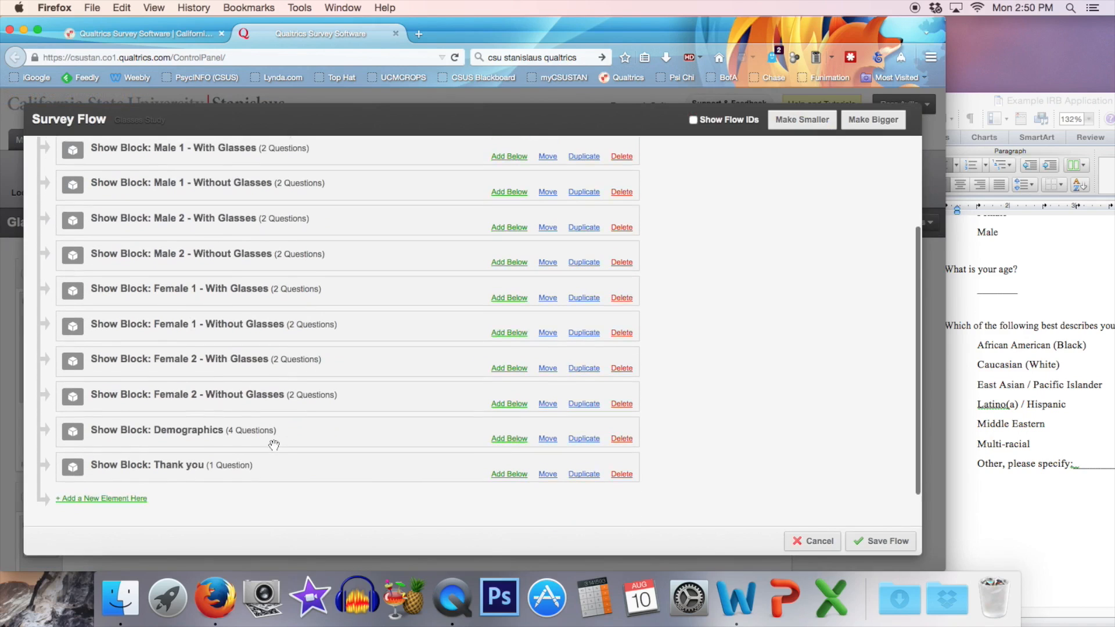
{"action": "scroll", "coordinate": [177, 441], "scroll_direction": "up", "scroll_amount": 5}
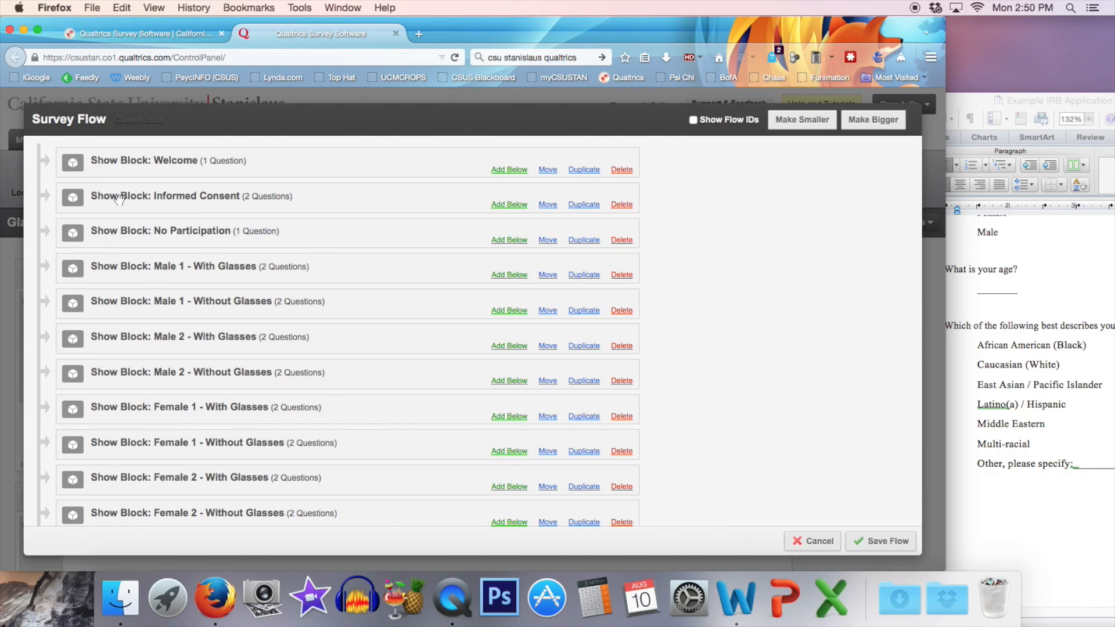
Add a branch to the survey flow directly below the Informed Consent block.
{"action": "left_click", "coordinate": [264, 197]}
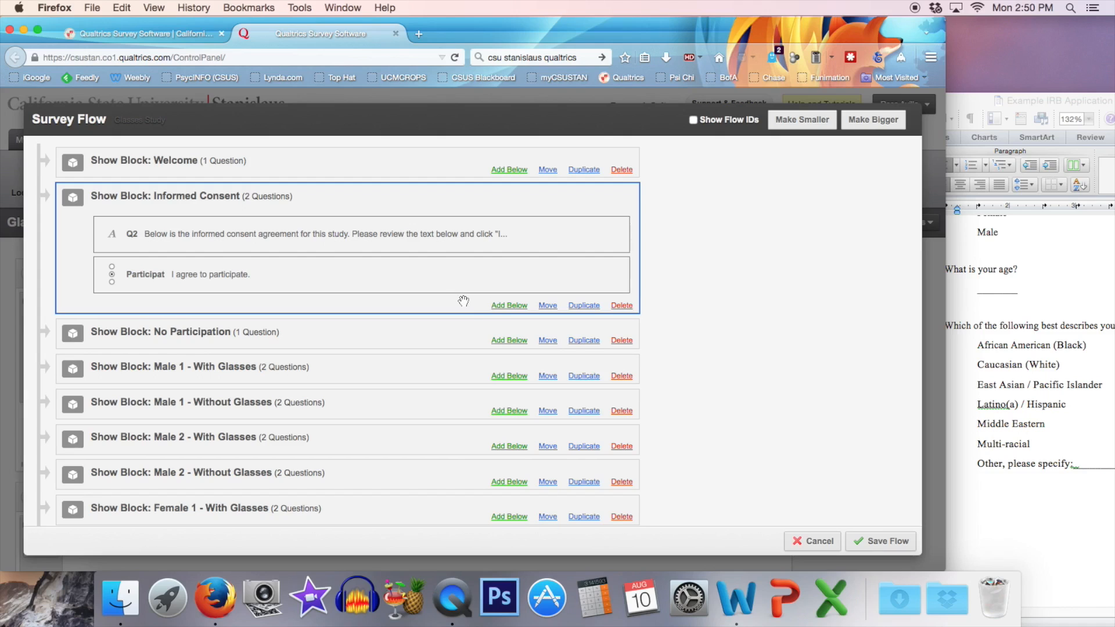
{"action": "left_click", "coordinate": [509, 306]}
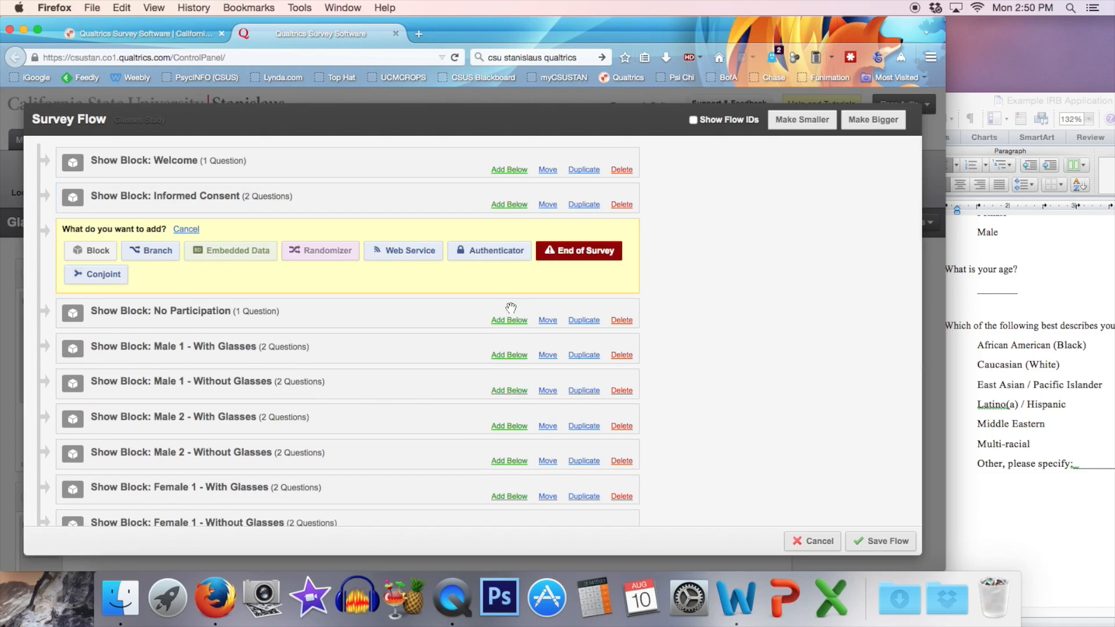
{"action": "left_click", "coordinate": [158, 250]}
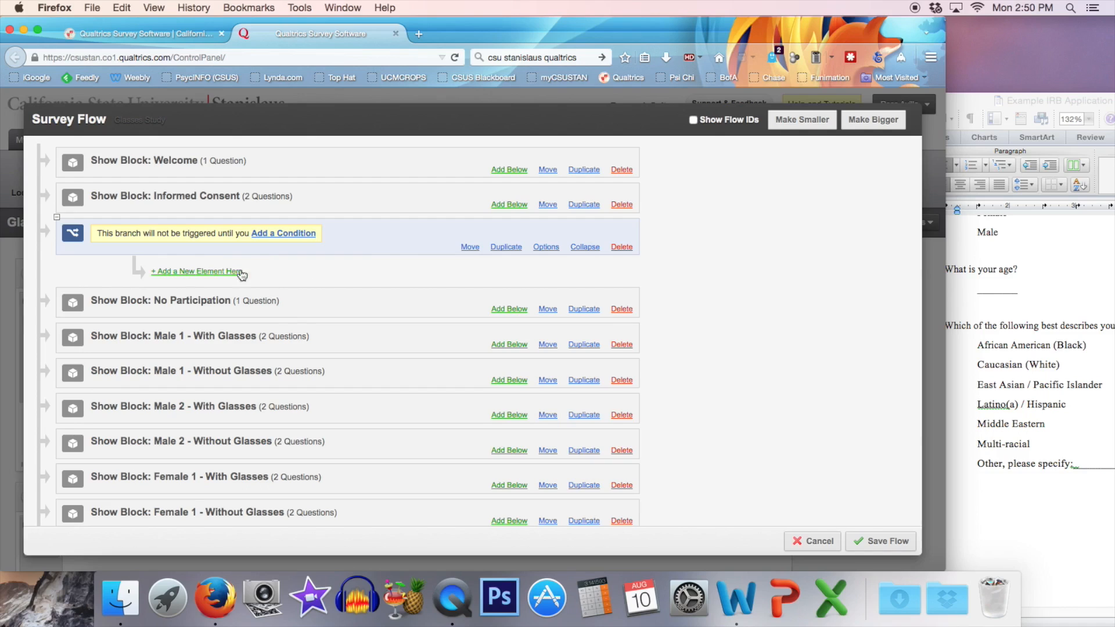
Set the branch condition to "I agree to participate." No Is Selected and nest the No Participation block under it.
{"action": "left_click", "coordinate": [284, 233]}
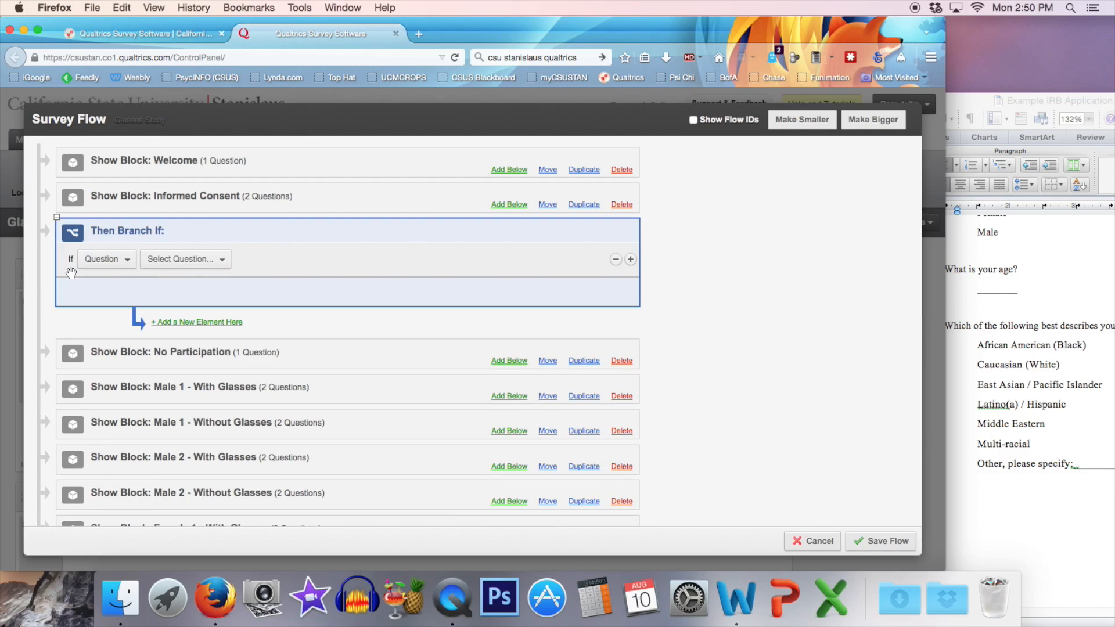
{"action": "left_click", "coordinate": [133, 263]}
{"action": "left_click", "coordinate": [233, 260]}
{"action": "left_click", "coordinate": [219, 265]}
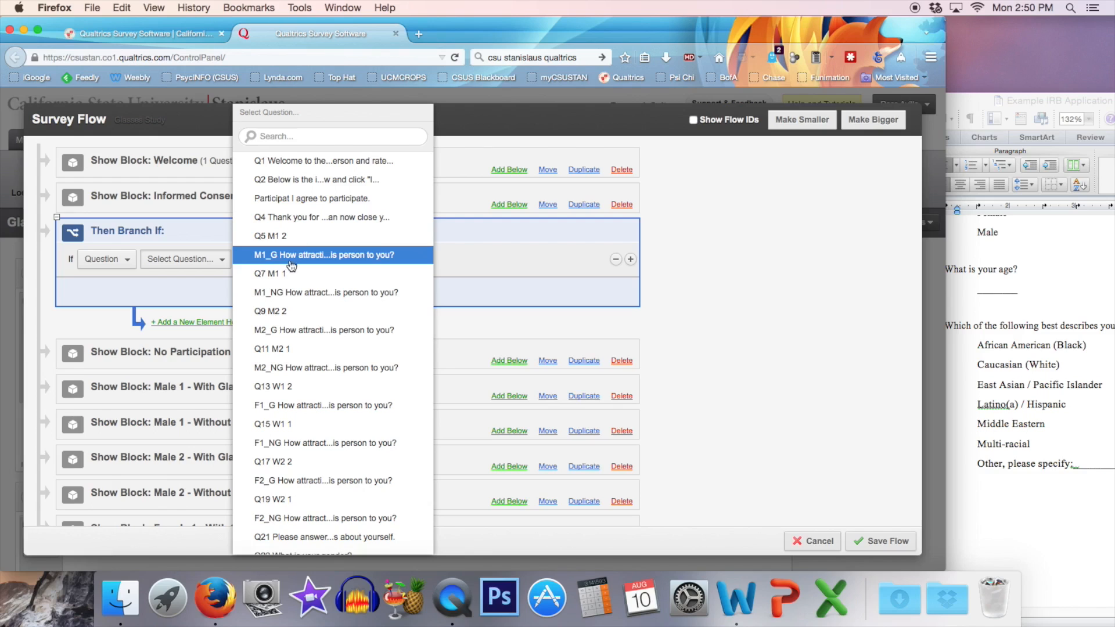
{"action": "left_click", "coordinate": [324, 202]}
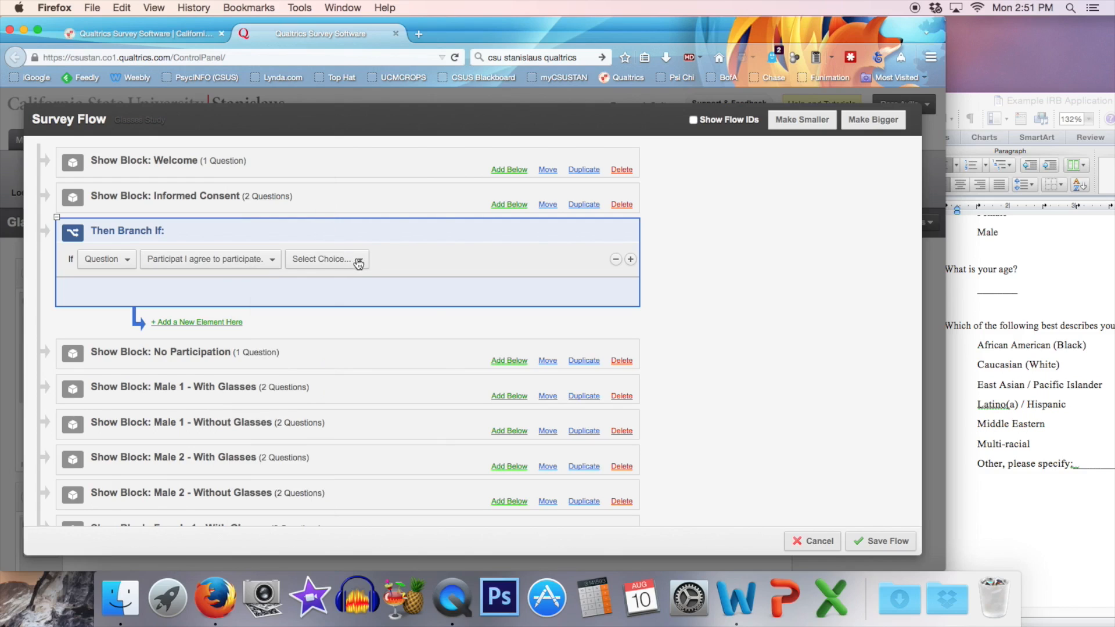
{"action": "left_click", "coordinate": [360, 260]}
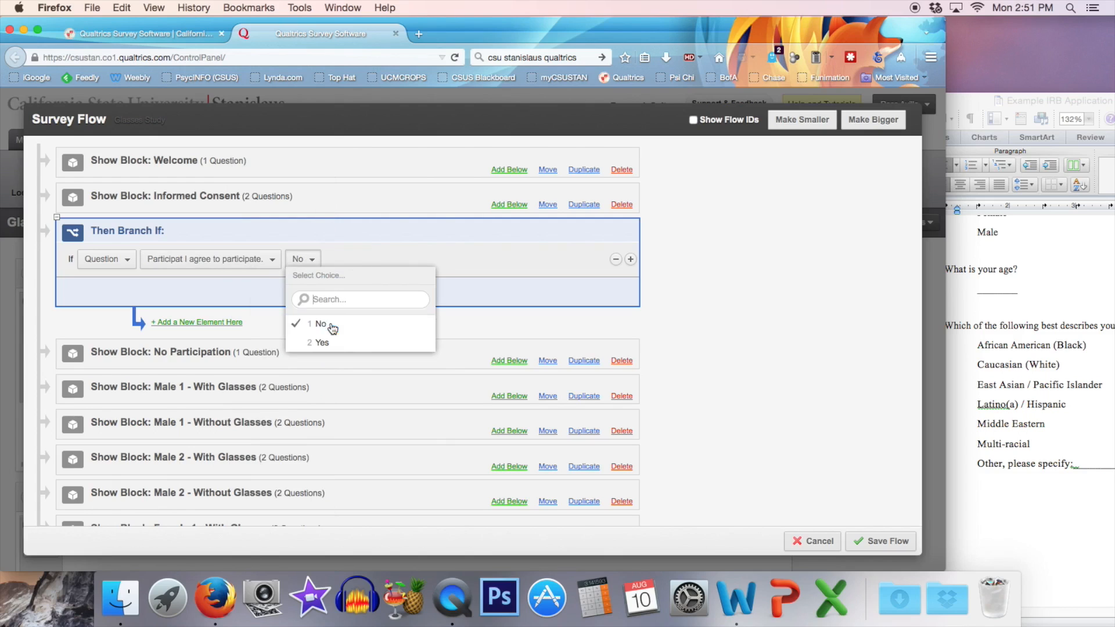
{"action": "left_click", "coordinate": [323, 323]}
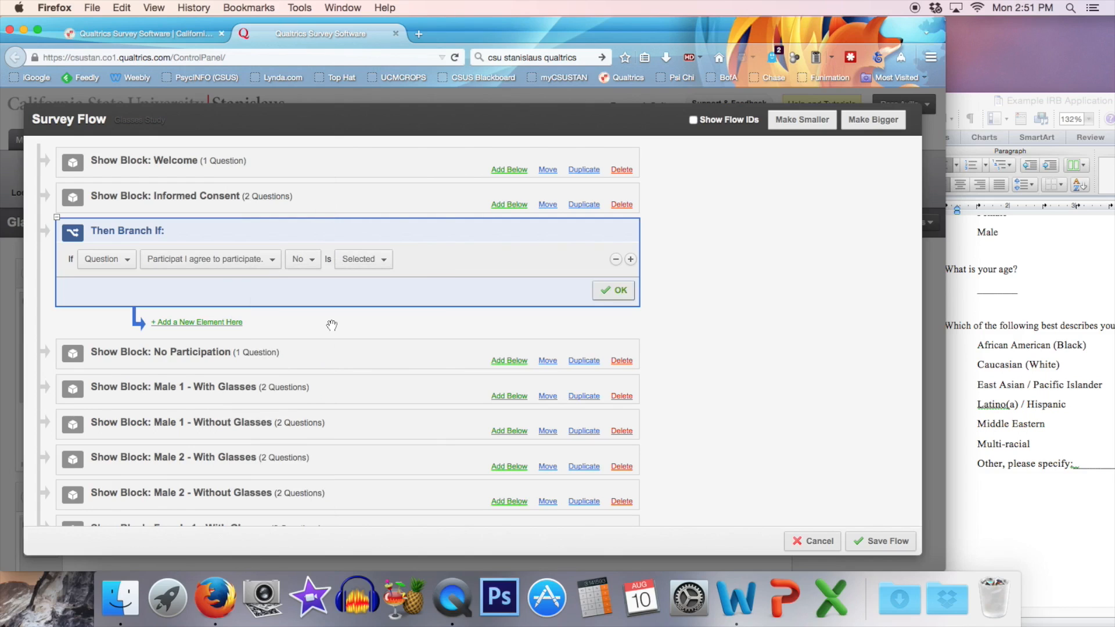
{"action": "left_click", "coordinate": [620, 292]}
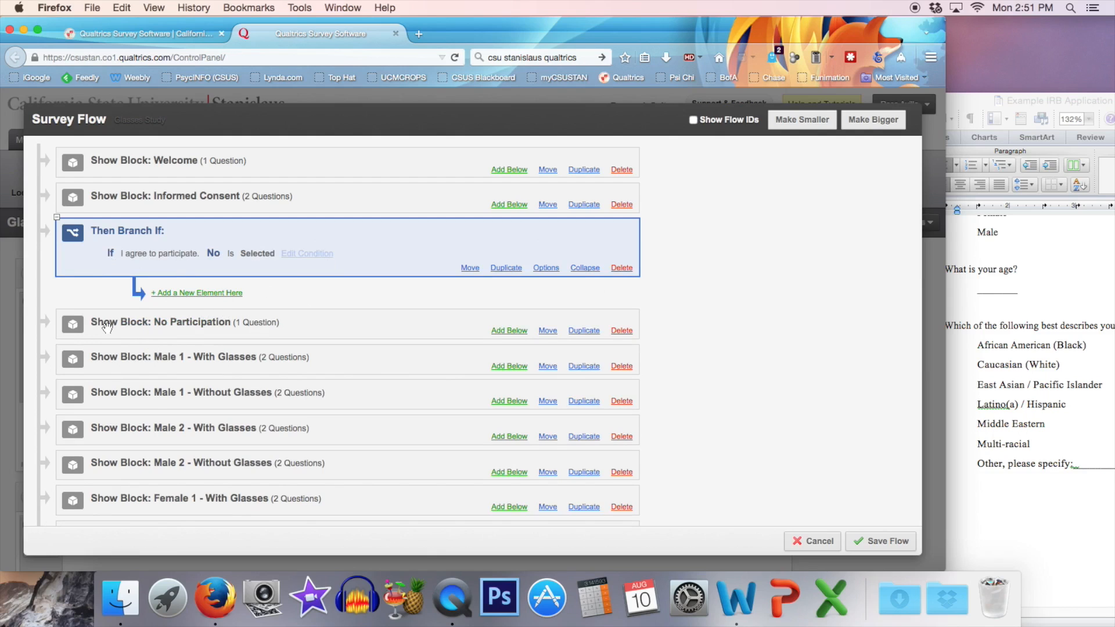
{"action": "left_click_drag", "start_coordinate": [97, 325], "coordinate": [162, 317]}
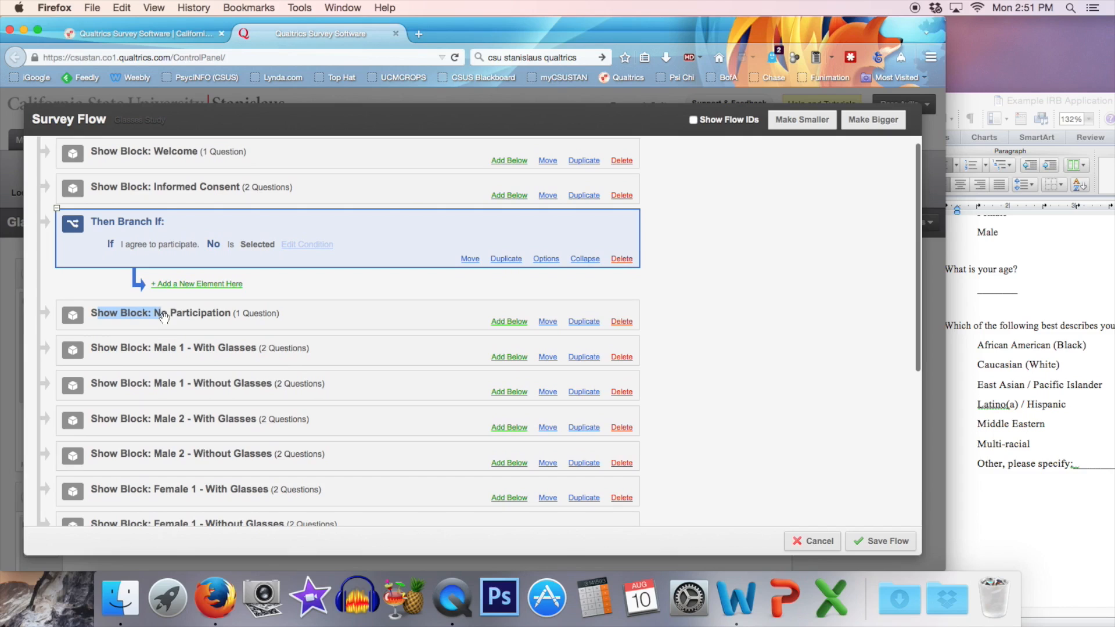
{"action": "left_click_drag", "start_coordinate": [544, 322], "coordinate": [273, 284]}
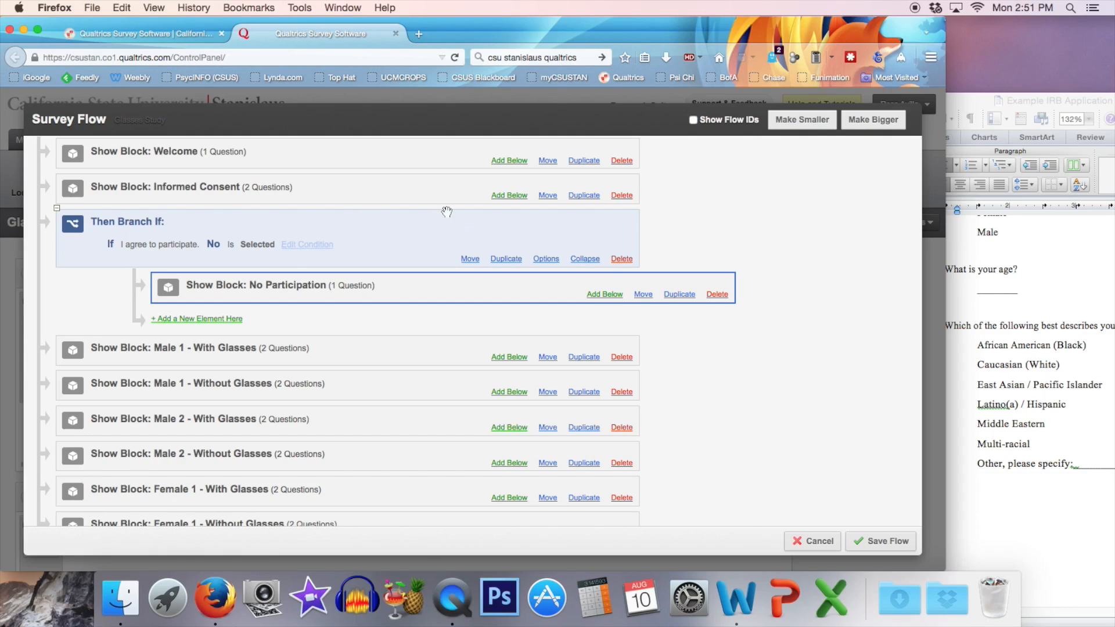
Add a second branch to the flow and place it after the No branch, above the Male 1 - With Glasses block.
{"action": "left_click", "coordinate": [507, 196]}
{"action": "left_click", "coordinate": [152, 242]}
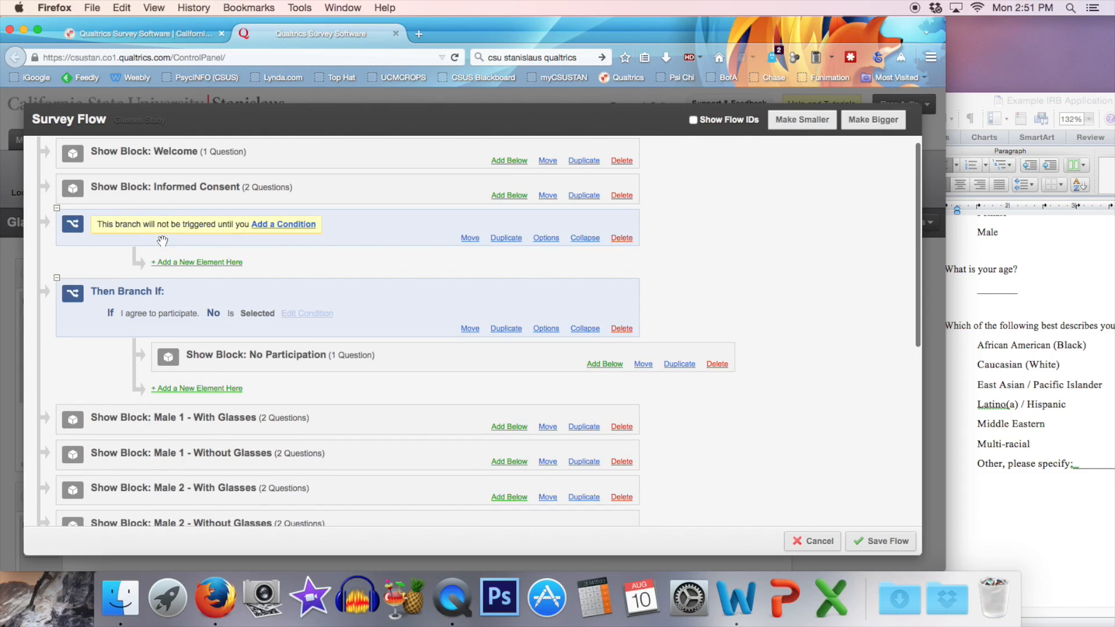
{"action": "left_click_drag", "start_coordinate": [474, 239], "coordinate": [453, 414]}
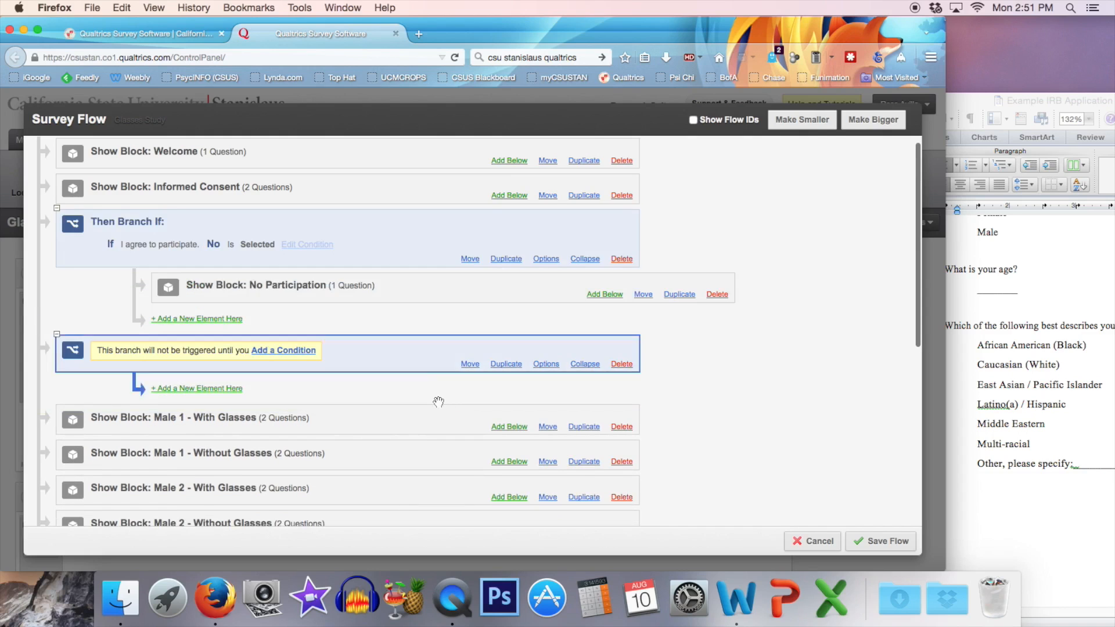
Set the second branch's condition to "I agree to participate." Yes Is Selected.
{"action": "left_click", "coordinate": [287, 352]}
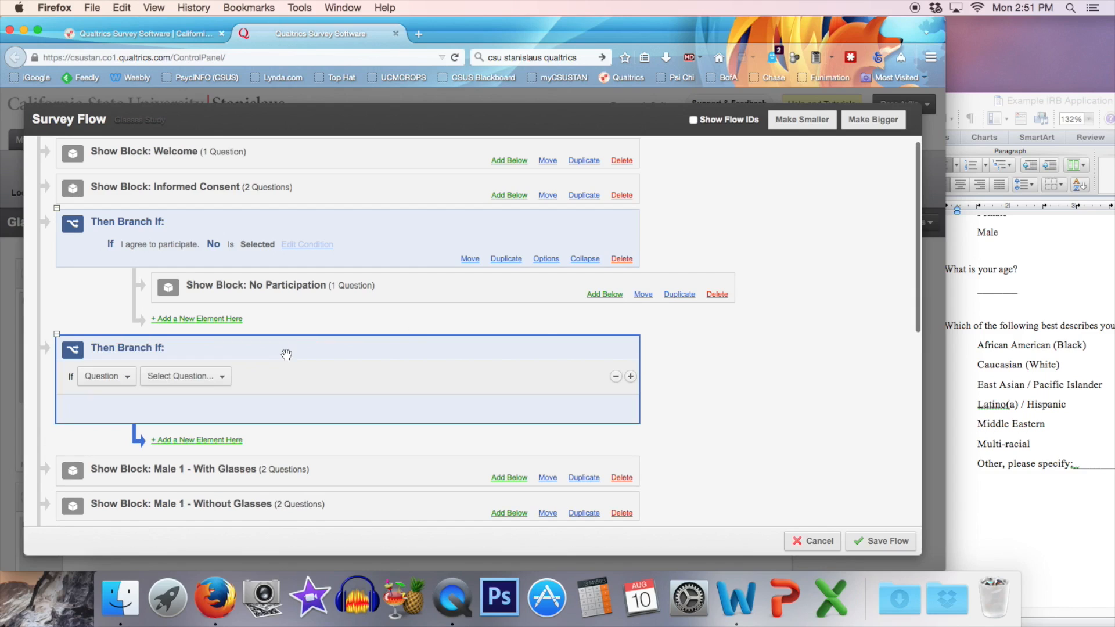
{"action": "left_click", "coordinate": [222, 379]}
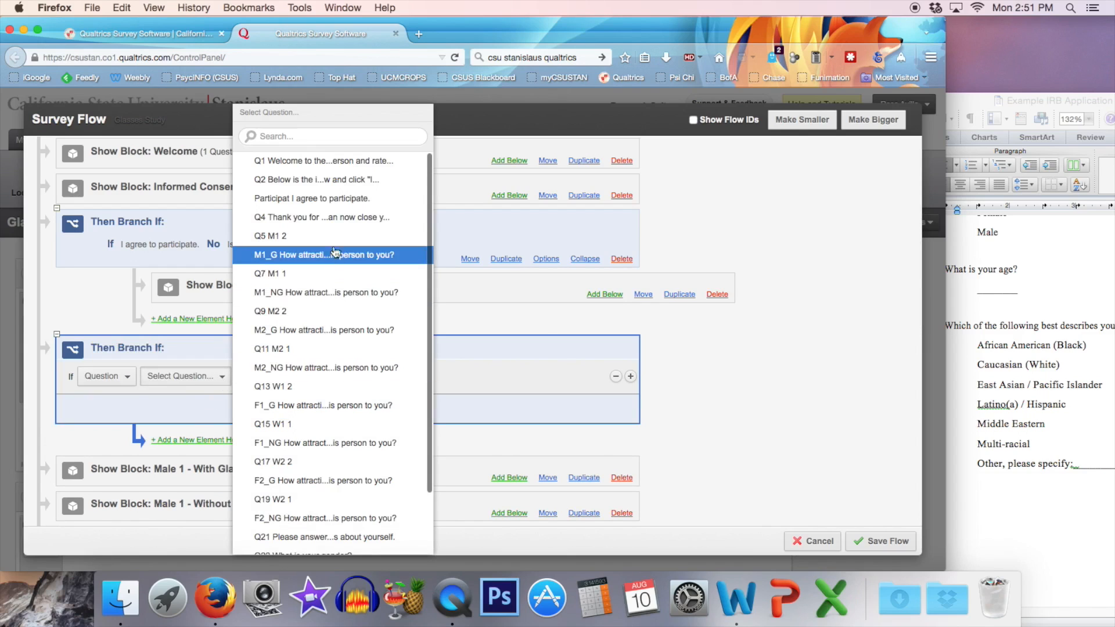
{"action": "left_click", "coordinate": [347, 199]}
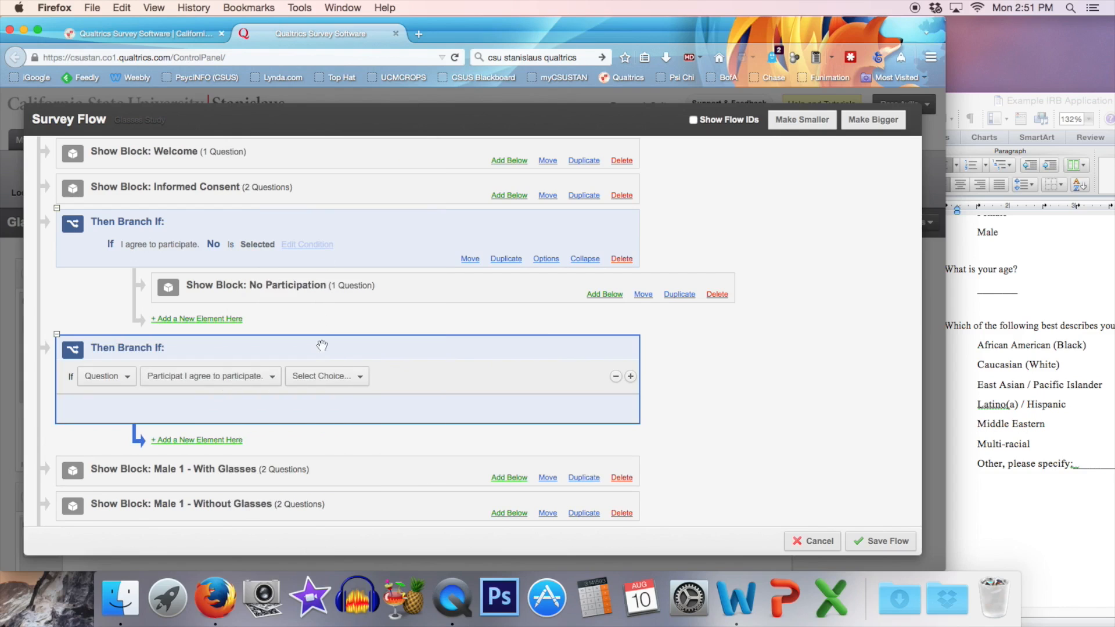
{"action": "left_click", "coordinate": [357, 378]}
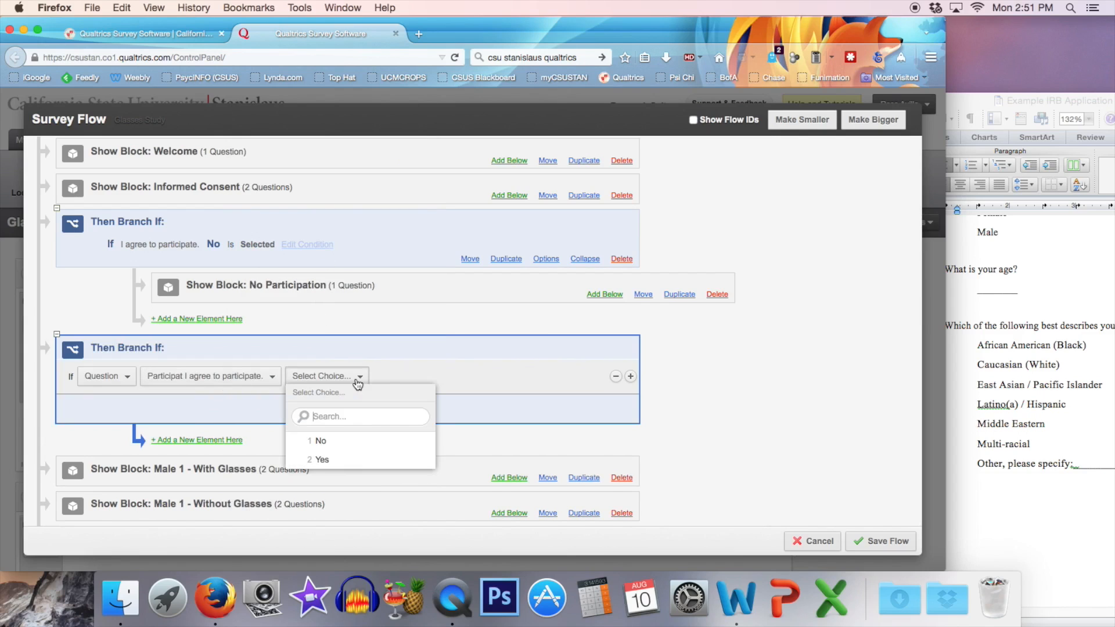
{"action": "left_click", "coordinate": [323, 459]}
{"action": "left_click", "coordinate": [612, 413]}
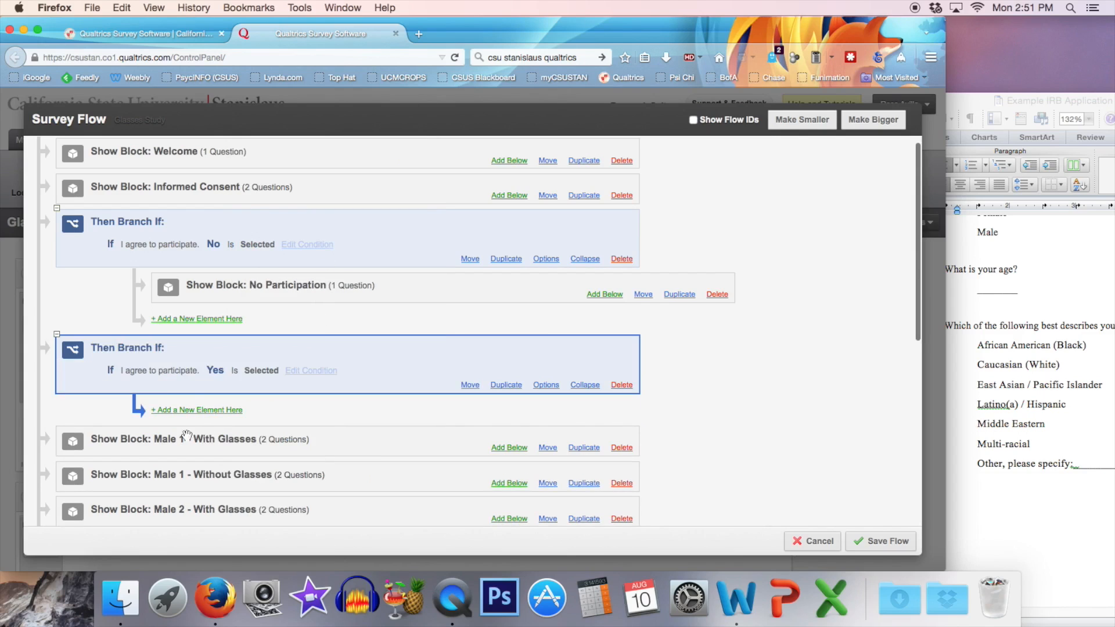
Add a Randomizer element inside the Yes branch.
{"action": "scroll", "coordinate": [359, 372], "scroll_direction": "down", "scroll_amount": 2}
{"action": "scroll", "coordinate": [359, 372], "scroll_direction": "down", "scroll_amount": 1}
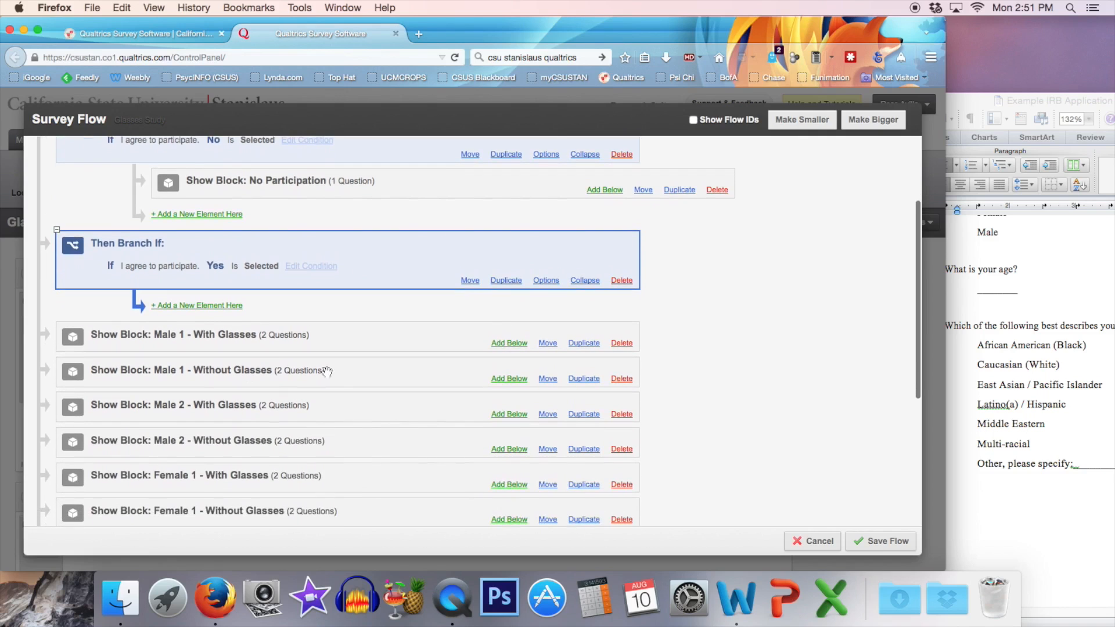
{"action": "scroll", "coordinate": [145, 352], "scroll_direction": "down", "scroll_amount": 2}
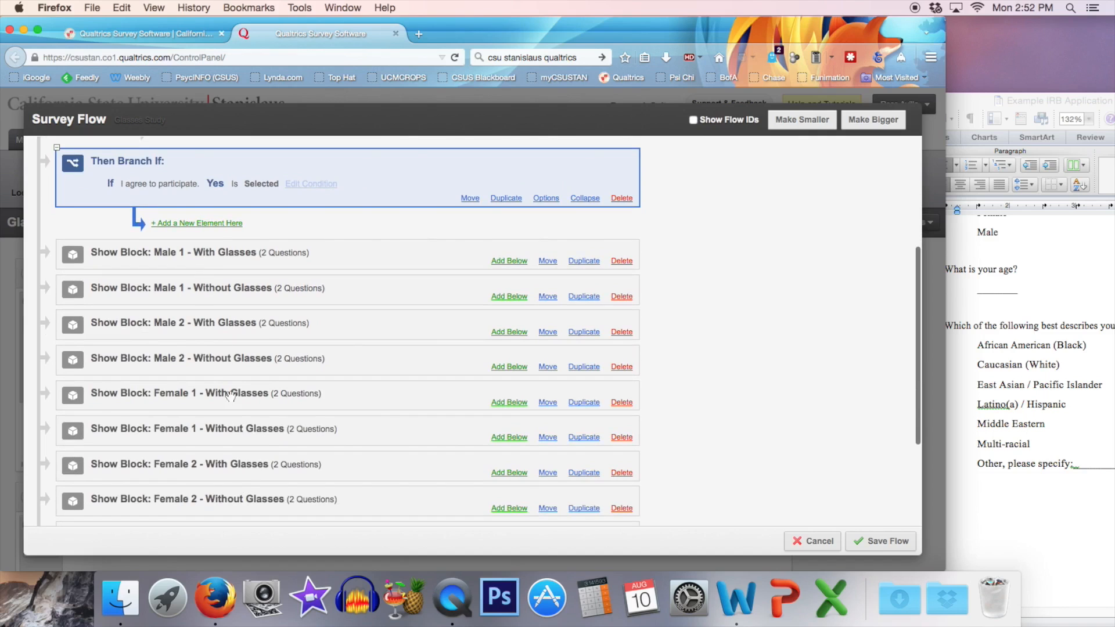
{"action": "scroll", "coordinate": [243, 481], "scroll_direction": "up", "scroll_amount": 4}
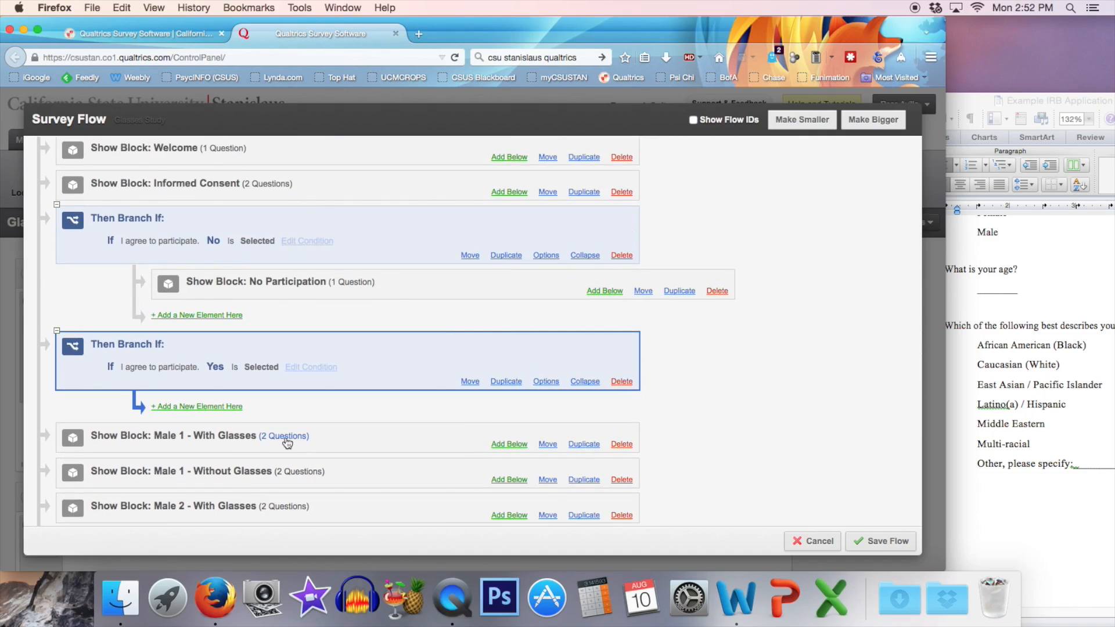
{"action": "left_click", "coordinate": [193, 408]}
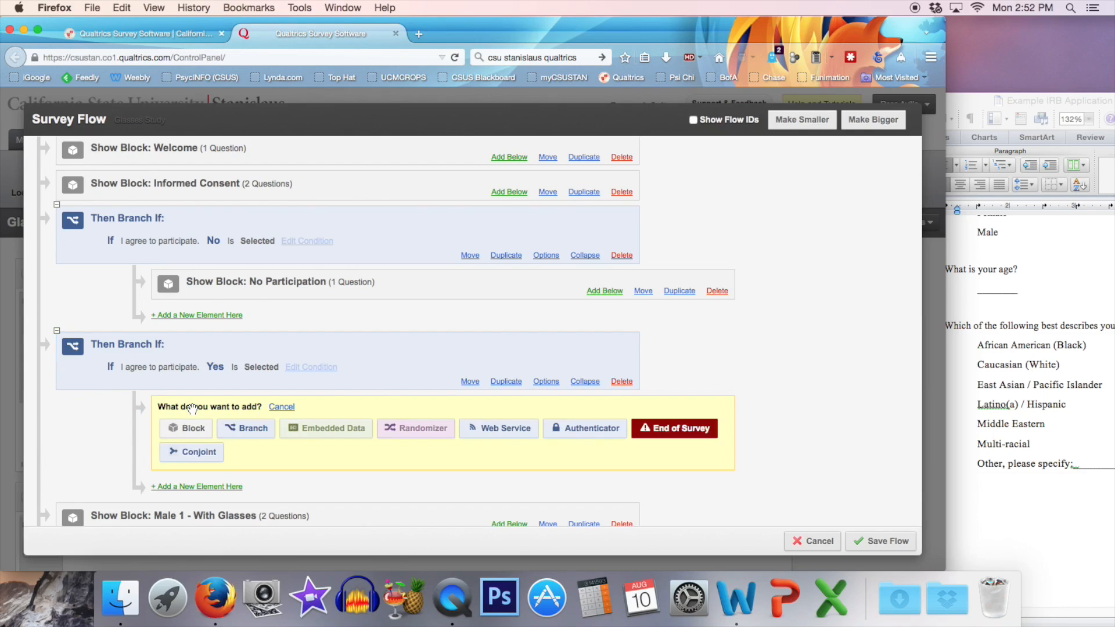
{"action": "left_click", "coordinate": [421, 428]}
{"action": "scroll", "coordinate": [401, 447], "scroll_direction": "down", "scroll_amount": 1}
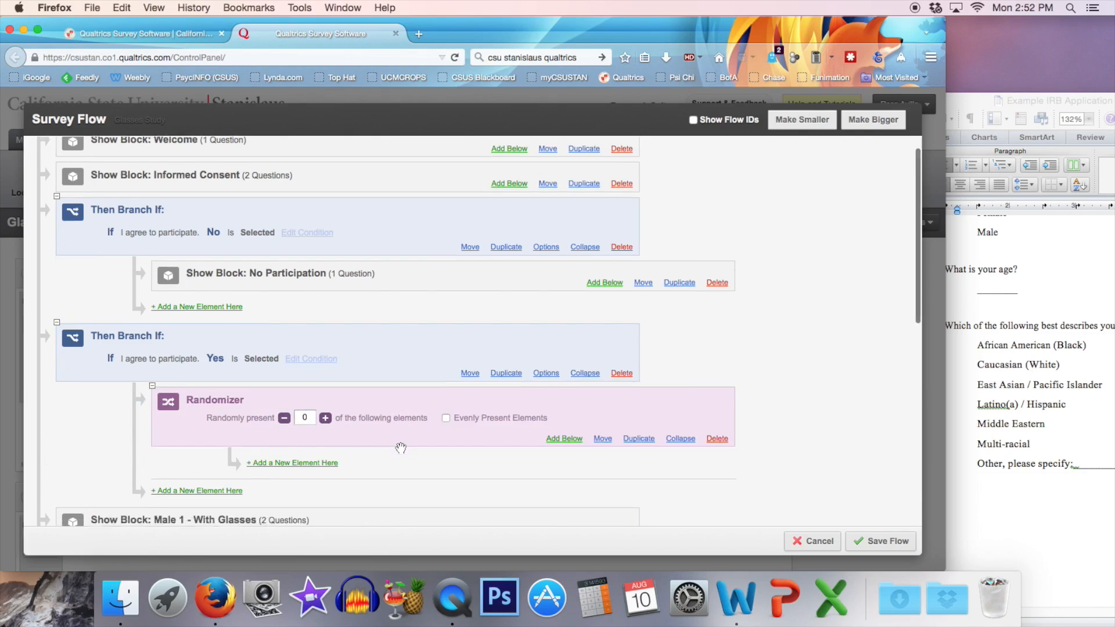
Move all eight Male and Female glasses blocks, from Male 1 - With Glasses to Female 2 - Without Glasses, into the randomizer.
{"action": "scroll", "coordinate": [401, 448], "scroll_direction": "down", "scroll_amount": 3}
{"action": "left_click_drag", "start_coordinate": [545, 366], "coordinate": [364, 299]}
{"action": "left_click_drag", "start_coordinate": [545, 400], "coordinate": [429, 335]}
{"action": "left_click_drag", "start_coordinate": [547, 434], "coordinate": [428, 369]}
{"action": "left_click_drag", "start_coordinate": [547, 469], "coordinate": [429, 404]}
{"action": "scroll", "coordinate": [494, 372], "scroll_direction": "down", "scroll_amount": 3}
{"action": "left_click_drag", "start_coordinate": [547, 319], "coordinate": [465, 253]}
{"action": "left_click_drag", "start_coordinate": [547, 354], "coordinate": [494, 288]}
{"action": "left_click_drag", "start_coordinate": [548, 389], "coordinate": [505, 325]}
{"action": "left_click_drag", "start_coordinate": [548, 424], "coordinate": [533, 363]}
Set the randomizer to present 1 of its elements and to present the elements evenly.
{"action": "scroll", "coordinate": [424, 373], "scroll_direction": "up", "scroll_amount": 4}
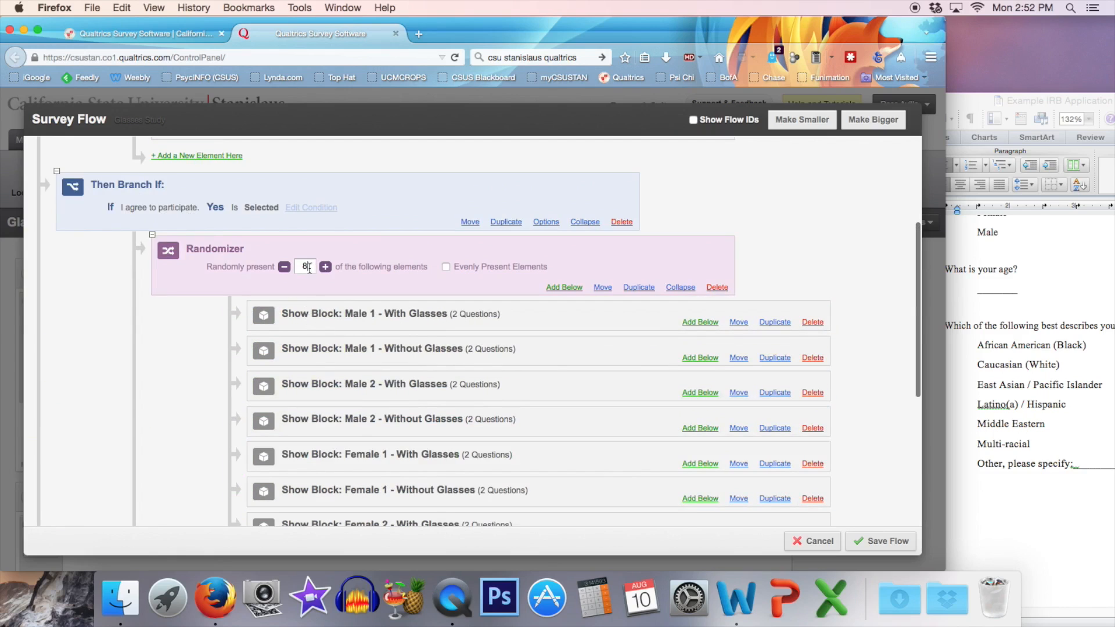
{"action": "key", "text": "BackSpace"}
{"action": "type", "text": "1"}
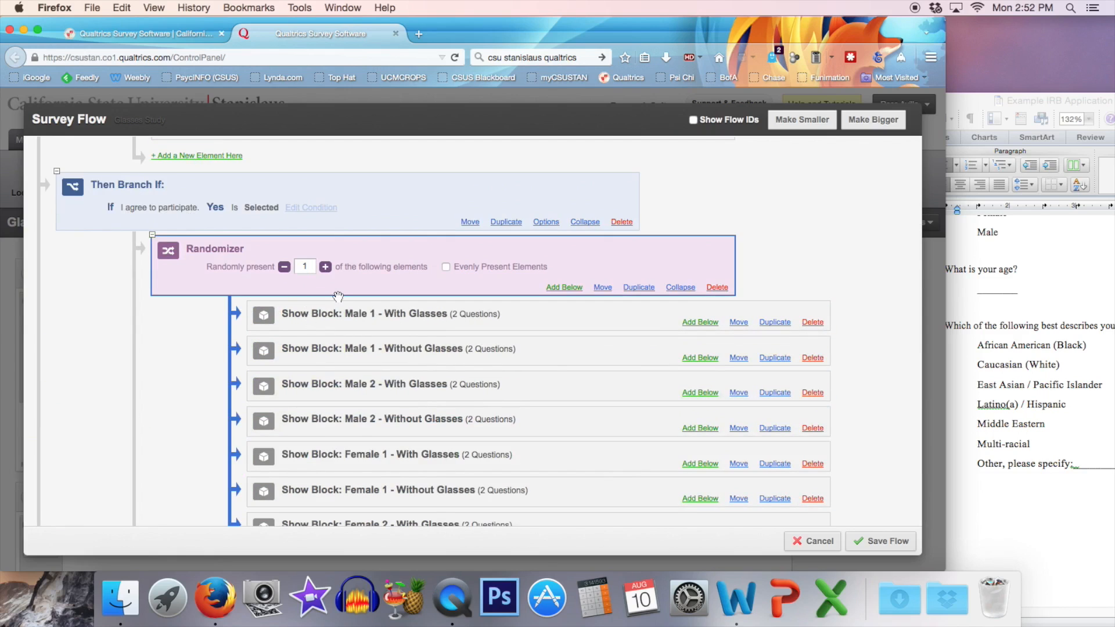
{"action": "left_click", "coordinate": [446, 267]}
Move the Demographics and Thank you blocks into the Yes branch, in that order below the randomizer.
{"action": "scroll", "coordinate": [464, 326], "scroll_direction": "down", "scroll_amount": 3}
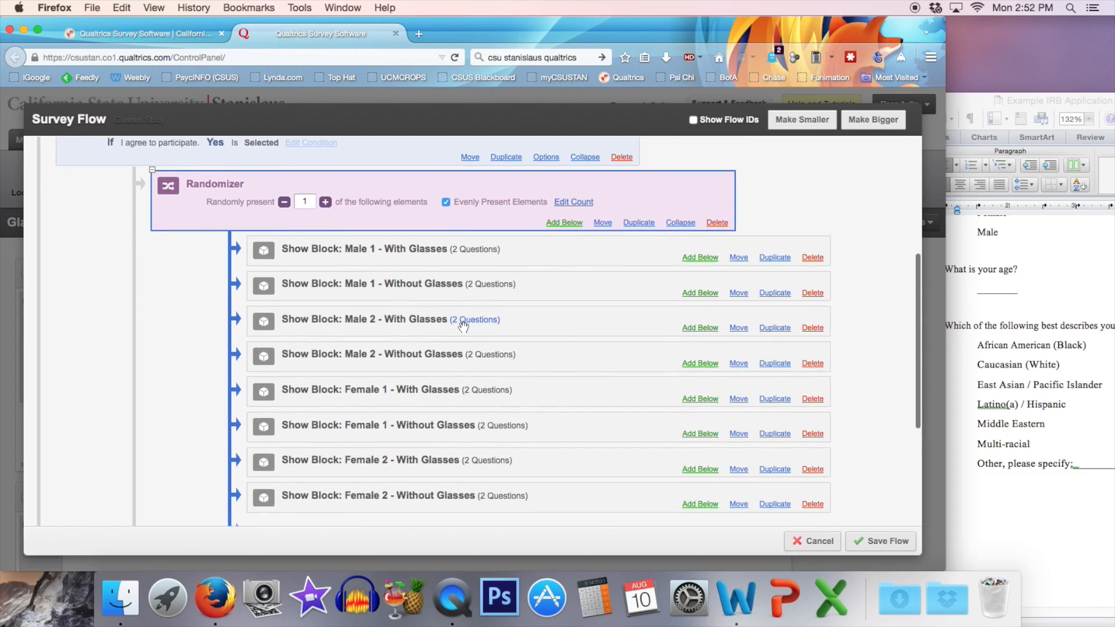
{"action": "scroll", "coordinate": [463, 327], "scroll_direction": "down", "scroll_amount": 2}
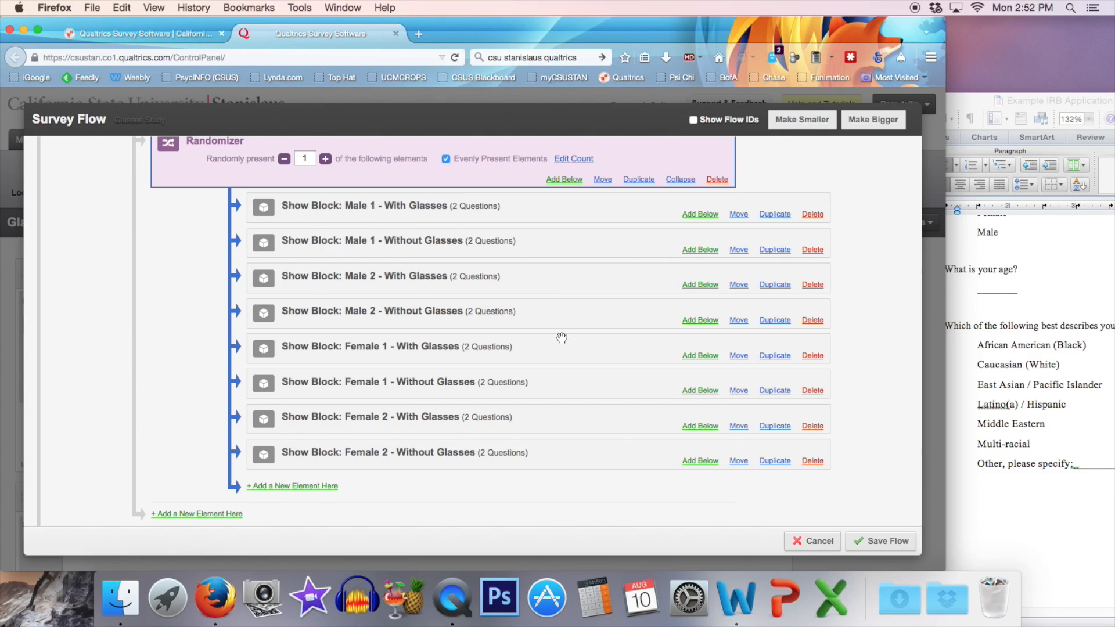
{"action": "scroll", "coordinate": [562, 338], "scroll_direction": "up", "scroll_amount": 3}
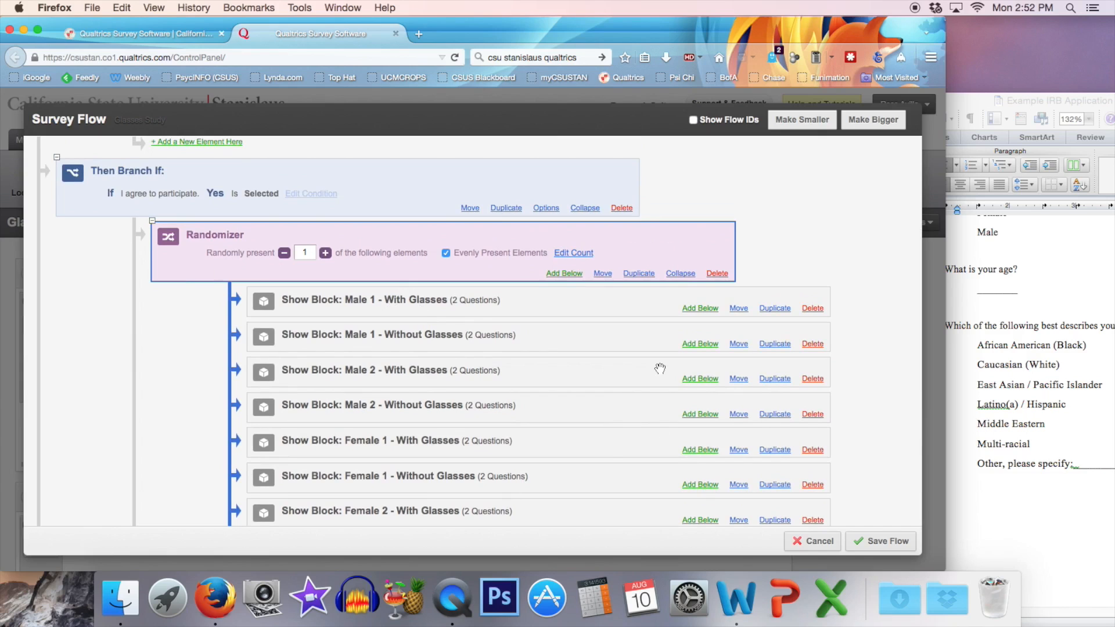
{"action": "scroll", "coordinate": [660, 369], "scroll_direction": "up", "scroll_amount": 3}
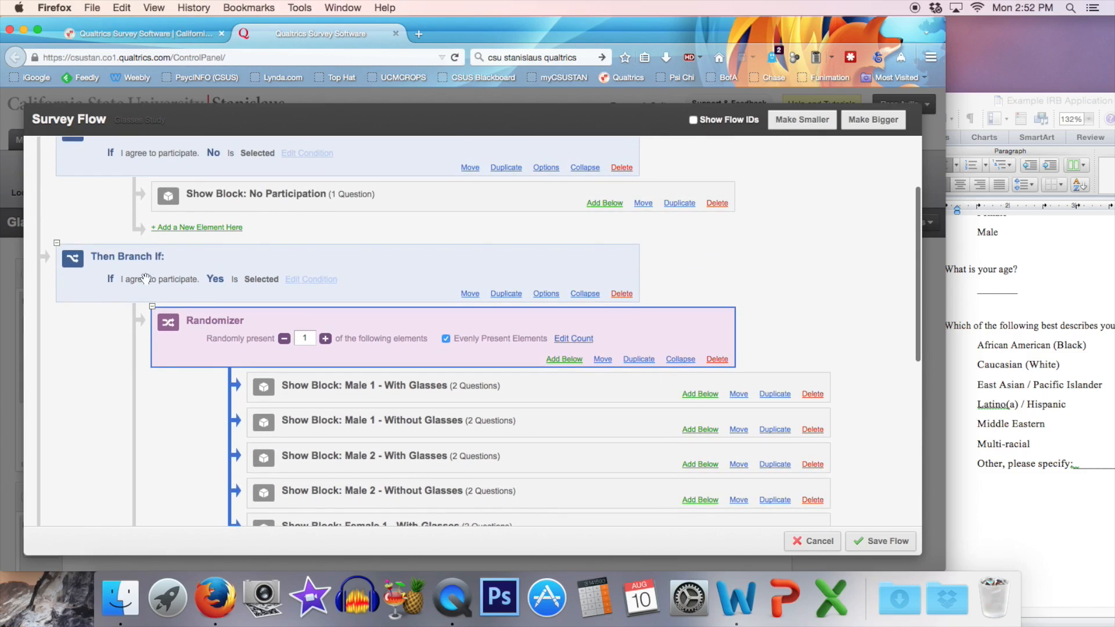
{"action": "scroll", "coordinate": [422, 356], "scroll_direction": "down", "scroll_amount": 9}
{"action": "scroll", "coordinate": [421, 356], "scroll_direction": "down", "scroll_amount": 3}
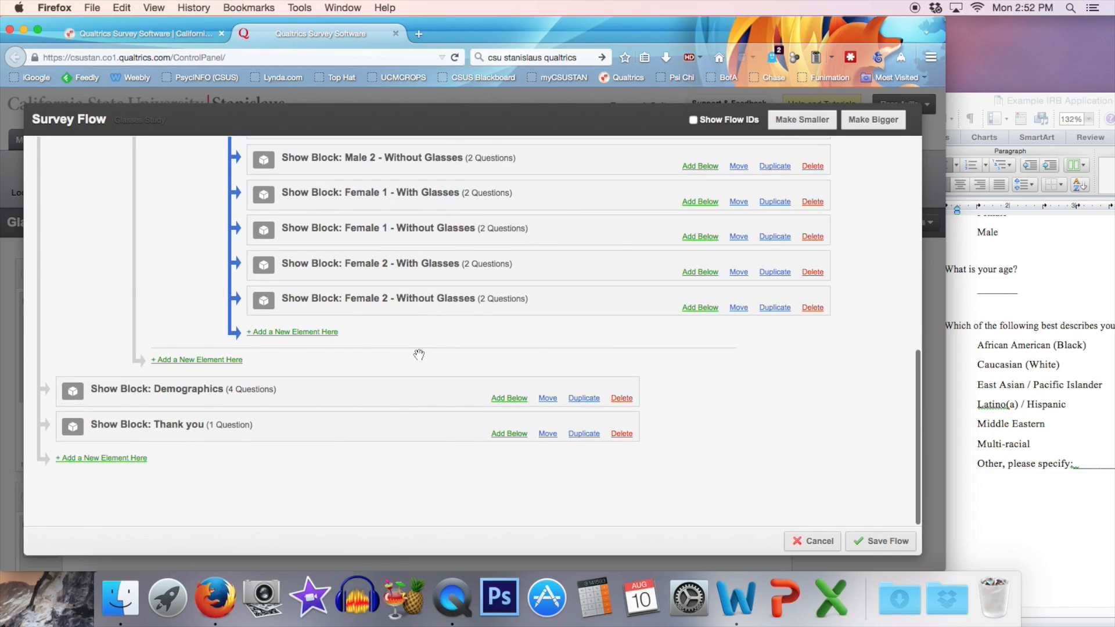
{"action": "left_click_drag", "start_coordinate": [176, 397], "coordinate": [223, 365]}
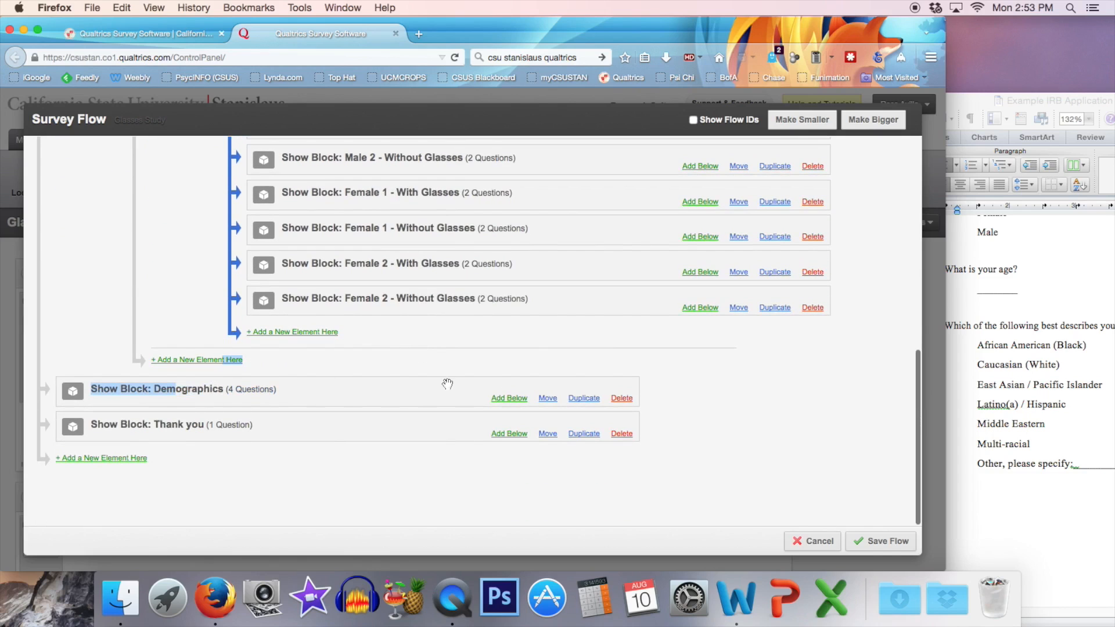
{"action": "left_click", "coordinate": [548, 398]}
{"action": "left_click", "coordinate": [457, 374]}
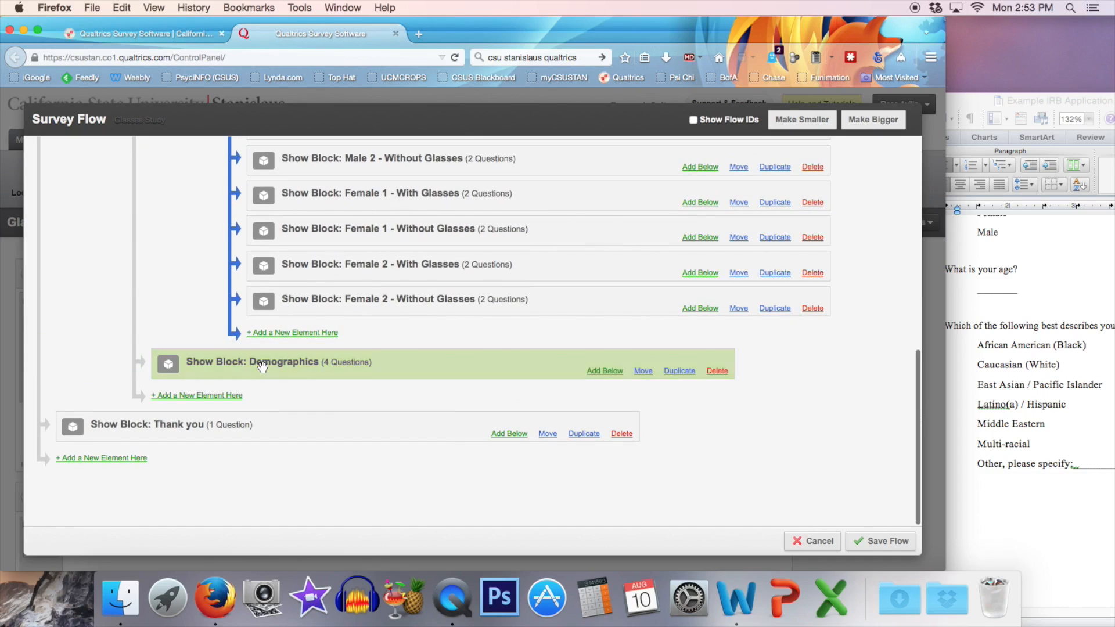
{"action": "left_click", "coordinate": [548, 435]}
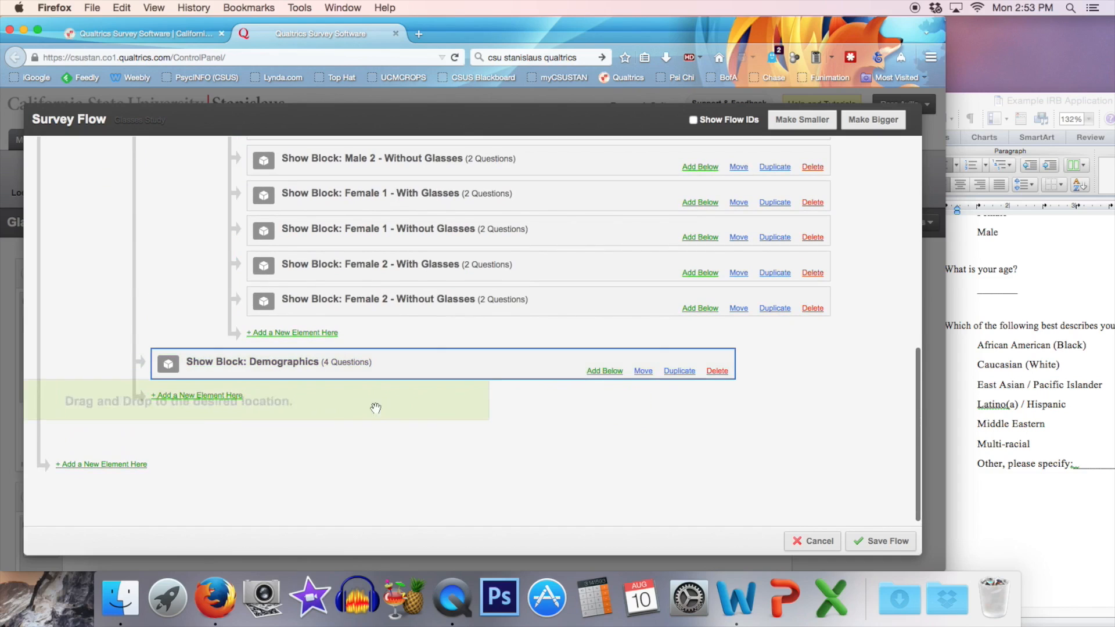
{"action": "left_click", "coordinate": [247, 396]}
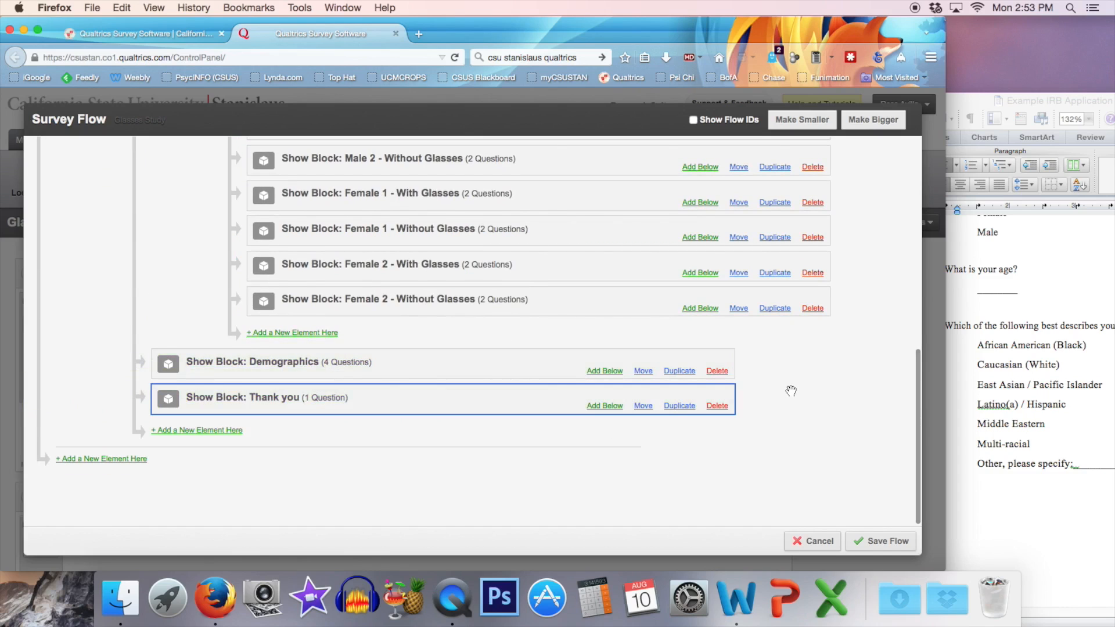
{"action": "scroll", "coordinate": [791, 390], "scroll_direction": "up", "scroll_amount": 1}
{"action": "scroll", "coordinate": [791, 390], "scroll_direction": "up", "scroll_amount": 10}
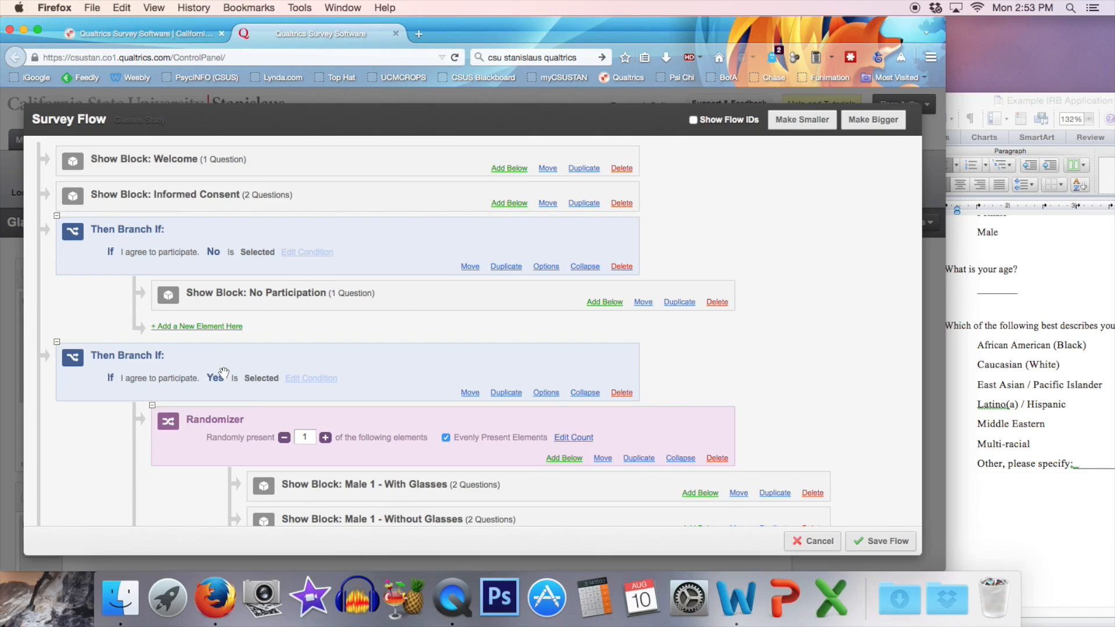
Review the survey flow from the consent branches to the Thank you block and save it.
{"action": "scroll", "coordinate": [223, 373], "scroll_direction": "down", "scroll_amount": 3}
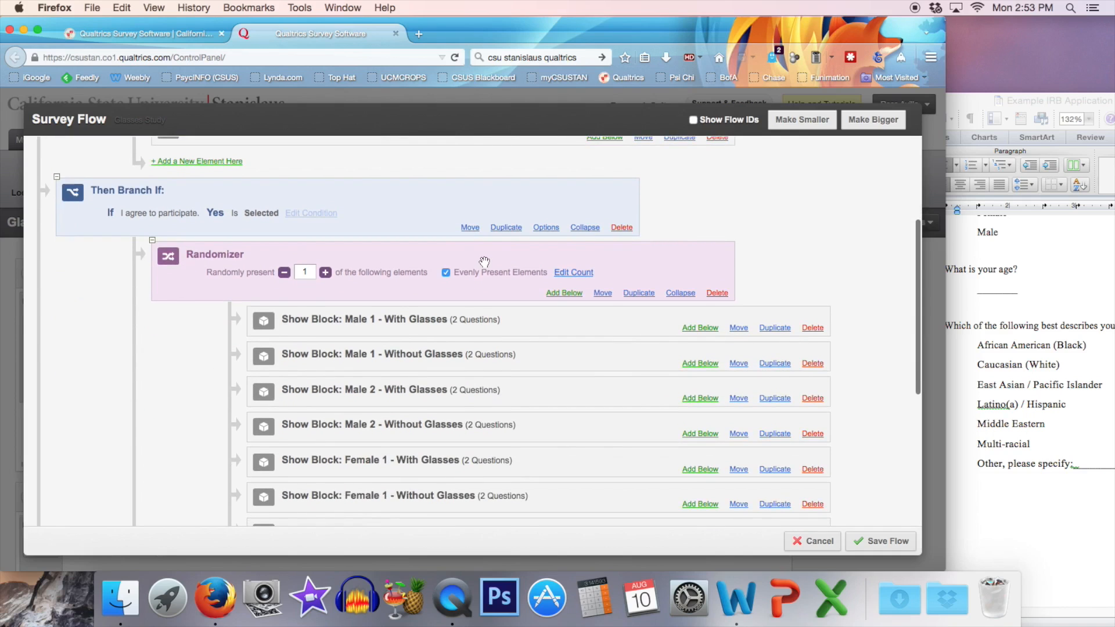
{"action": "scroll", "coordinate": [483, 259], "scroll_direction": "down", "scroll_amount": 2}
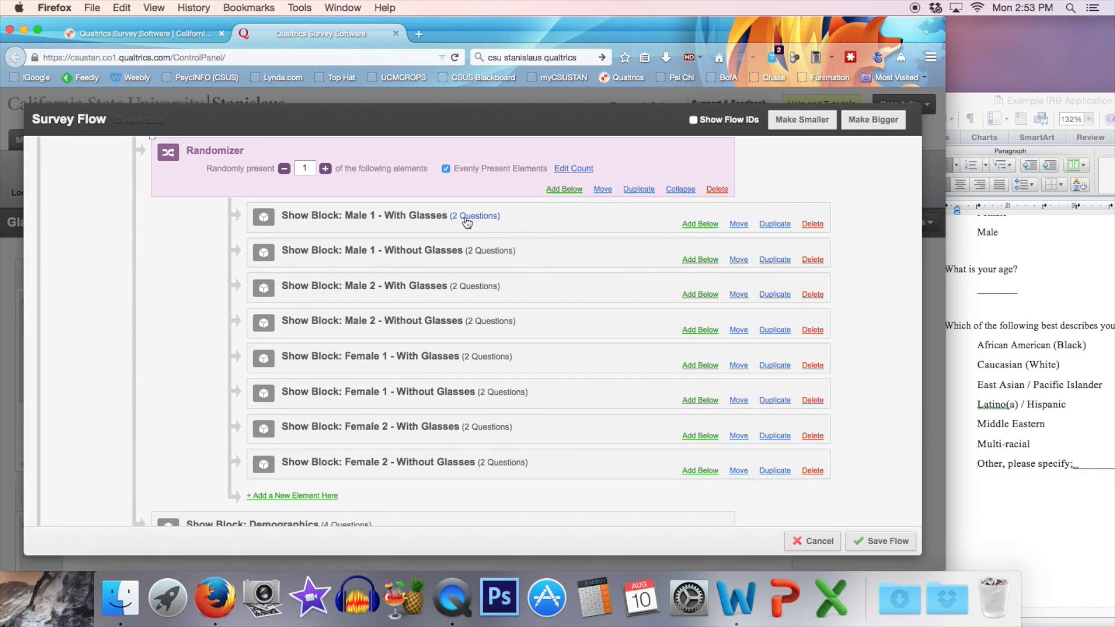
{"action": "scroll", "coordinate": [567, 369], "scroll_direction": "down", "scroll_amount": 1}
{"action": "scroll", "coordinate": [533, 305], "scroll_direction": "down", "scroll_amount": 5}
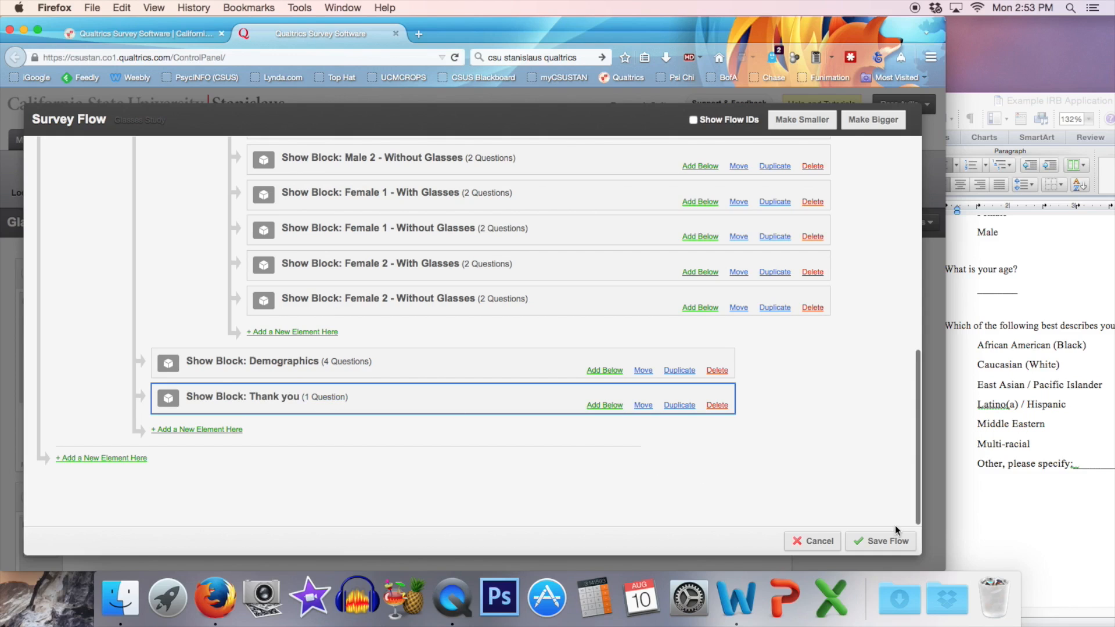
{"action": "left_click", "coordinate": [896, 541]}
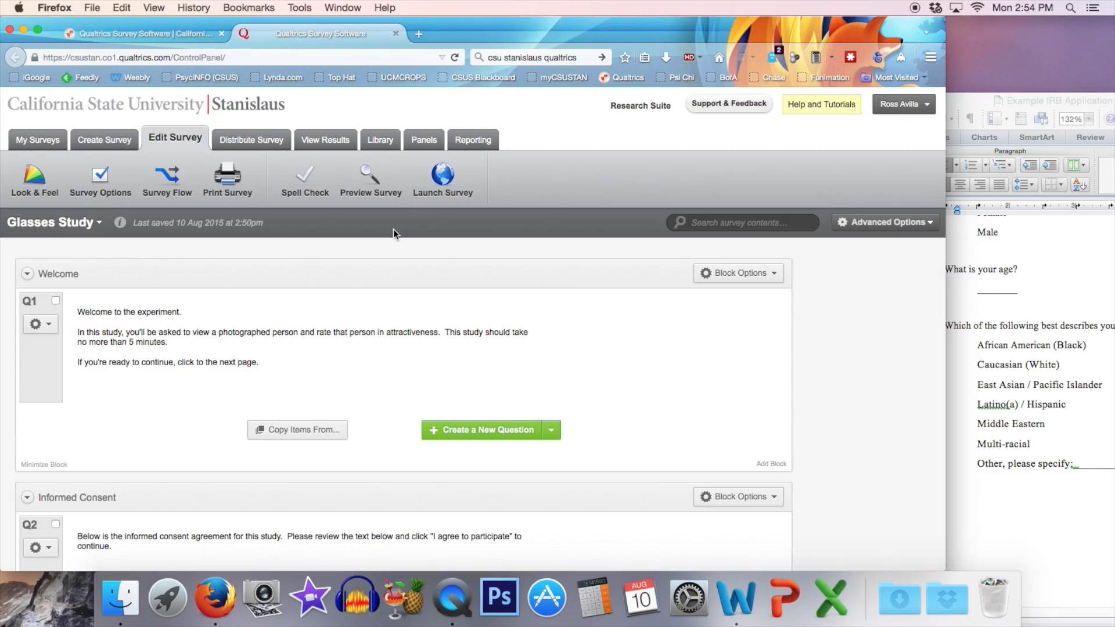
Preview the Glasses Study survey's welcome page and close the preview.
{"action": "left_click", "coordinate": [371, 188]}
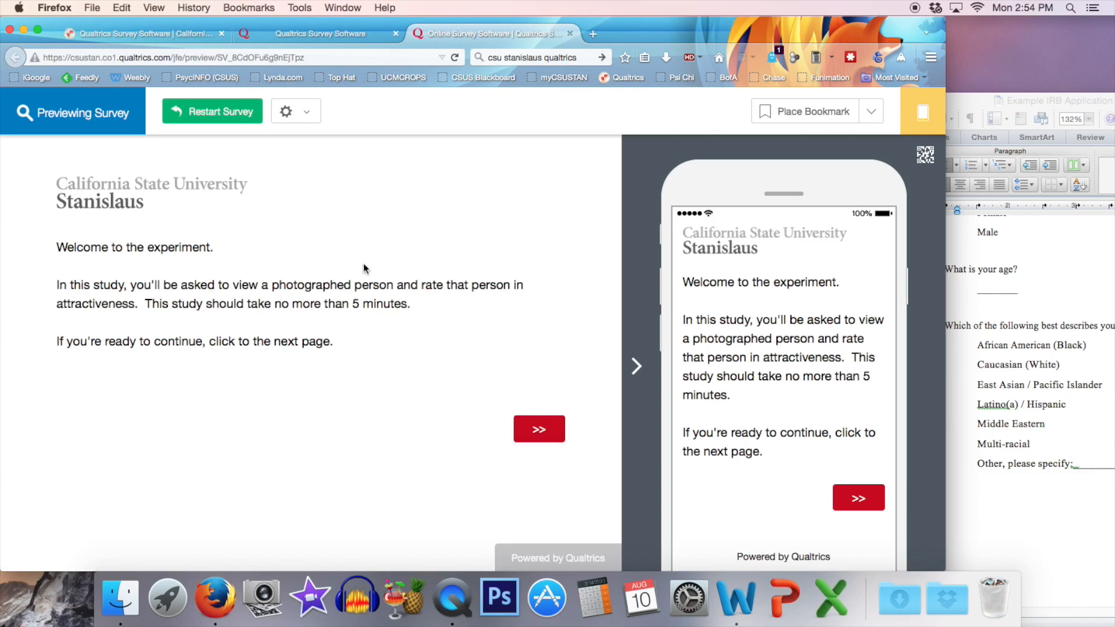
{"action": "left_click", "coordinate": [572, 35]}
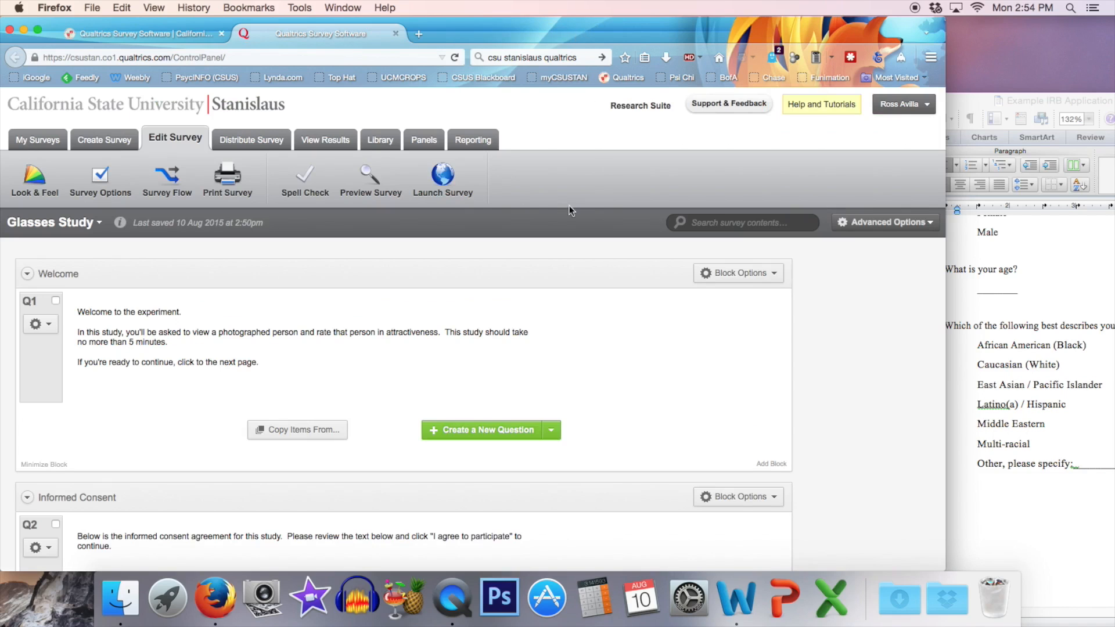
Launch and activate the Glasses Study survey for collecting responses, and copy its anonymous survey link.
{"action": "left_click", "coordinate": [441, 175]}
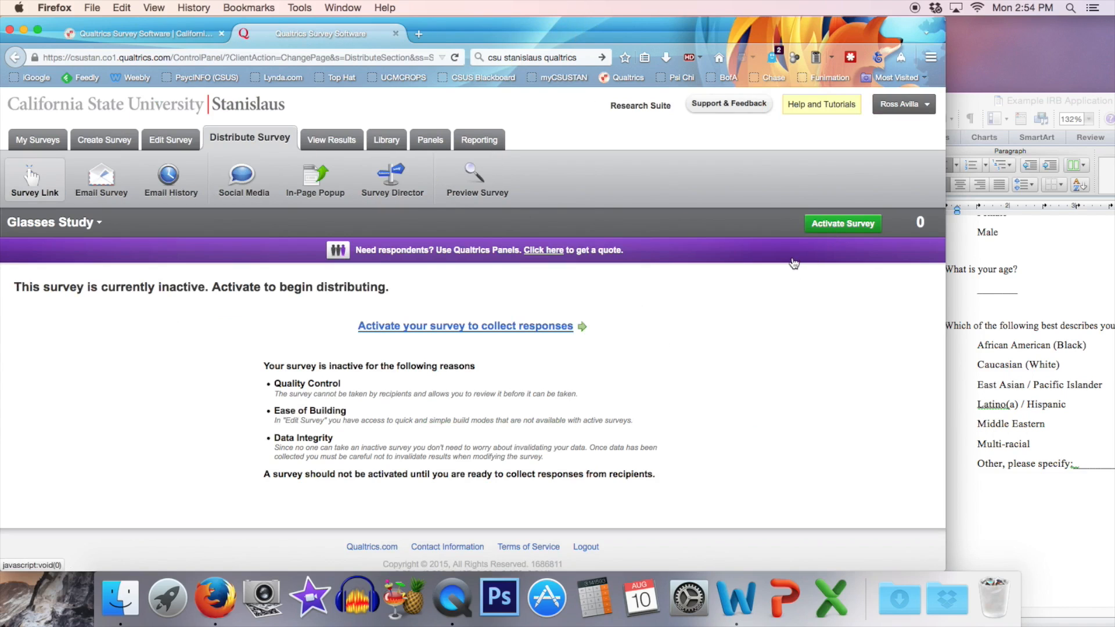
{"action": "left_click", "coordinate": [570, 325]}
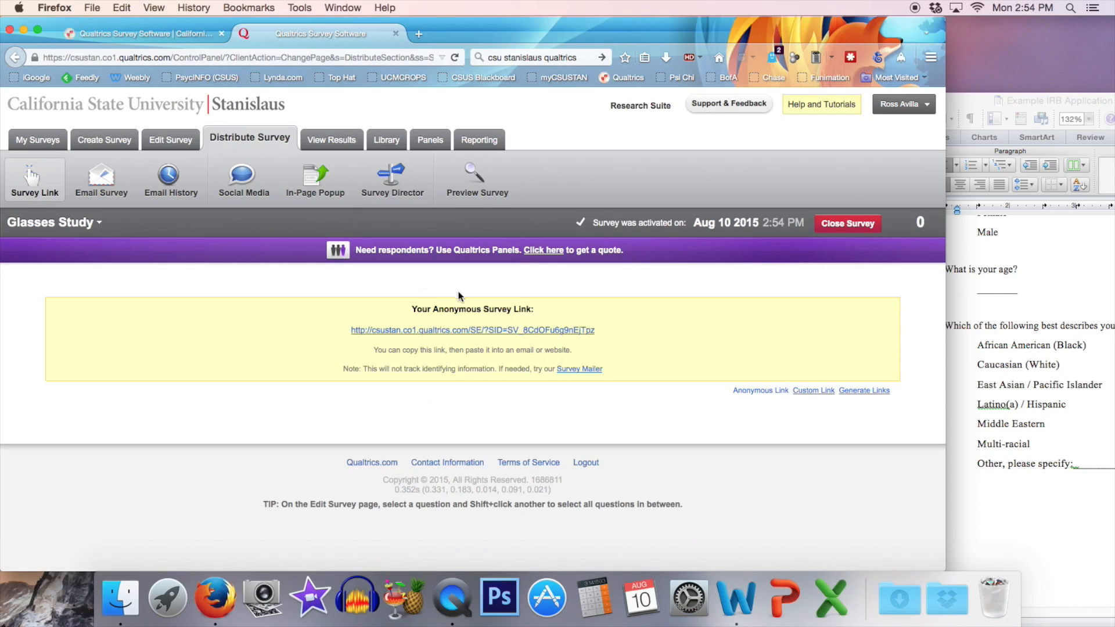
{"action": "right_click", "coordinate": [484, 333]}
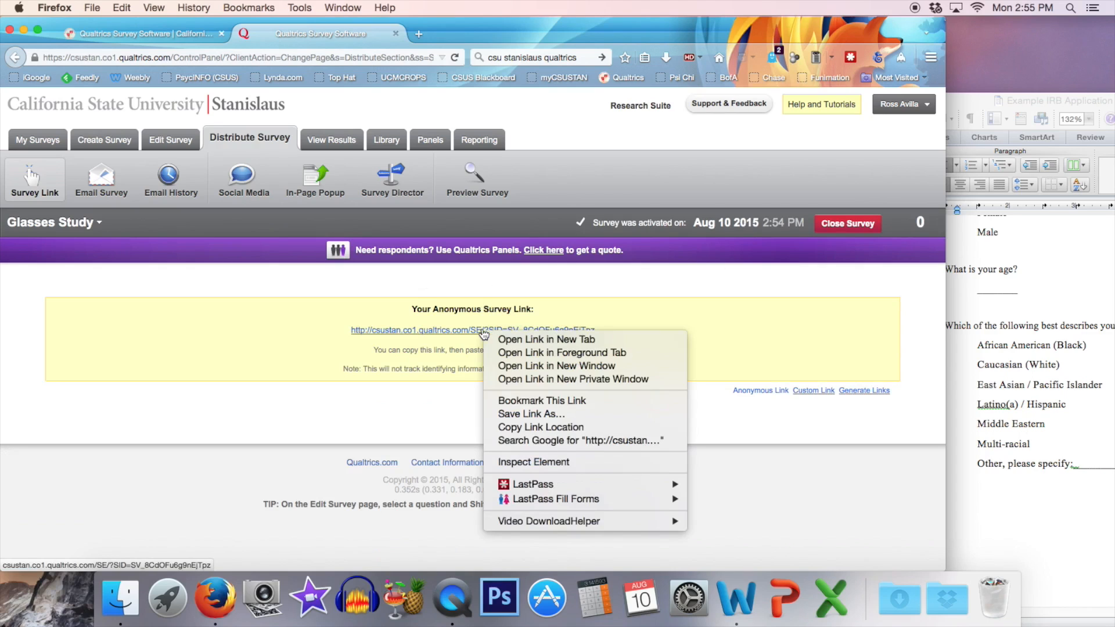
{"action": "left_click", "coordinate": [540, 428]}
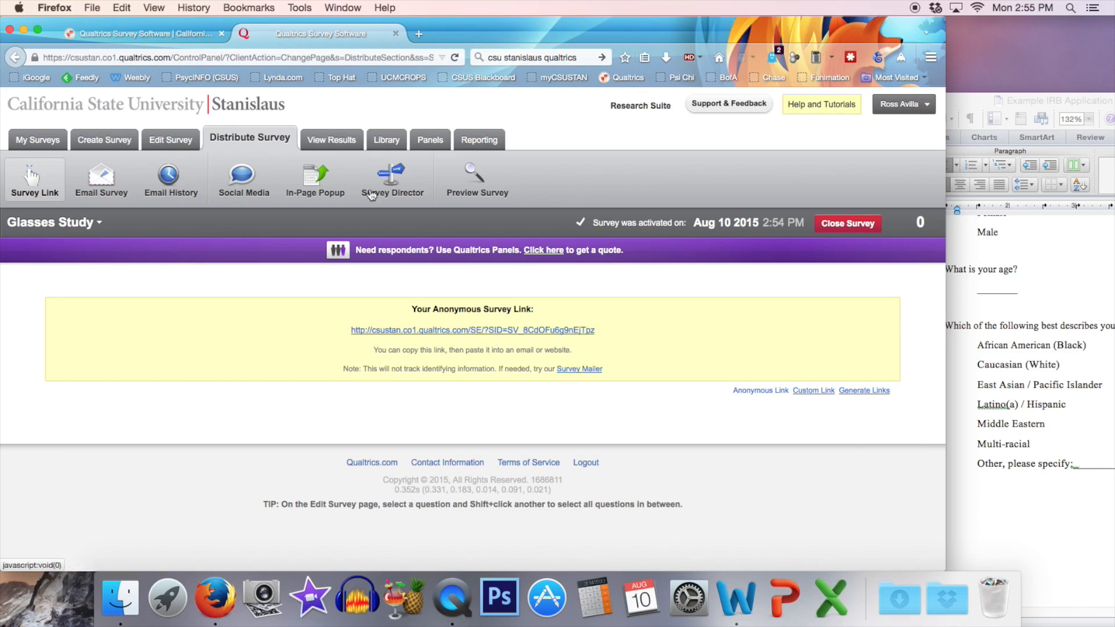
Open the copied anonymous link in a new browser tab to check the live survey, and return to the distribution page.
{"action": "left_click", "coordinate": [418, 34]}
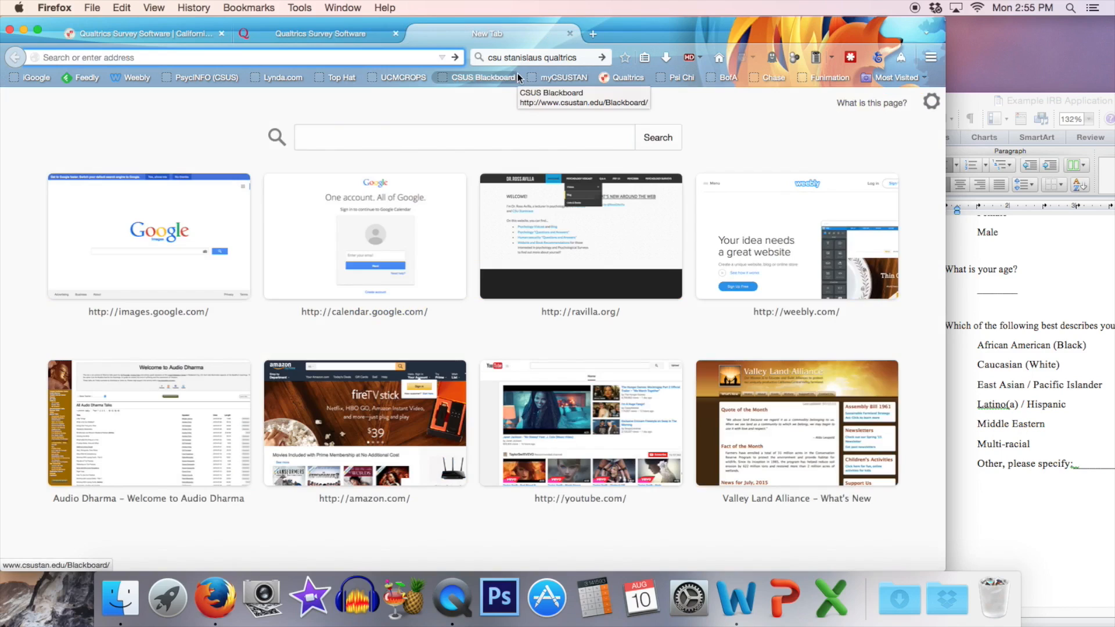
{"action": "key", "text": "super+v"}
{"action": "key", "text": "Return"}
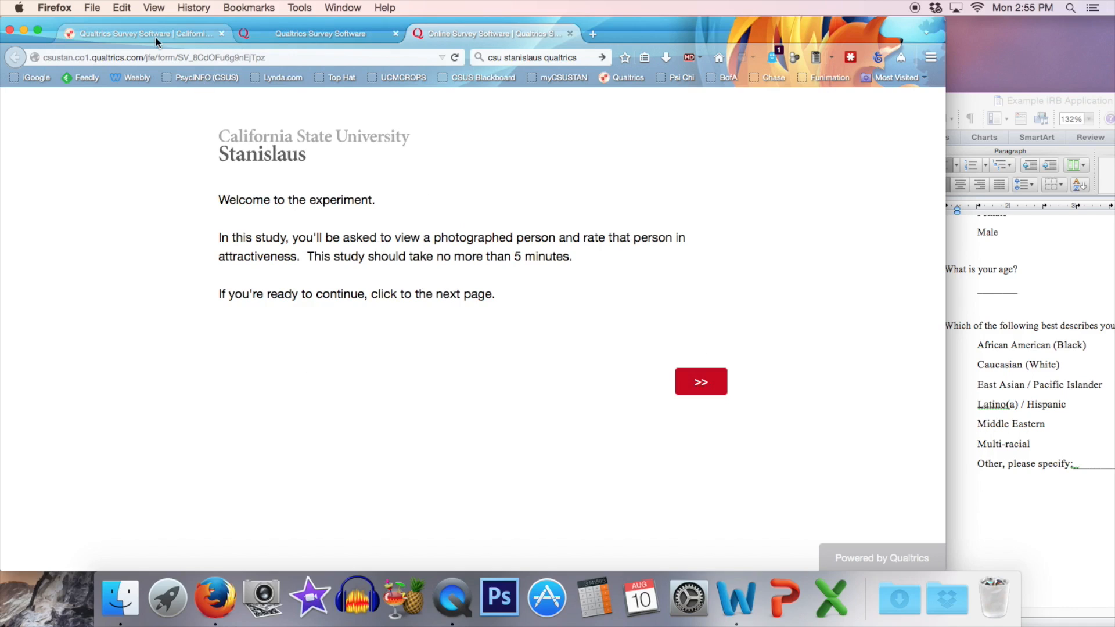
{"action": "left_click", "coordinate": [283, 33]}
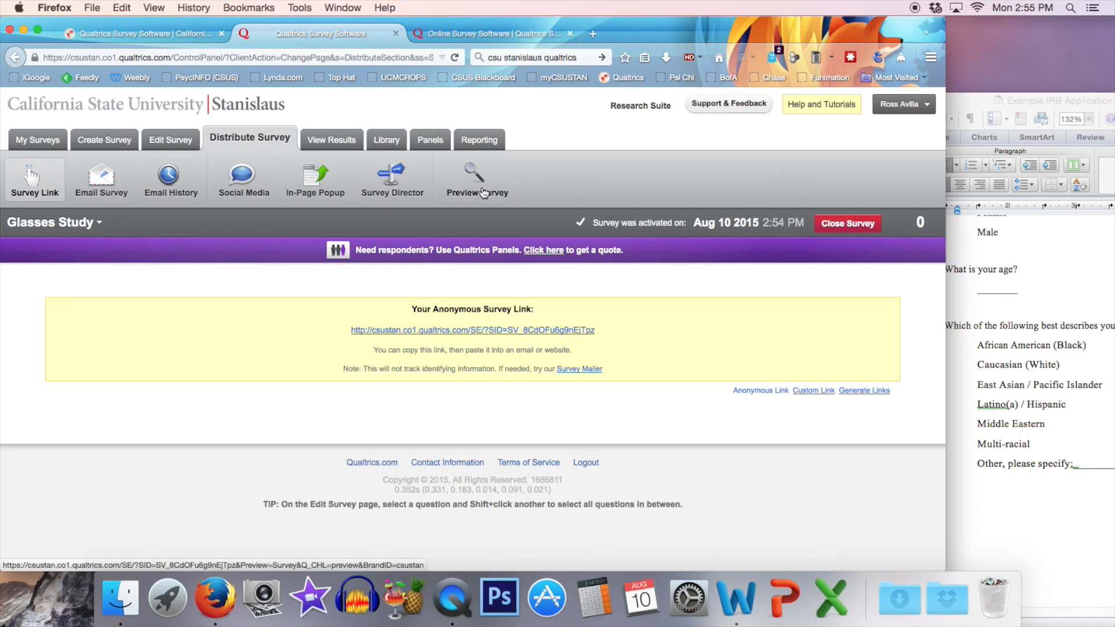
{"action": "left_click", "coordinate": [487, 33]}
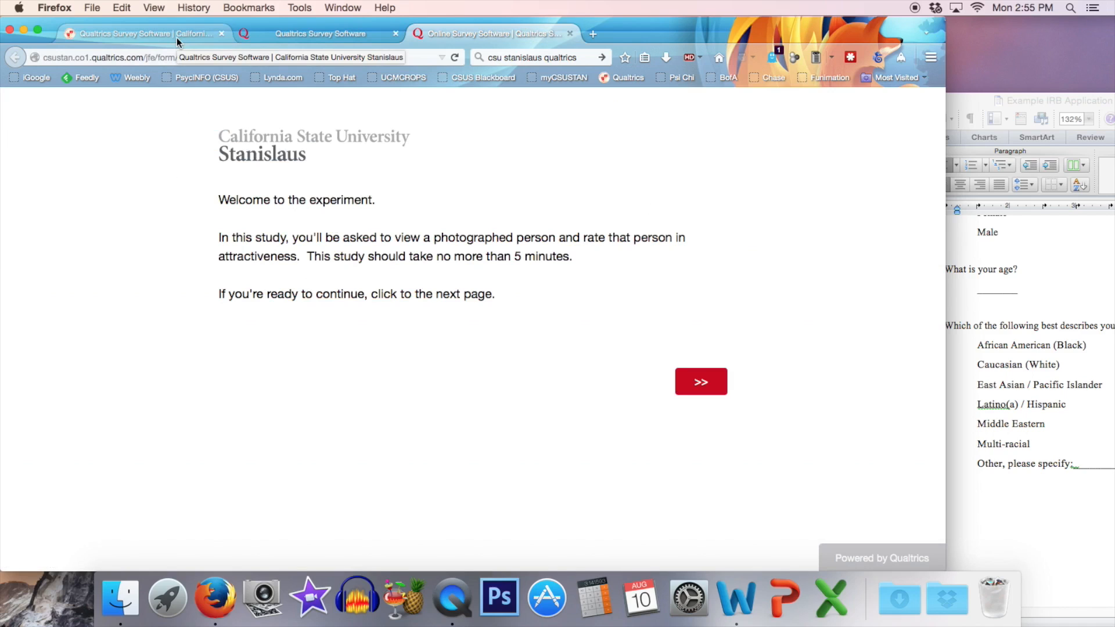
{"action": "left_click", "coordinate": [329, 34]}
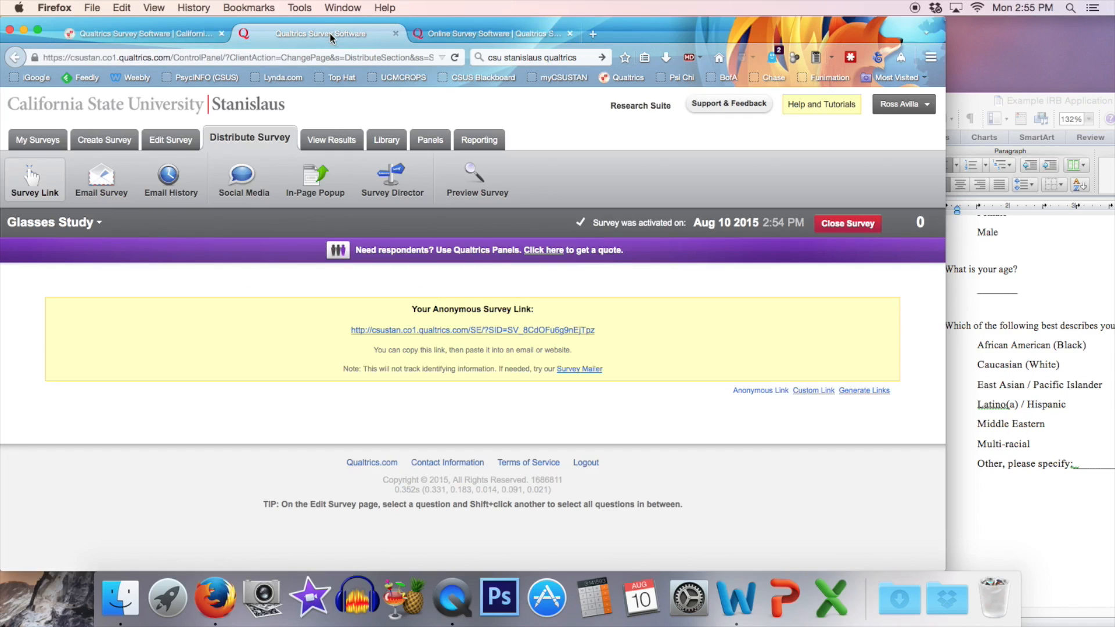